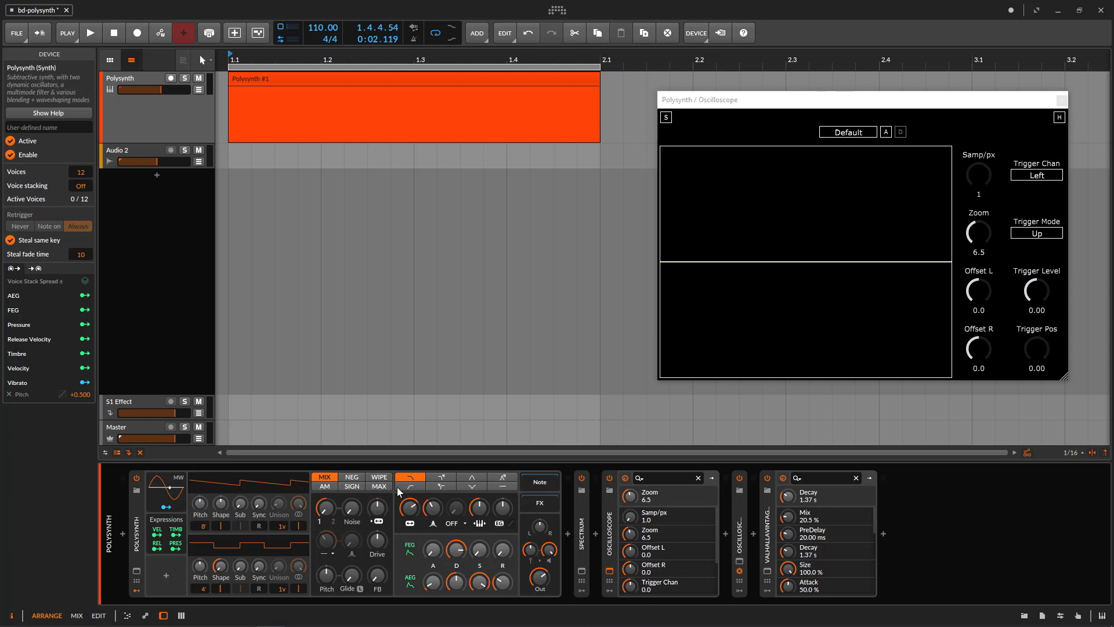
left_click(462, 524)
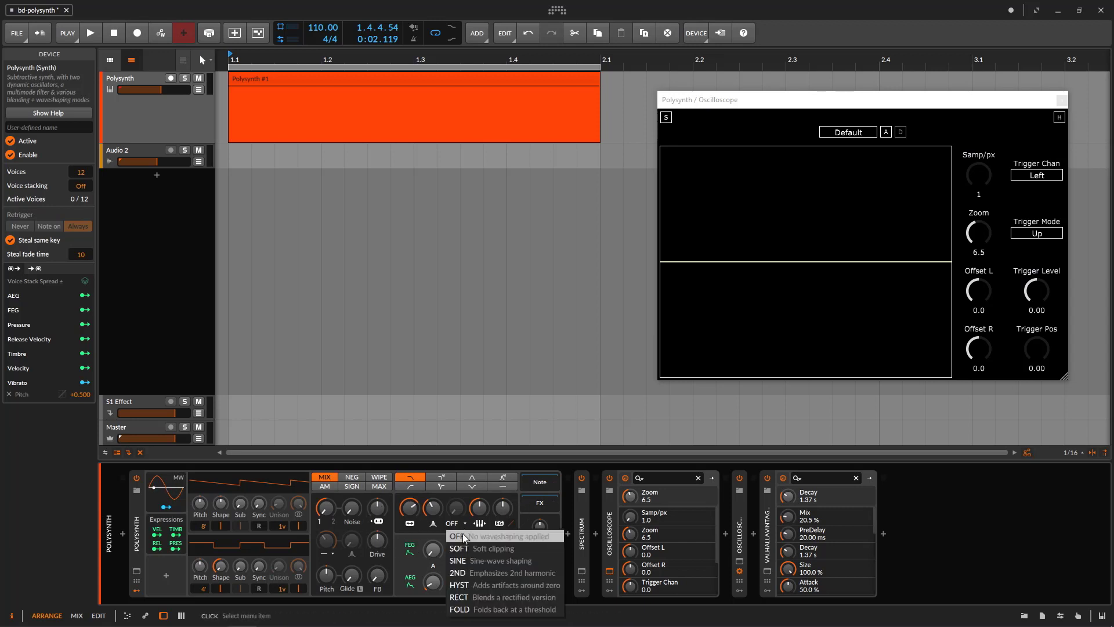
left_click(462, 525)
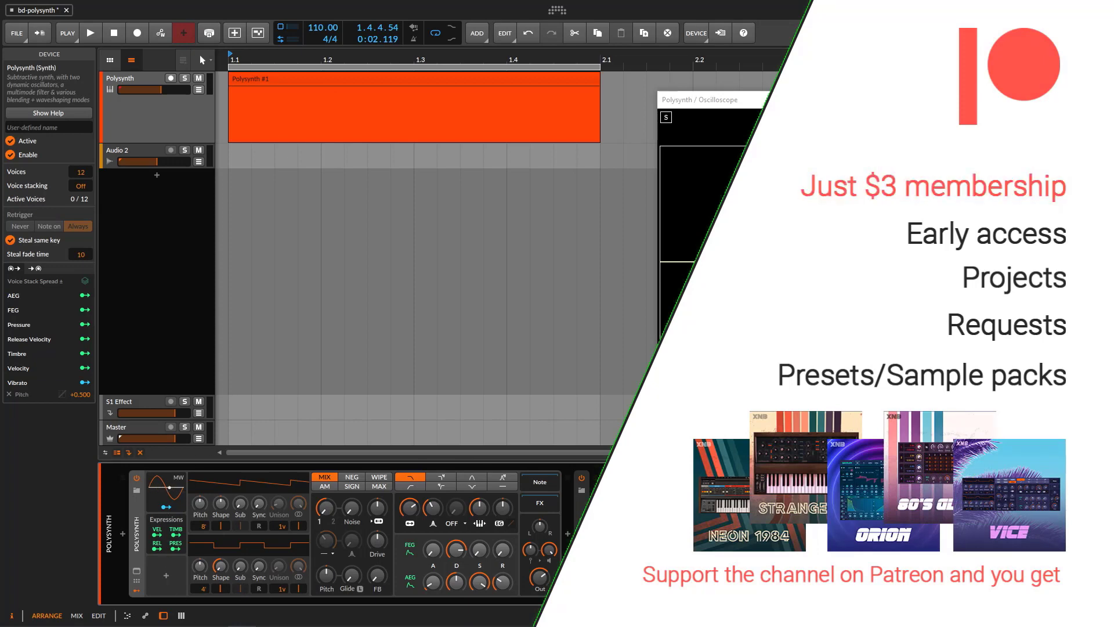
mouse_move(423, 625)
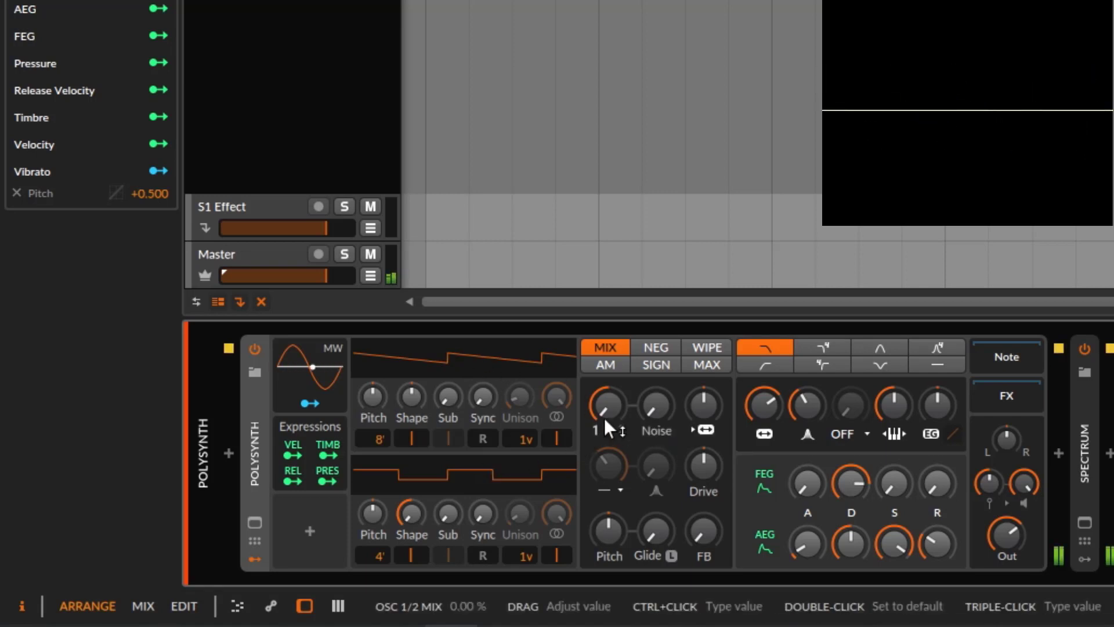
Sweep the Osc 1/2 Mix through settings such as 100 %, 50 % and 20 %, and return it to 0 %
left_click_drag(598, 418, 597, 371)
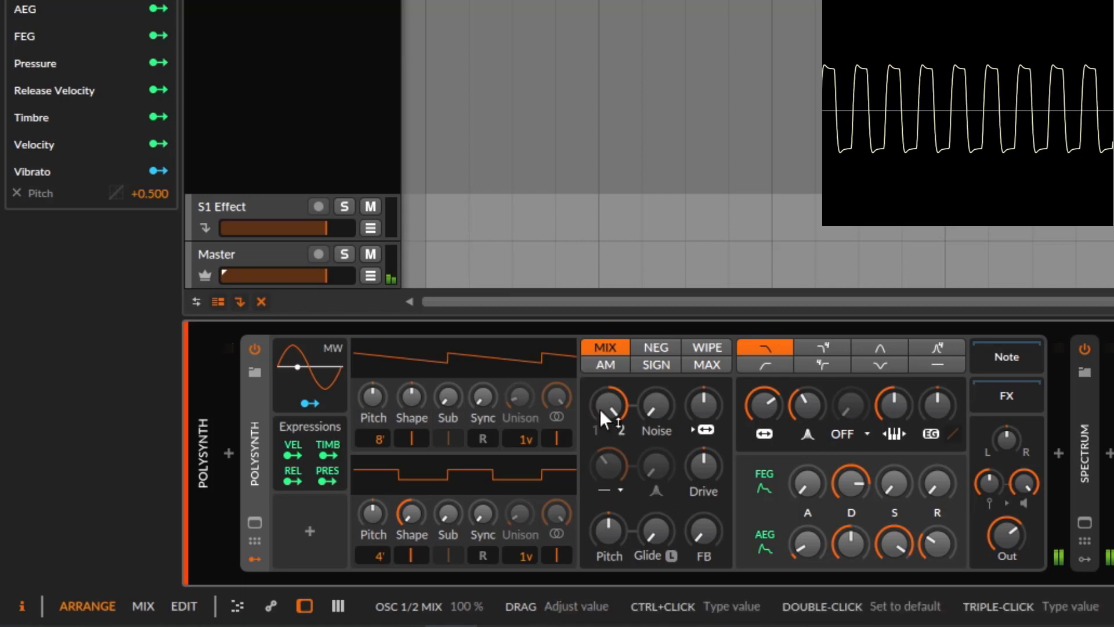
left_click_drag(600, 409, 600, 412)
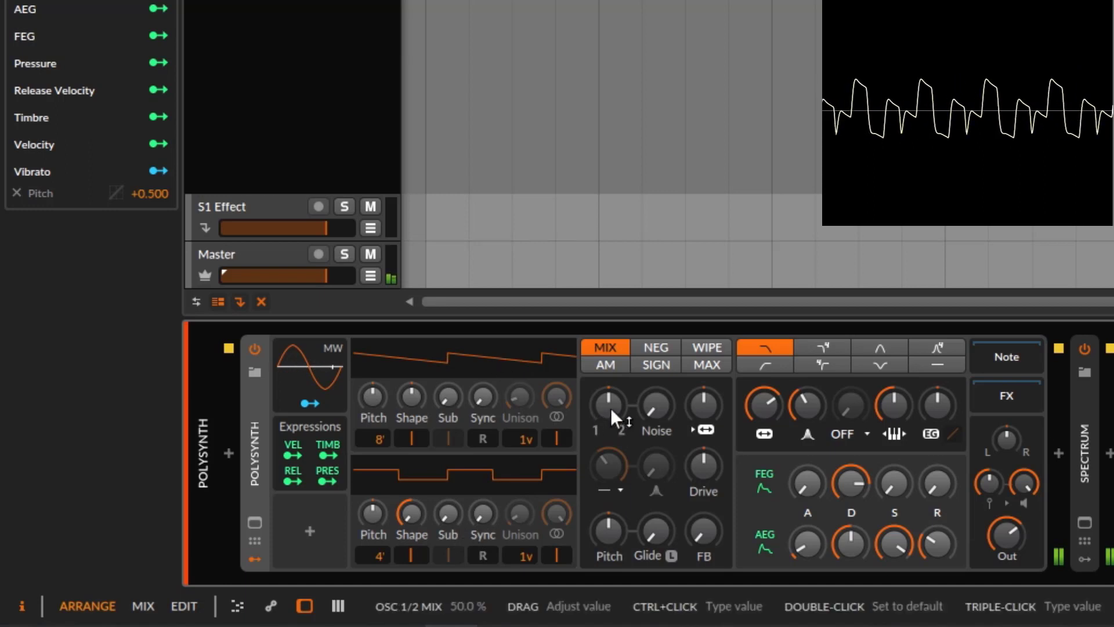
left_click_drag(611, 408, 610, 409)
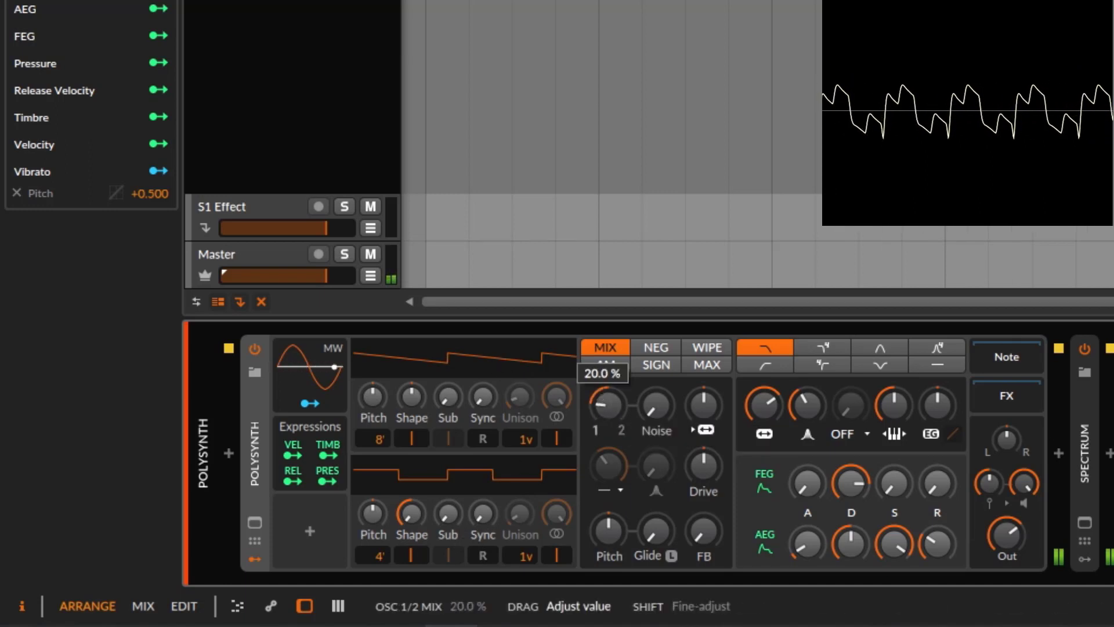
left_click_drag(610, 409, 608, 374)
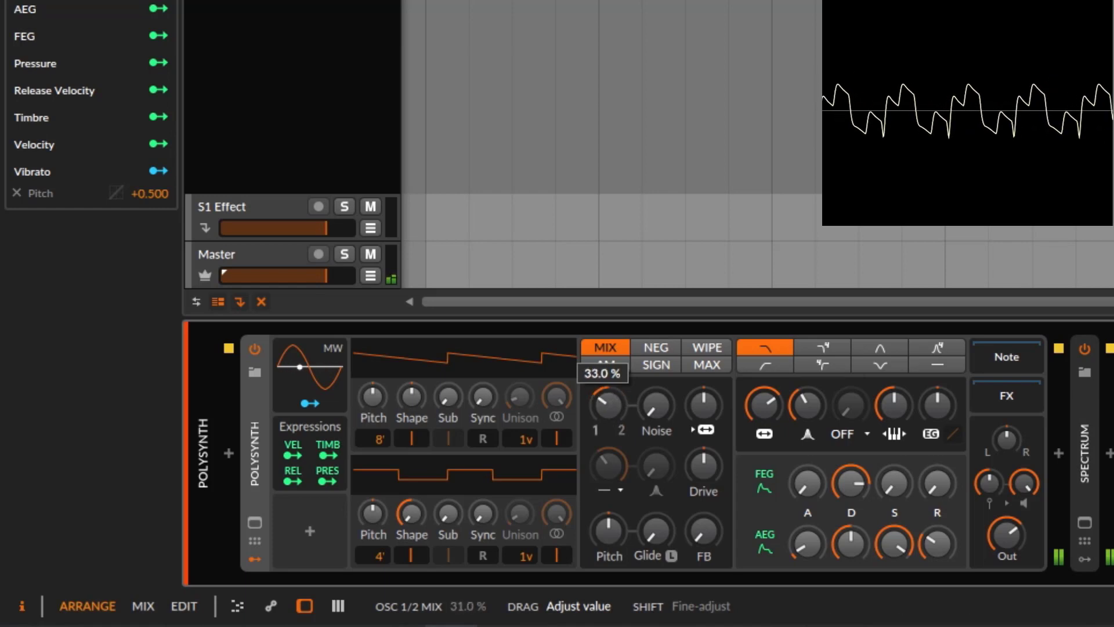
left_click_drag(608, 374, 608, 394)
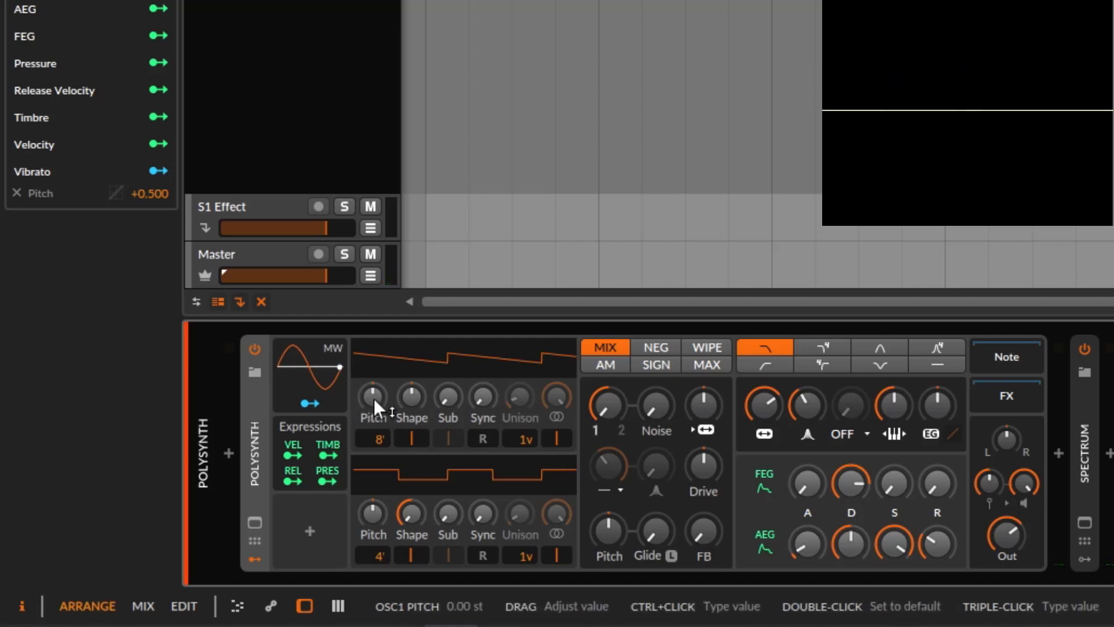
Try a pitch offset of +7.00 st on oscillator 1, reset it to 0 st and keep the octave at 8'
mouse_move(375, 399)
left_mouse_down()
mouse_move(374, 441)
mouse_move(375, 390)
left_mouse_up()
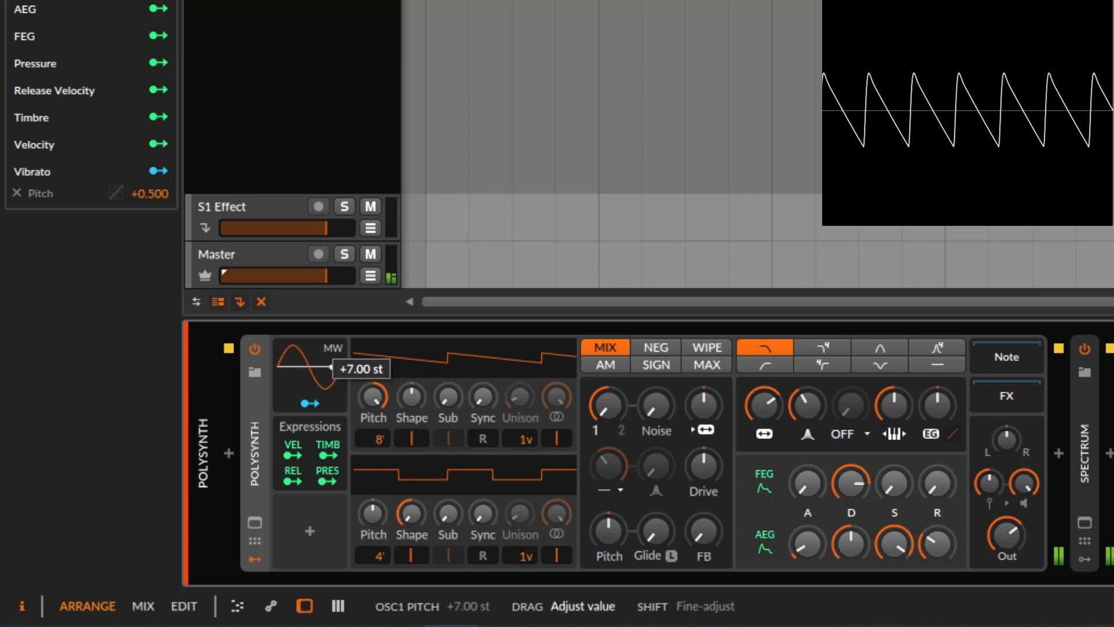
double_click(374, 398)
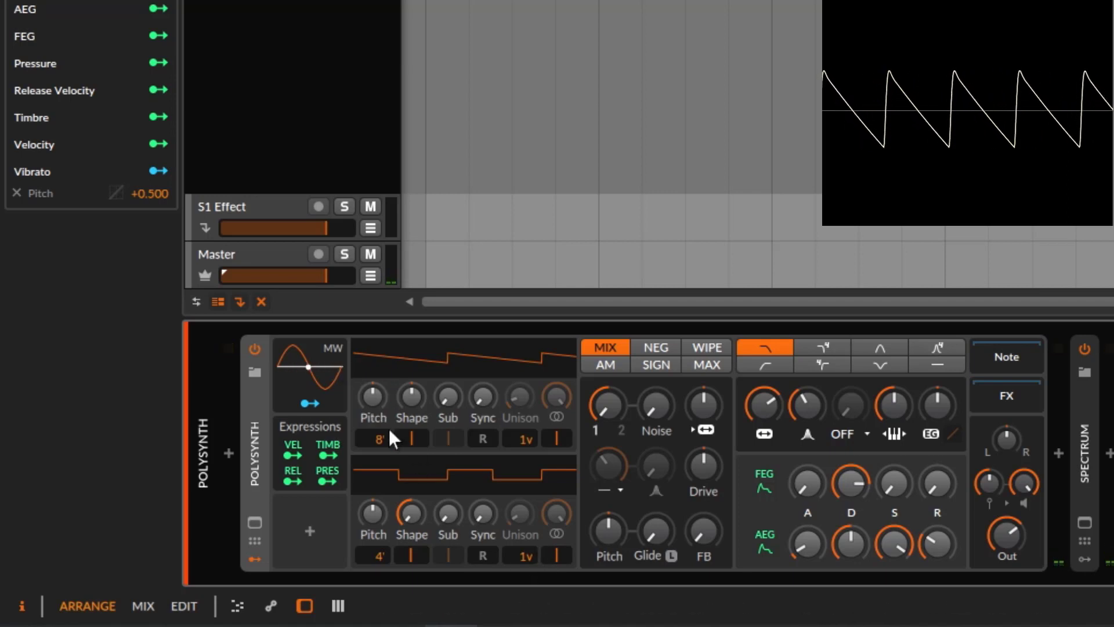
mouse_move(381, 437)
left_mouse_down()
mouse_move(381, 458)
mouse_move(386, 408)
mouse_move(382, 437)
left_mouse_up()
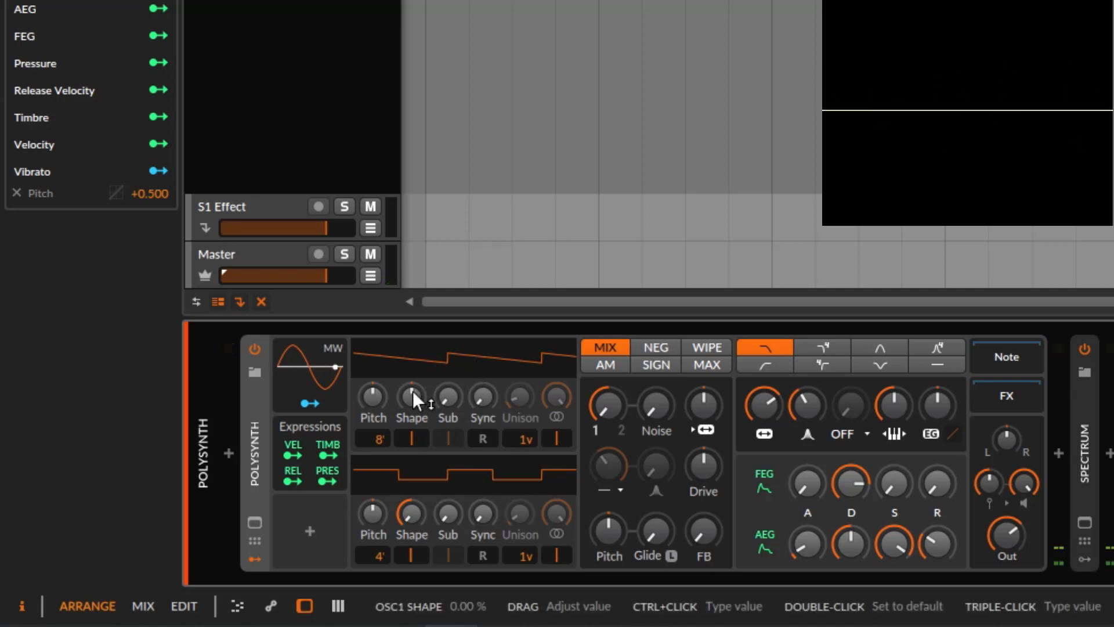
Sweep oscillator 1's Shape between the −100 % pulse, the default saw and the 100 % double-speed saw
mouse_move(412, 392)
left_mouse_down()
mouse_move(401, 406)
mouse_move(396, 394)
left_mouse_up()
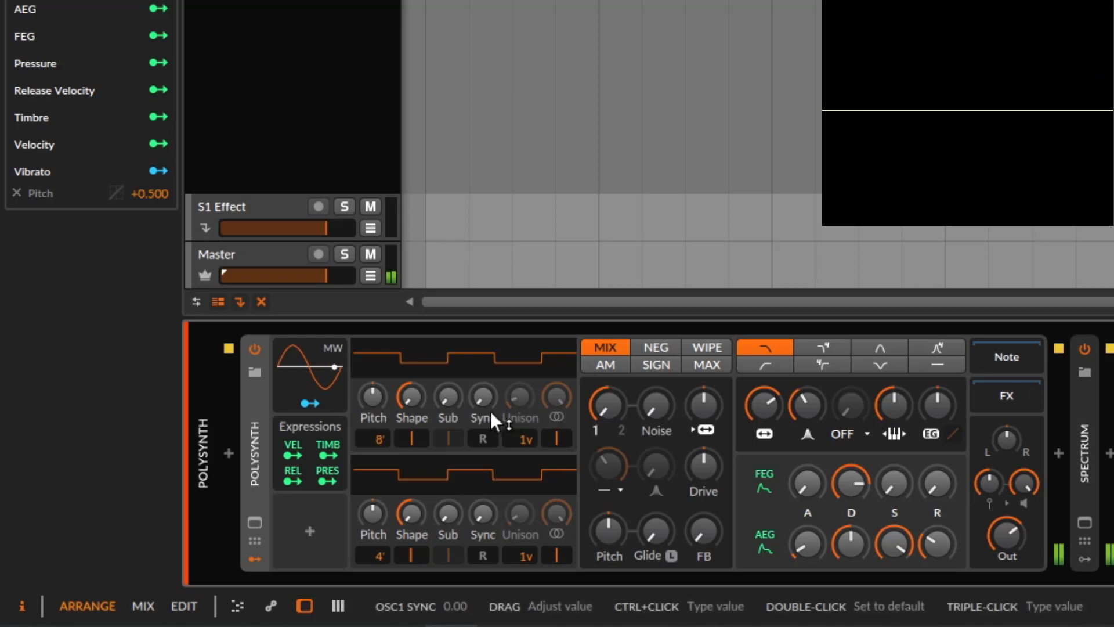
double_click(413, 399)
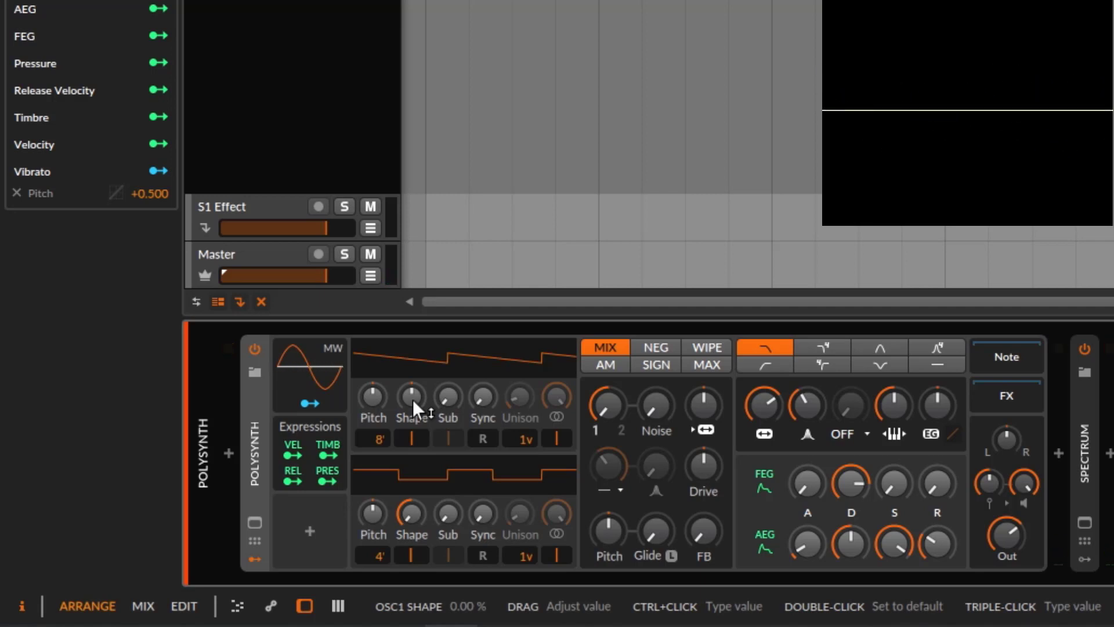
left_click_drag(413, 399, 411, 348)
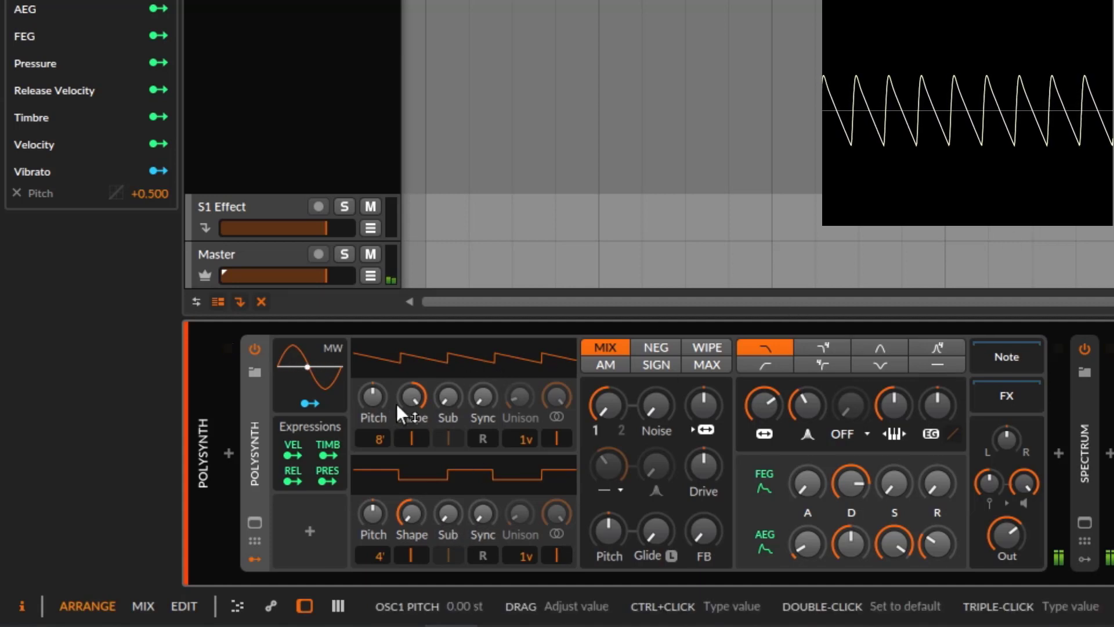
double_click(412, 397)
left_click_drag(412, 397, 412, 354)
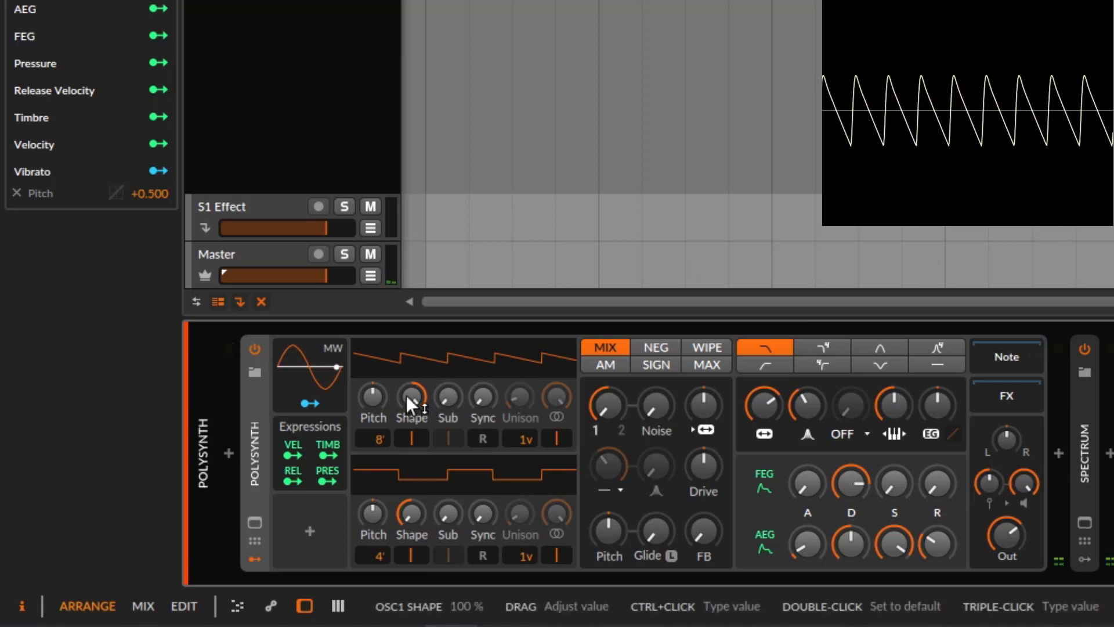
left_click_drag(412, 395, 413, 482)
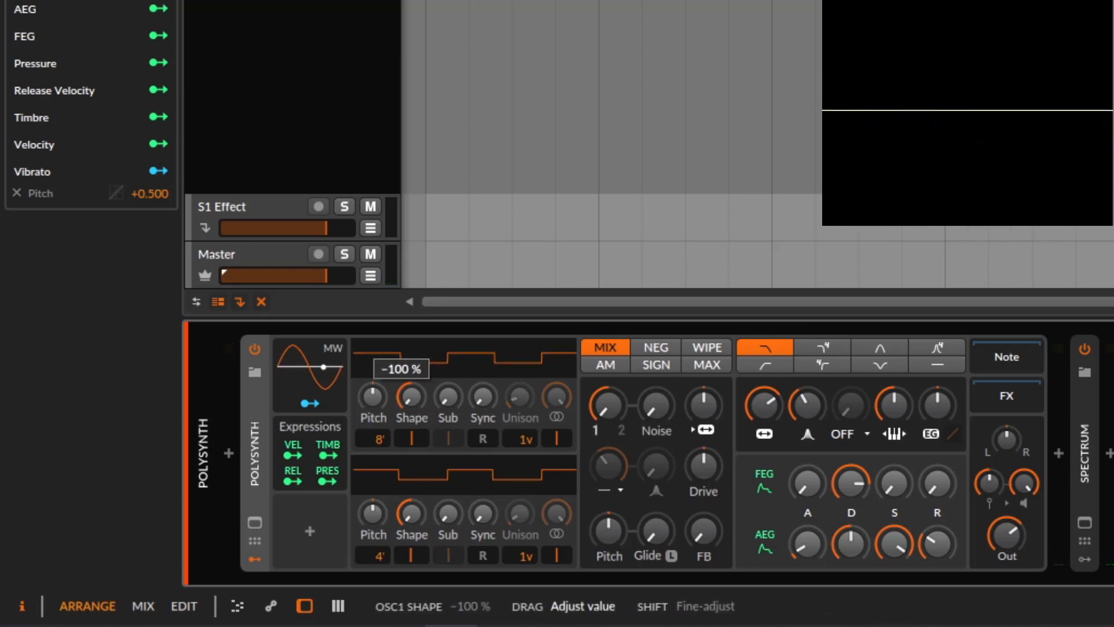
Sweep oscillator 1's Shape from 100 % into the blend between saw and pulse, and reset it to 0 %
double_click(409, 394)
left_click_drag(409, 400, 409, 357)
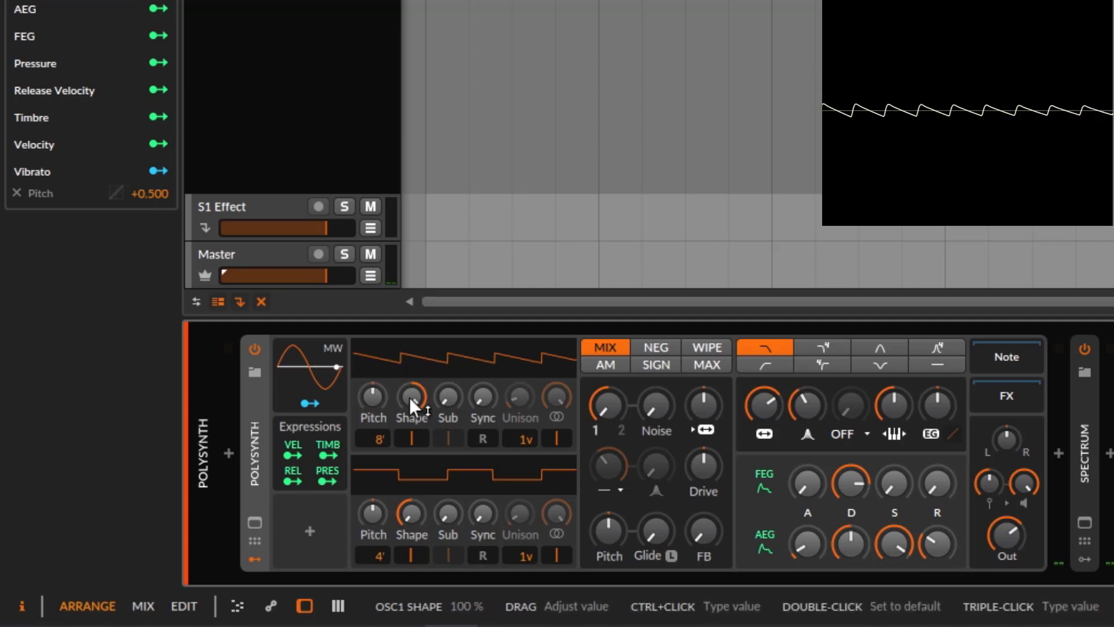
mouse_move(415, 392)
left_mouse_down()
mouse_move(395, 400)
mouse_move(395, 459)
mouse_move(402, 397)
left_mouse_up()
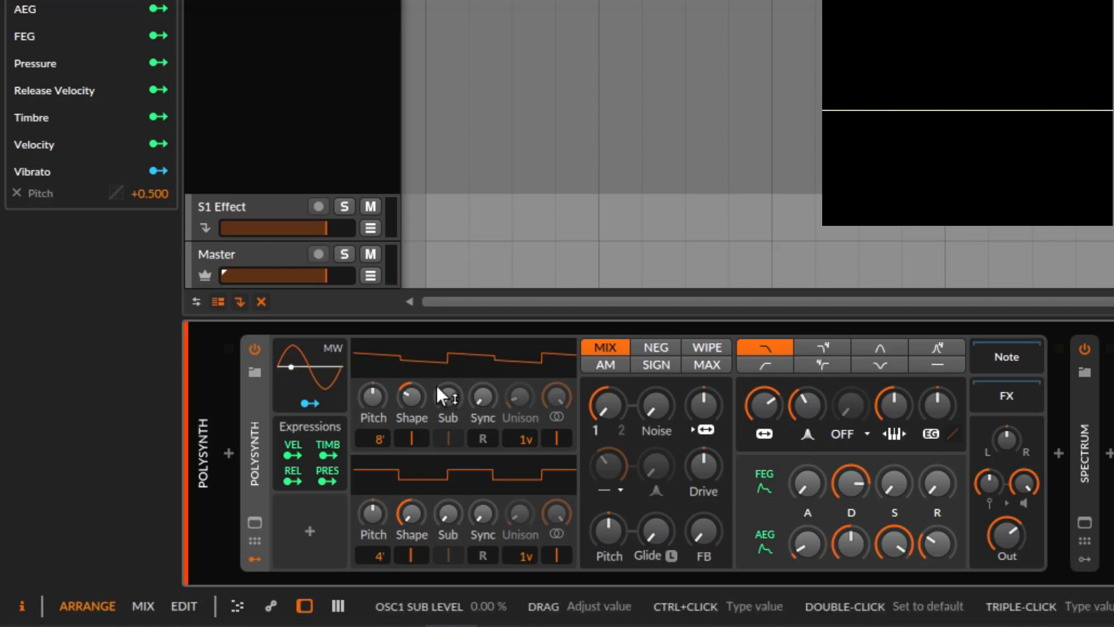
left_click_drag(419, 394, 419, 345)
double_click(414, 396)
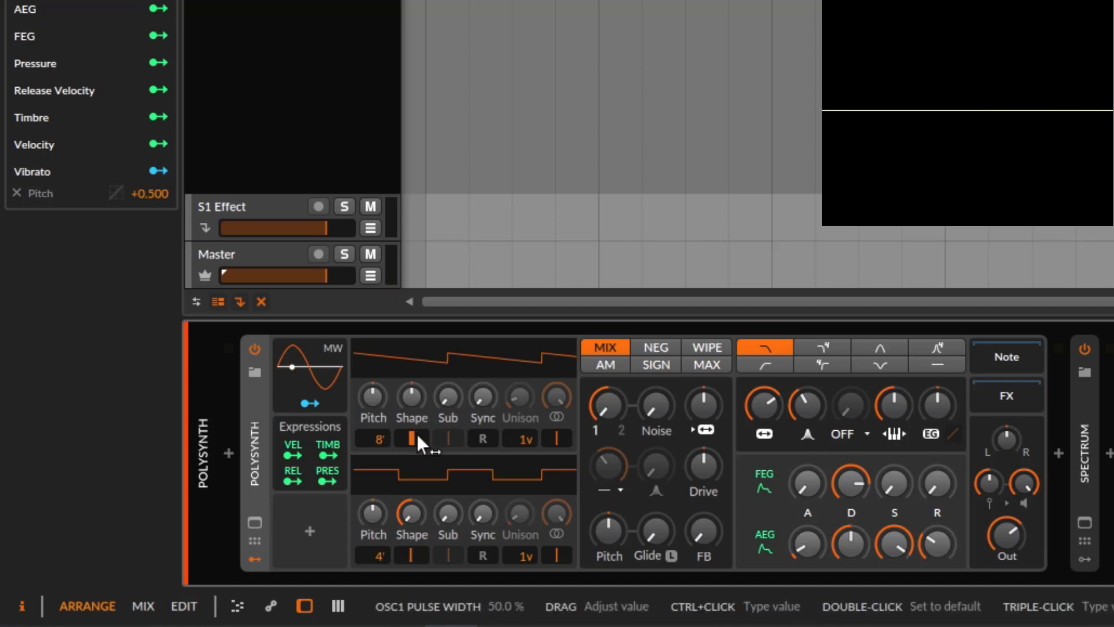
Turn oscillator 1 into a pulse, vary its pulse width up to about 95.5 %, and restore the default saw and width
mouse_move(417, 434)
left_mouse_down()
mouse_move(417, 464)
mouse_move(417, 398)
mouse_move(417, 453)
mouse_move(405, 451)
mouse_move(406, 437)
left_mouse_up()
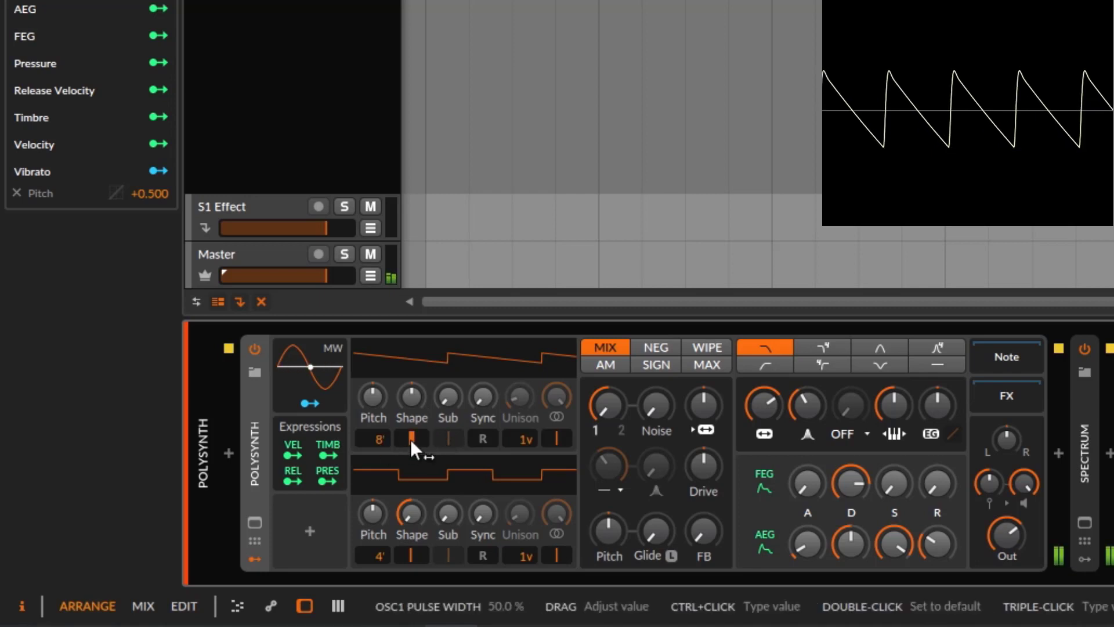
left_click_drag(416, 393, 415, 434)
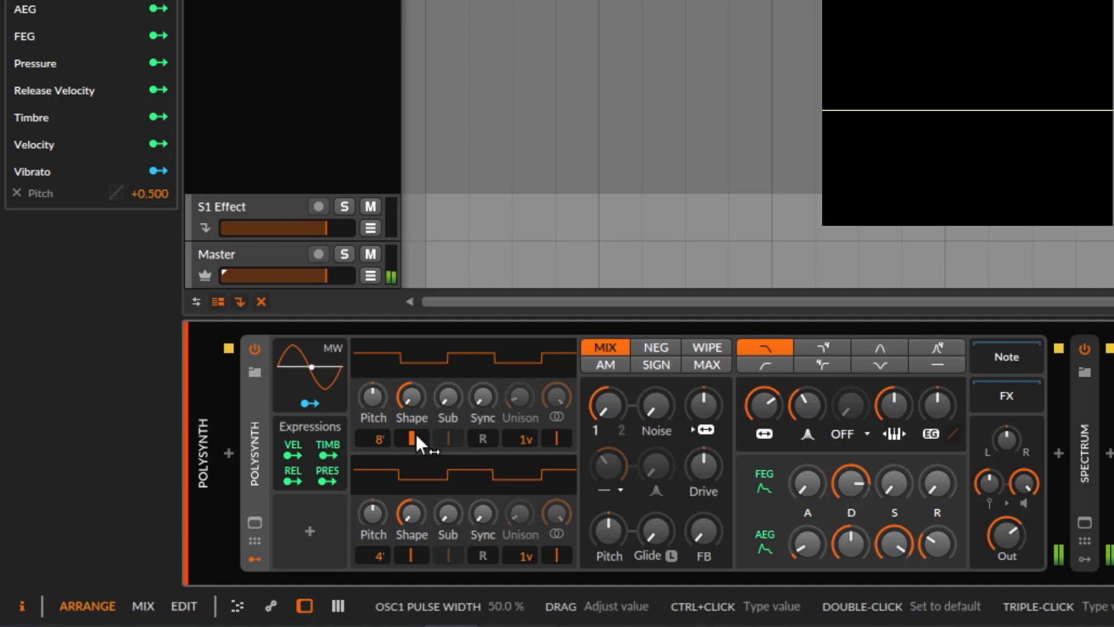
left_click_drag(415, 433, 416, 391)
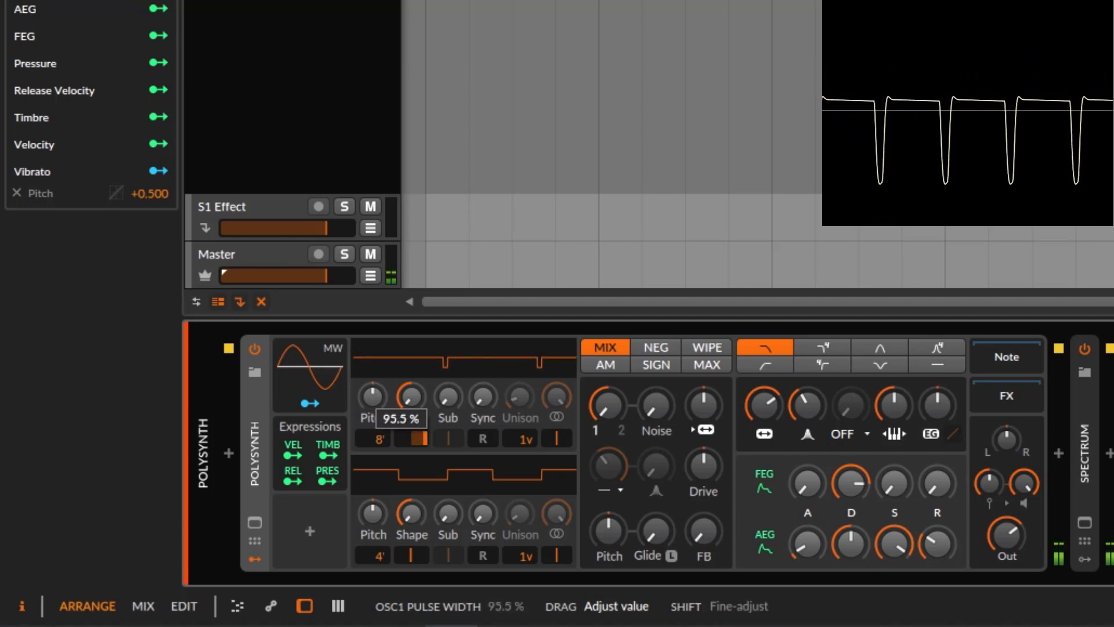
mouse_move(415, 439)
left_mouse_down()
mouse_move(415, 485)
mouse_move(405, 437)
left_mouse_up()
double_click(406, 437)
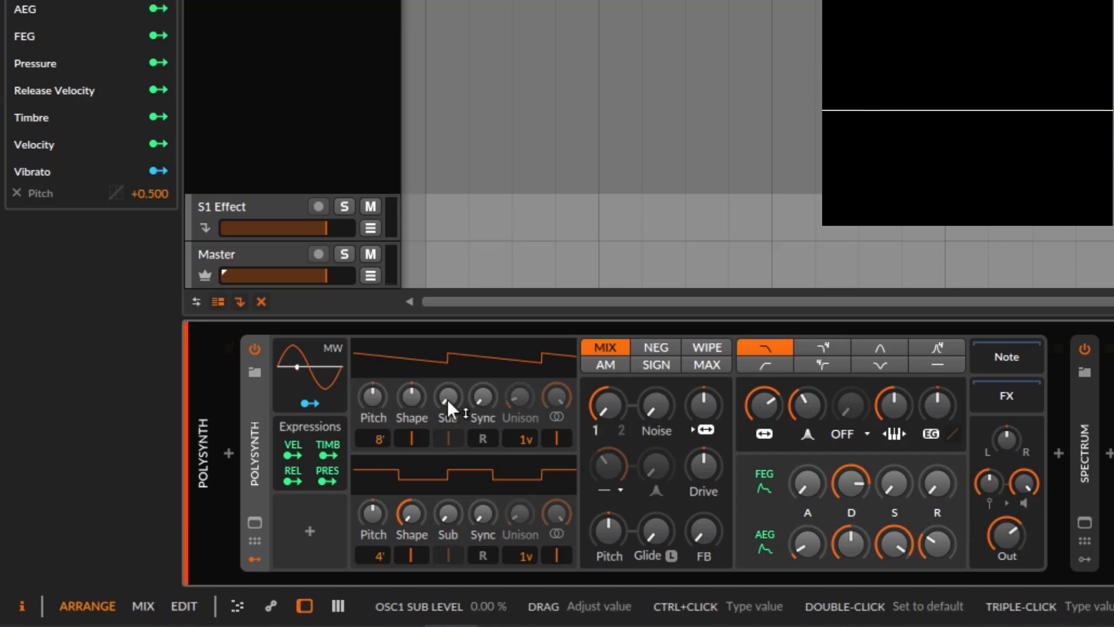
Blend in oscillator 1's Sub up to its maximum, vary it around 47.5 %, and return the level to 0 %
left_click(447, 399)
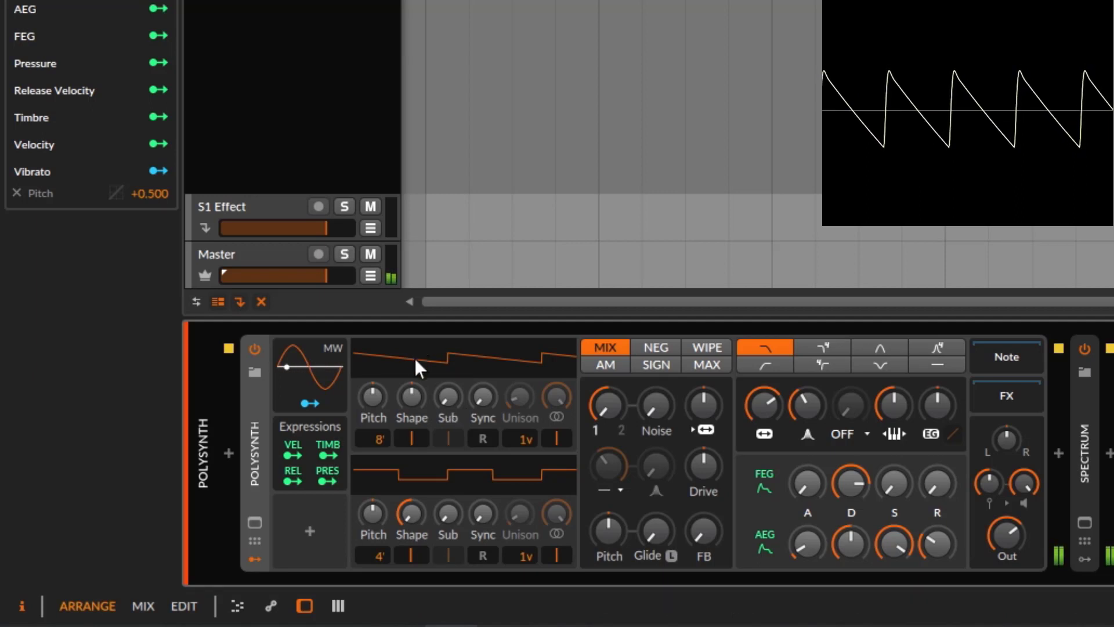
left_click_drag(446, 399, 470, 328)
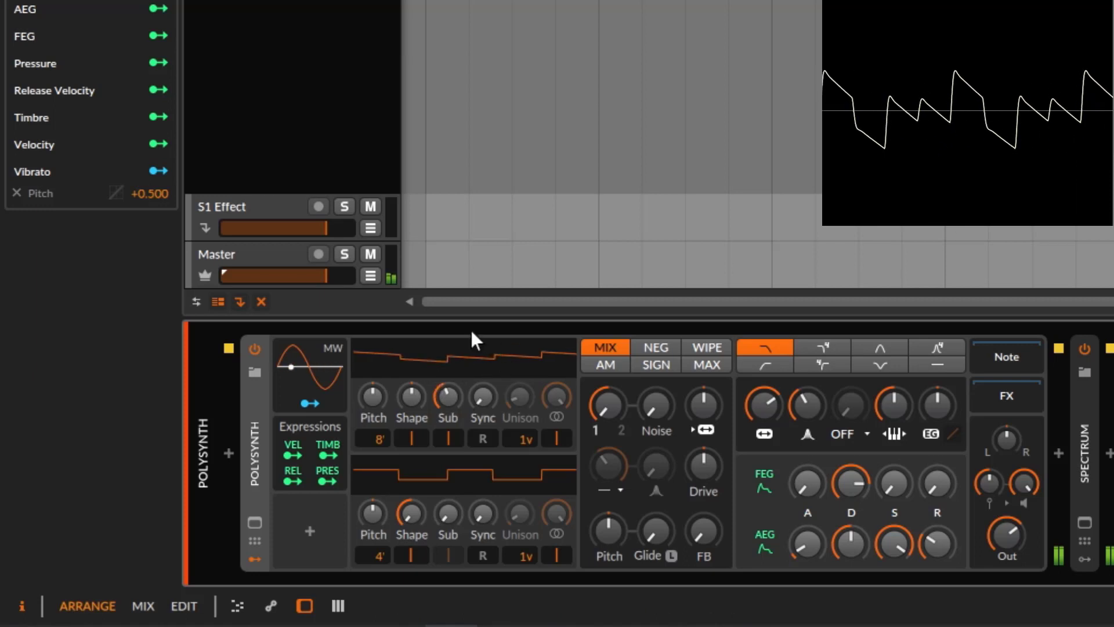
left_click_drag(447, 409, 447, 331)
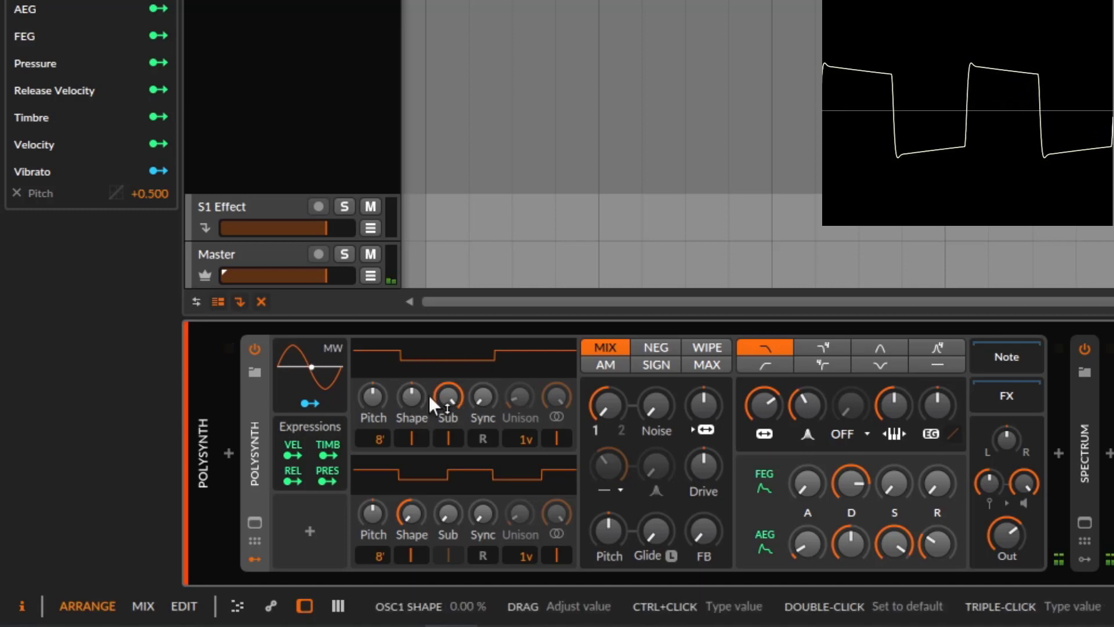
left_click_drag(447, 393, 447, 405)
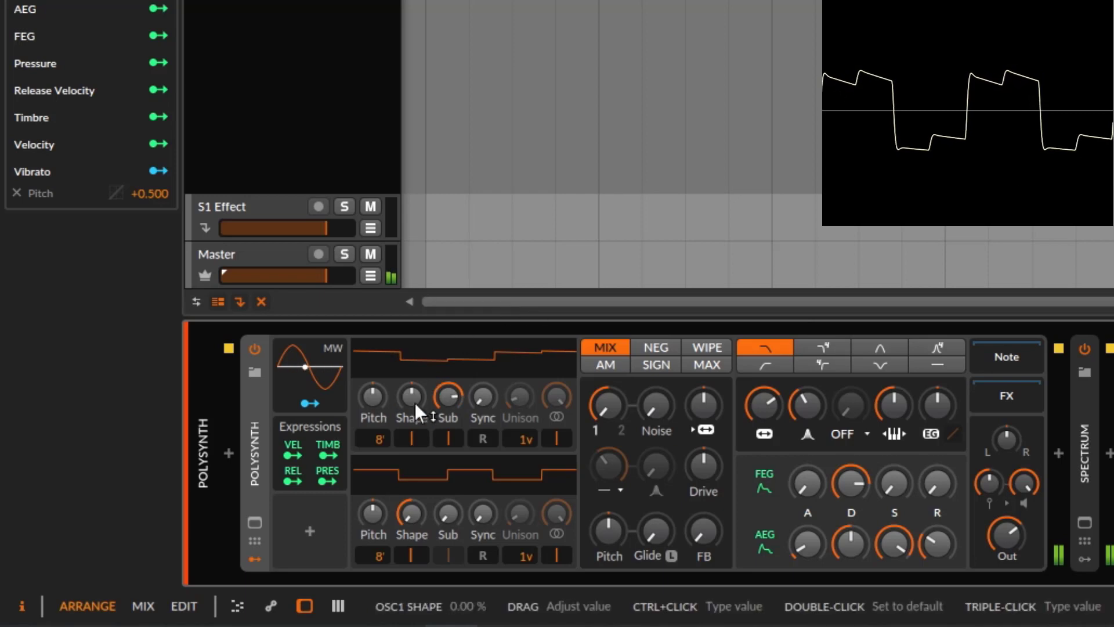
left_click_drag(465, 394, 464, 398)
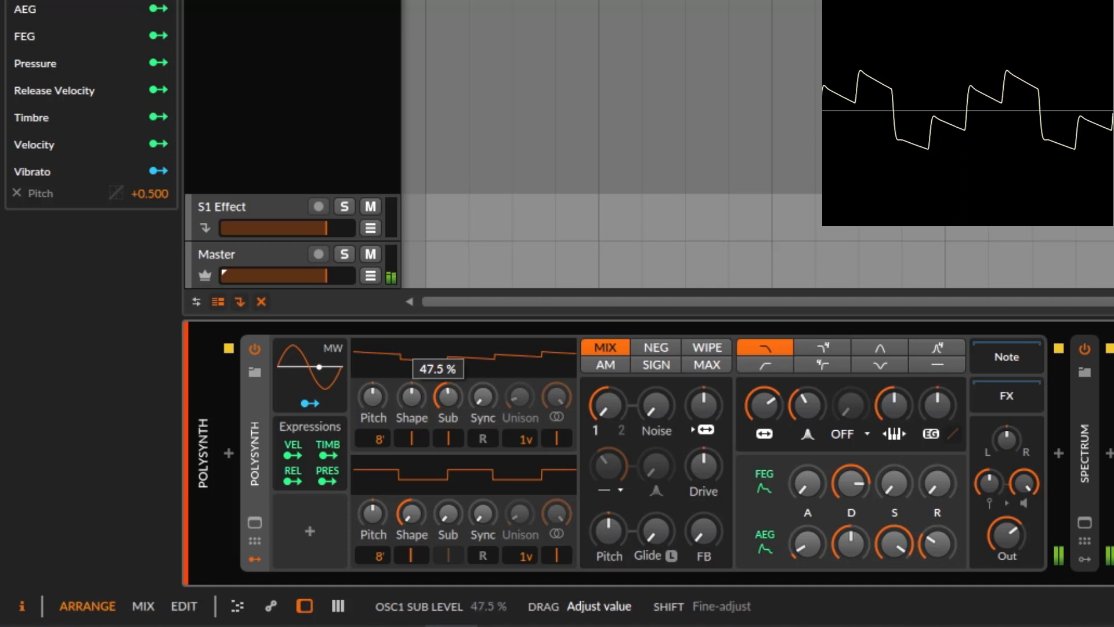
left_click_drag(448, 397, 439, 357)
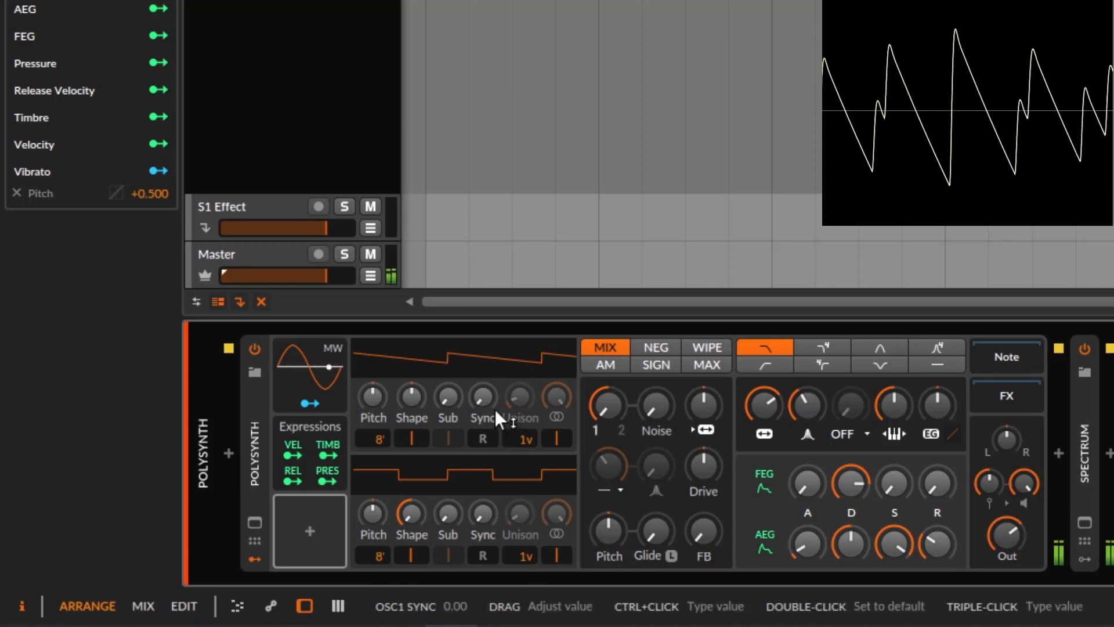
Raise oscillator 1's Sync through 2.70 and 3.30 until the saw repeats at twice its original rate
left_click_drag(483, 403, 458, 429)
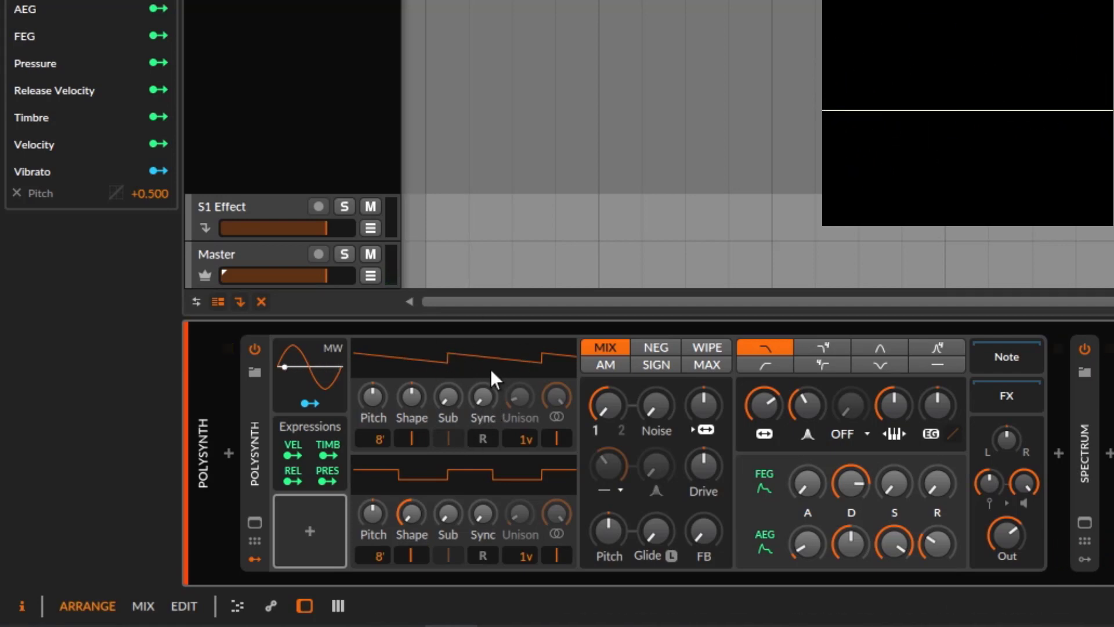
left_click(483, 398)
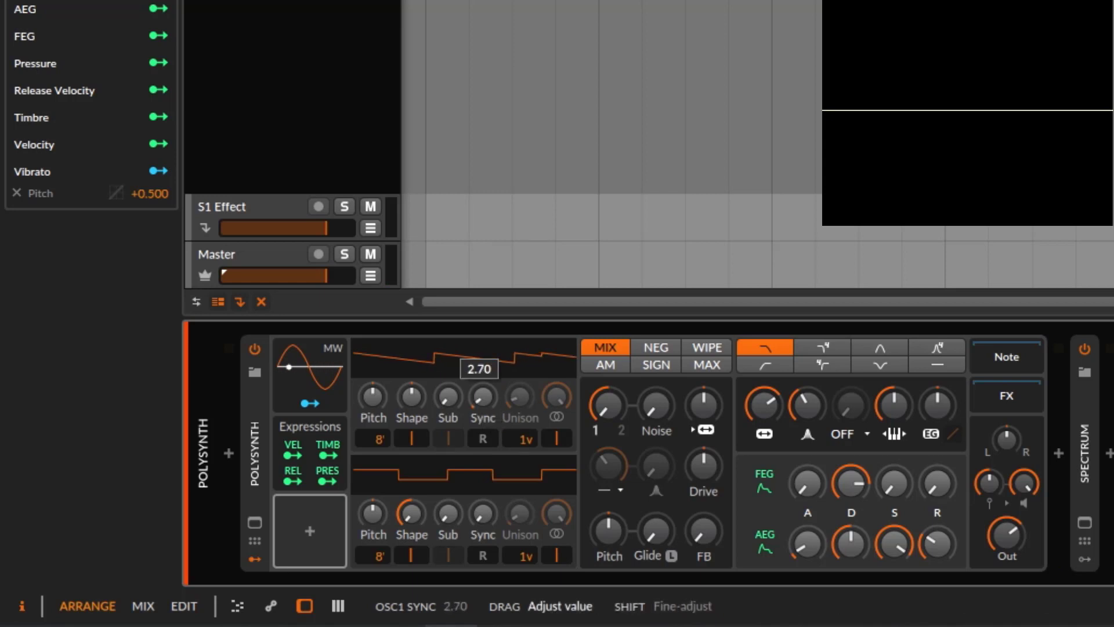
left_click_drag(482, 395, 481, 395)
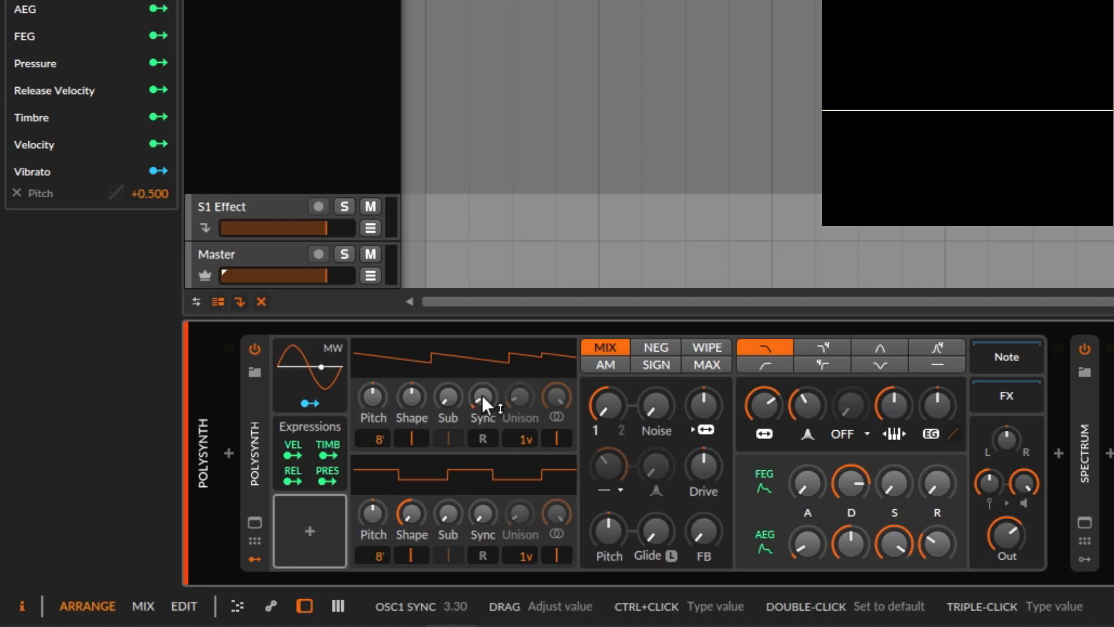
mouse_move(483, 395)
left_mouse_down()
mouse_move(482, 447)
mouse_move(482, 250)
mouse_move(484, 403)
left_mouse_up()
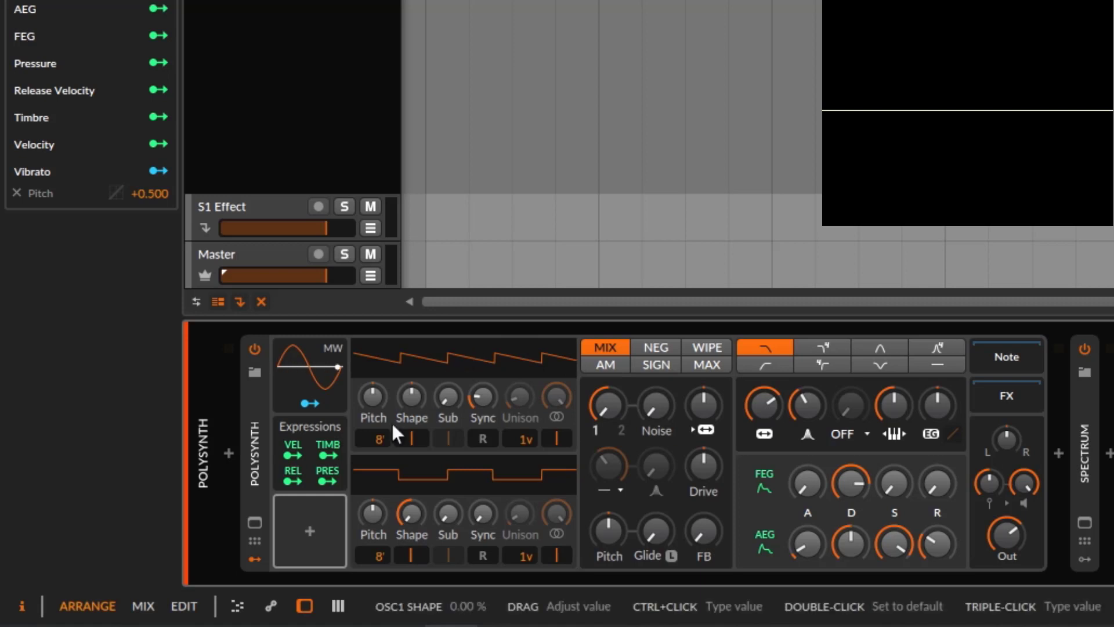
Add a Button modulator to Polysynth's empty slot below Expressions
left_click(312, 534)
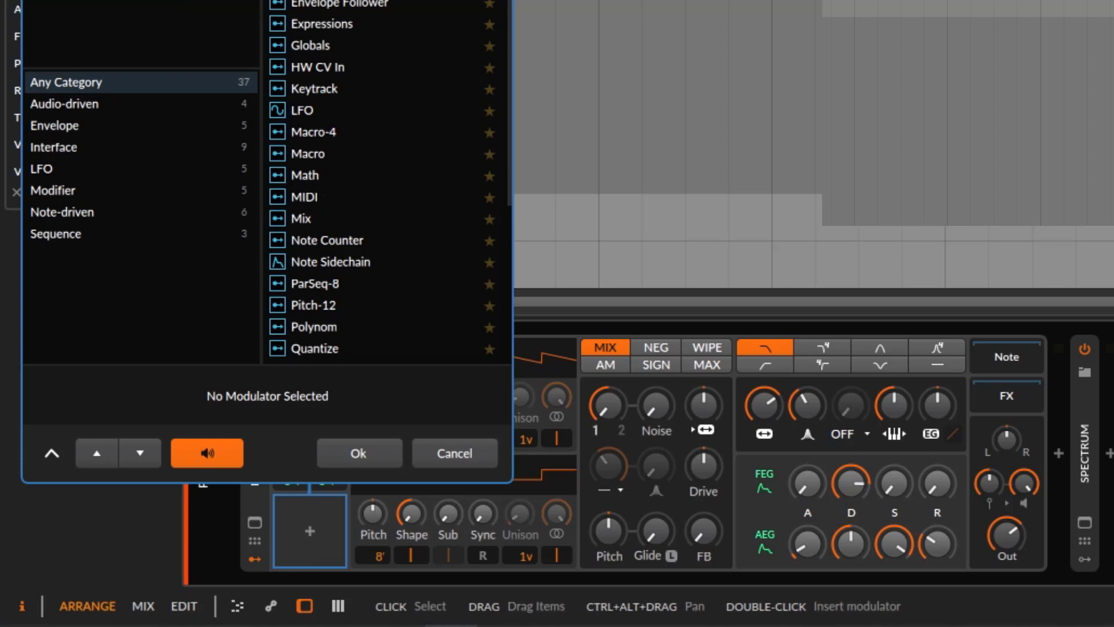
left_click(314, 1)
left_click(369, 458)
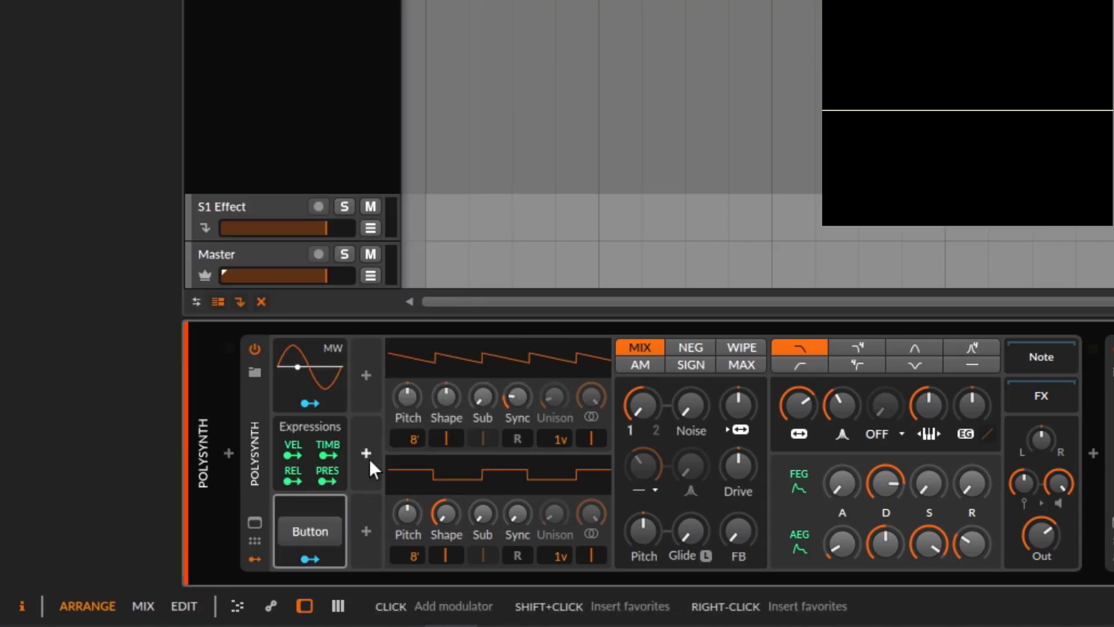
Map the Button modulator to oscillator 1's Sync with a negative amount that pulls the sync down
left_click(303, 560)
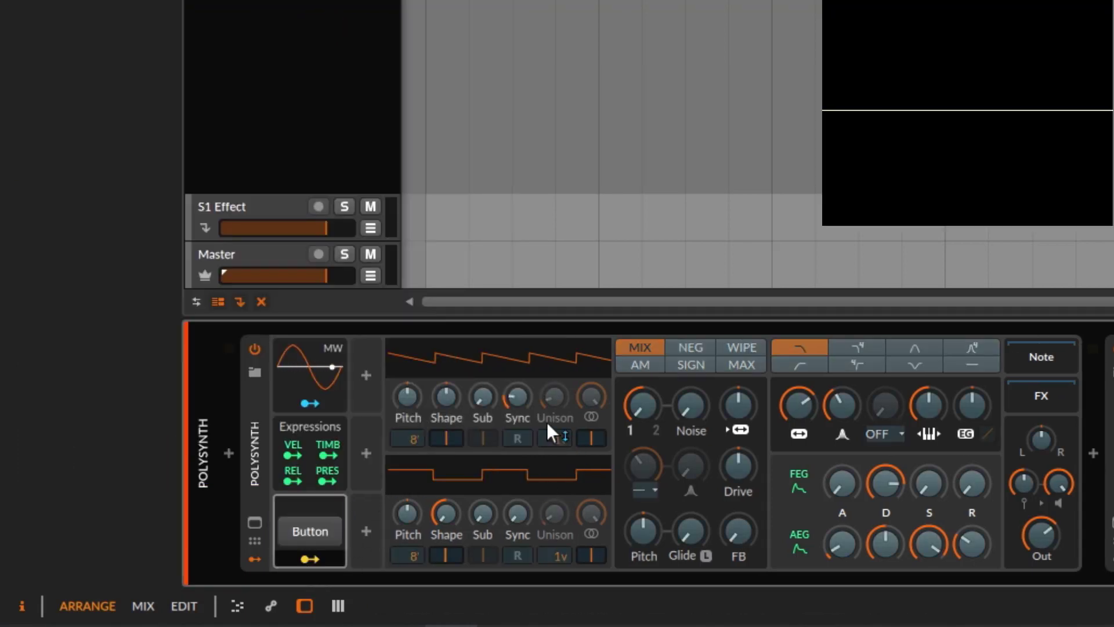
left_click_drag(515, 400, 516, 418)
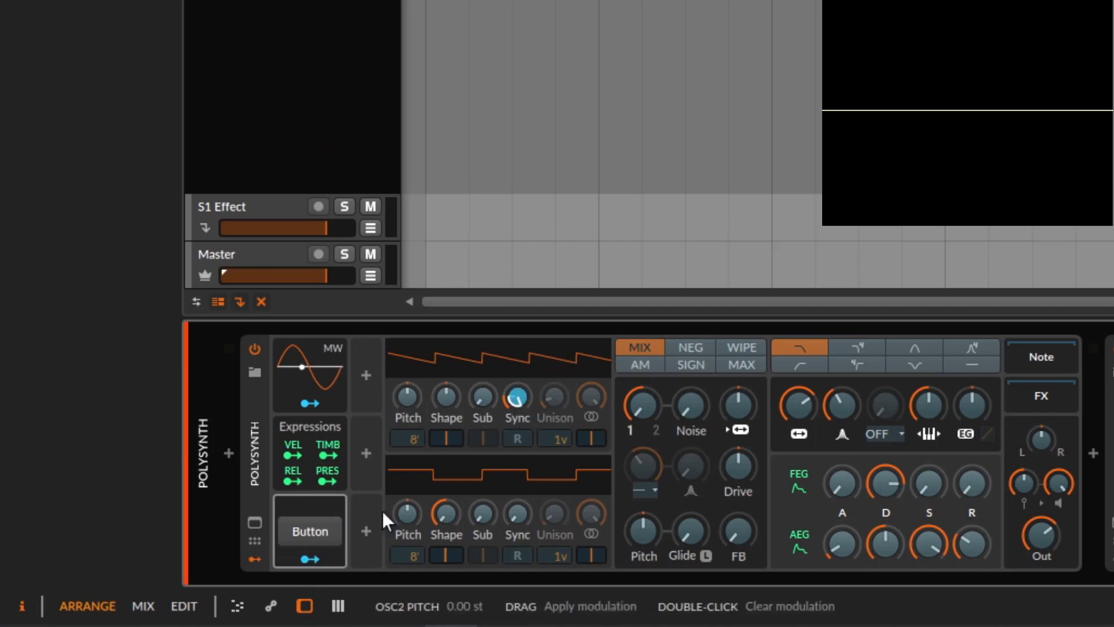
left_click(314, 559)
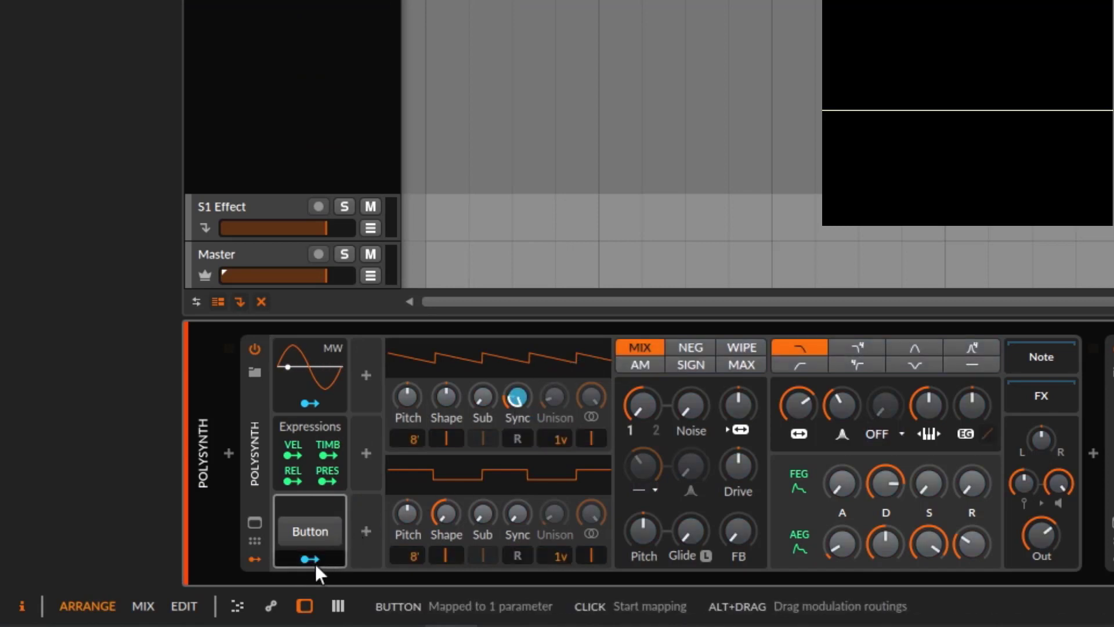
Compare oscillator 1 with the Button modulator on and off at the 4' and 8' octaves, and delete the modulator
left_click(303, 537)
left_click(302, 537)
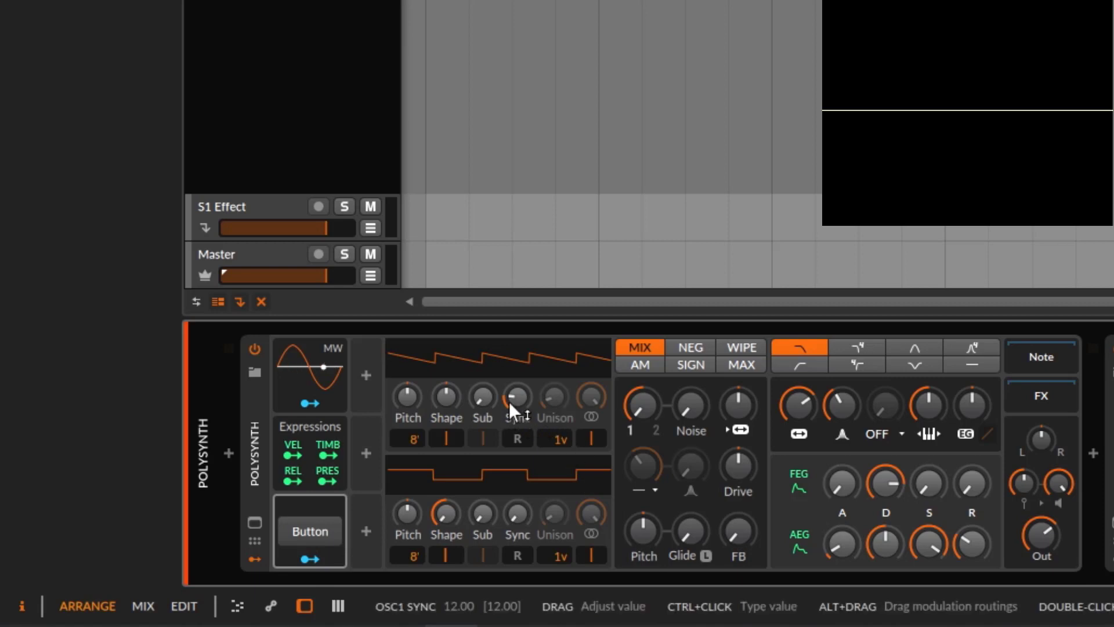
left_click(311, 536)
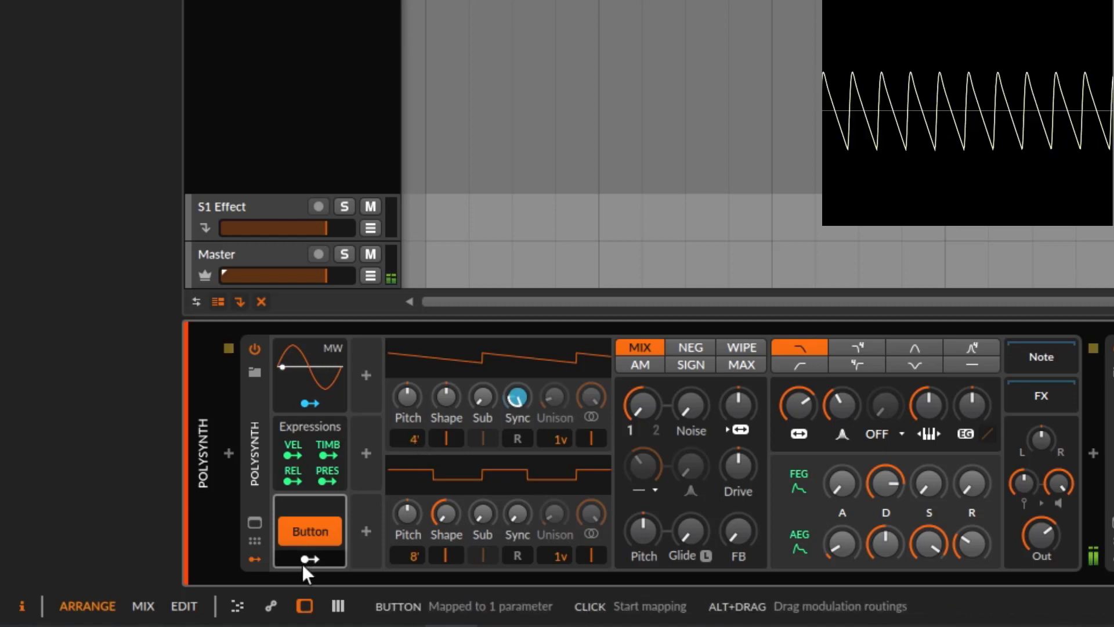
left_click(314, 531)
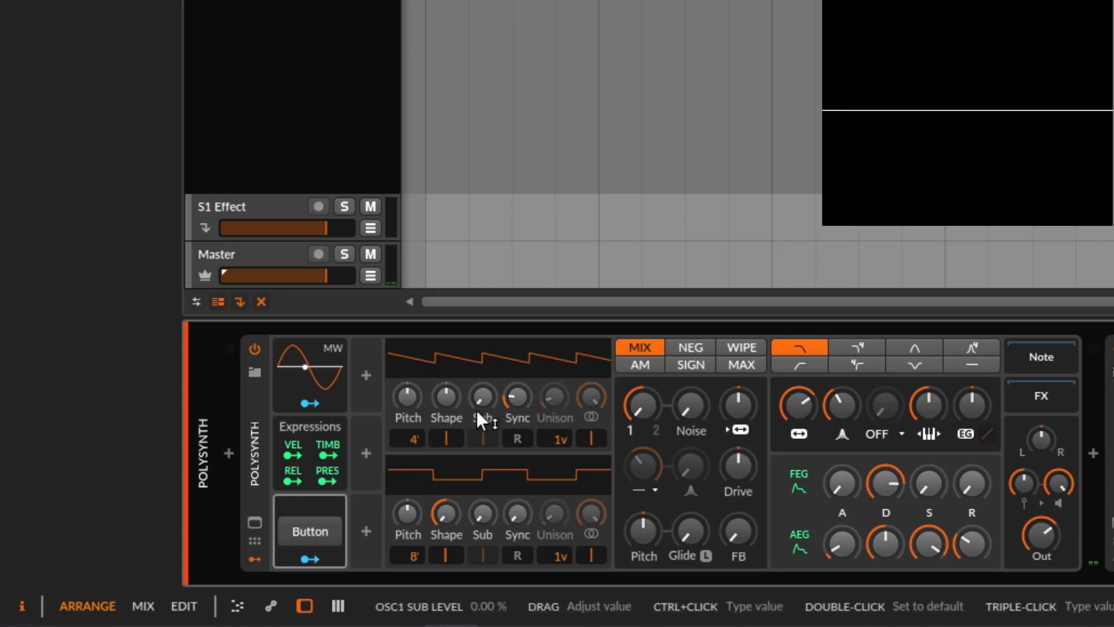
left_click_drag(409, 446, 416, 455)
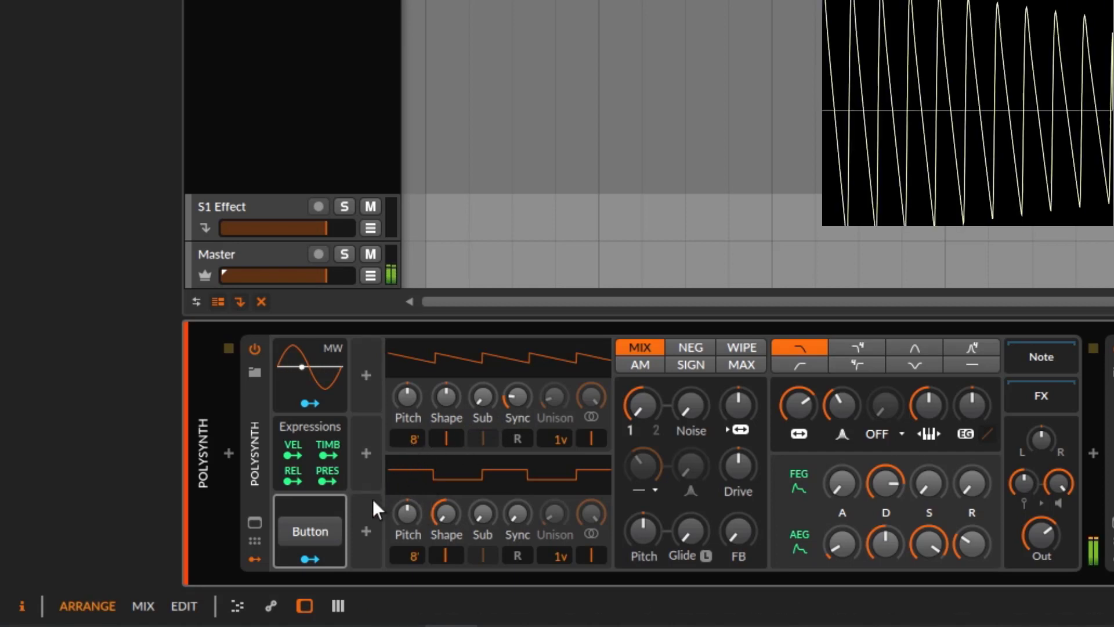
left_click(316, 523)
left_click_drag(408, 446, 409, 436)
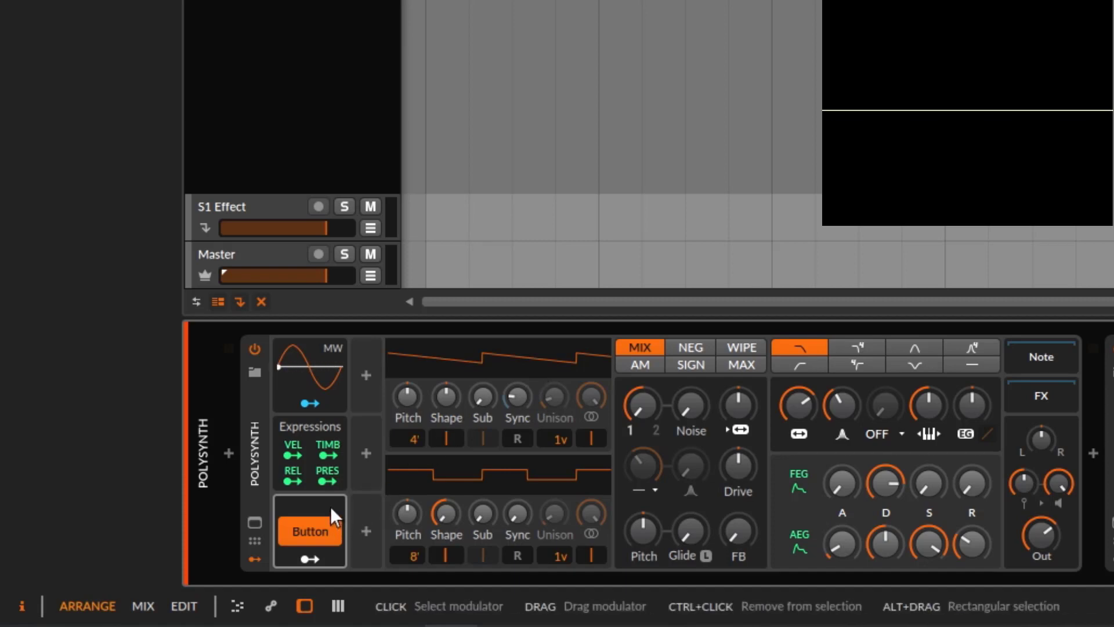
key("Delete")
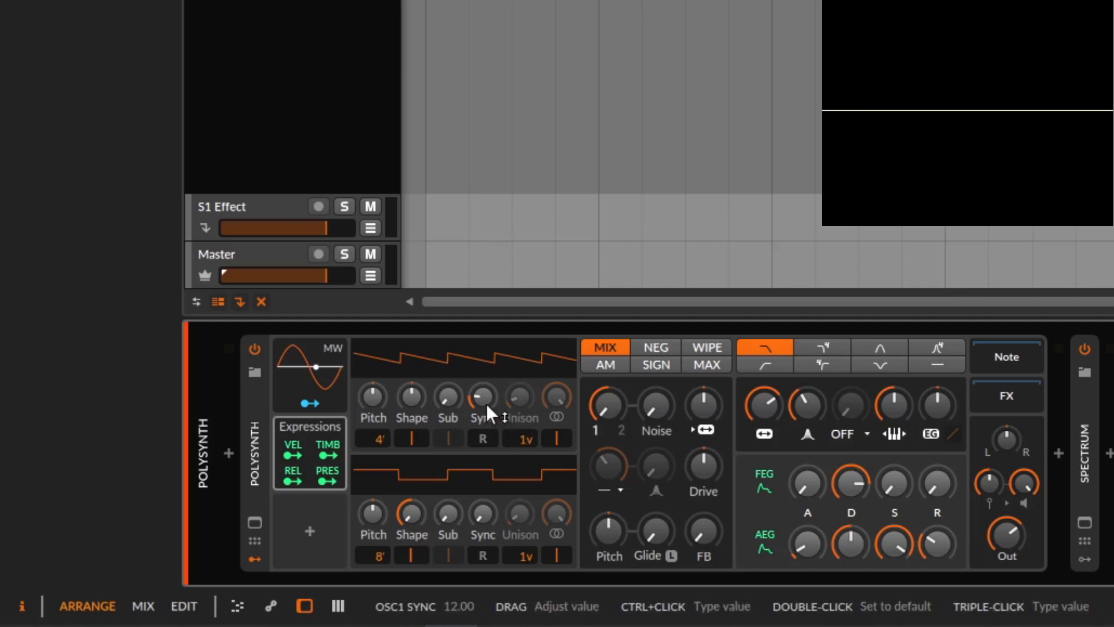
Return oscillator 1's octave to 8' and lower its Sync to 4.20
mouse_move(386, 443)
left_mouse_down()
mouse_move(378, 453)
mouse_move(377, 441)
left_mouse_up()
mouse_move(484, 404)
left_mouse_down()
mouse_move(484, 435)
mouse_move(484, 412)
left_mouse_up()
mouse_move(482, 398)
left_mouse_down()
mouse_move(482, 383)
mouse_move(482, 426)
mouse_move(482, 400)
left_mouse_up()
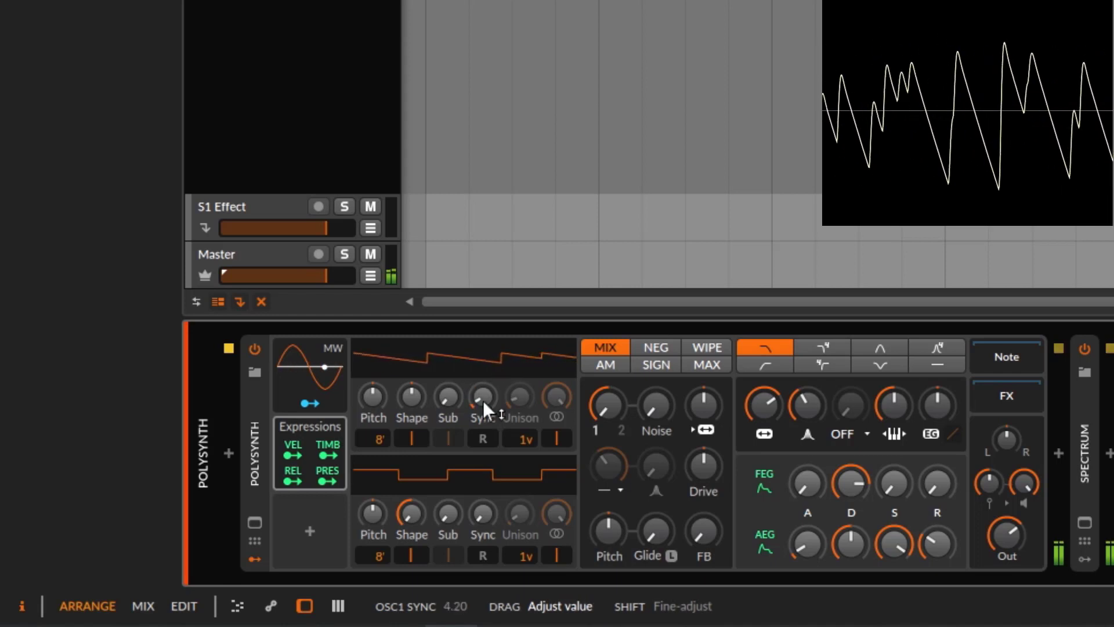
Add a Beat LFO modulator to Polysynth's empty slot below Expressions
left_click(311, 529)
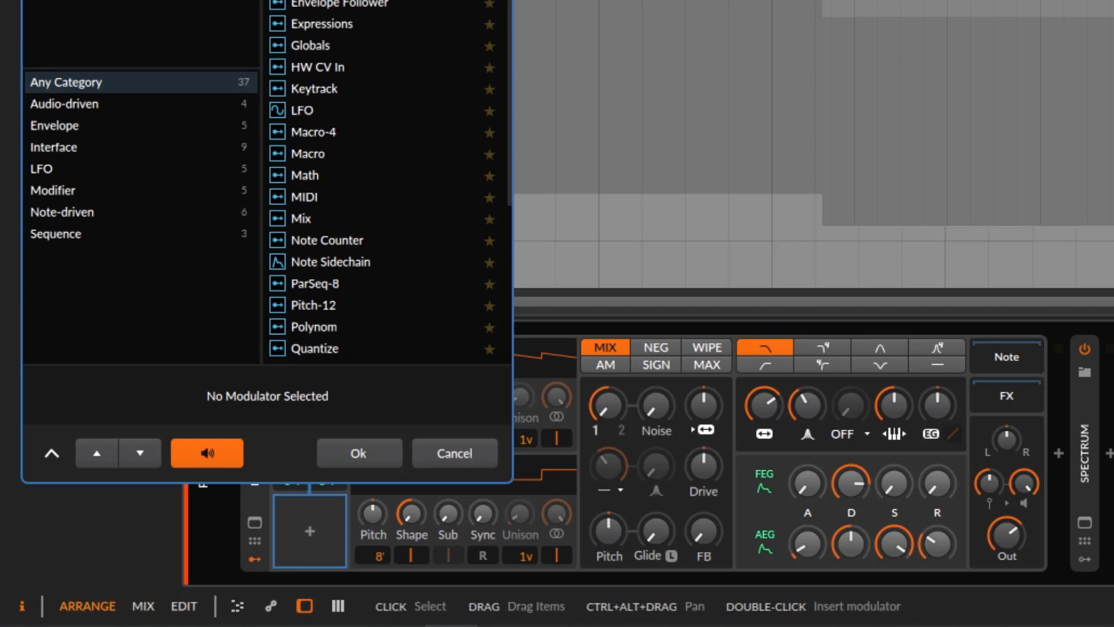
left_click(313, 1)
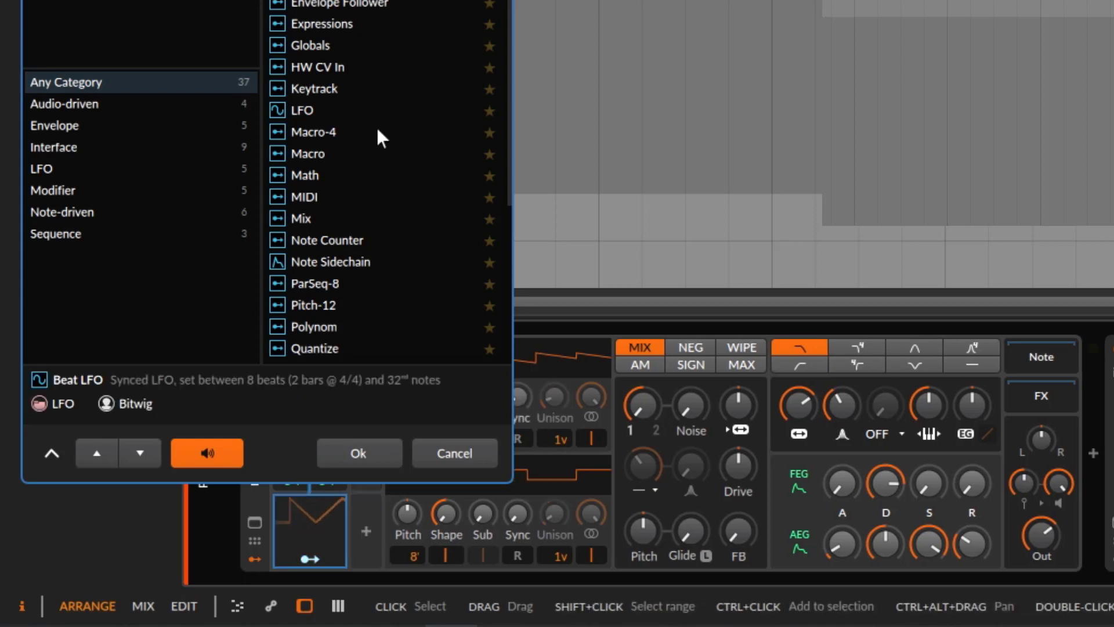
left_click(378, 452)
Modulate oscillator 1's Sync upward with the Beat LFO, and clear both the modulator and the Sync amount
left_click(312, 560)
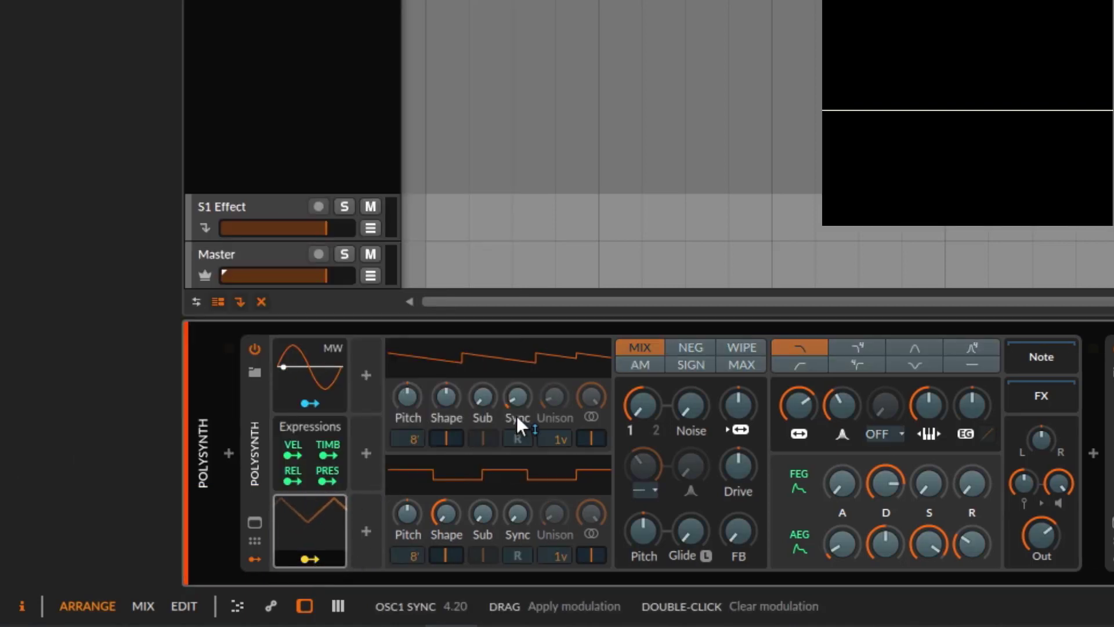
left_click_drag(520, 396, 520, 347)
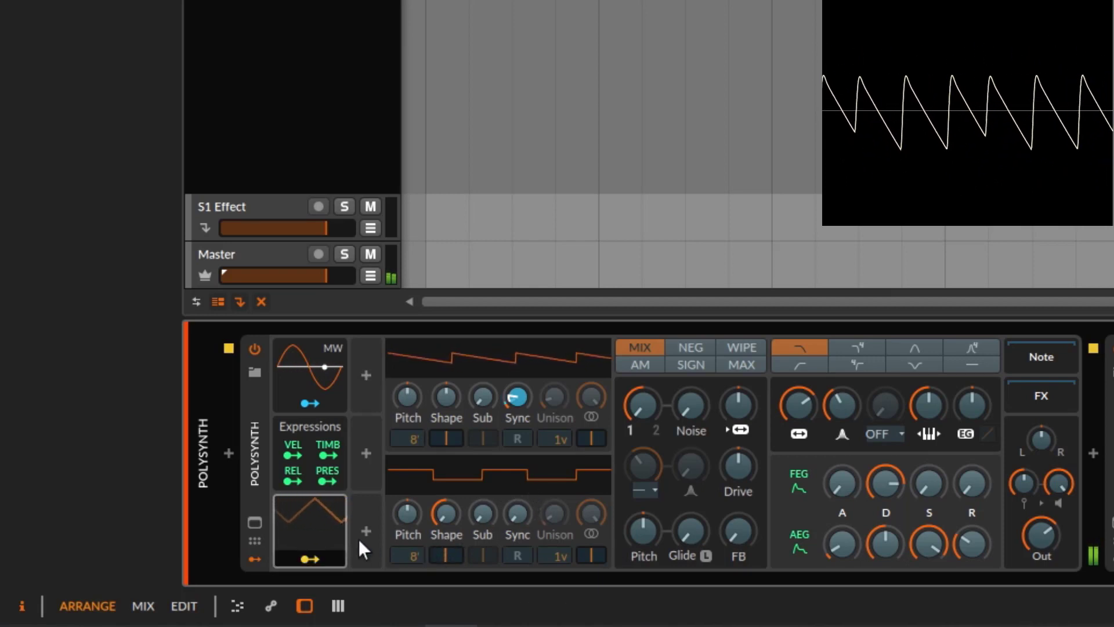
key("Delete")
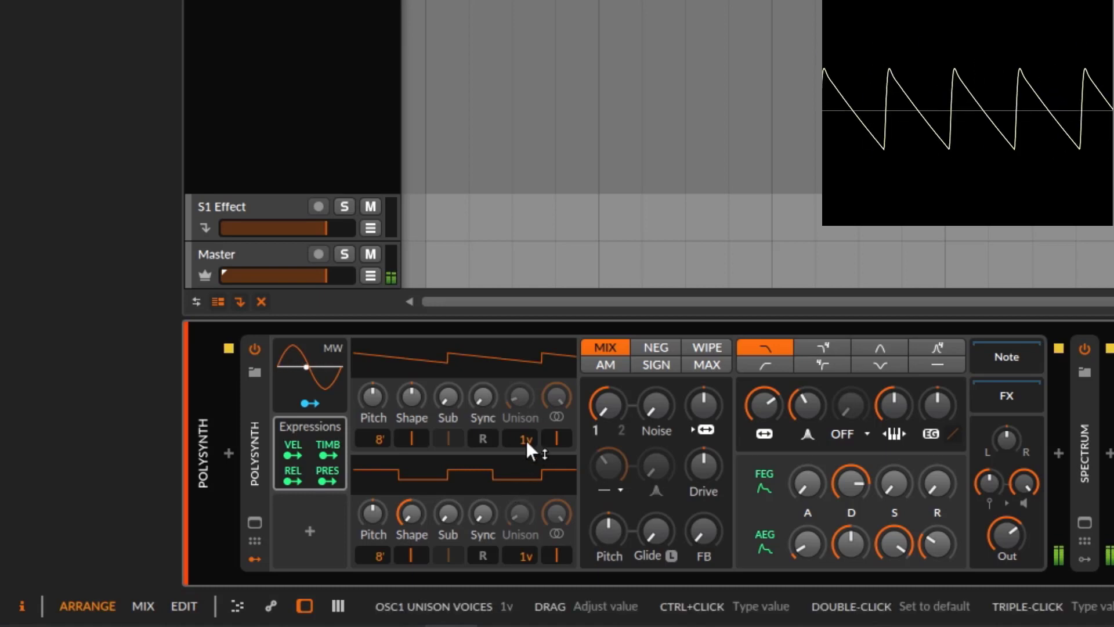
Set oscillator 1's unison to 5 voices with a 20-cent spread, and adjust the synth's output level slightly
left_click_drag(526, 441, 525, 440)
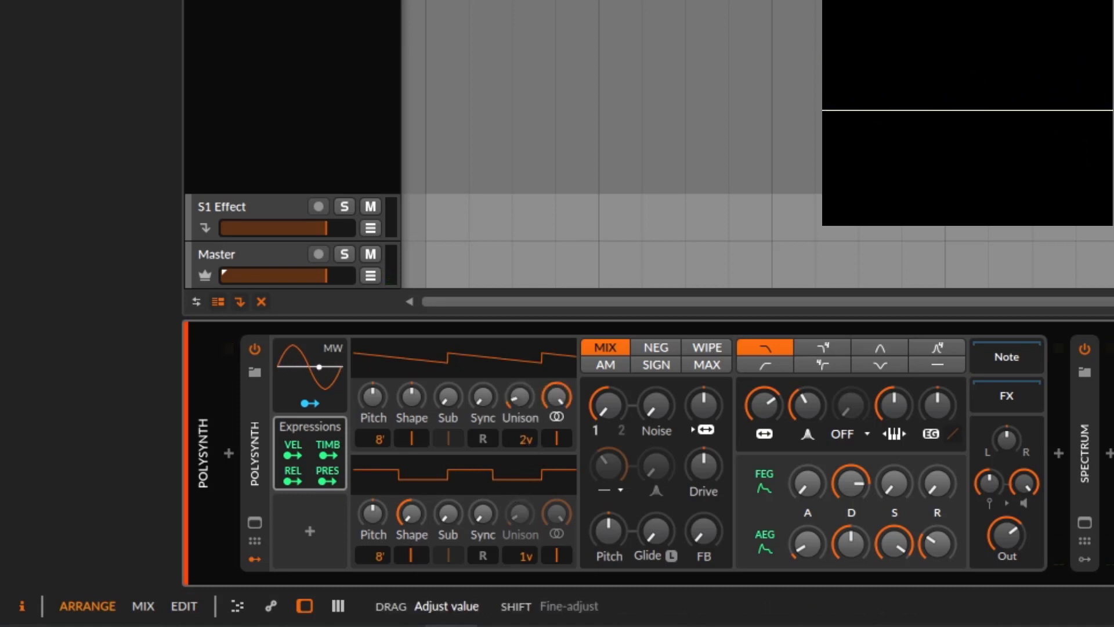
left_click_drag(526, 437, 517, 420)
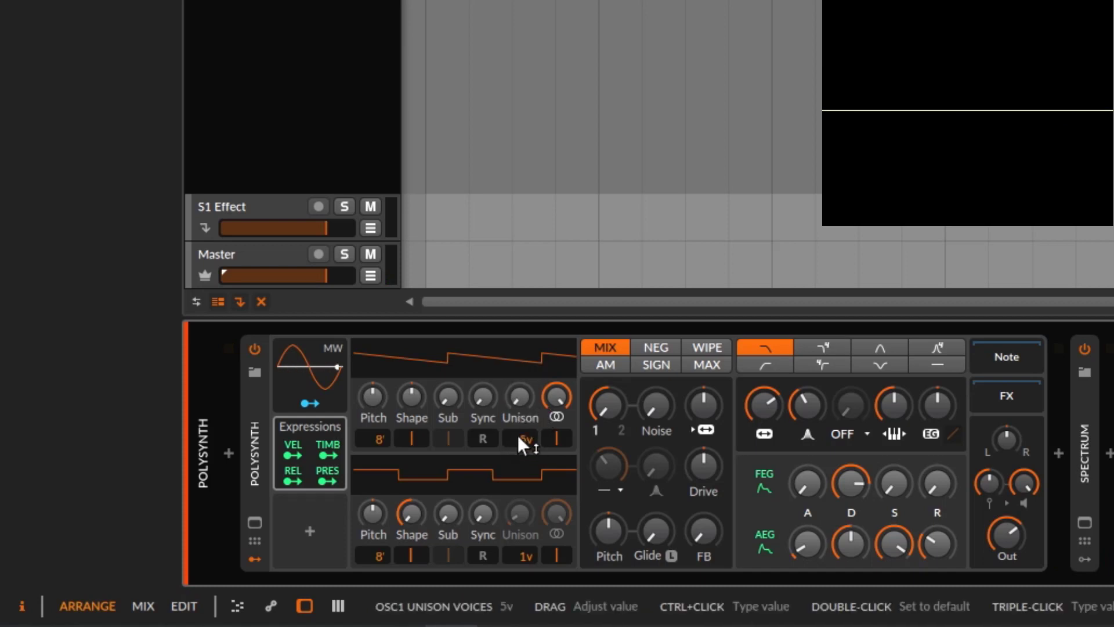
left_click_drag(1016, 543, 1016, 544)
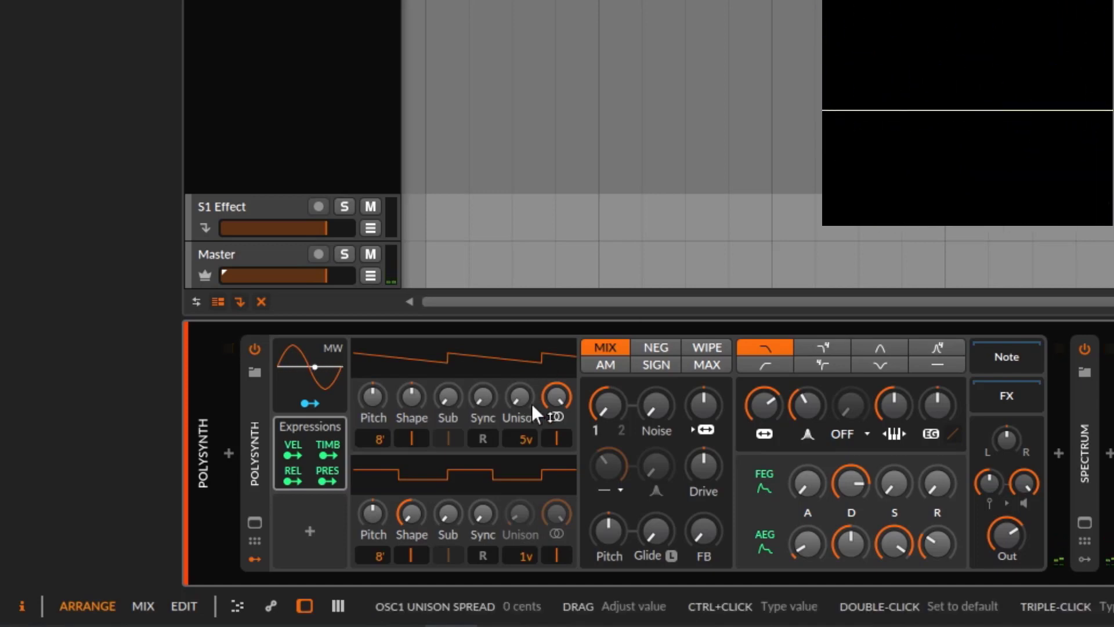
left_click_drag(524, 403, 524, 401)
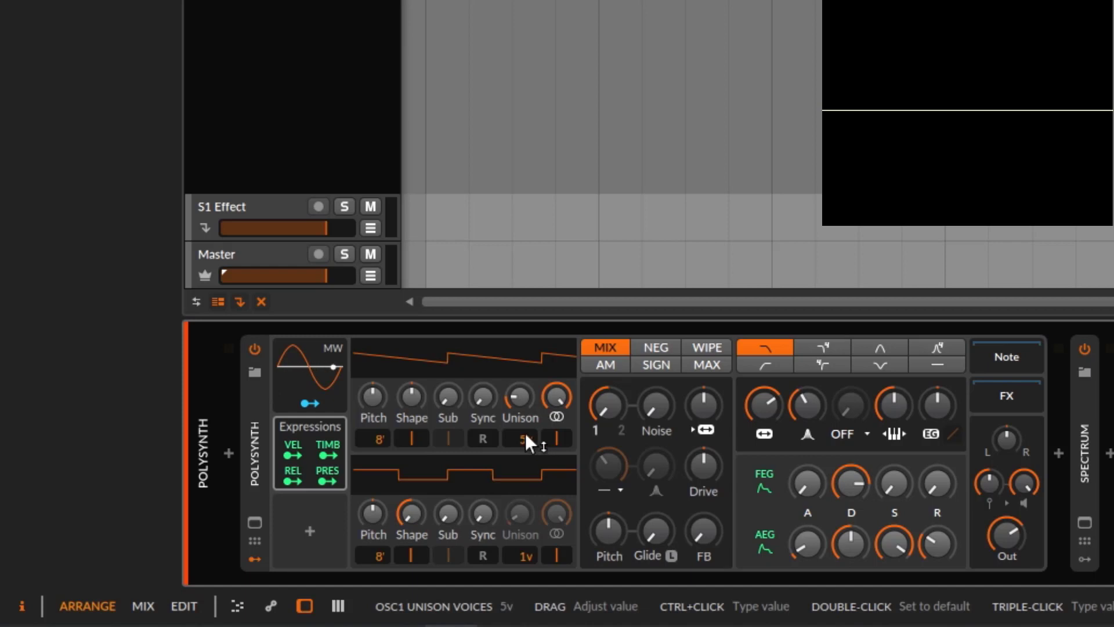
left_click_drag(520, 400, 520, 399)
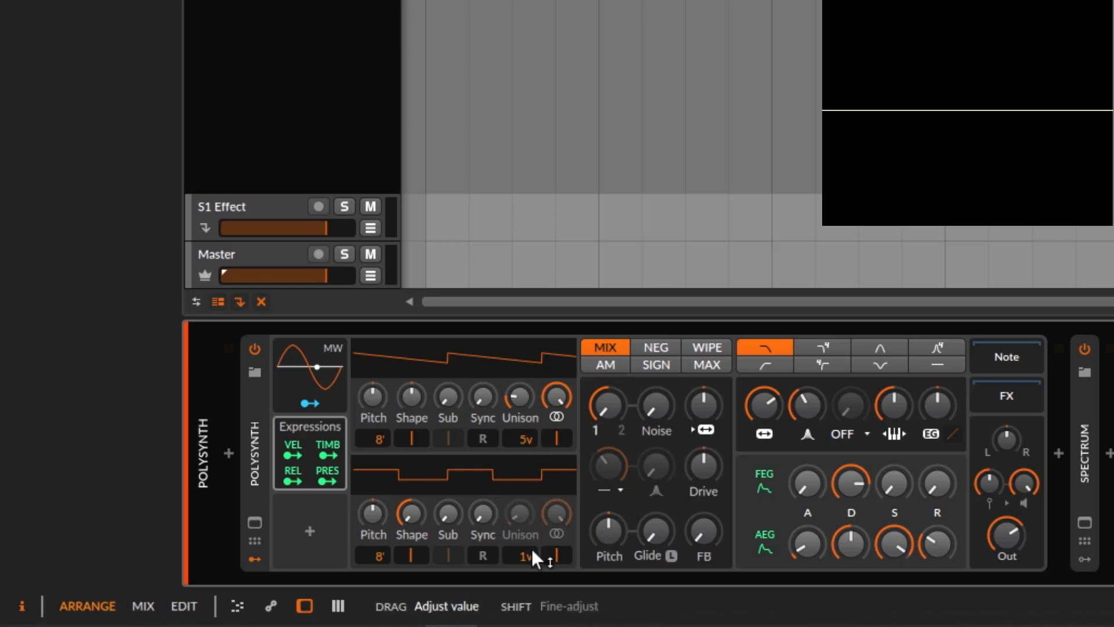
Try 5 unison voices with a 20-cent spread on oscillator 2 in an even mix, and return the mix to oscillator 1 alone
double_click(603, 406)
left_click_drag(520, 556, 520, 563)
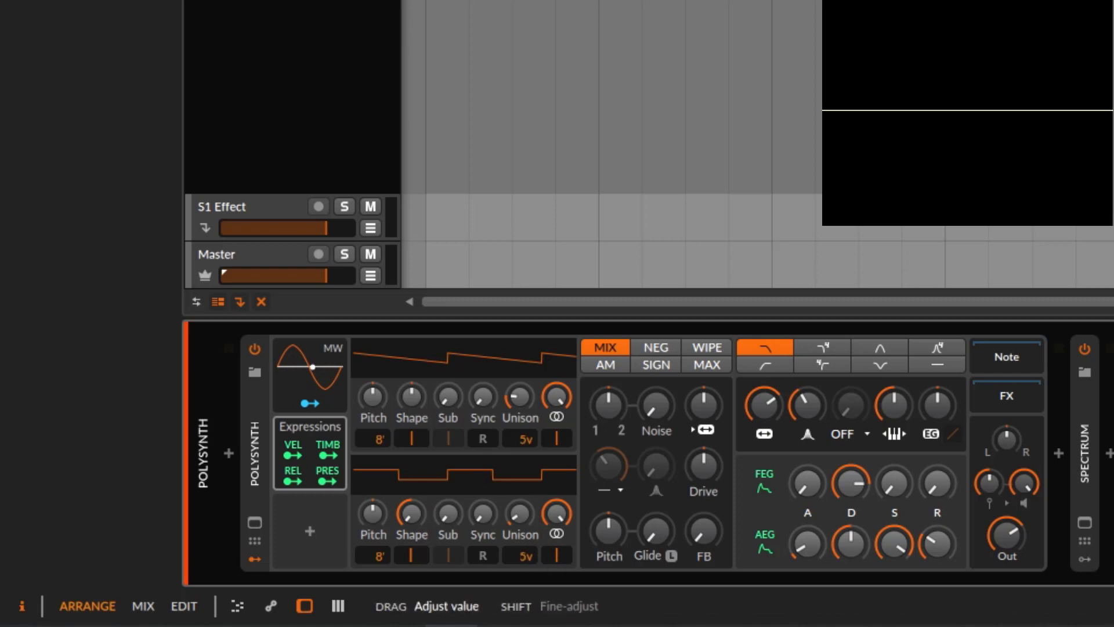
mouse_move(520, 513)
left_mouse_down()
mouse_move(520, 502)
mouse_move(528, 510)
left_mouse_up()
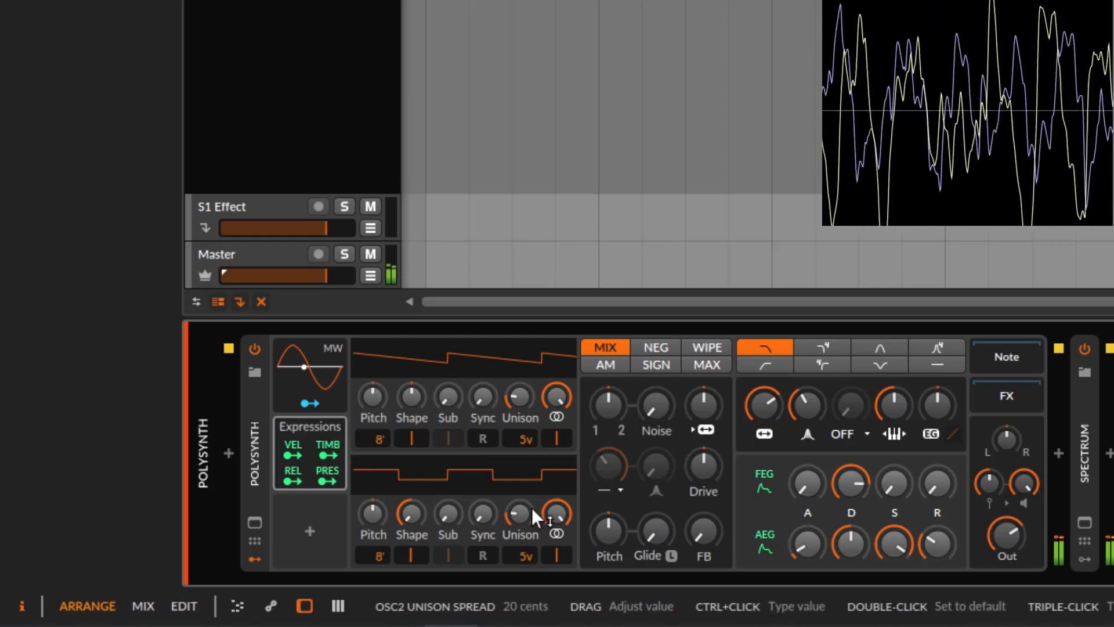
mouse_move(608, 404)
left_mouse_down()
mouse_move(608, 423)
mouse_move(608, 392)
mouse_move(608, 430)
mouse_move(608, 411)
left_mouse_up()
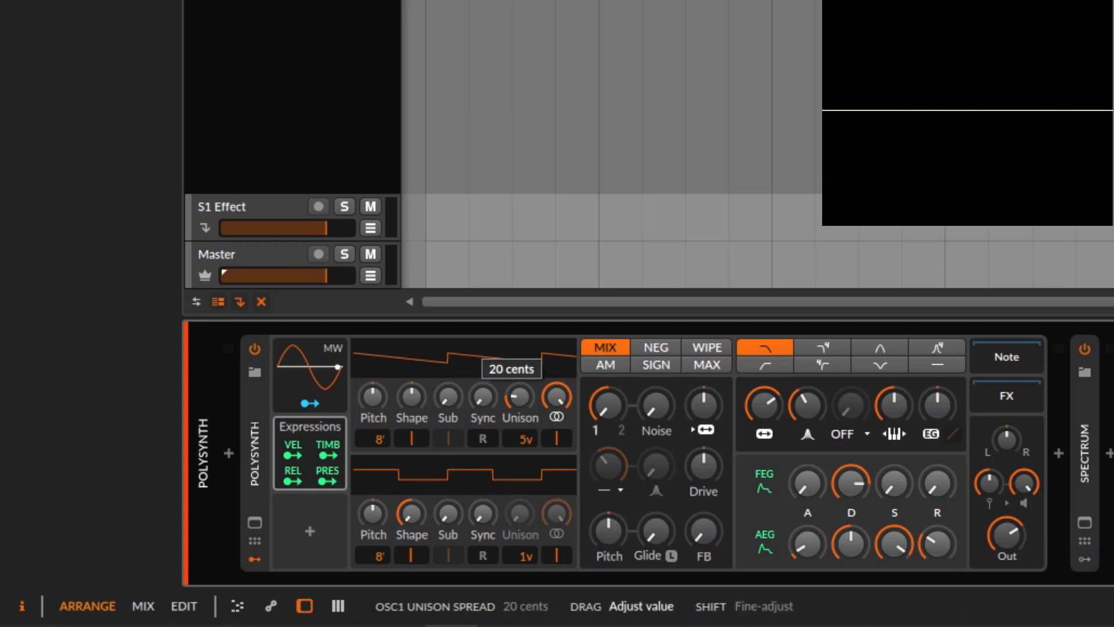
Toggle oscillator 1's Retrig on and off with the unison spread at 0 and at 7 cents, leaving Retrig off
left_click_drag(521, 402, 521, 423)
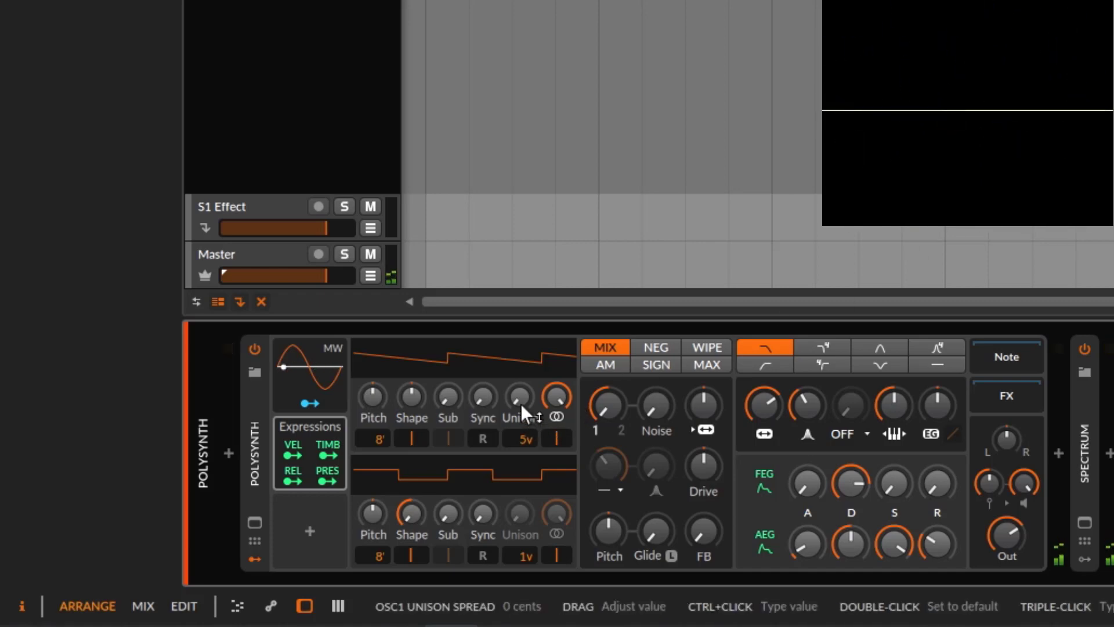
left_click(485, 438)
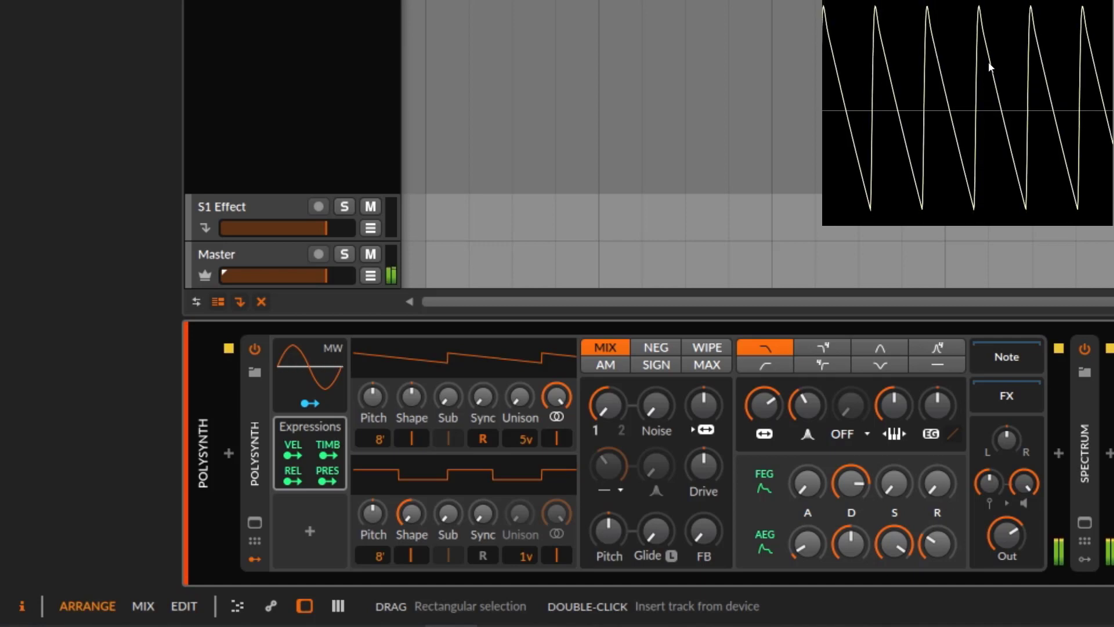
left_click(486, 437)
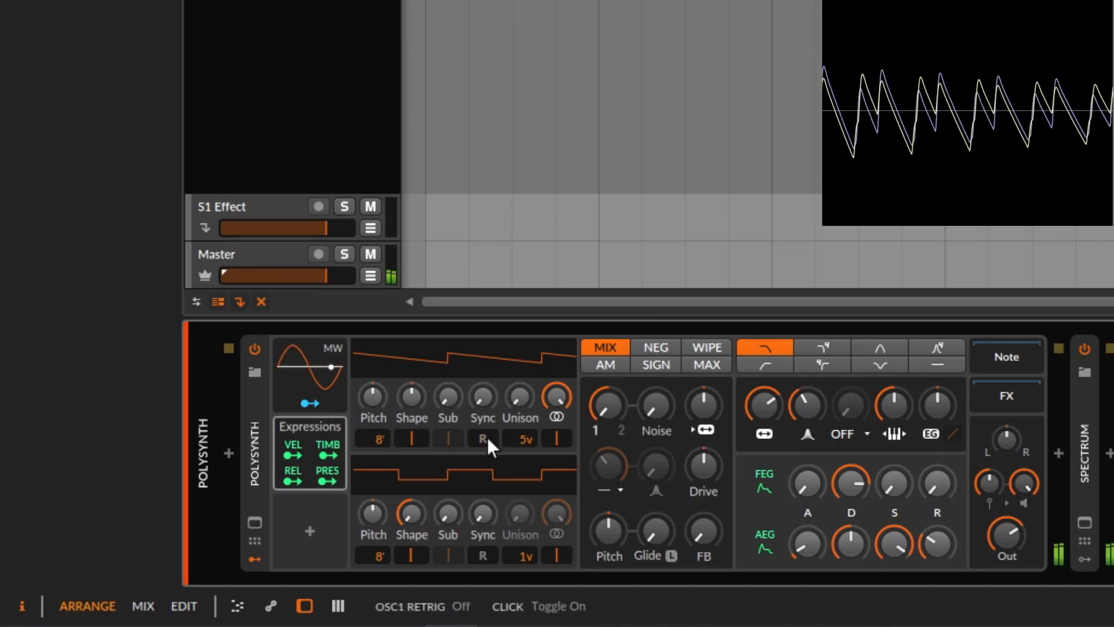
left_click(487, 437)
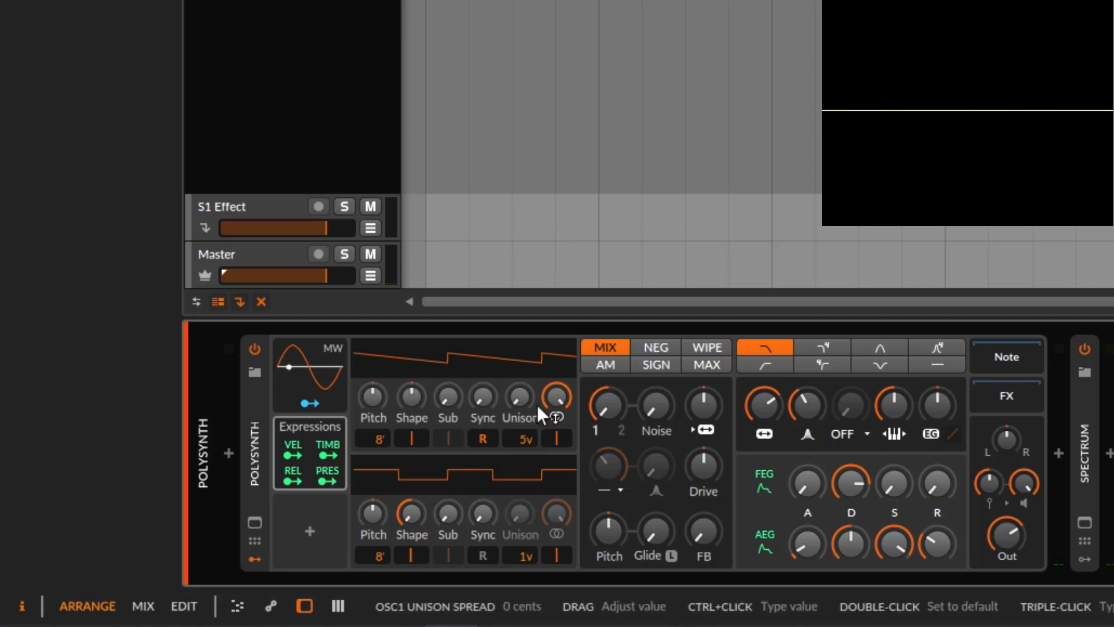
mouse_move(537, 405)
left_mouse_down()
mouse_move(537, 394)
mouse_move(518, 398)
left_mouse_up()
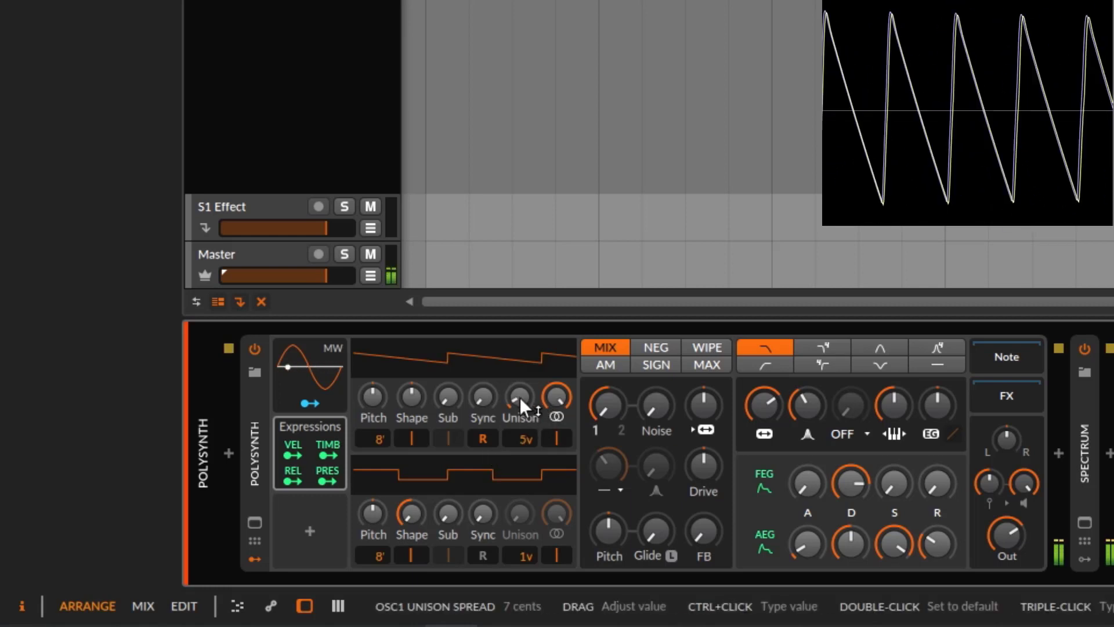
left_click(482, 440)
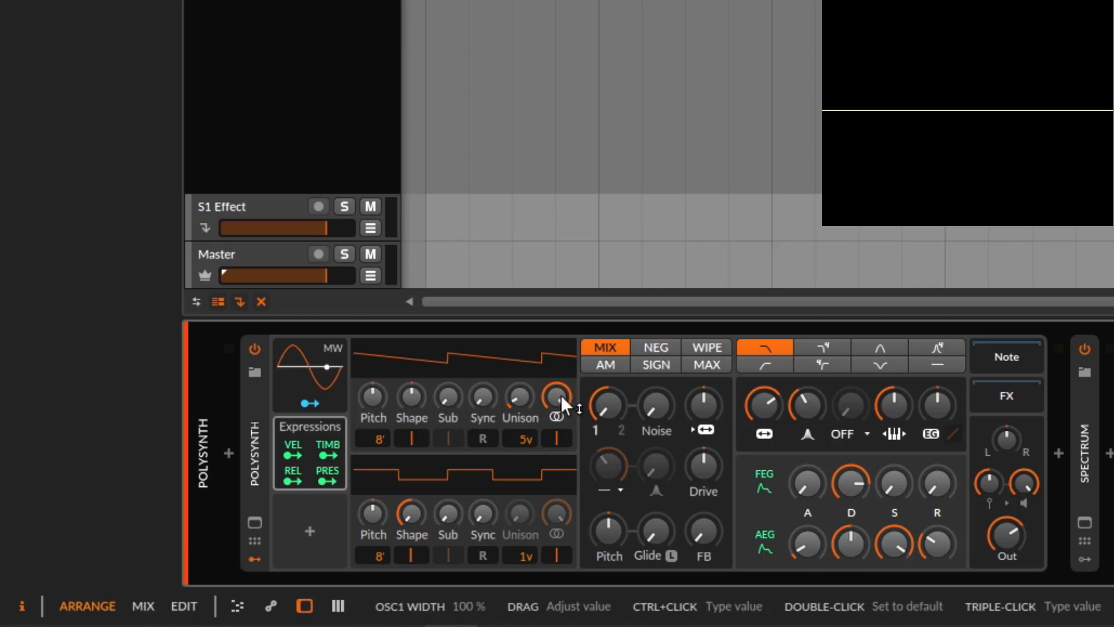
Narrow oscillator 1's stereo width to 1 % and restore it to 100 %
left_click_drag(561, 394, 561, 418)
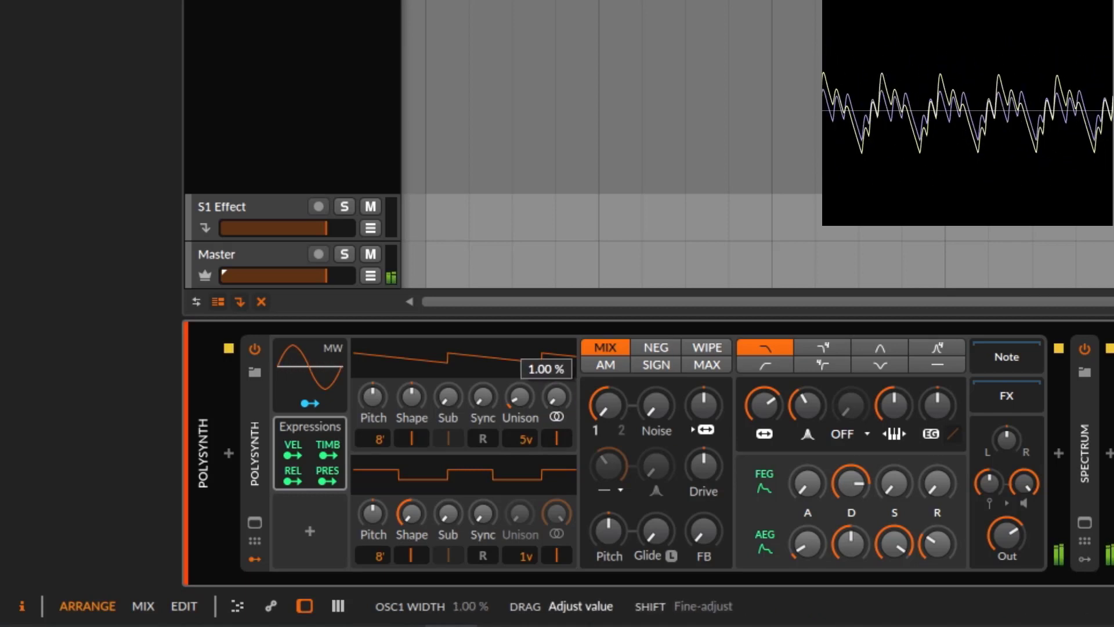
left_click_drag(556, 398, 558, 360)
double_click(557, 397)
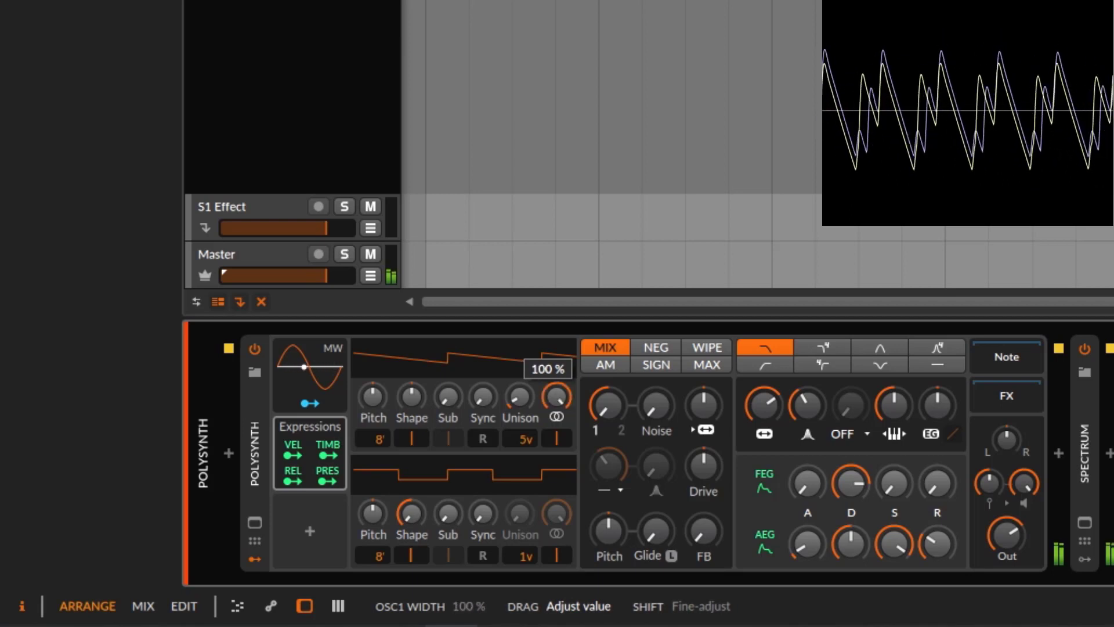
Pan oscillator 1 to 100 % and across to -100 %, with oscillator 2 panned to 100 % in an even mix
left_click_drag(559, 433, 621, 436)
left_click(548, 433)
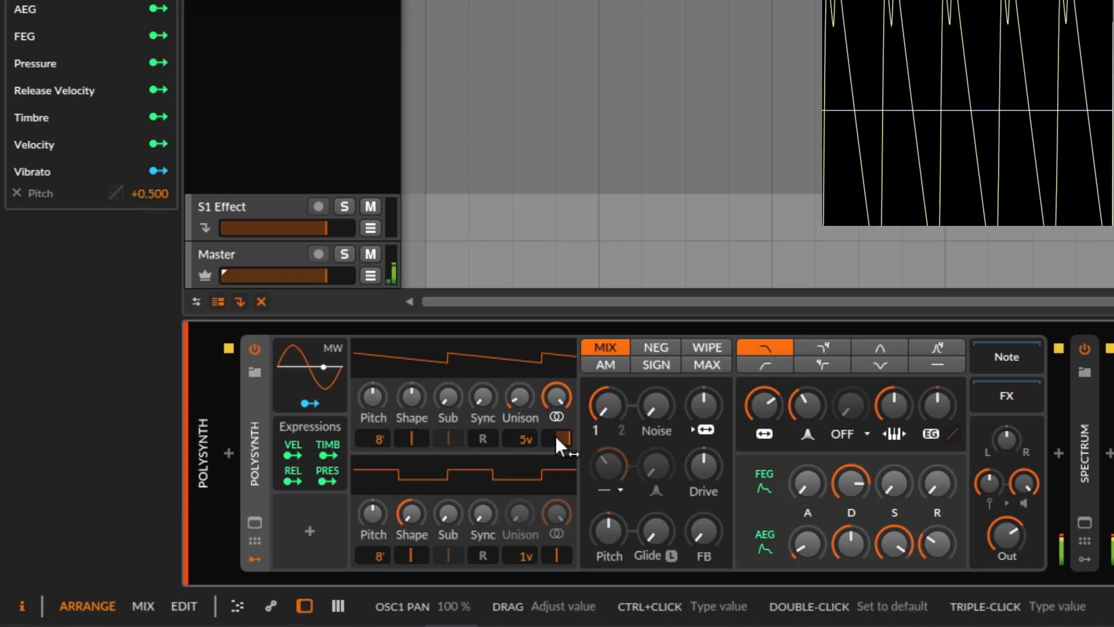
left_click_drag(555, 436, 543, 441)
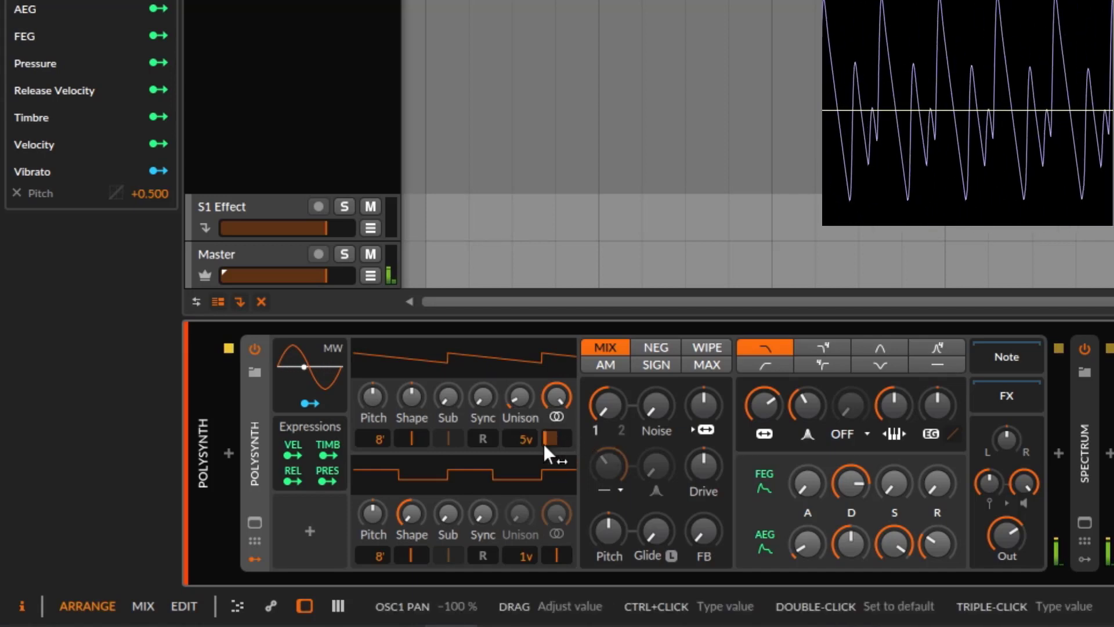
left_click_drag(565, 552, 574, 551)
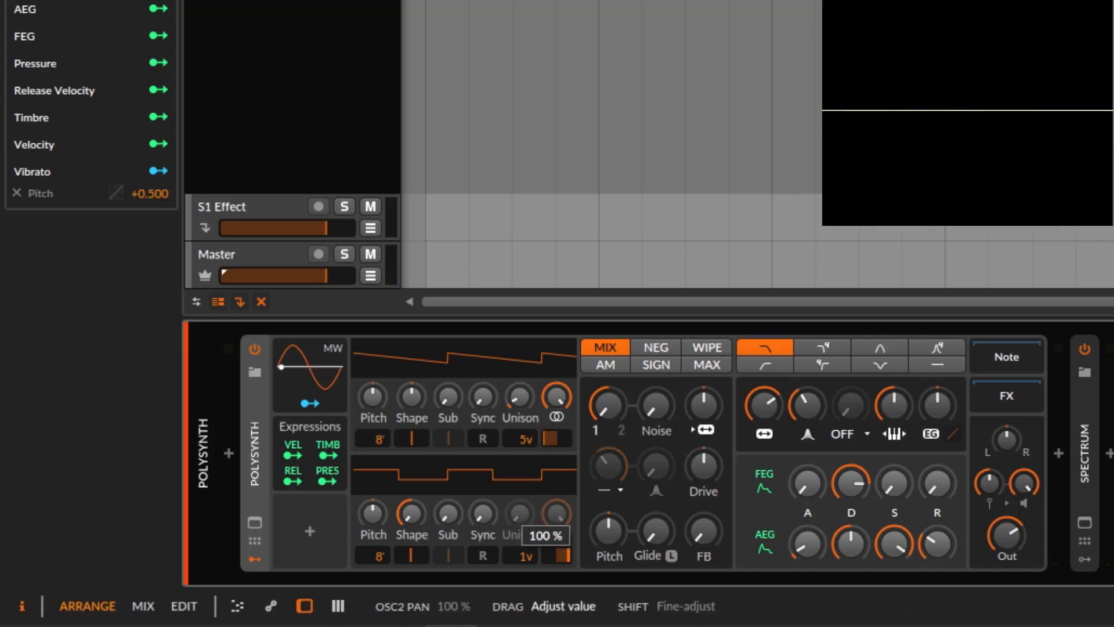
double_click(612, 416)
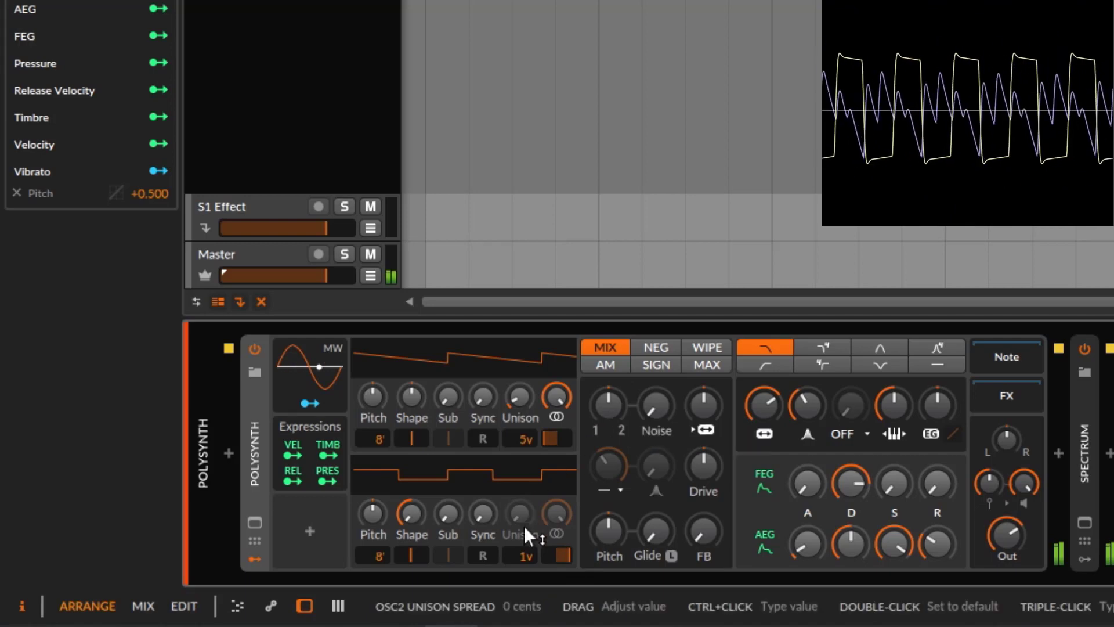
Try a new shape and raised sync on oscillator 2 with 5 unison voices, and adjust the unison spread on both oscillators
left_click_drag(406, 514, 406, 479)
left_click_drag(483, 513, 483, 504)
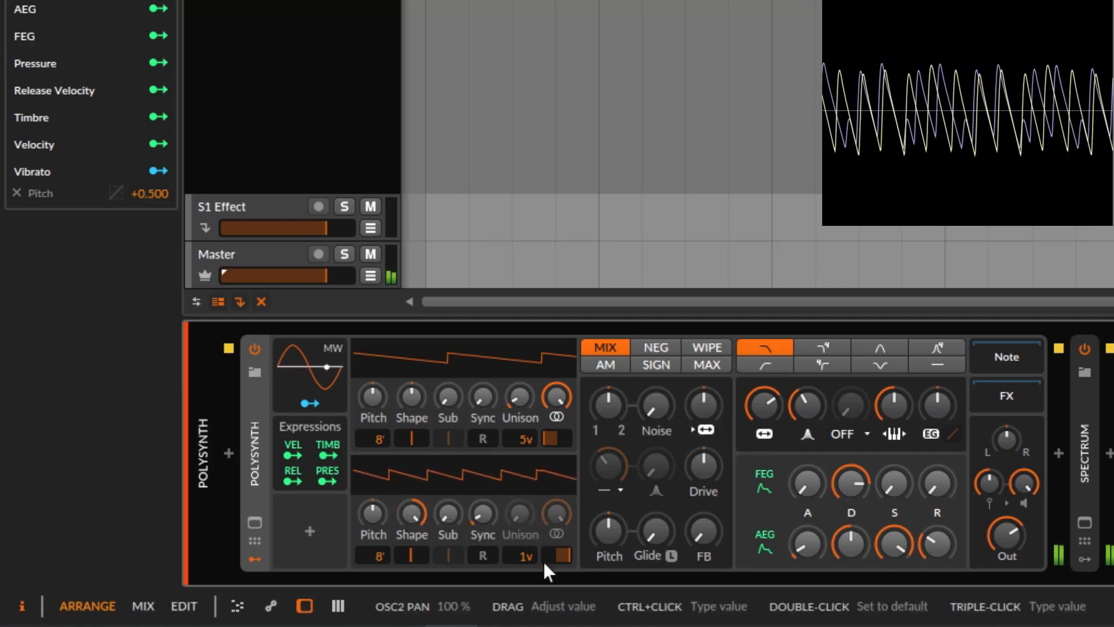
left_click_drag(543, 561, 543, 551)
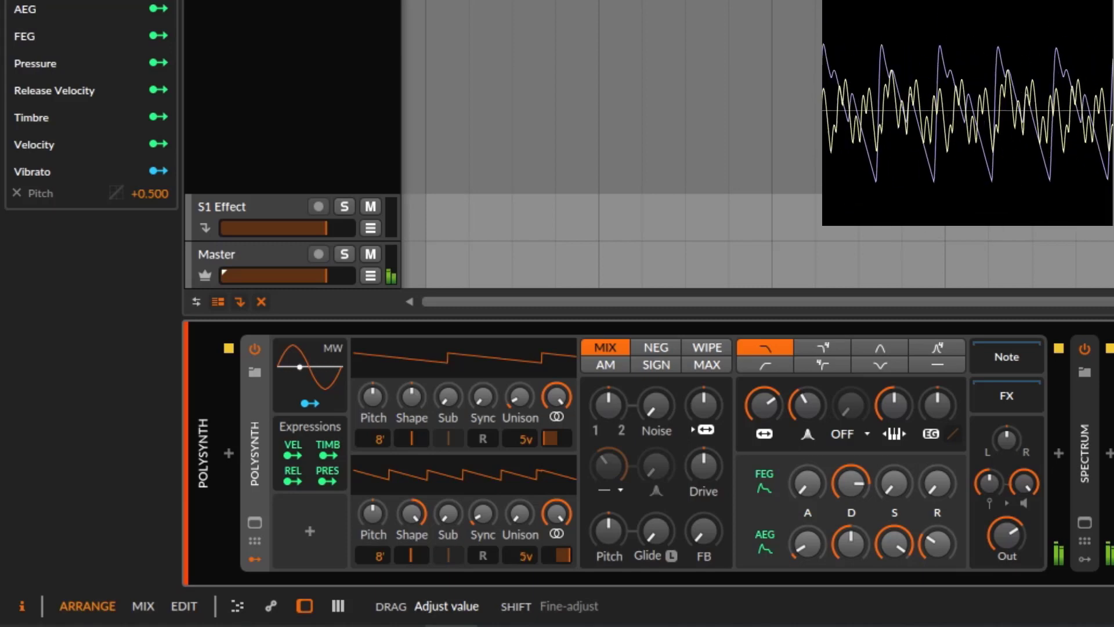
left_click_drag(530, 516, 530, 506)
left_click_drag(527, 398, 527, 392)
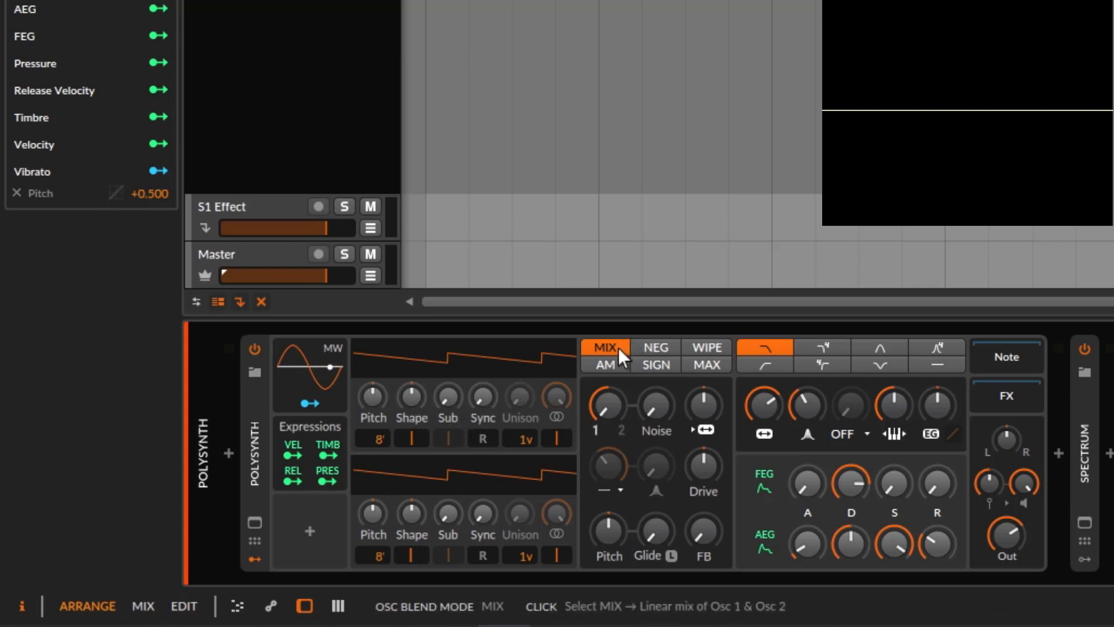
Sweep the oscillator balance in MIX blend mode, reset it to centre and move it fully to oscillator 2
left_click_drag(610, 400, 611, 313)
double_click(611, 403)
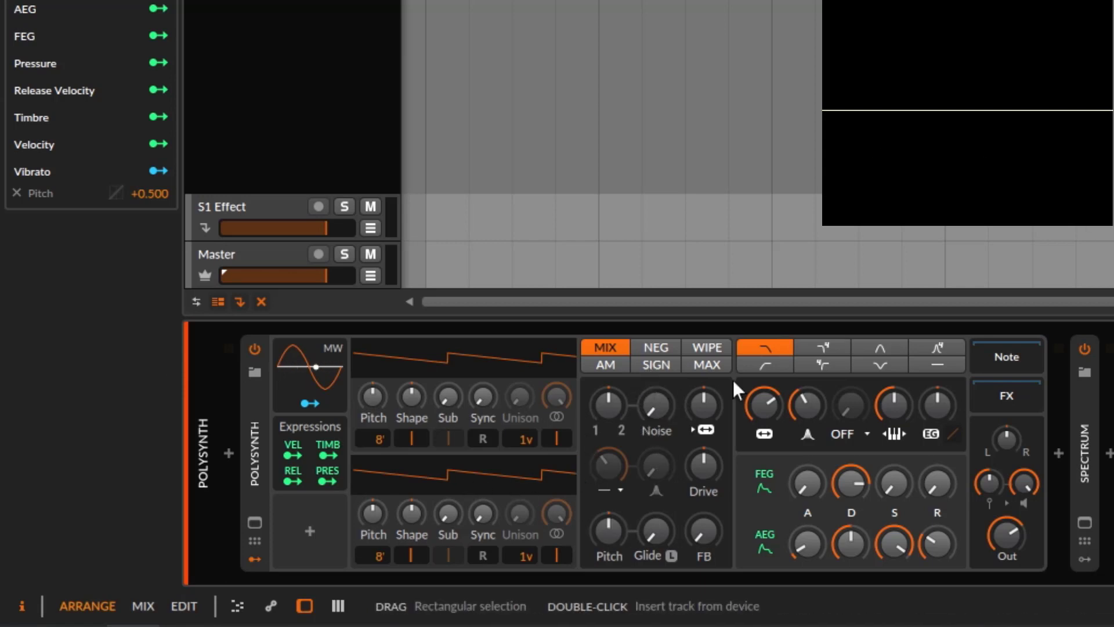
mouse_move(607, 409)
left_mouse_down()
mouse_move(607, 360)
mouse_move(607, 410)
left_mouse_up()
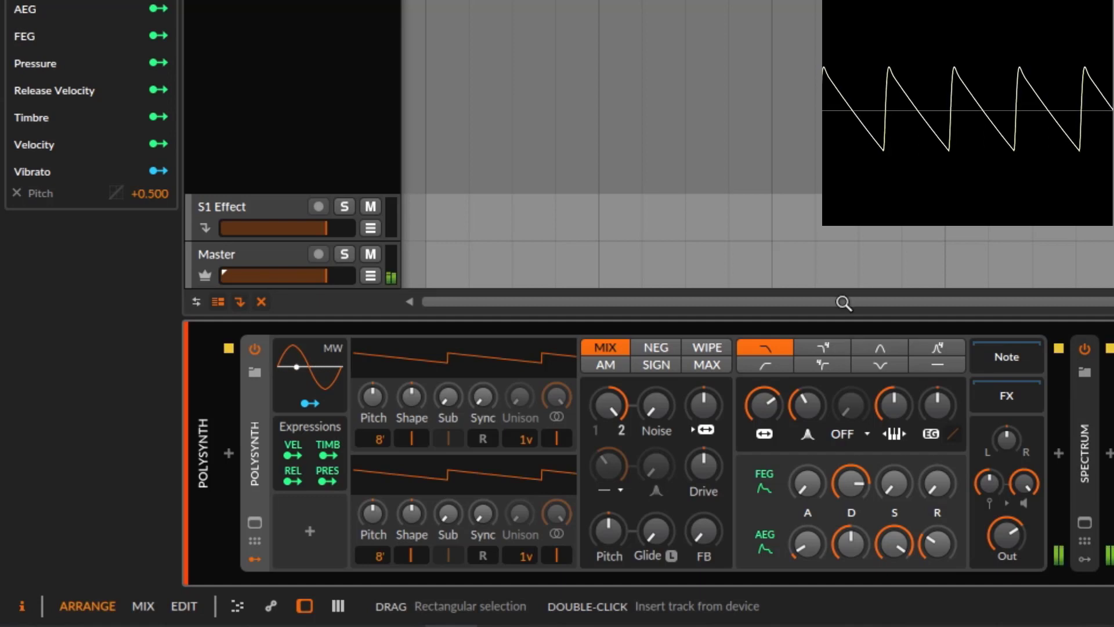
Alternate the oscillator blend mode between NEG and MIX with only oscillator 2 in the balance, leaving NEG selected
left_click(653, 349)
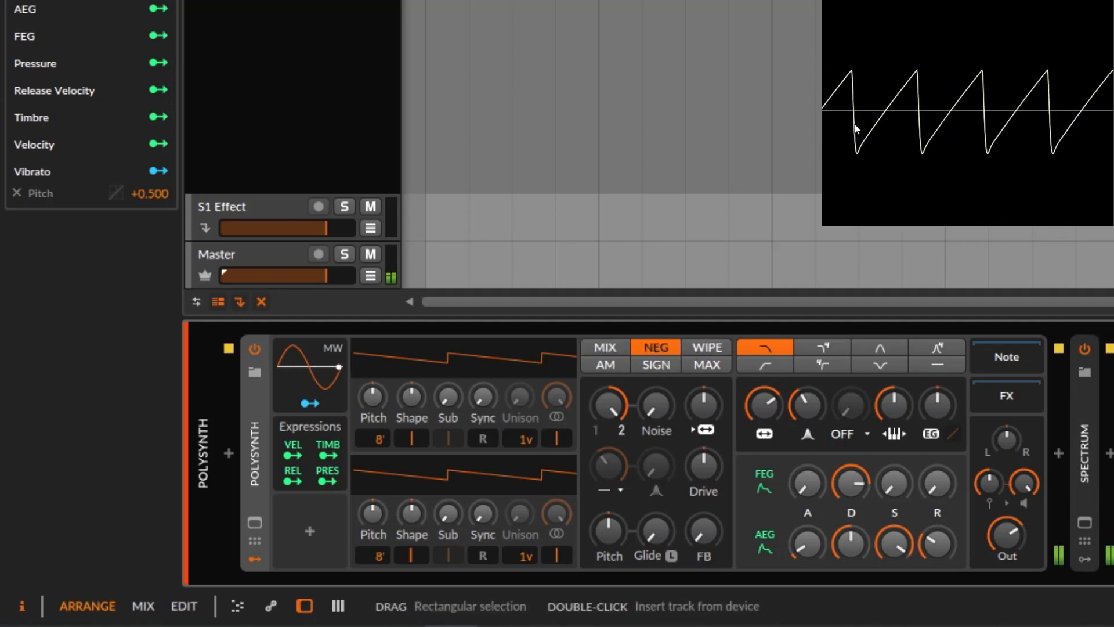
left_click(621, 343)
left_click(661, 346)
left_click(618, 352)
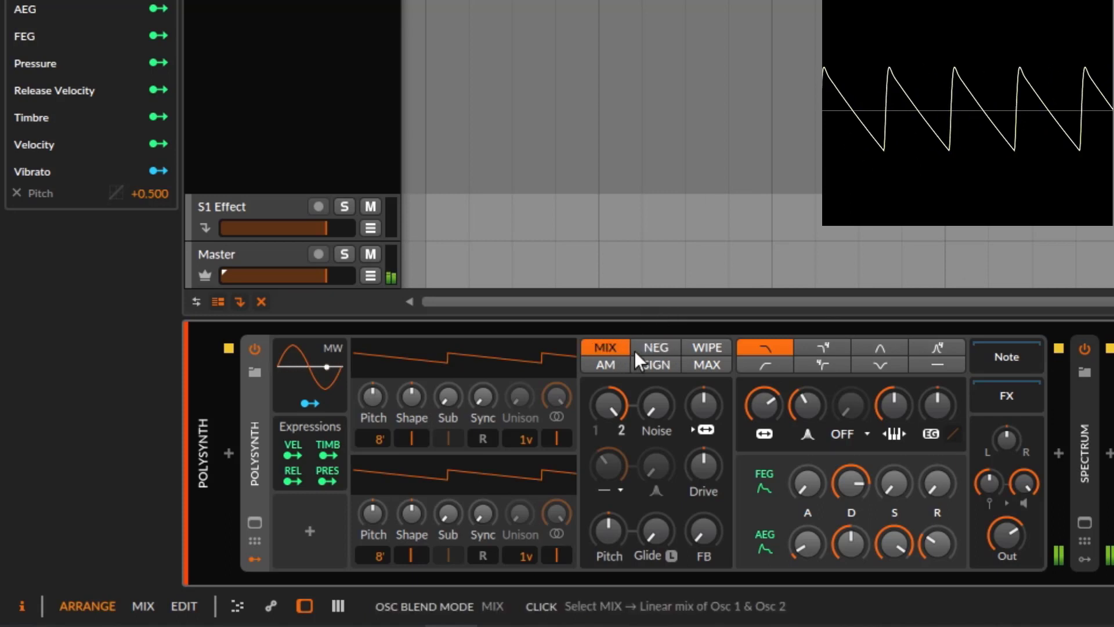
left_click(665, 350)
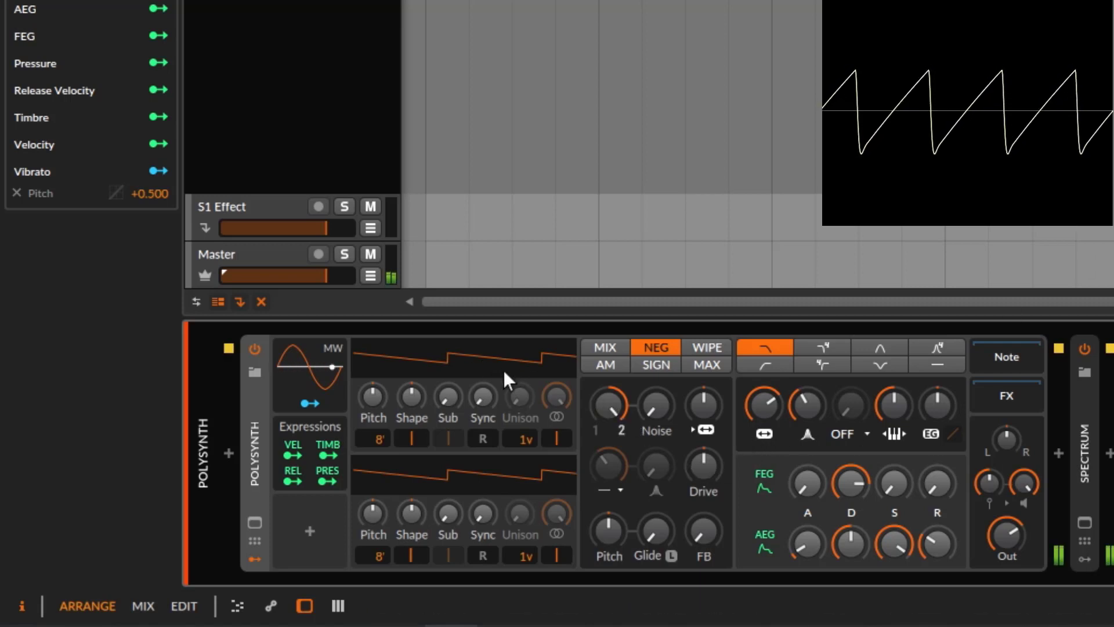
left_click(615, 346)
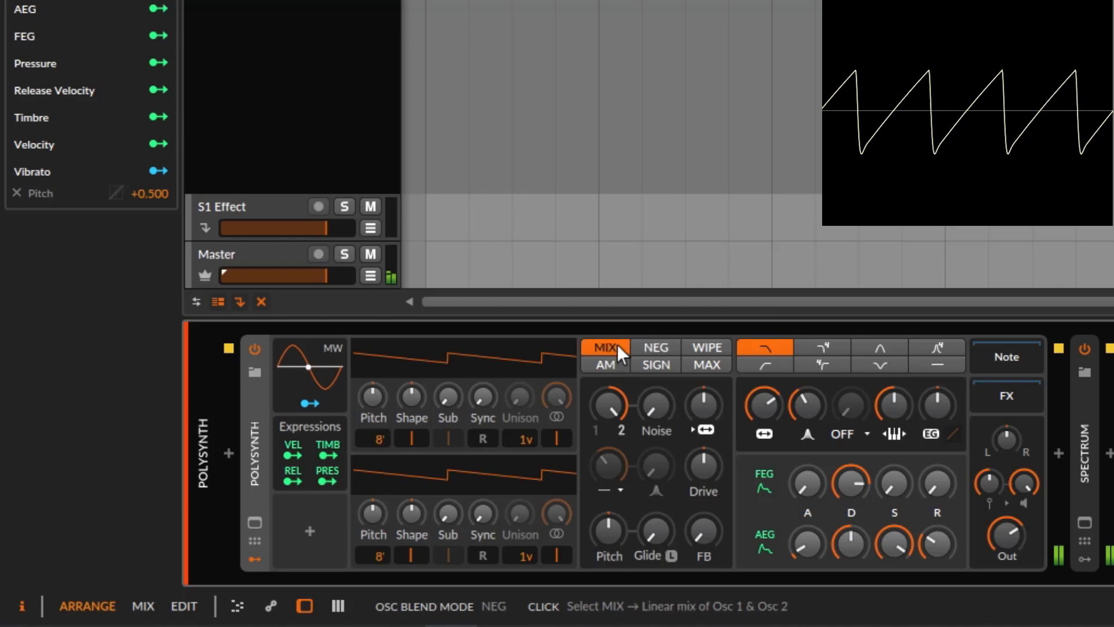
left_click(662, 347)
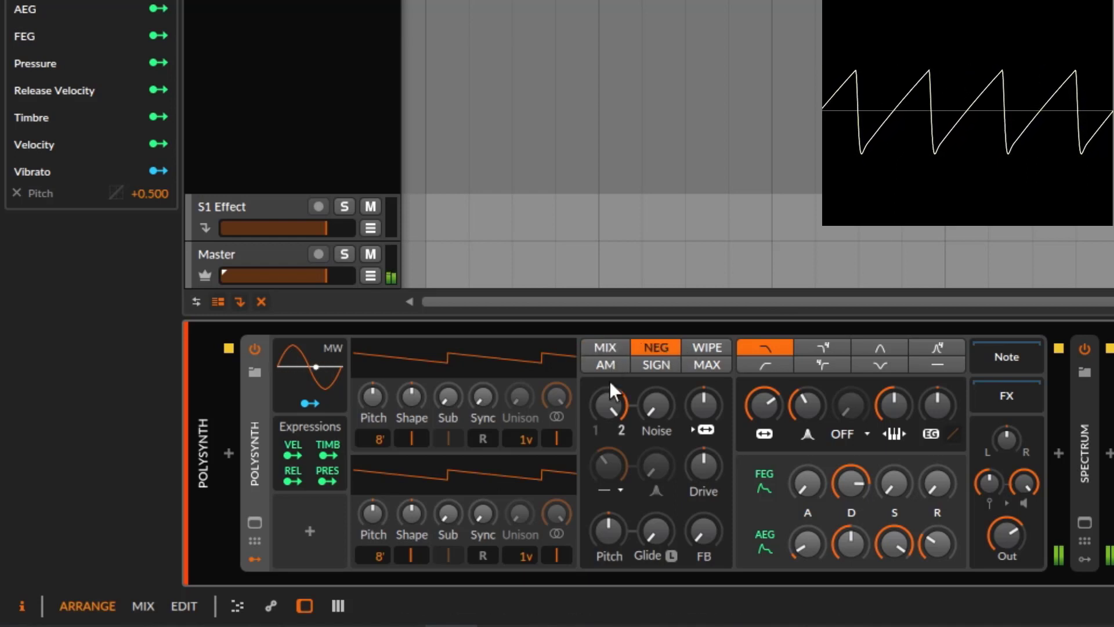
Bring the oscillator mix to 50 % in NEG mode and enable Retrig on both oscillators
left_click_drag(609, 388, 617, 429)
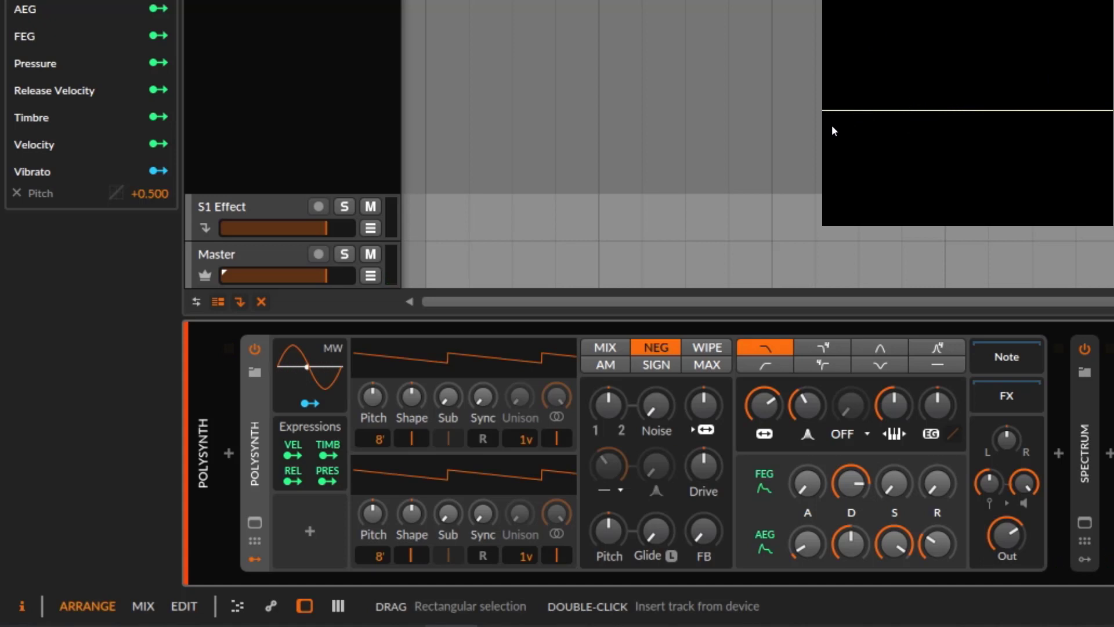
left_click(481, 437)
left_click(480, 556)
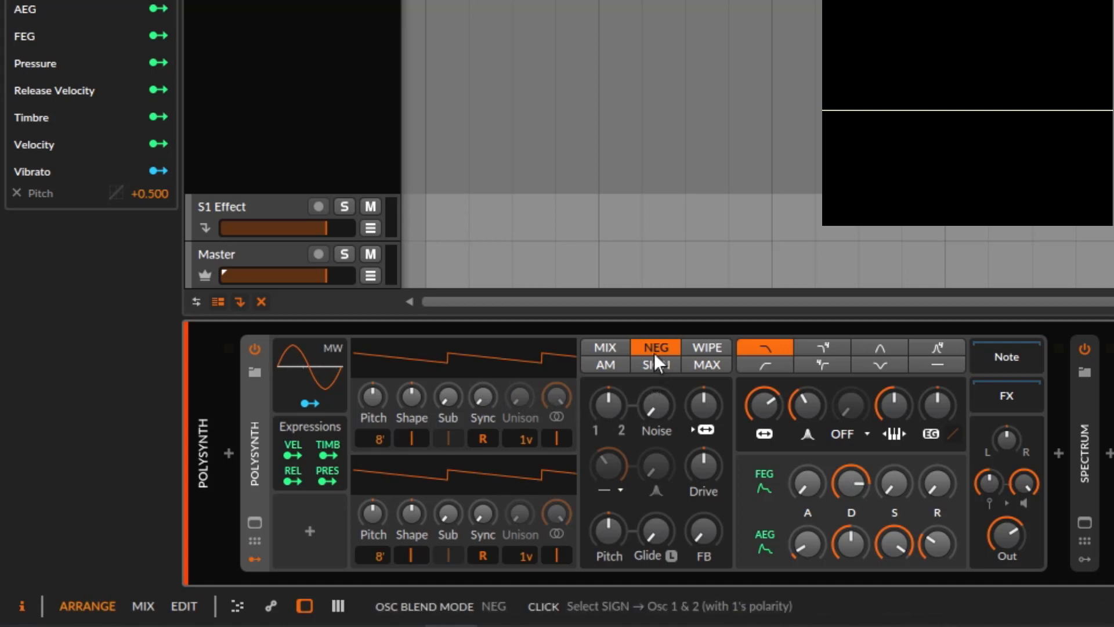
Sweep the mix in NEG mode fully to oscillator 2 and across to oscillator 1, and reset it to centre
left_click_drag(597, 413, 597, 371)
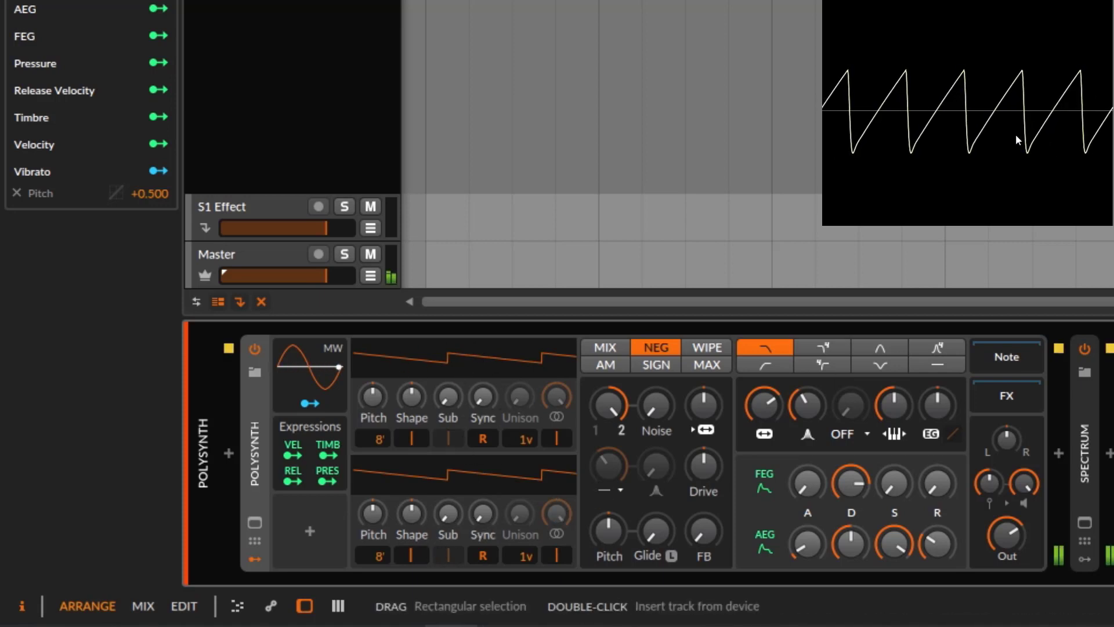
left_click_drag(609, 405, 608, 464)
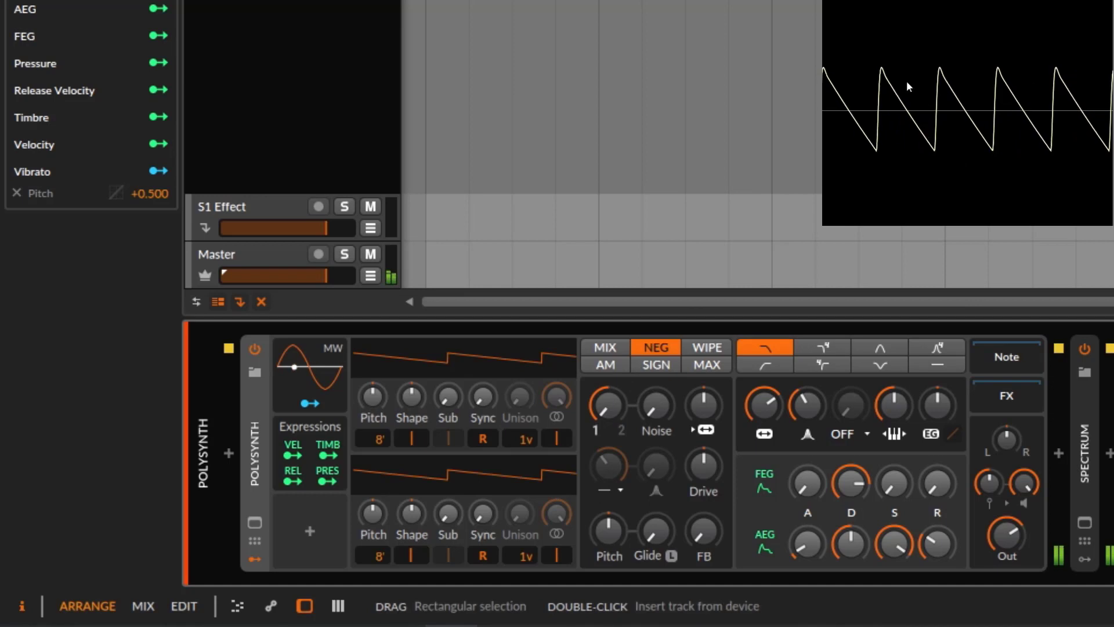
double_click(608, 411)
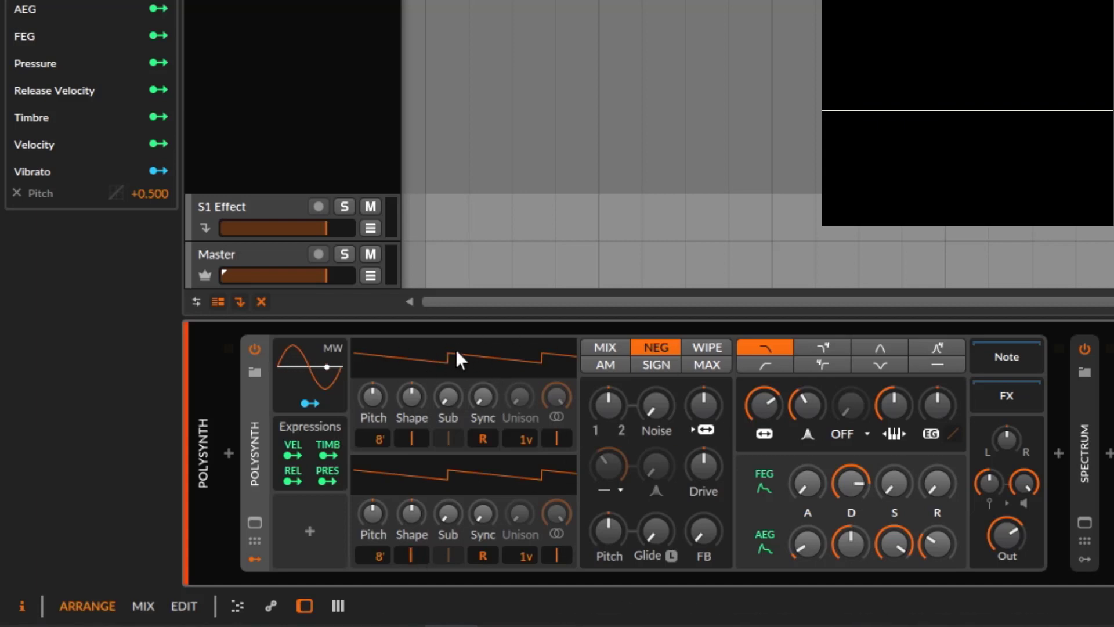
Try NEG blending with added sub and 5 unison voices on oscillator 1, and raised sync and 3 unison voices on oscillator 2
left_click_drag(449, 393, 449, 365)
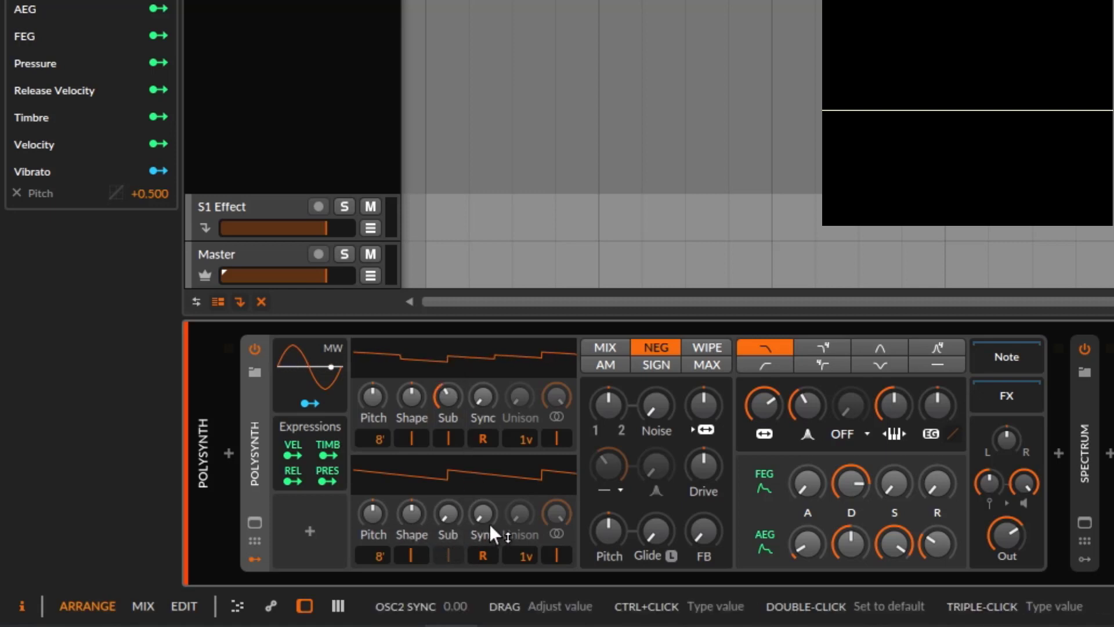
left_click_drag(490, 523, 489, 506)
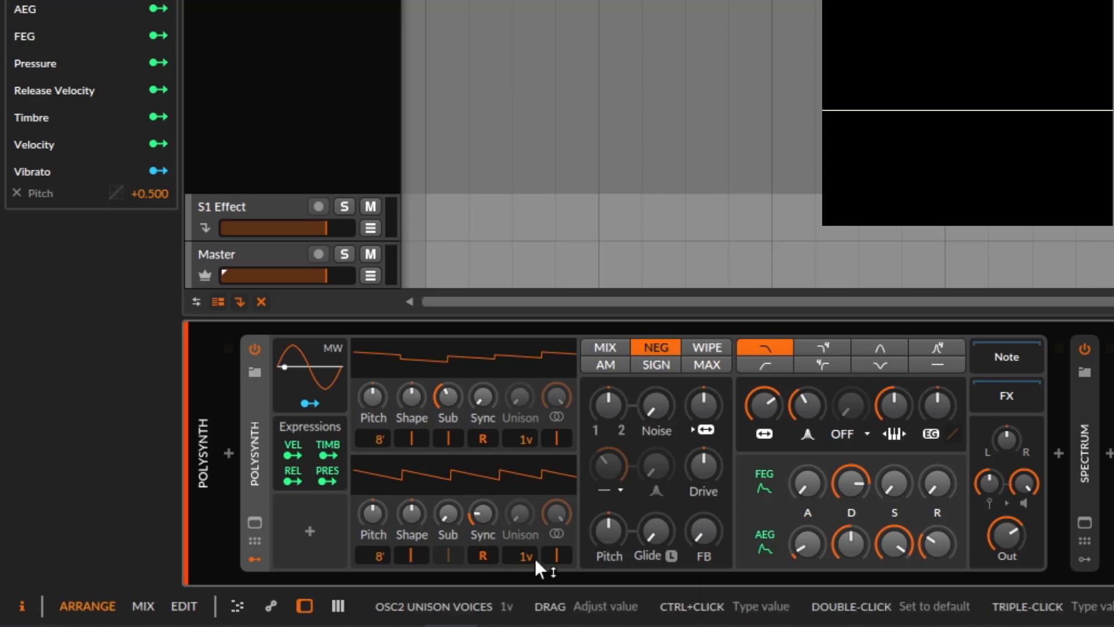
left_click_drag(530, 560, 528, 525)
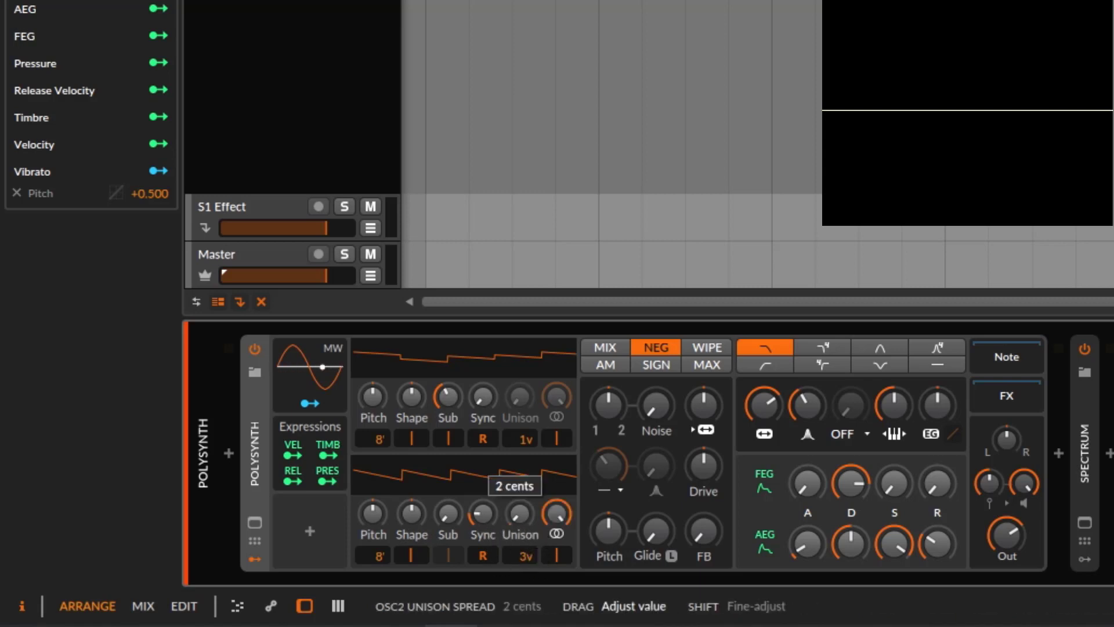
left_click_drag(525, 444, 522, 394)
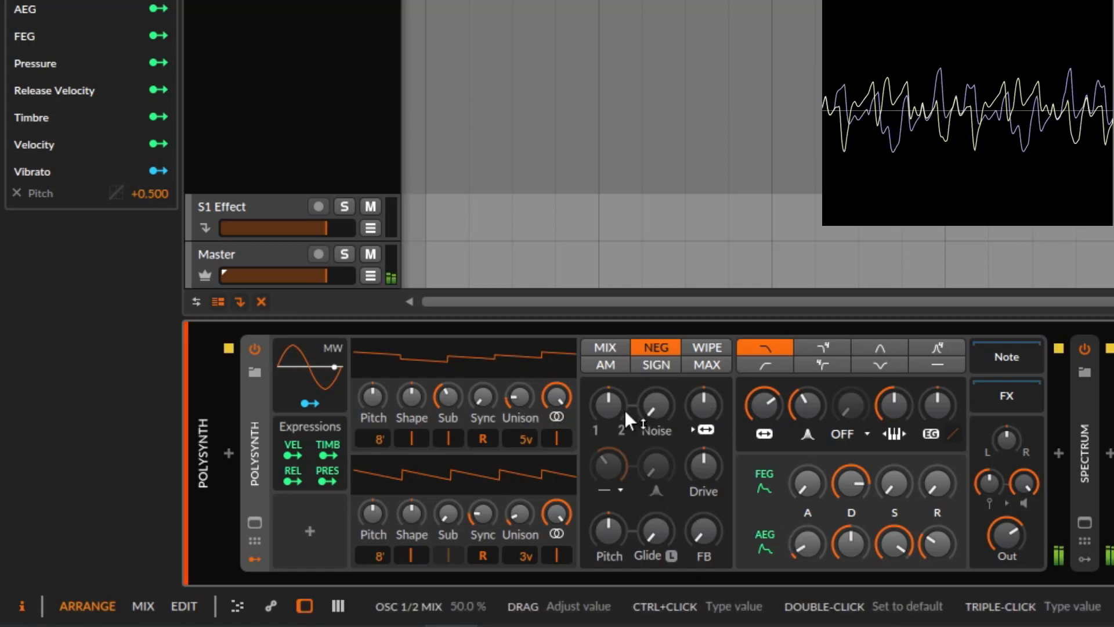
mouse_move(624, 410)
left_mouse_down()
mouse_move(624, 422)
mouse_move(625, 381)
mouse_move(625, 439)
mouse_move(625, 407)
left_mouse_up()
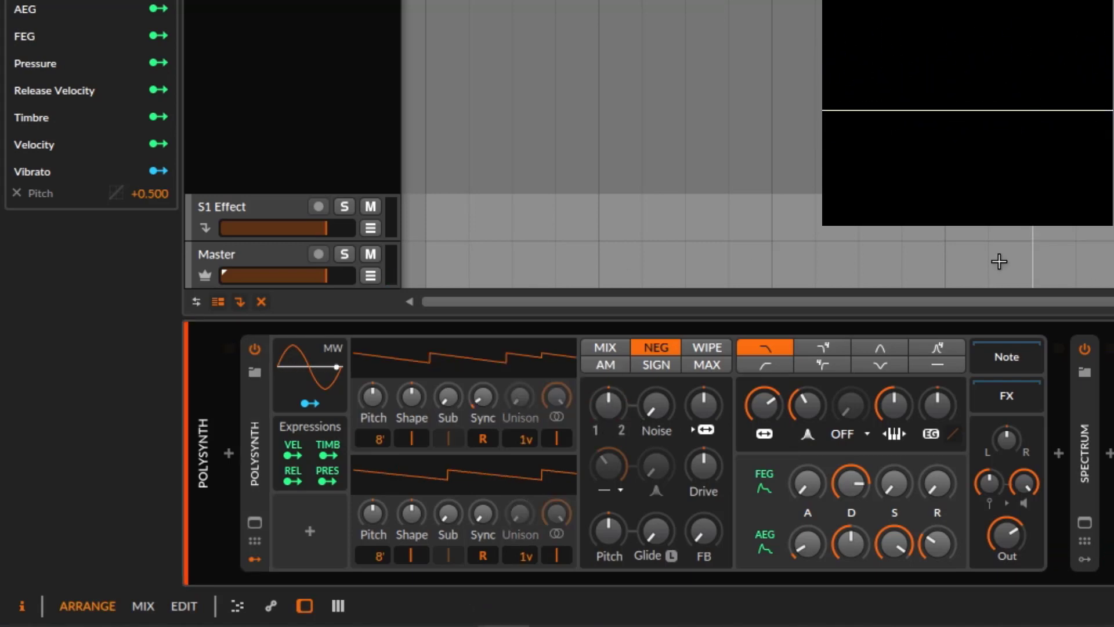
Reset oscillator 1's sync and alternate the blend mode between WIPE and MIX at an even balance, leaving MIX selected
left_click(715, 348)
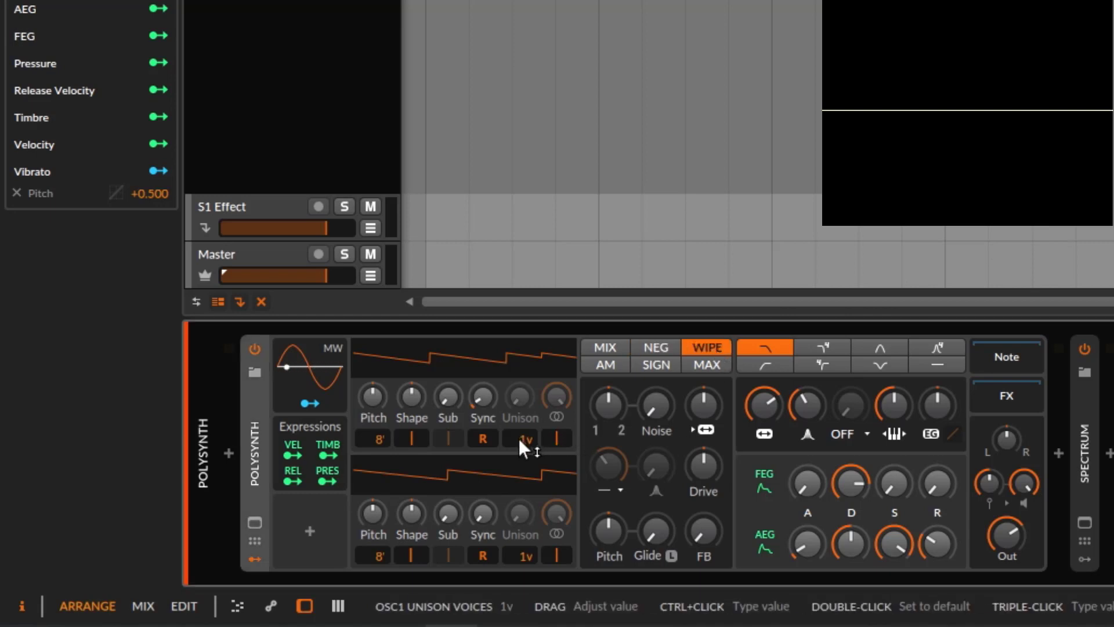
double_click(473, 397)
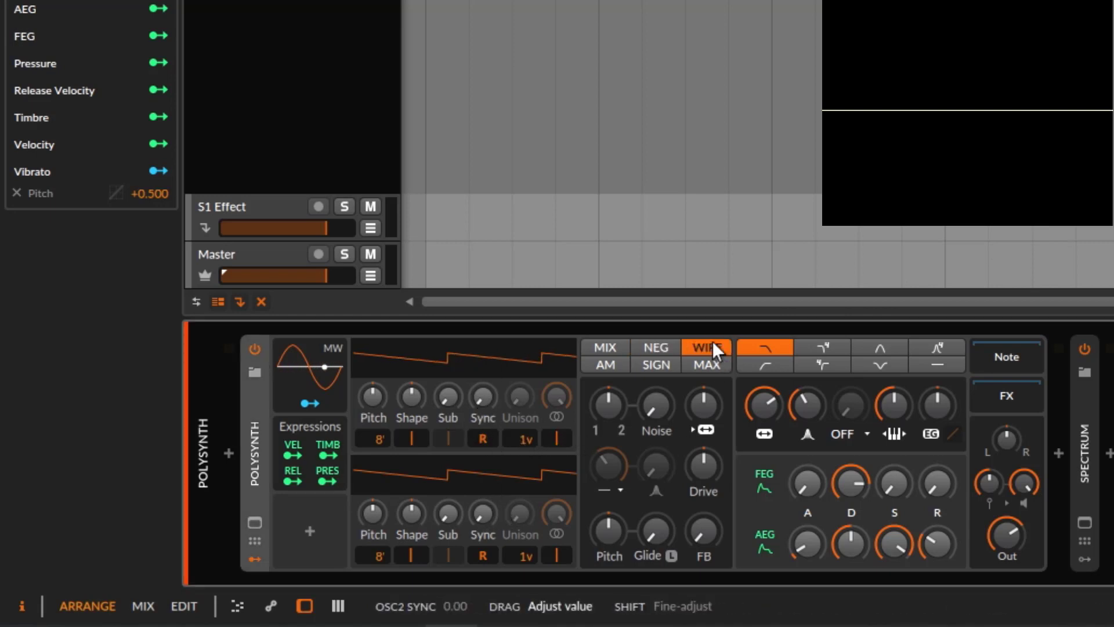
left_click(609, 343)
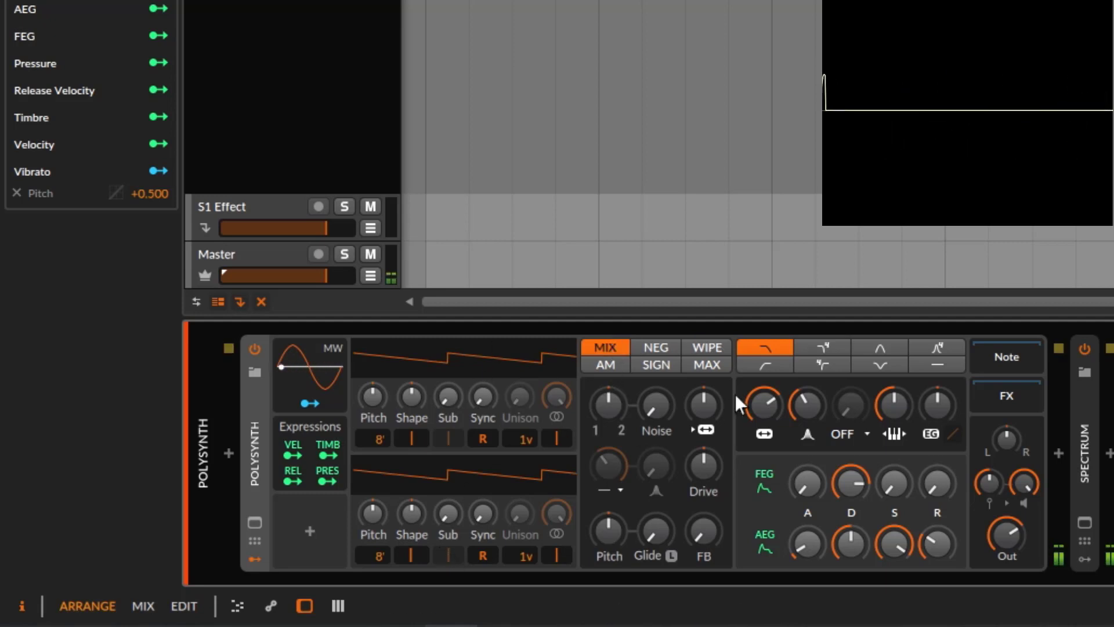
left_click(699, 352)
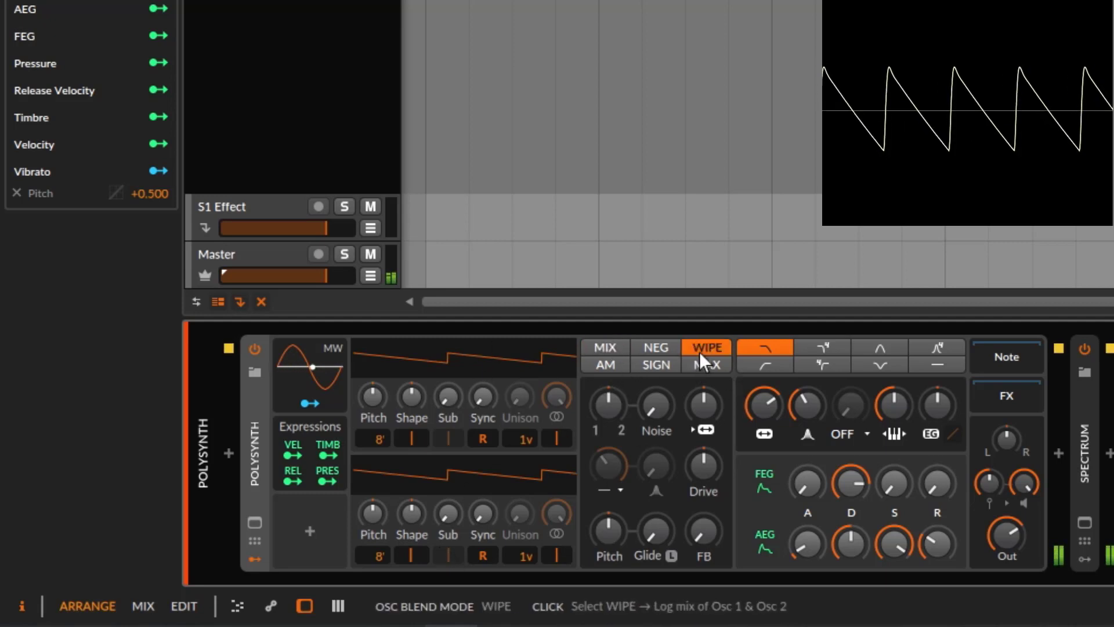
left_click(604, 346)
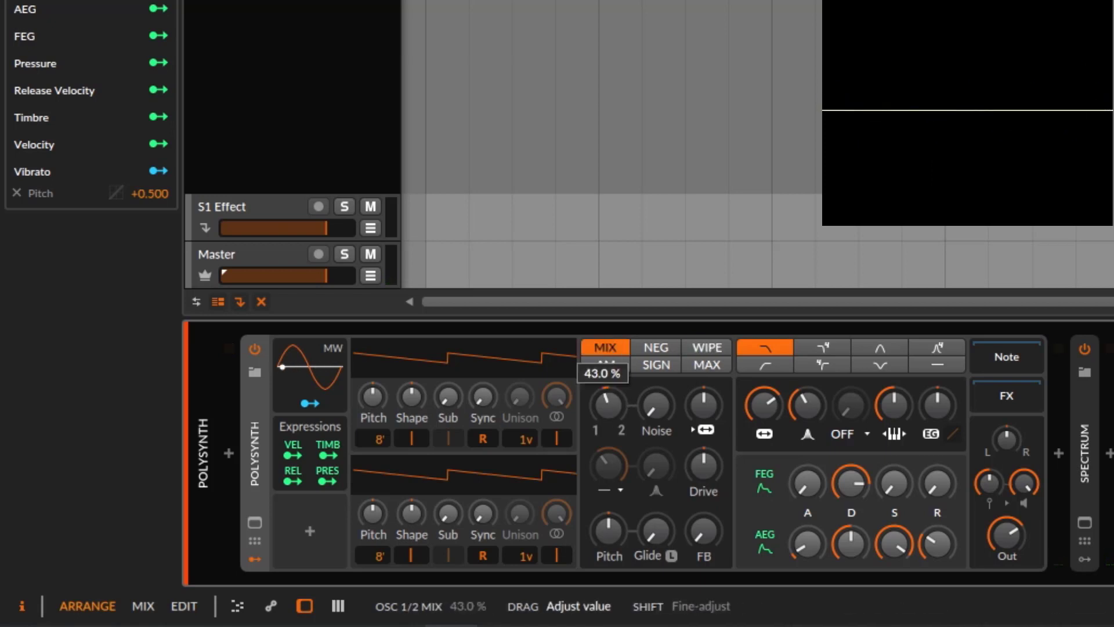
Raise oscillator 2's sub to maximum, move the mix fully to oscillator 2 and set the blend mode to WIPE
left_click_drag(608, 404, 608, 290)
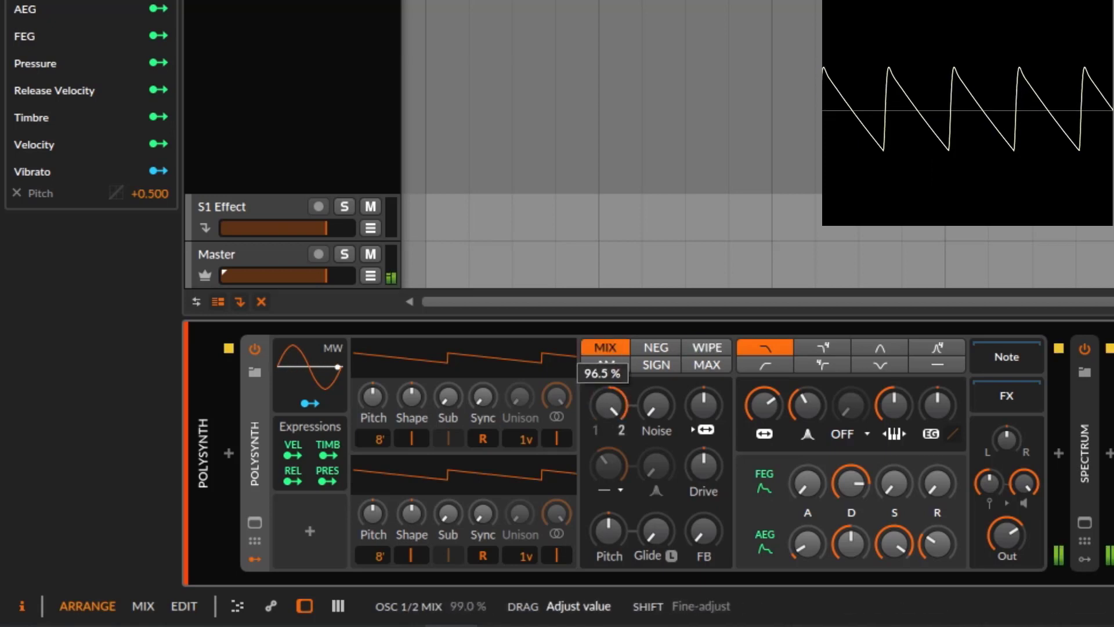
left_click_drag(609, 404, 608, 325)
left_click_drag(448, 511, 448, 420)
mouse_move(611, 400)
left_mouse_down()
mouse_move(612, 482)
mouse_move(612, 400)
left_mouse_up()
left_click(704, 343)
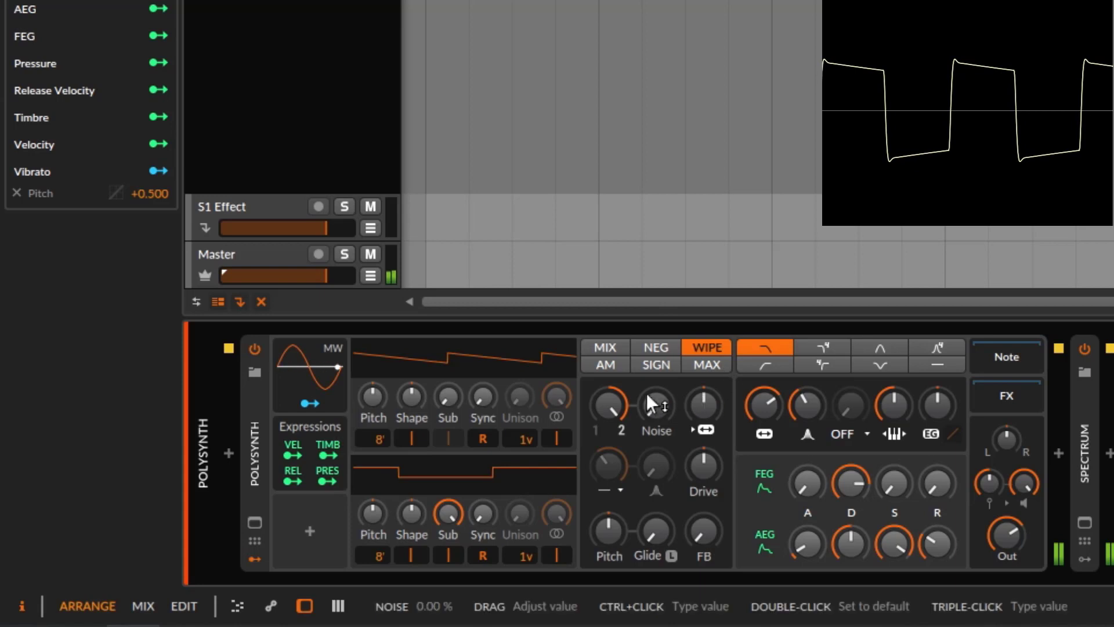
Vary the WIPE balance through 74 % and 59.5 %, compare it with MIX mode, and settle on 62 % in WIPE
left_click_drag(611, 405, 611, 406)
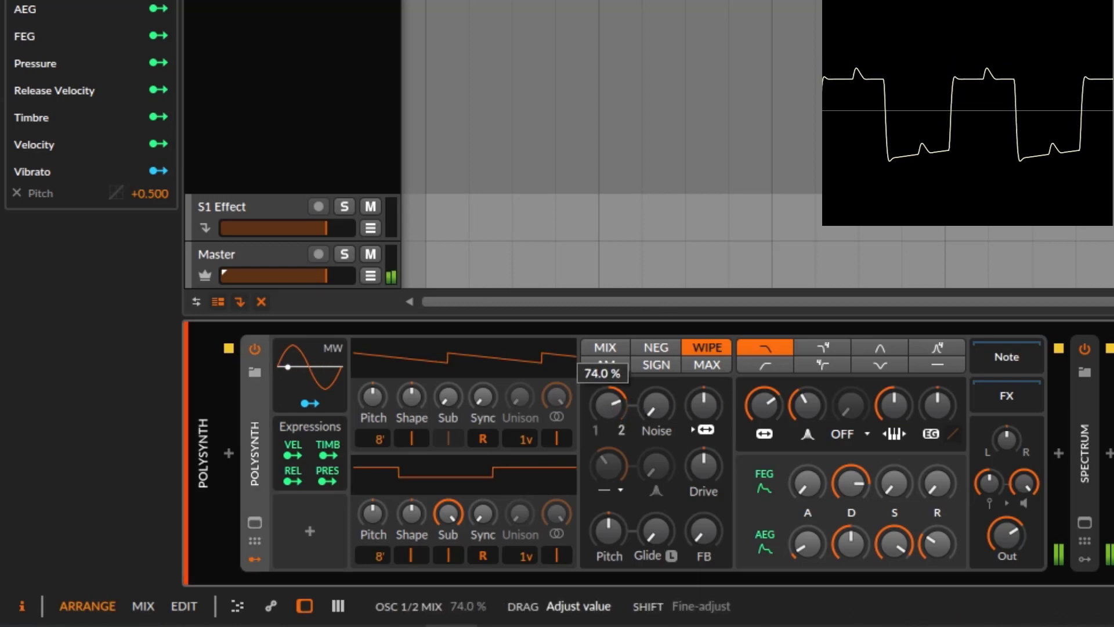
left_click_drag(610, 406, 618, 408)
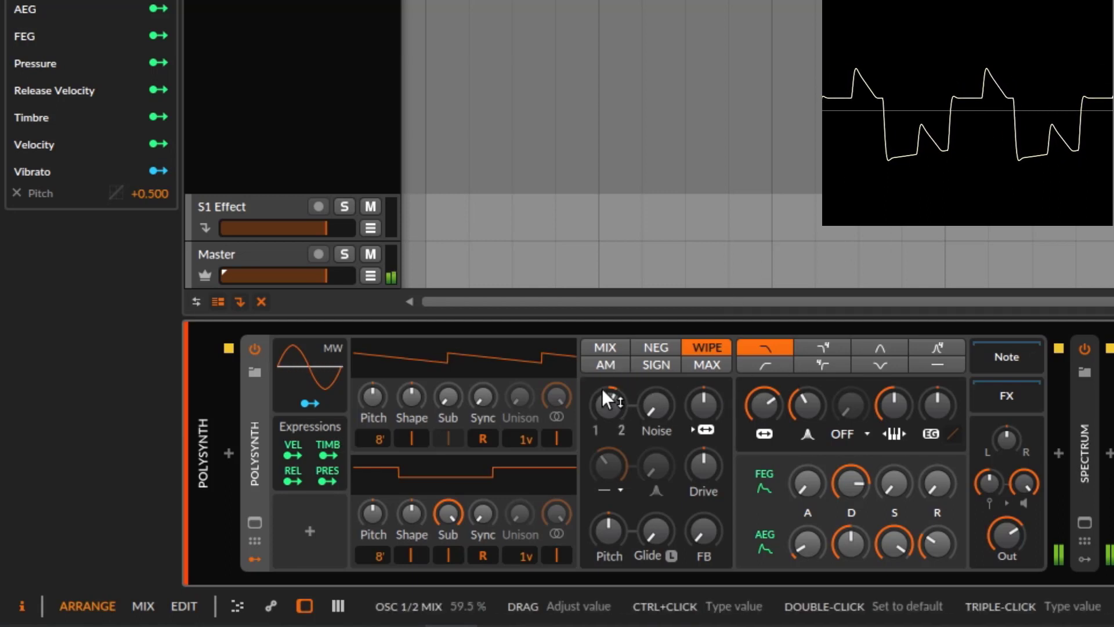
mouse_move(607, 399)
left_mouse_down()
mouse_move(607, 441)
mouse_move(604, 385)
mouse_move(604, 406)
left_mouse_up()
left_click(609, 347)
left_click(716, 346)
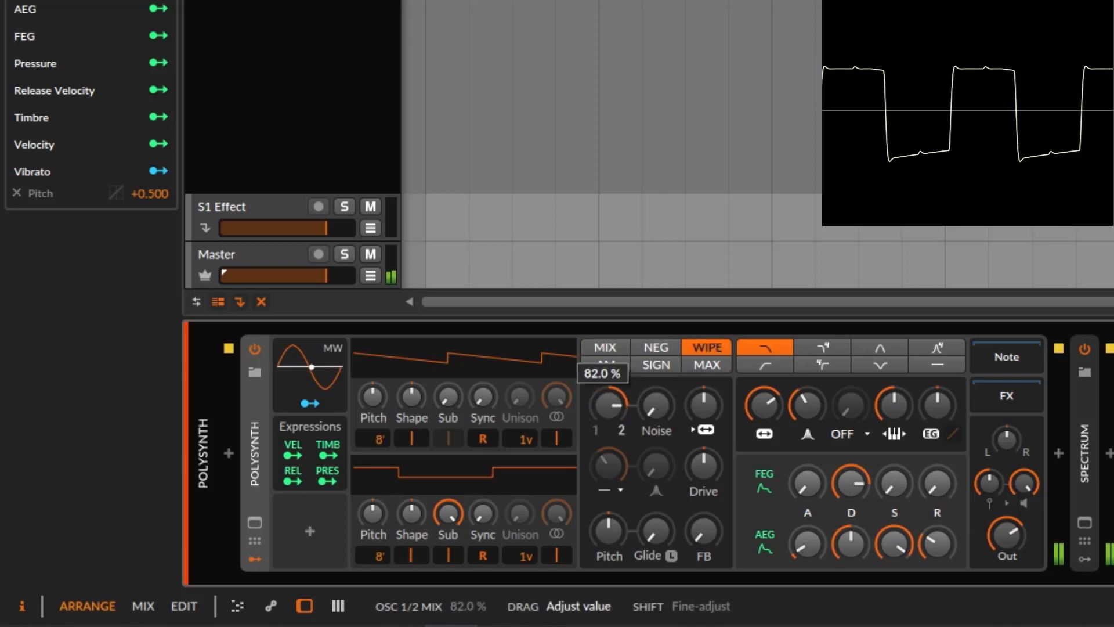
left_click_drag(605, 409, 608, 403)
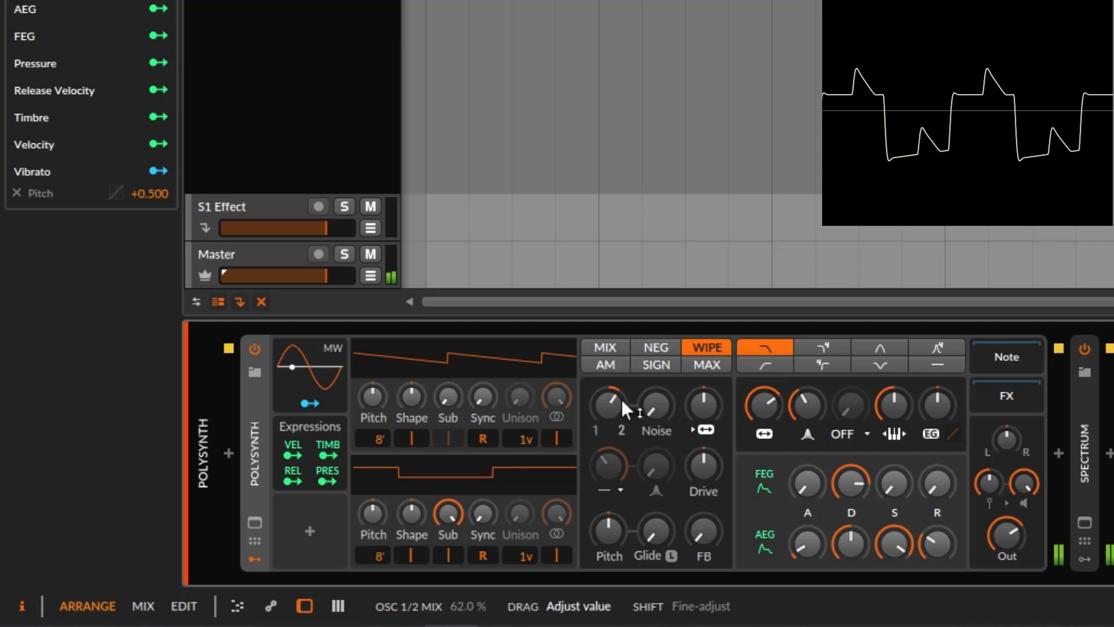
Switch the blend mode between MIX and WIPE twice at the 62 % balance, ending on WIPE
left_click(611, 347)
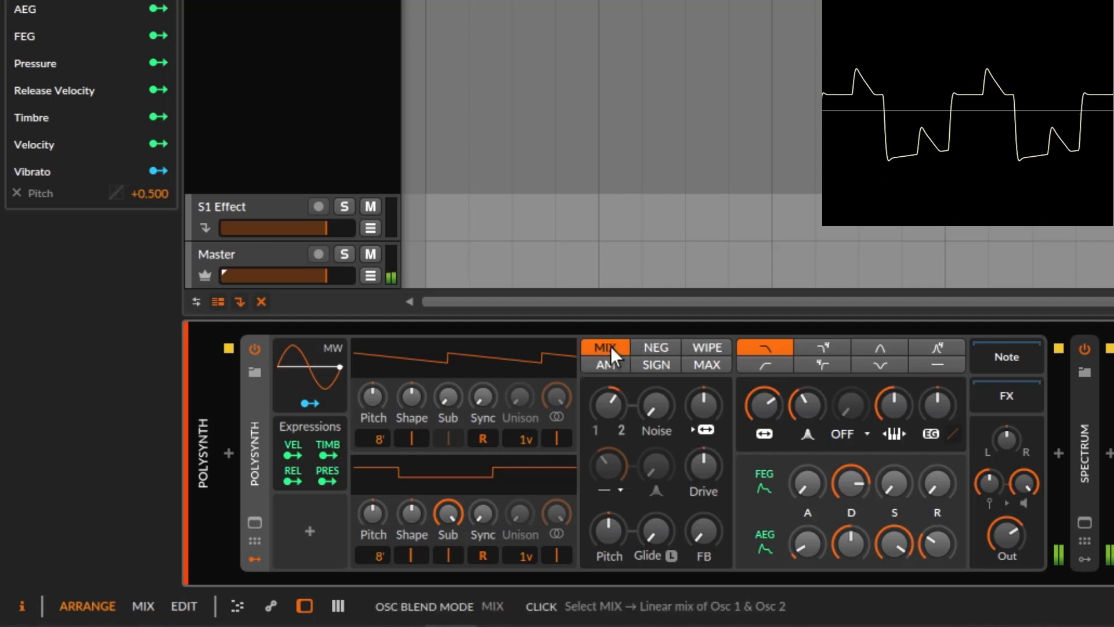
left_click(722, 347)
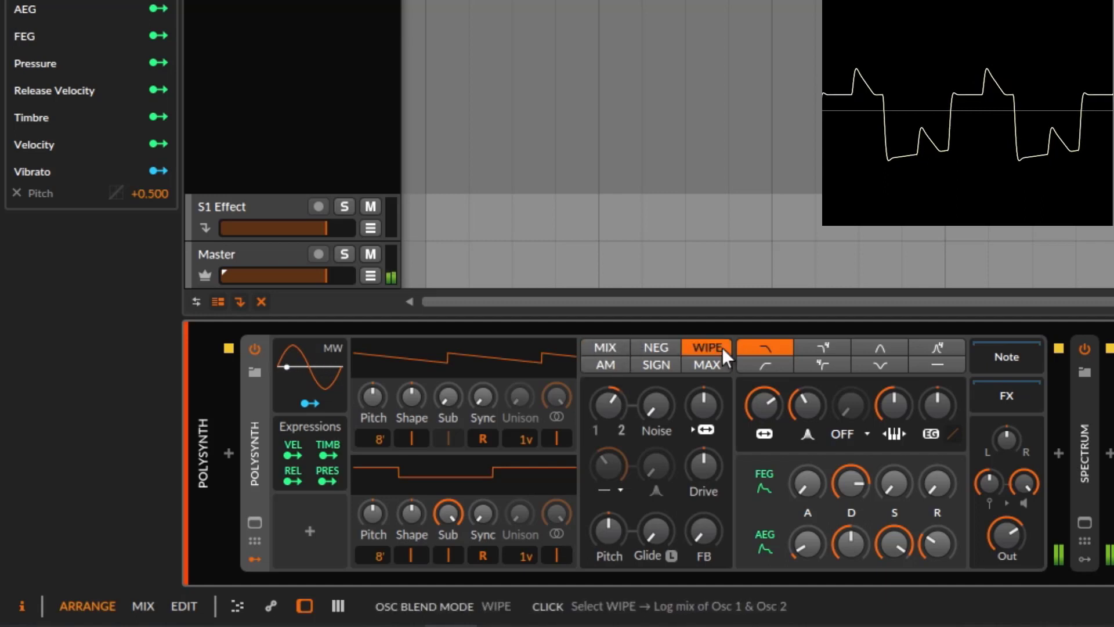
left_click(608, 346)
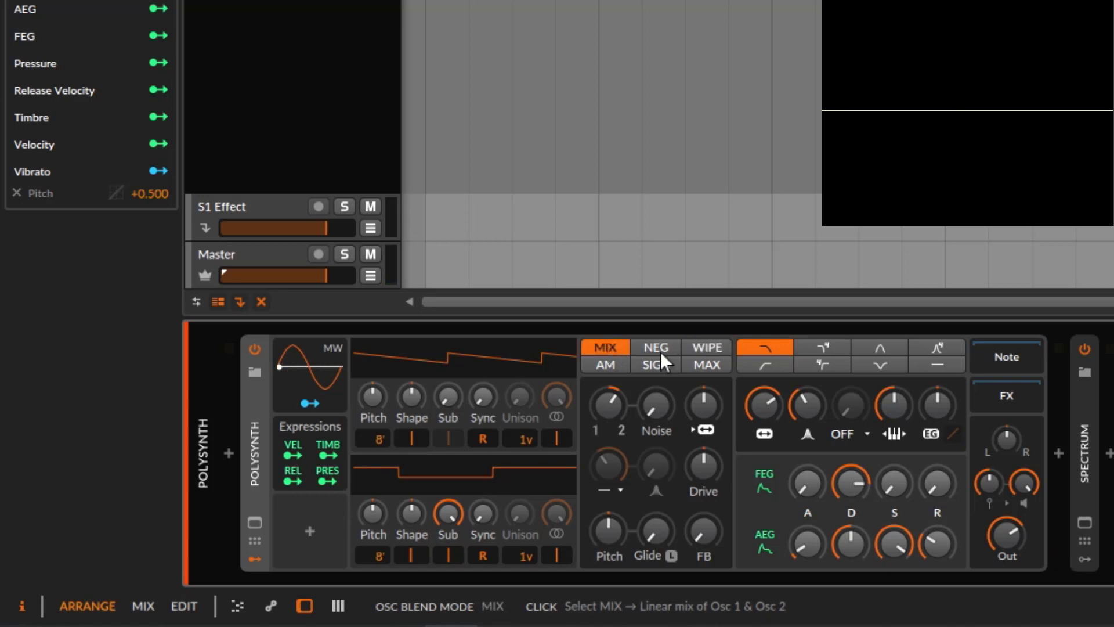
left_click(721, 348)
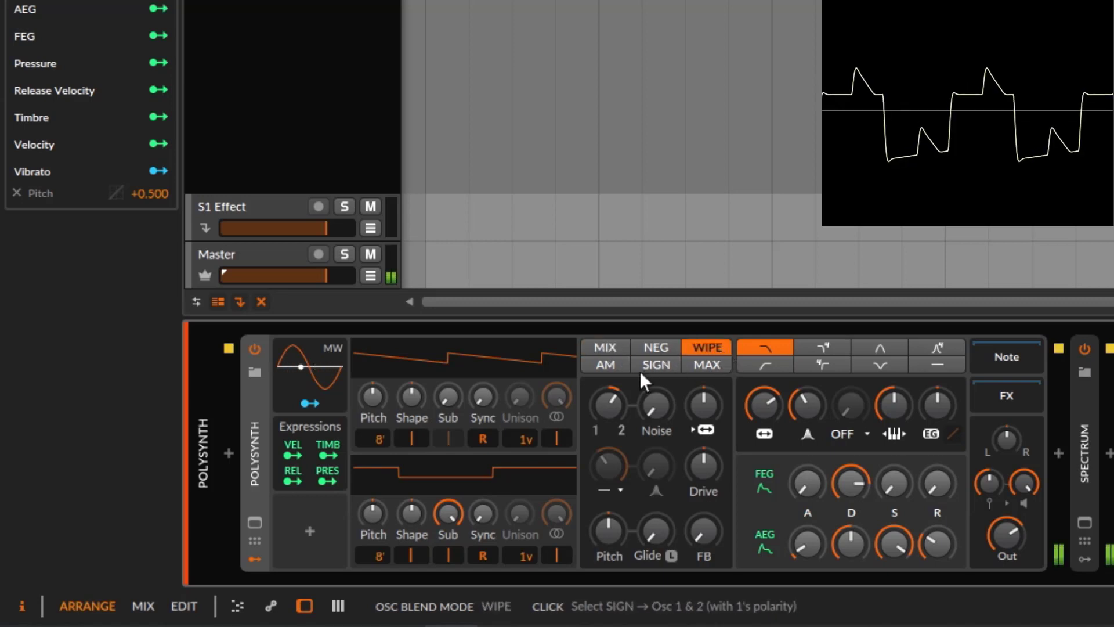
Compare MIX with WIPE blending at the current balance, and sweep the WIPE balance toward oscillator 1
left_click(605, 346)
left_click(709, 343)
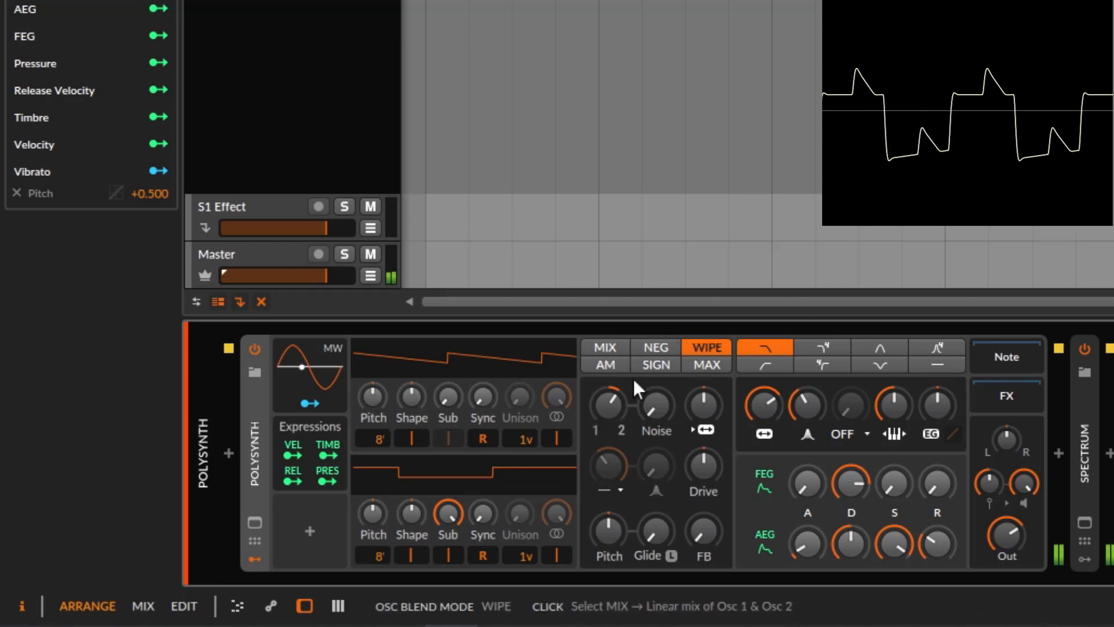
mouse_move(607, 405)
left_mouse_down()
mouse_move(607, 434)
mouse_move(608, 403)
left_mouse_up()
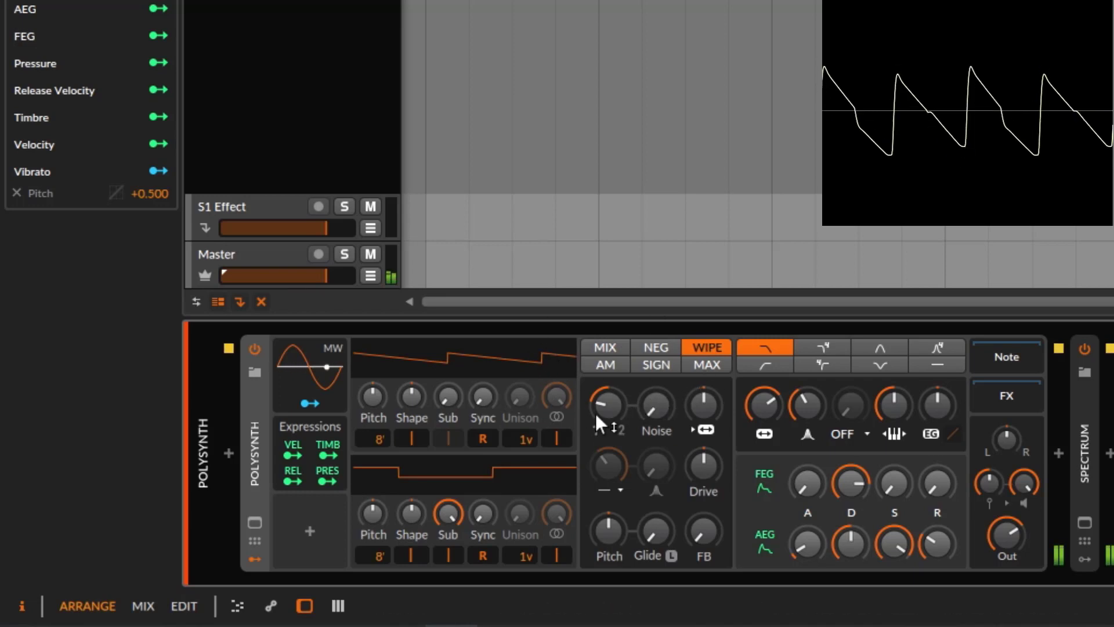
left_click_drag(604, 411, 603, 433)
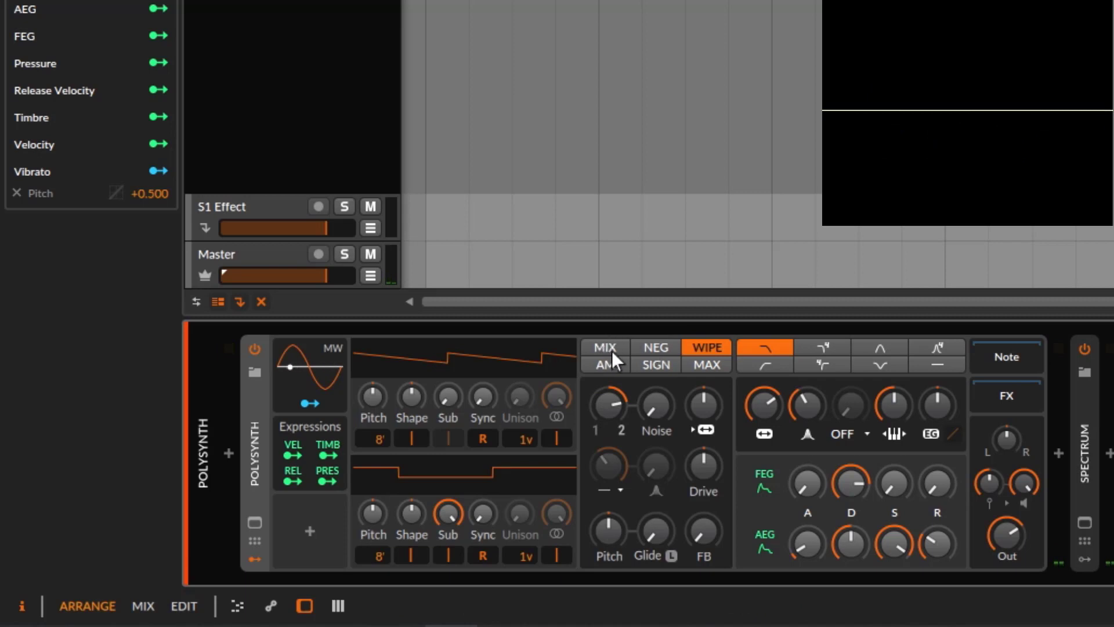
Sweep the oscillator balance in MIX and in WIPE to compare both blend modes, returning close to the middle in WIPE
left_click(612, 347)
left_click_drag(608, 406, 676, 388)
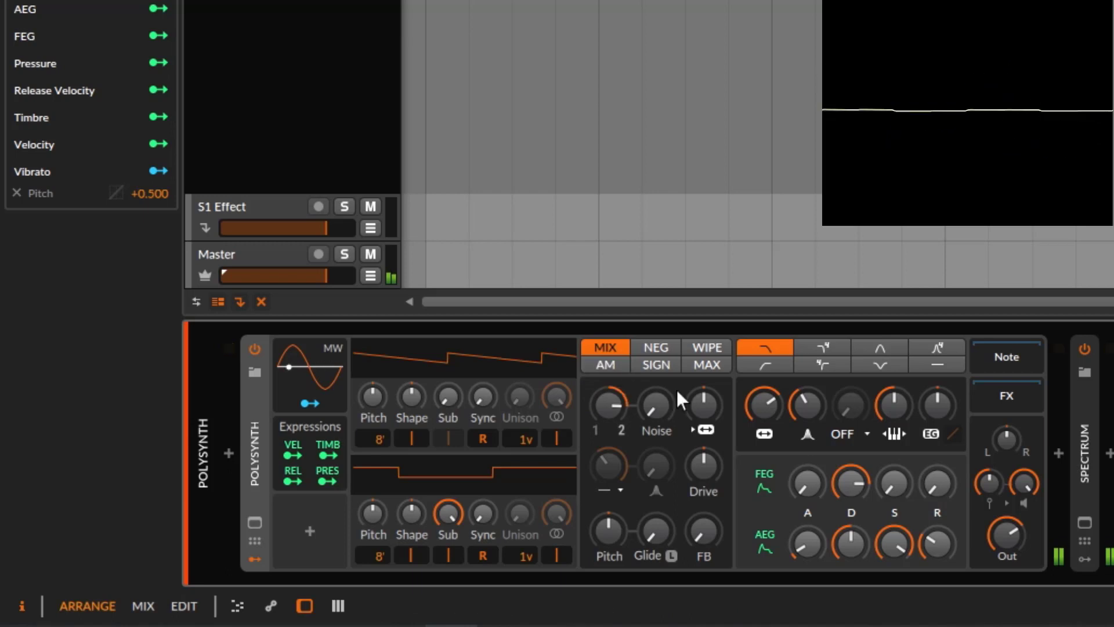
left_click(708, 347)
left_click_drag(608, 405, 608, 367)
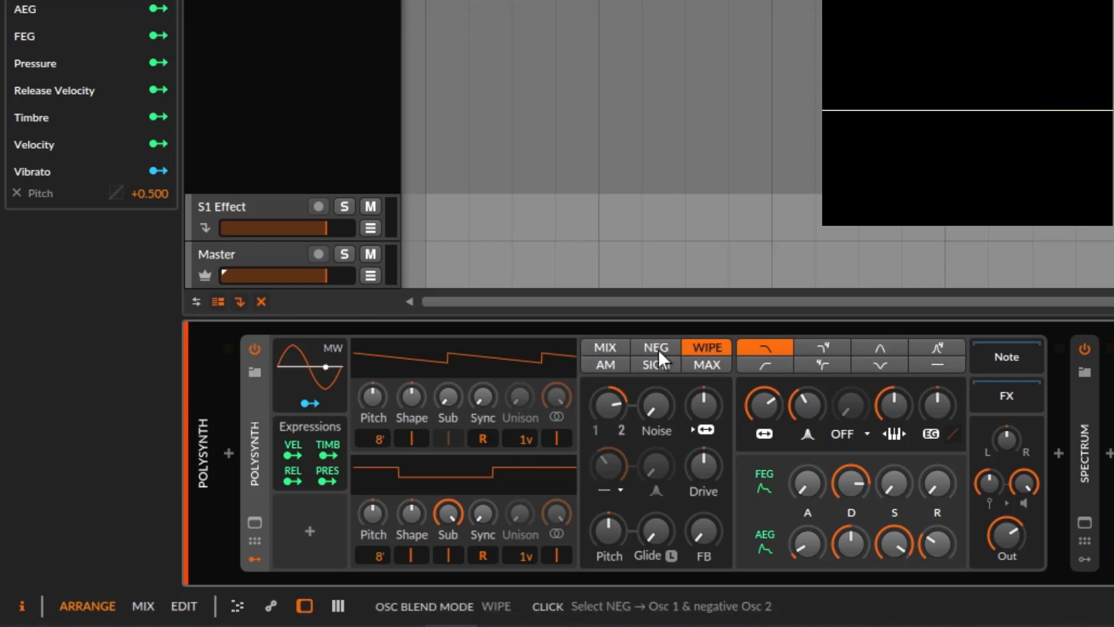
mouse_move(609, 397)
left_mouse_down()
mouse_move(609, 472)
mouse_move(605, 398)
left_mouse_up()
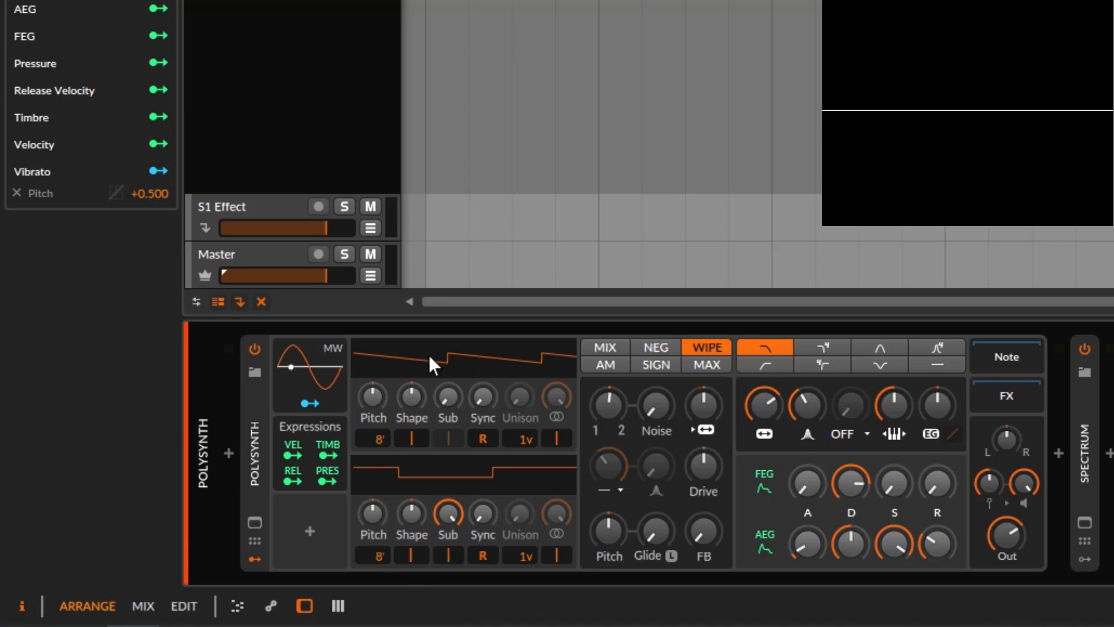
Reset the oscillator balance to its even default and reset oscillator 2's sub level
left_click(594, 410)
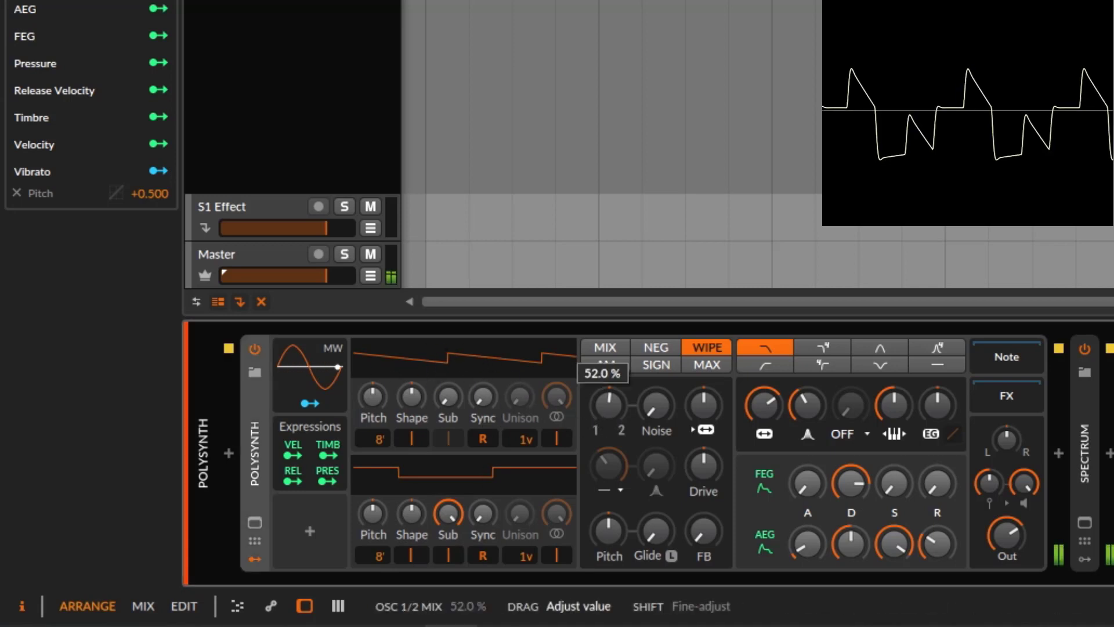
mouse_move(594, 410)
left_mouse_down()
mouse_move(595, 393)
mouse_move(594, 440)
mouse_move(604, 406)
left_mouse_up()
double_click(604, 413)
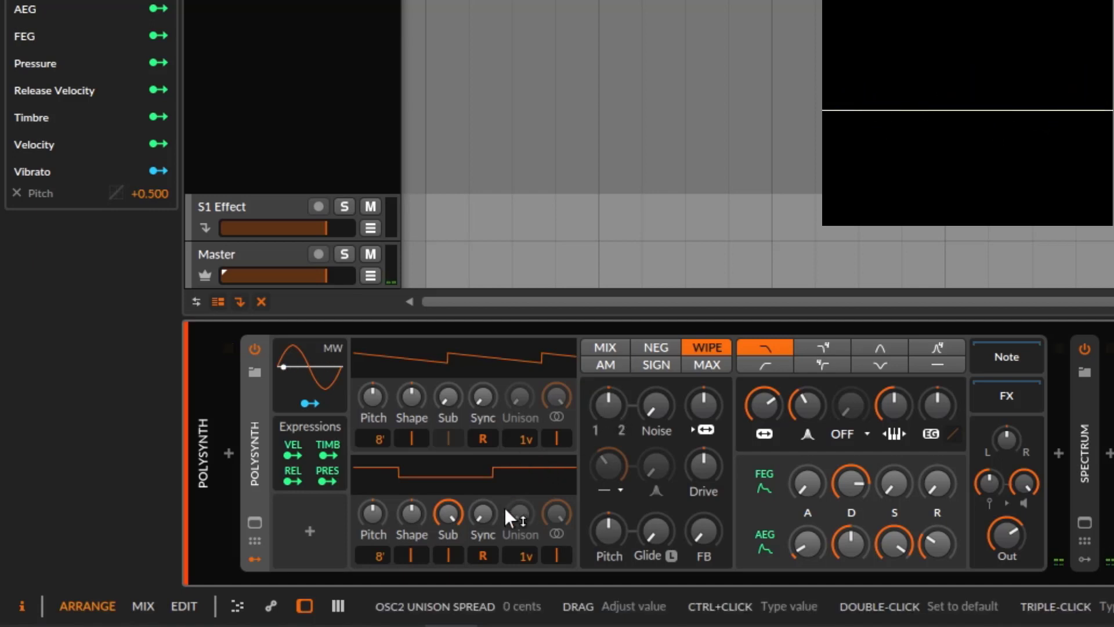
double_click(446, 514)
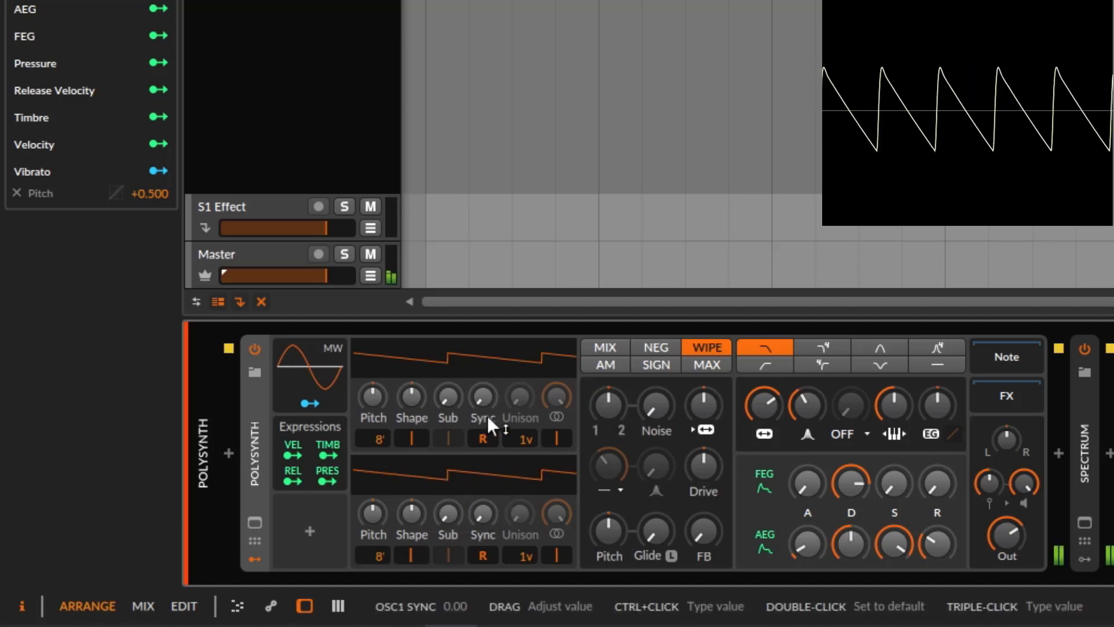
Shift the balance toward oscillator 2 and give both oscillators 4 unison voices
left_click_drag(610, 408, 611, 389)
left_click_drag(515, 438, 515, 435)
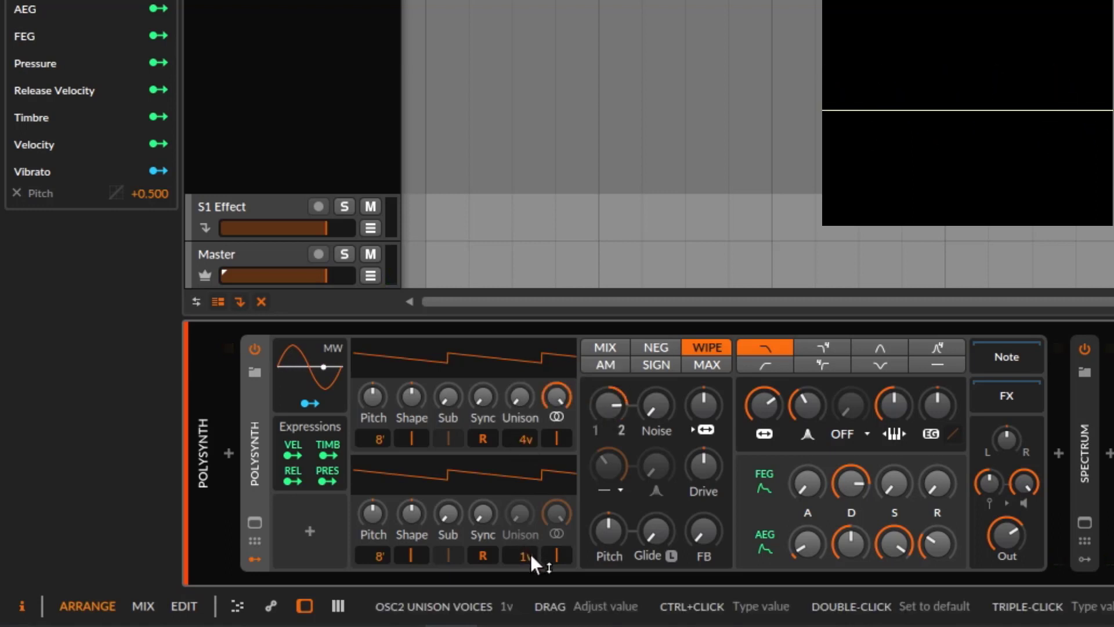
left_click_drag(531, 555, 531, 549)
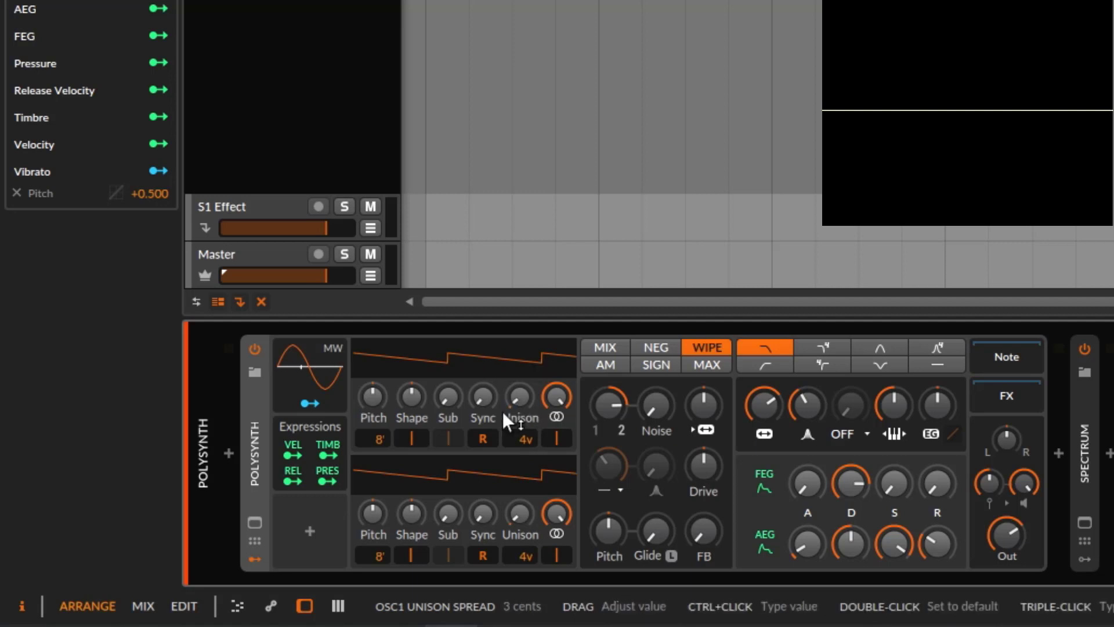
Raise oscillator 1's sync slightly and set the oscillator balance to 55 %
left_click_drag(482, 399, 482, 399)
mouse_move(607, 392)
left_mouse_down()
mouse_move(607, 431)
mouse_move(607, 392)
mouse_move(607, 408)
left_mouse_up()
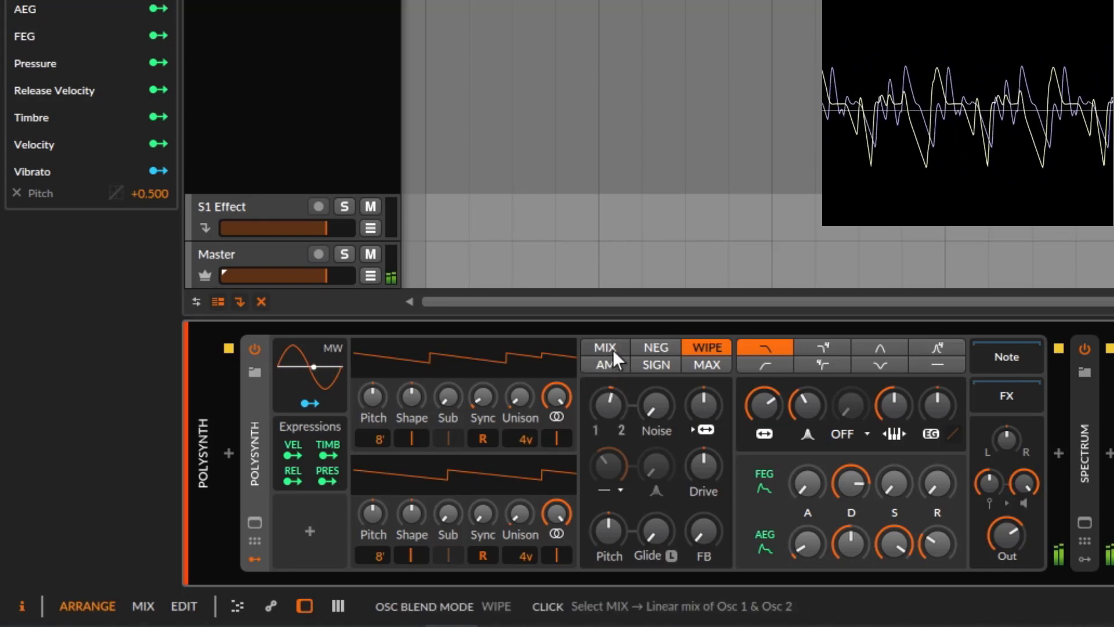
Cycle the blend mode repeatedly through MIX, NEG and WIPE to compare them, ending on WIPE
left_click(609, 348)
left_click(646, 342)
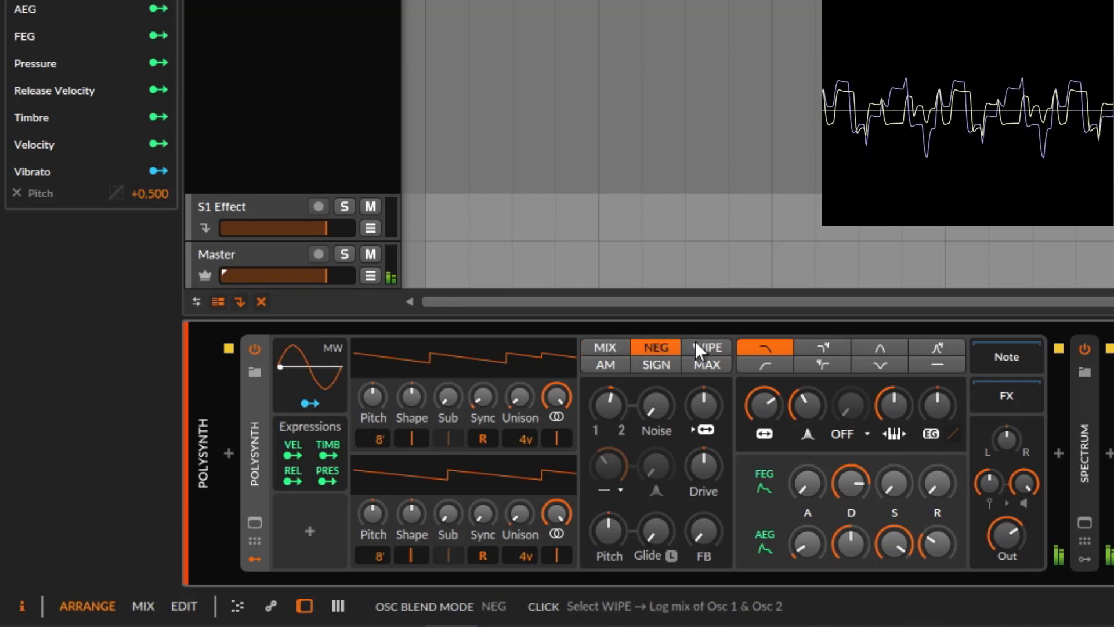
left_click(695, 340)
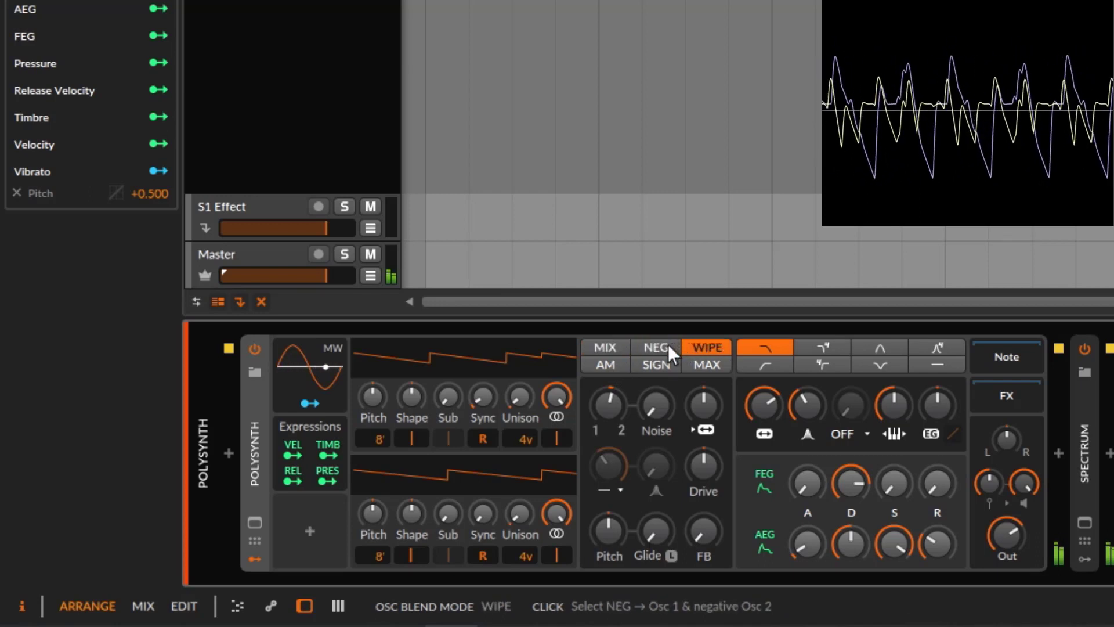
left_click(665, 345)
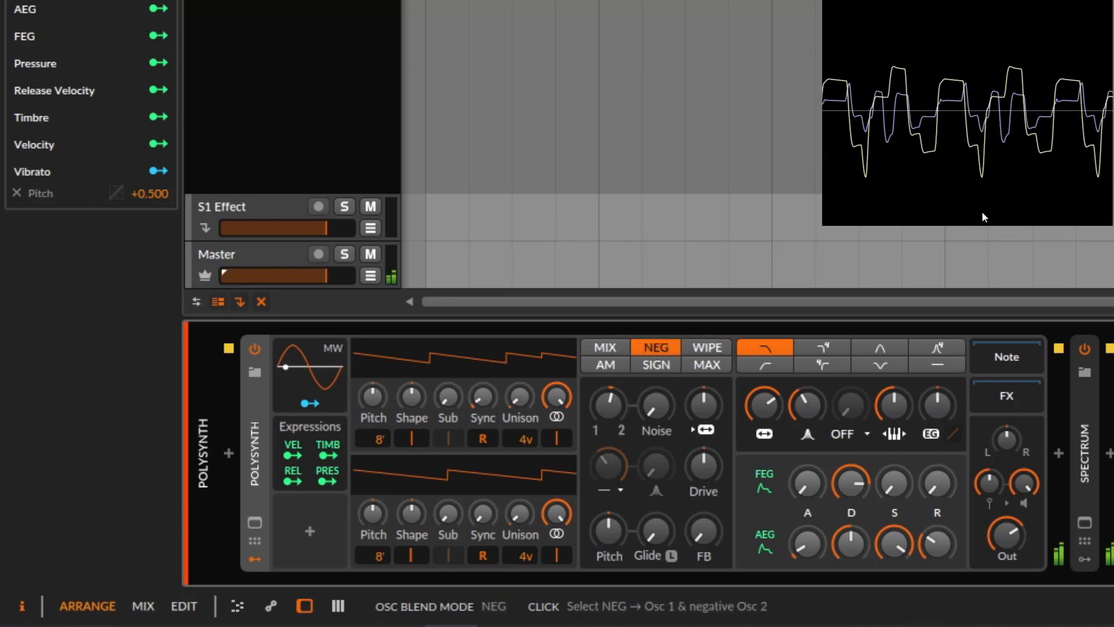
left_click(614, 342)
left_click(652, 343)
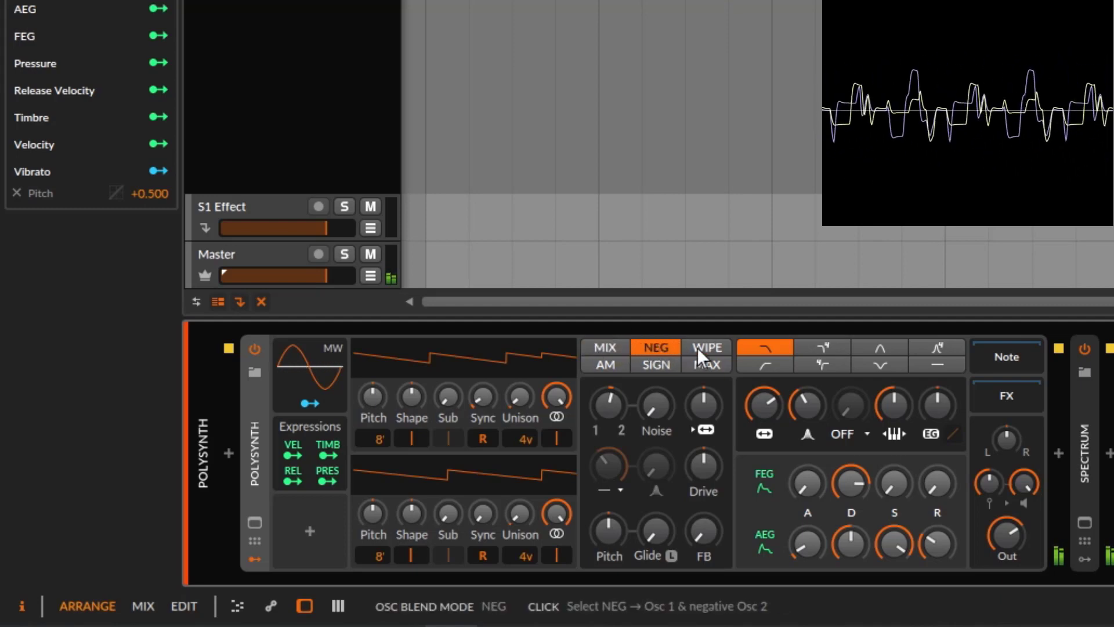
left_click(707, 343)
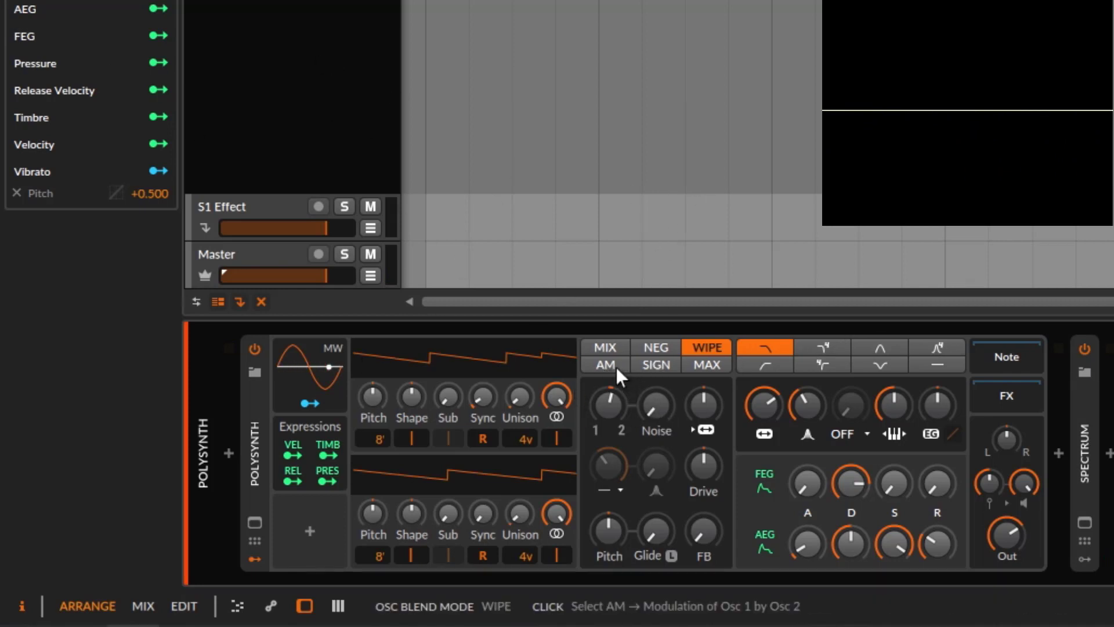
Set the blend mode to AM with the balance at 100 %, and return oscillator 2 to 1 unison voice
left_click(613, 413)
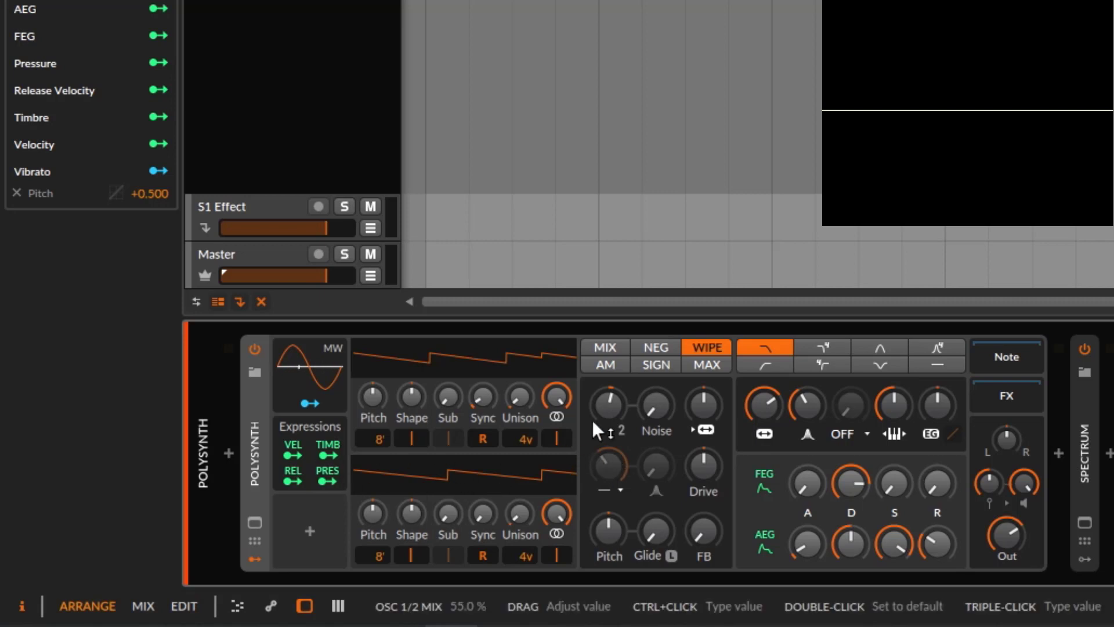
left_click_drag(592, 420, 606, 378)
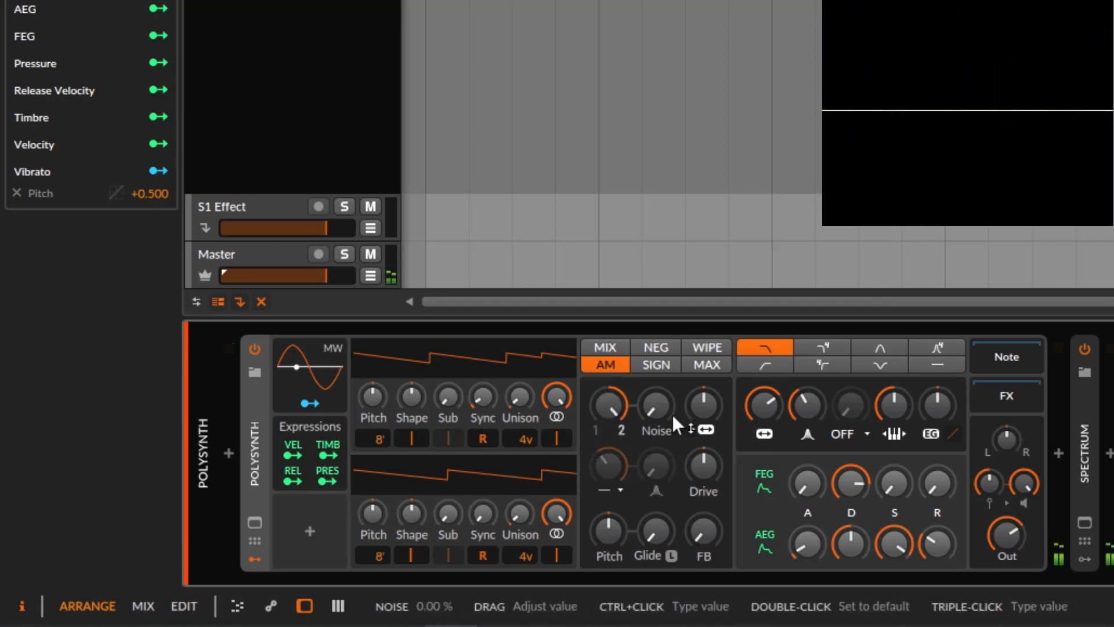
double_click(532, 552)
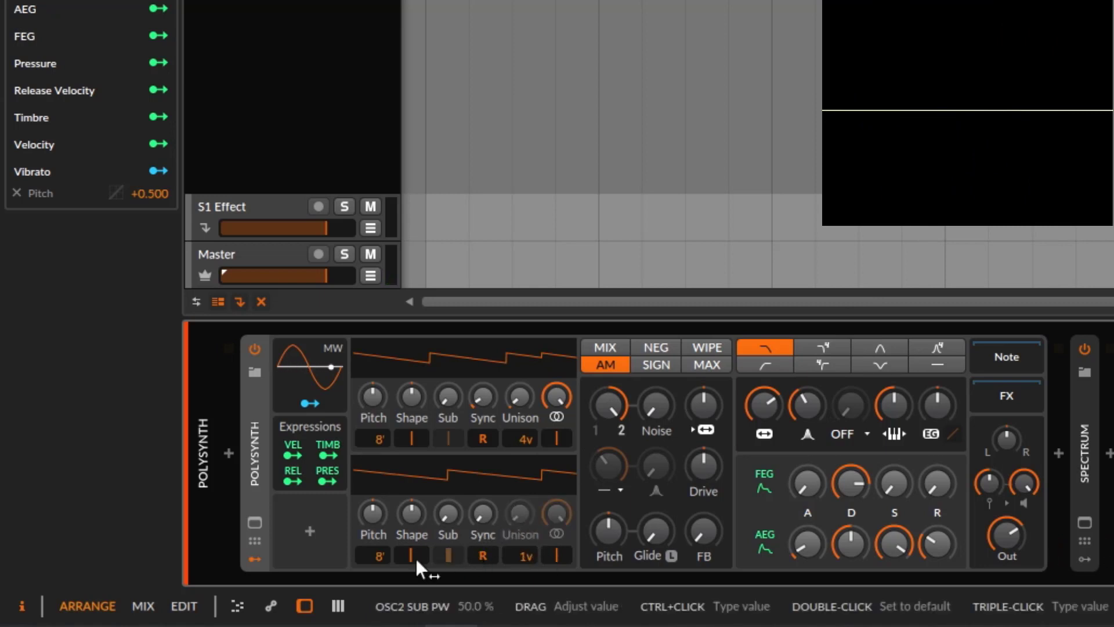
left_click(480, 514)
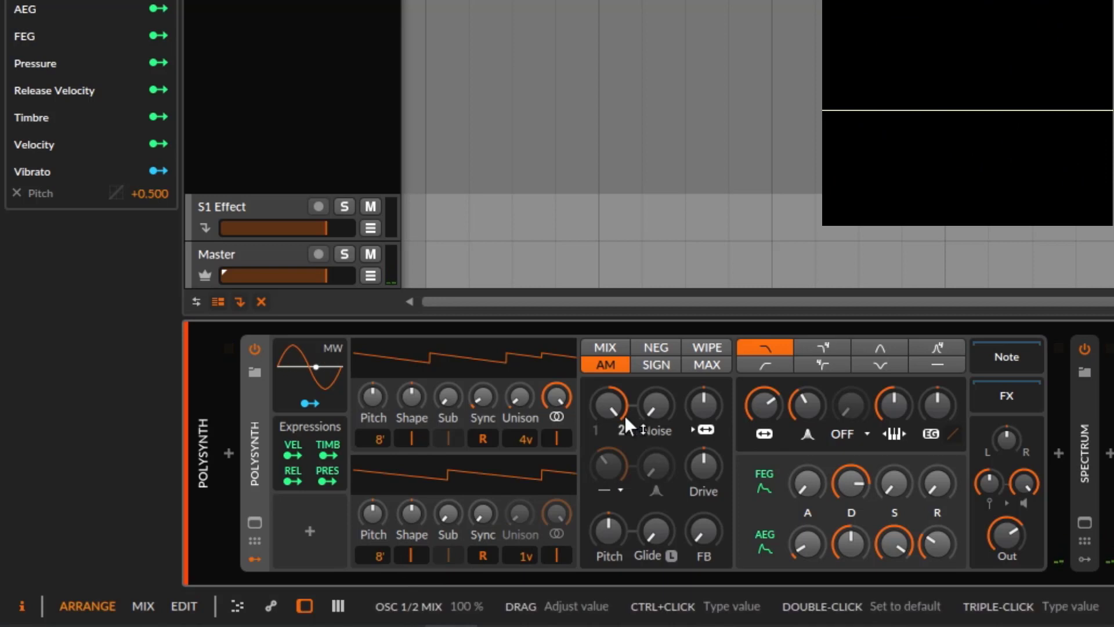
Compare AM with MIX at a 100 % balance, and sweep the AM balance fully to oscillator 1 and back to oscillator 2
left_click_drag(625, 415, 614, 378)
left_click(611, 348)
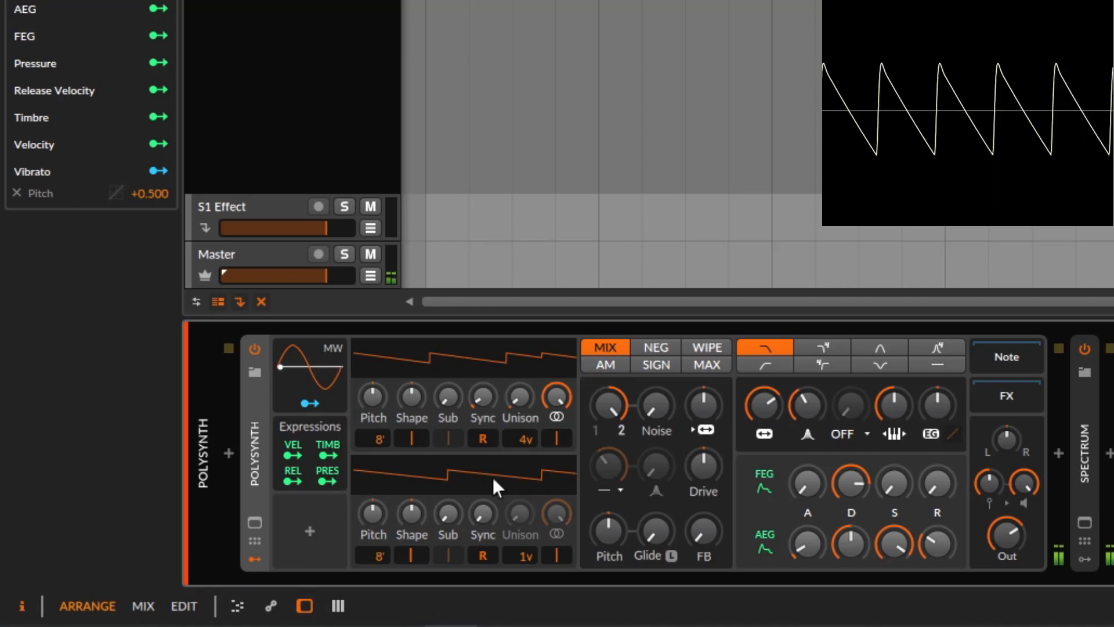
left_click(608, 366)
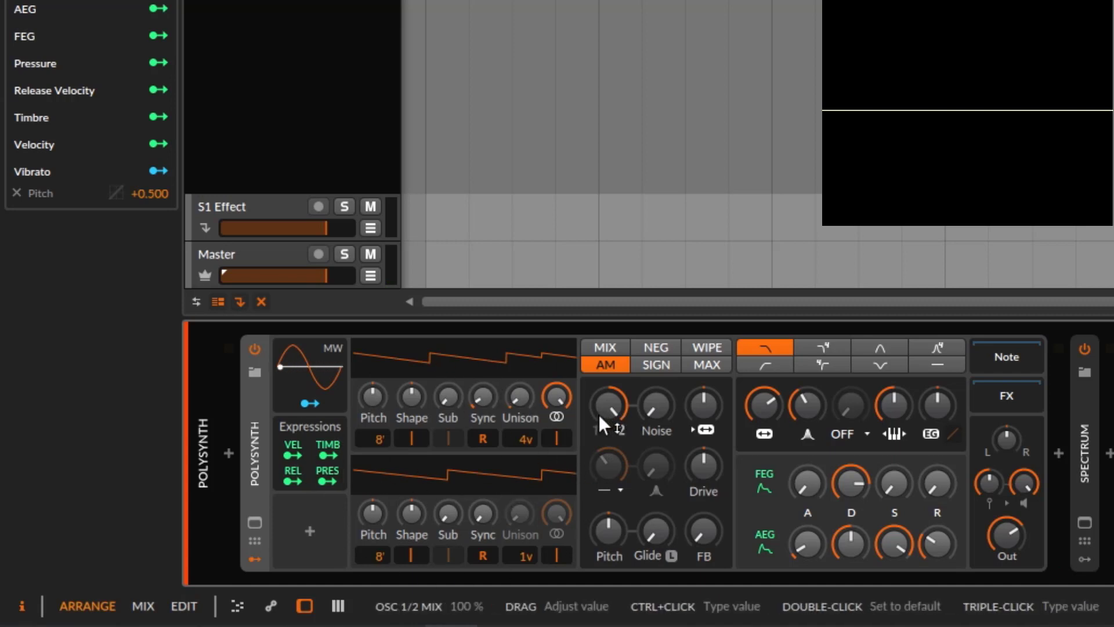
left_click_drag(604, 418, 604, 482)
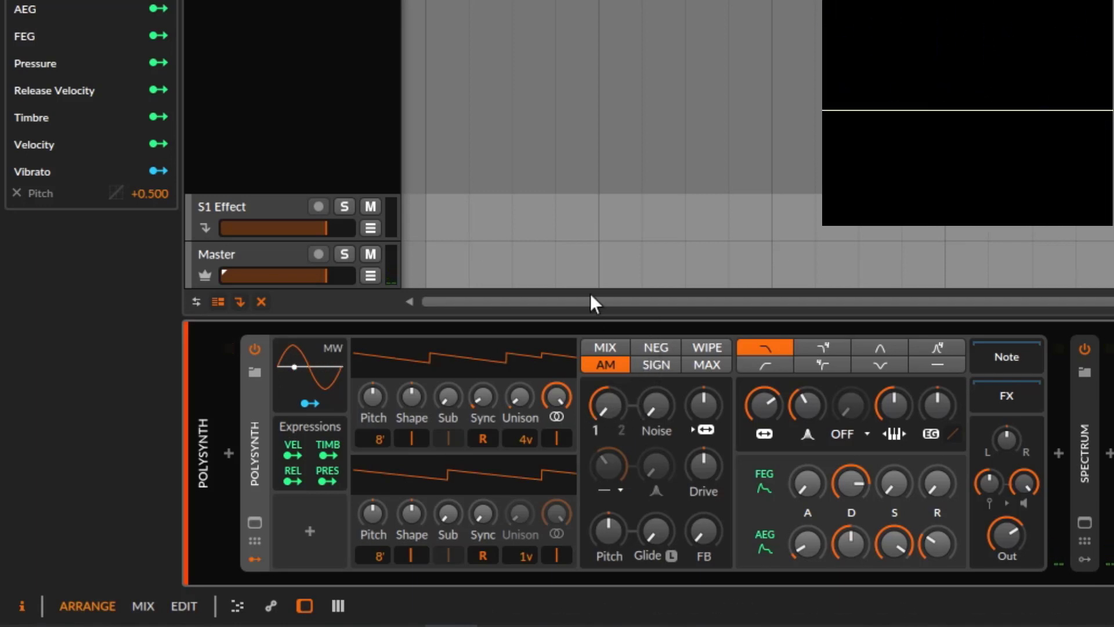
left_click_drag(613, 437, 613, 387)
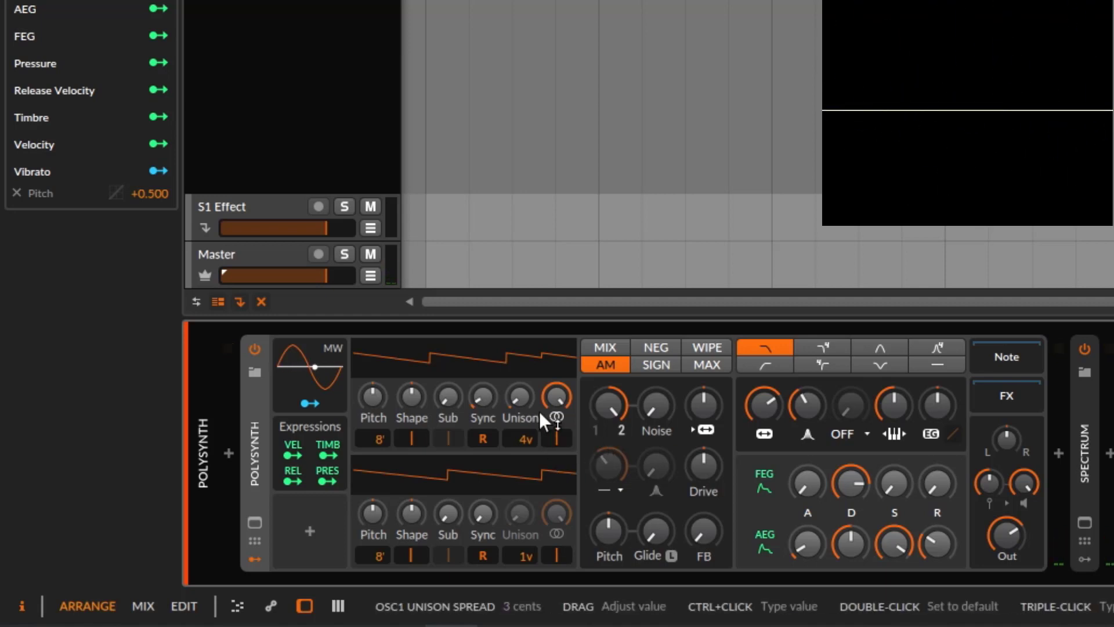
Reset oscillator 1's sync and reduce it to 1 unison voice
left_click(490, 409)
left_click_drag(520, 400, 520, 399)
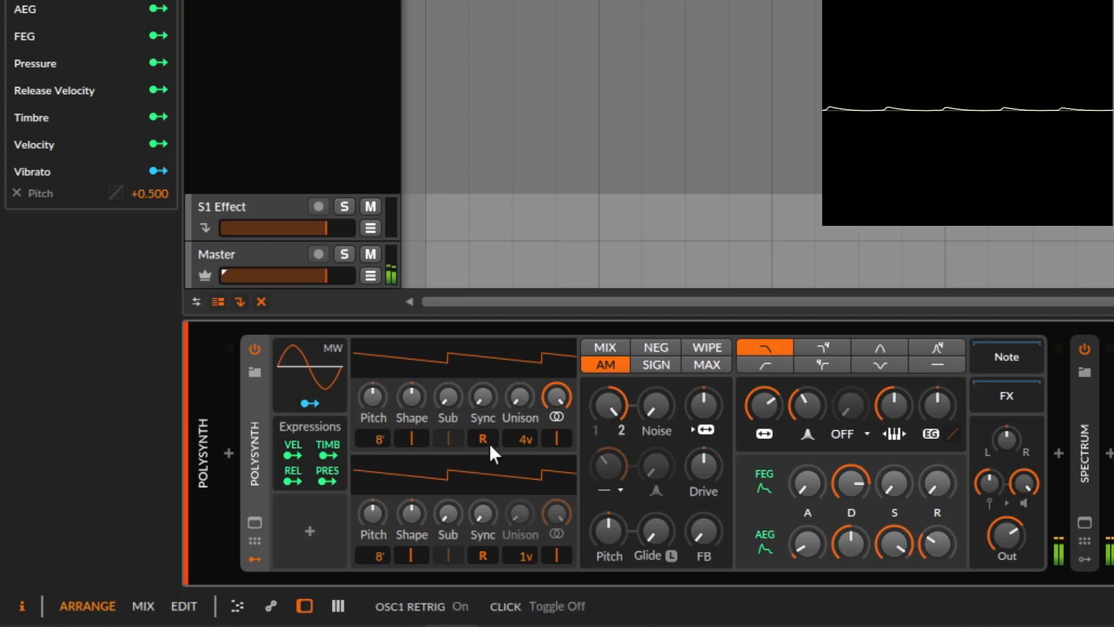
left_click_drag(535, 440, 516, 478)
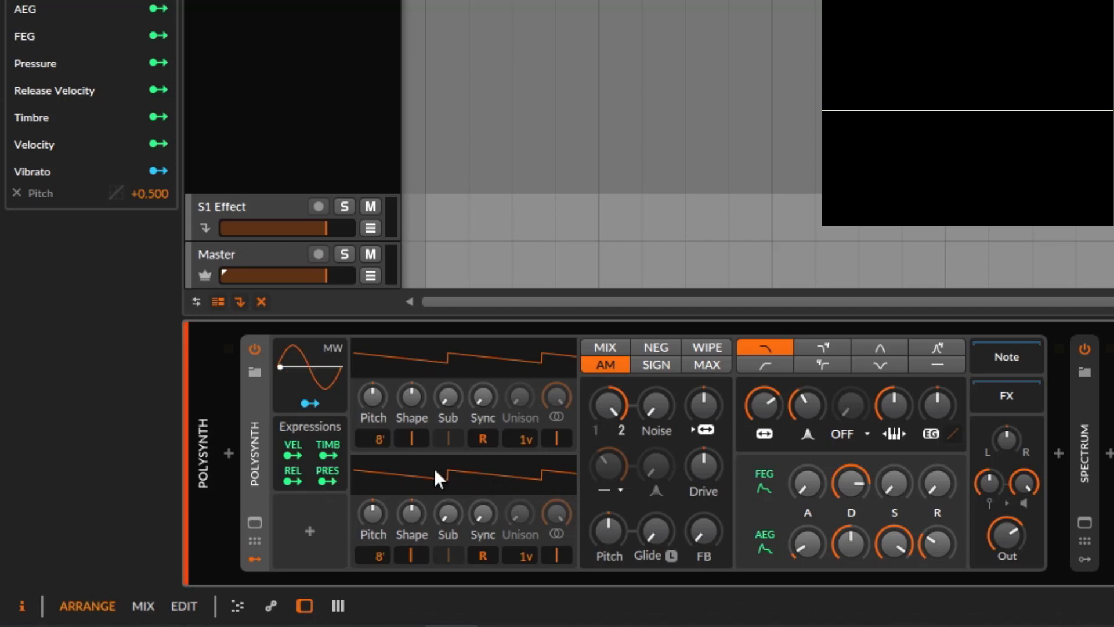
Drop oscillator 2 to 32' with a lowered pitch, and raise its sub to maximum and its shape
left_click_drag(370, 554, 370, 571)
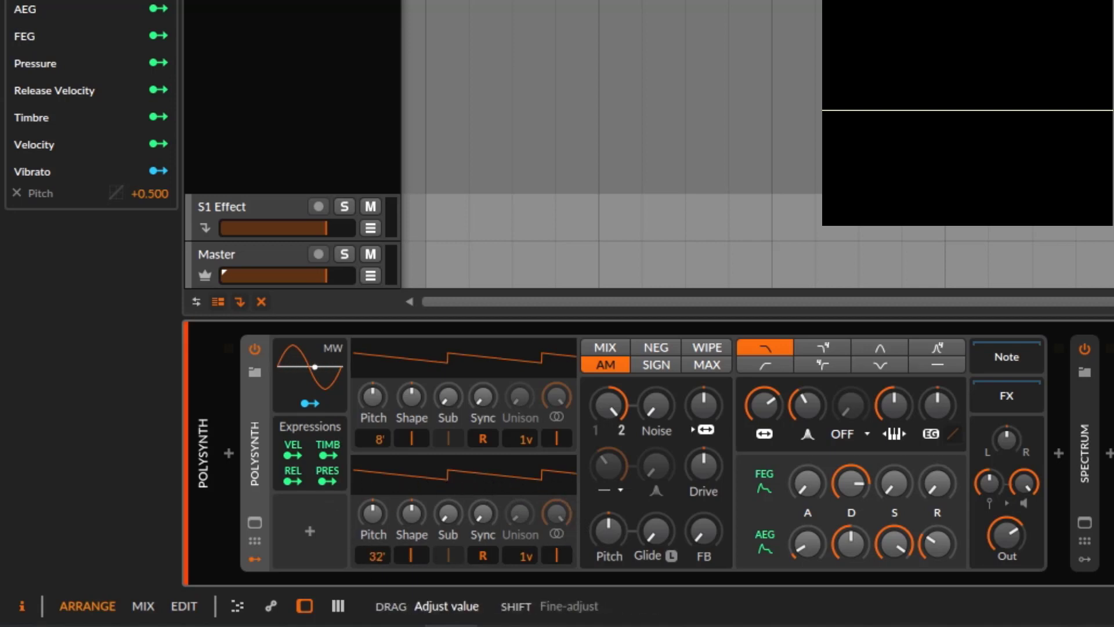
left_click_drag(374, 511, 373, 521)
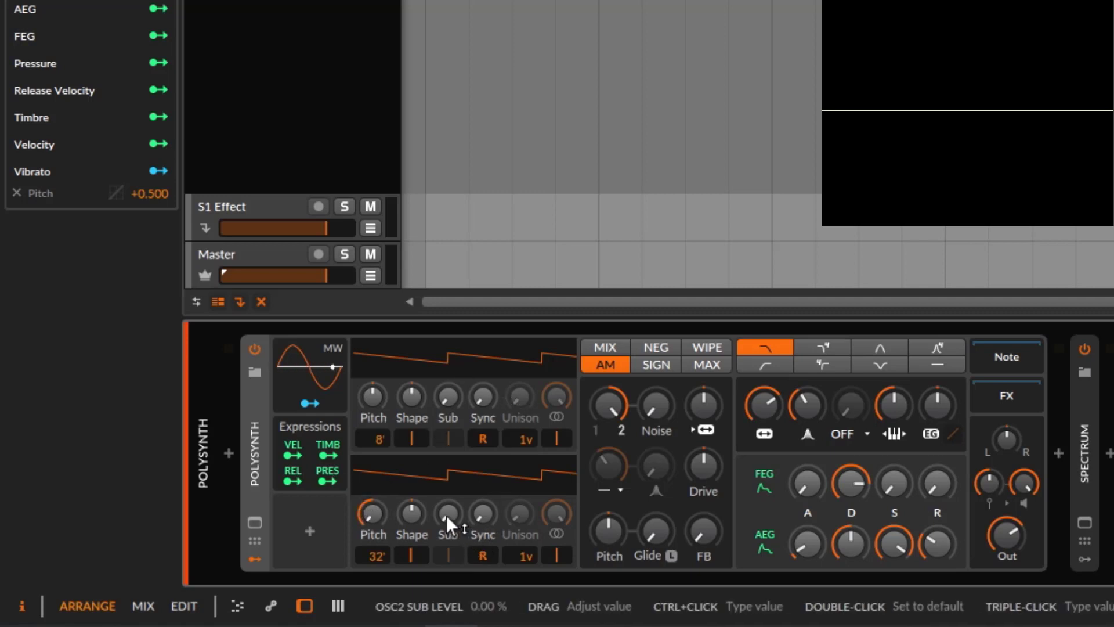
left_click_drag(447, 516, 447, 459)
left_click_drag(422, 517, 422, 461)
Lower the synth's global pitch and expand the Spectrum analyzer device
mouse_move(639, 611)
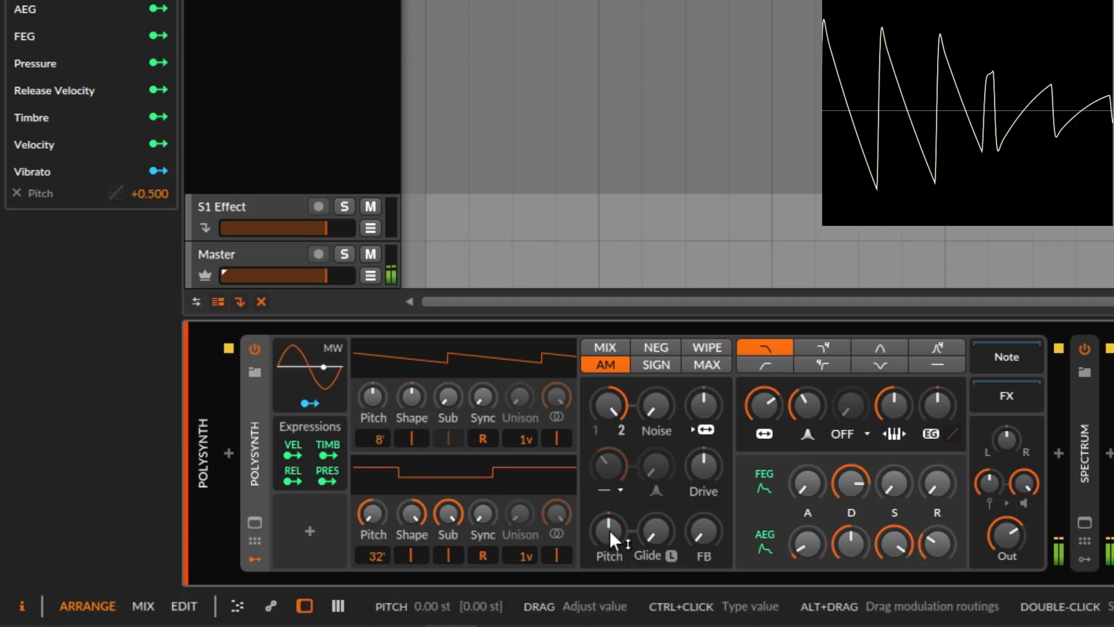
left_click_drag(608, 528, 608, 584)
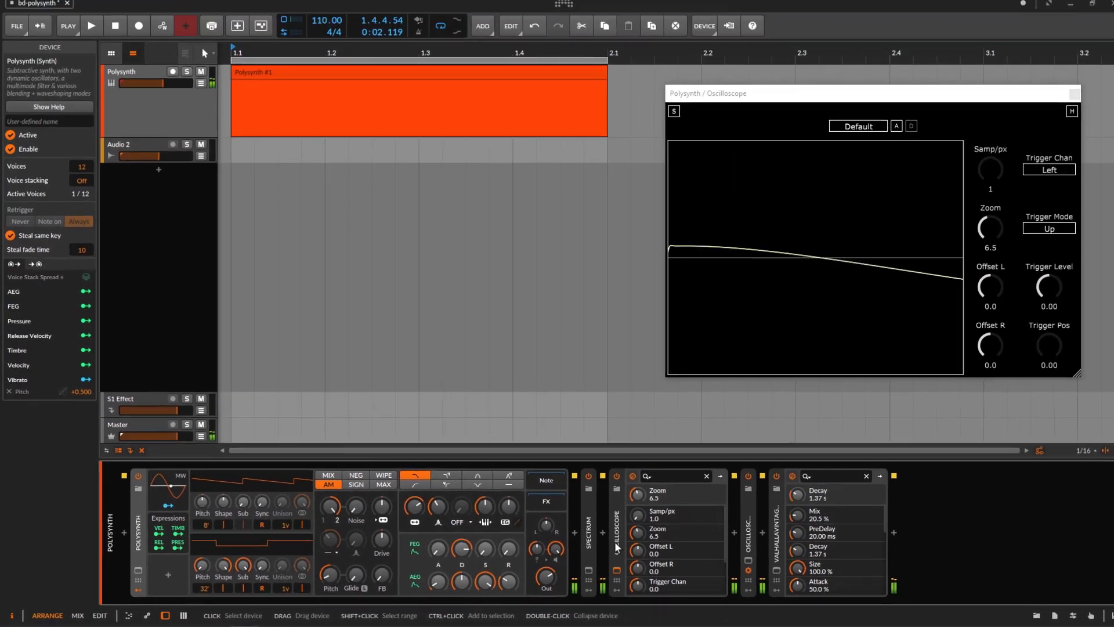
double_click(589, 534)
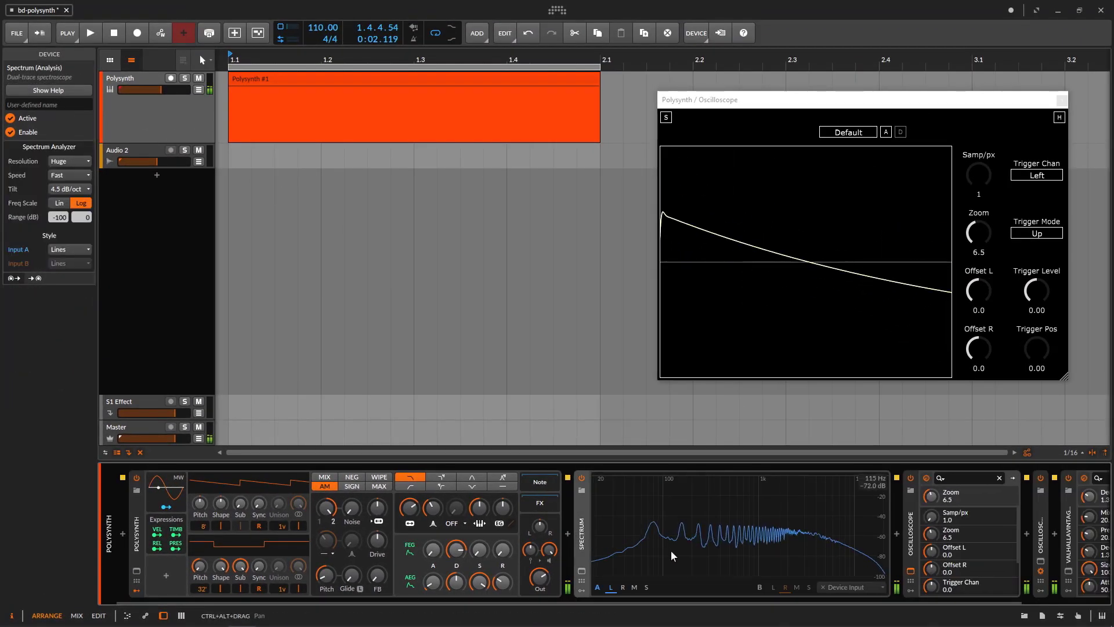
left_click_drag(327, 575, 326, 591)
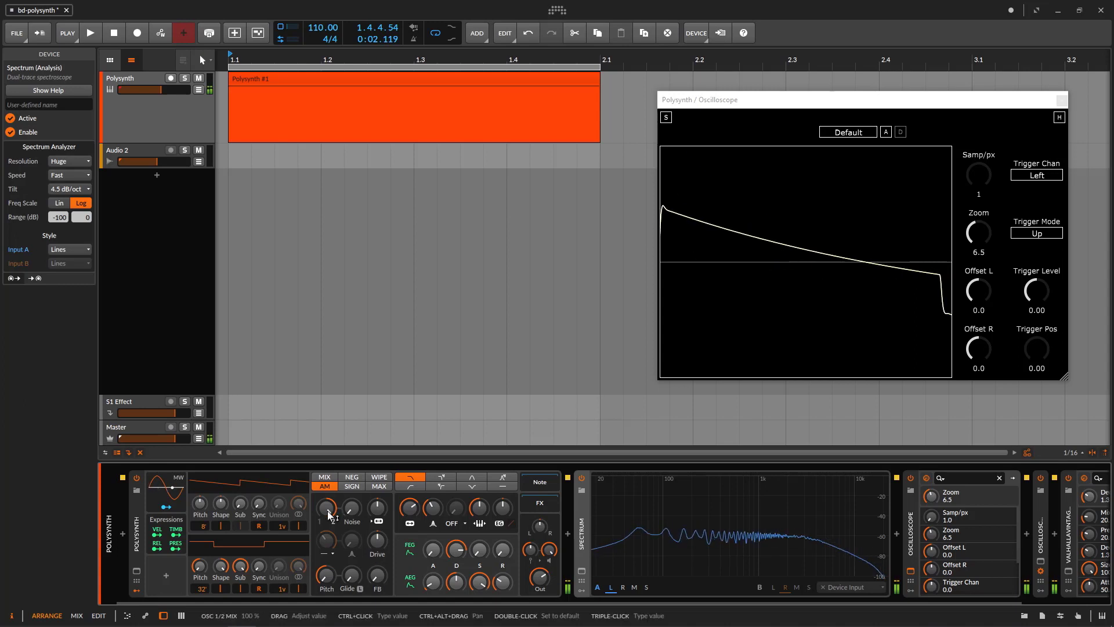
Sweep the AM balance down to oscillator 1 and back up to oscillator 2
left_click_drag(326, 509, 326, 530)
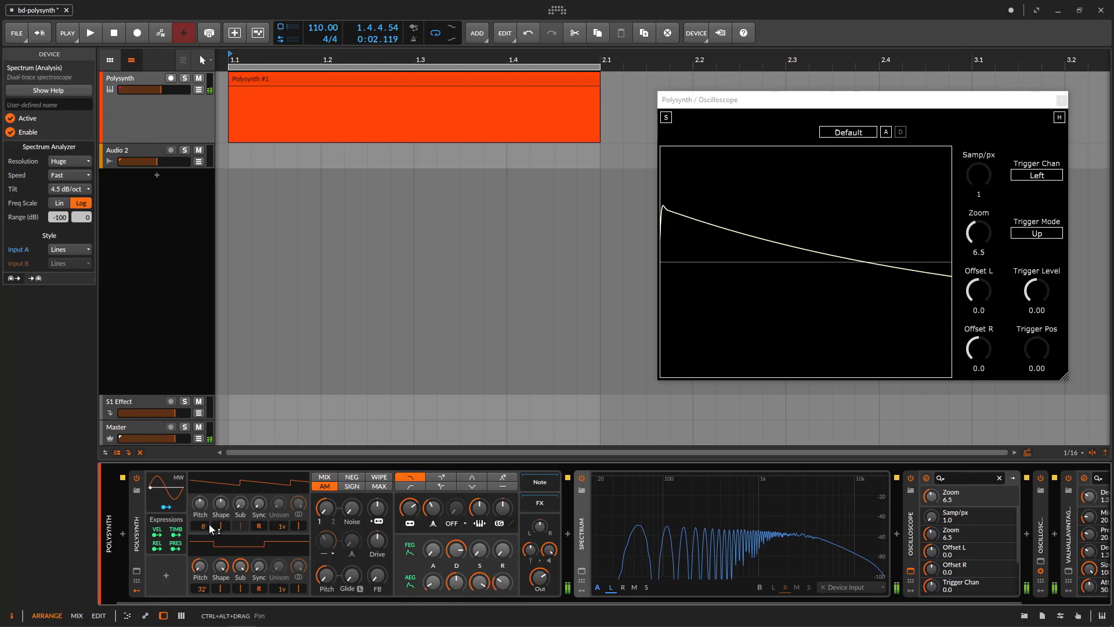
left_click_drag(200, 503, 199, 494)
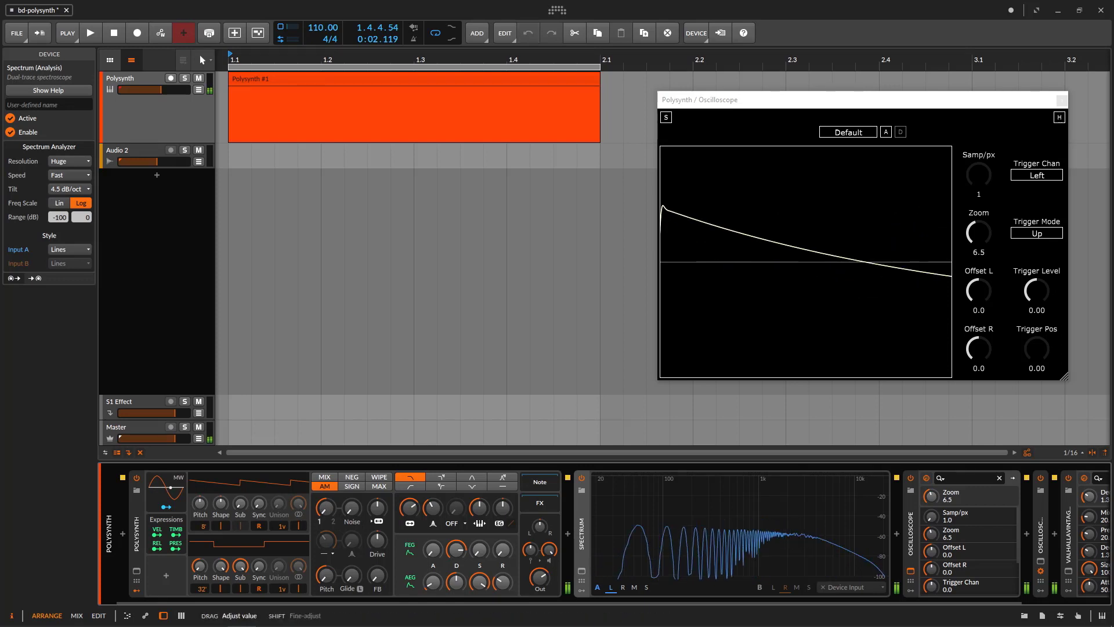
left_click(345, 517)
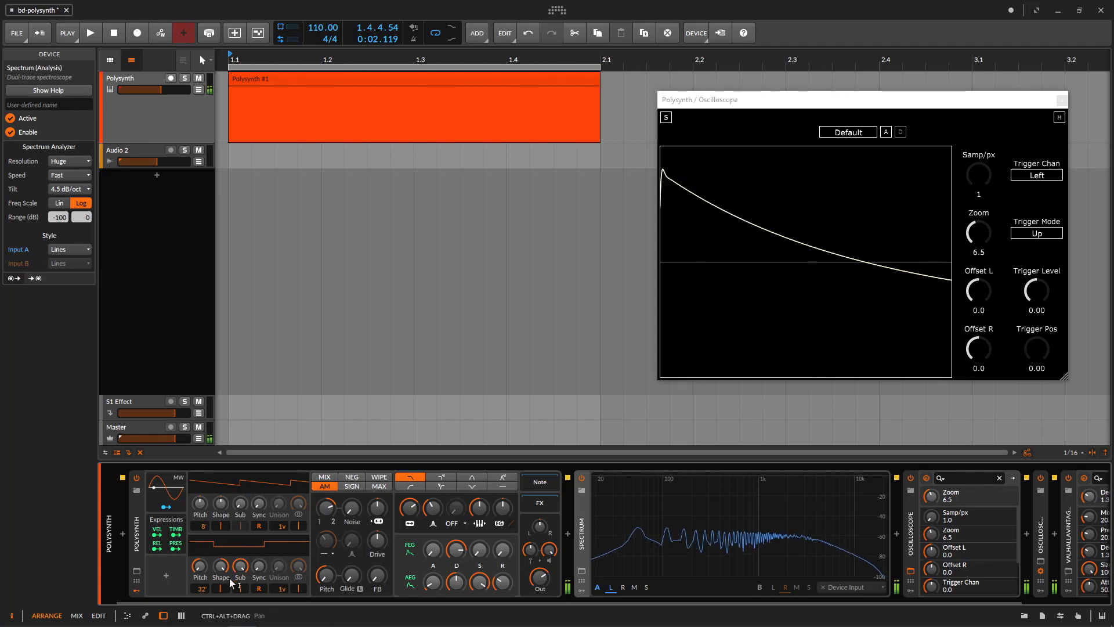
left_click_drag(326, 505, 326, 500)
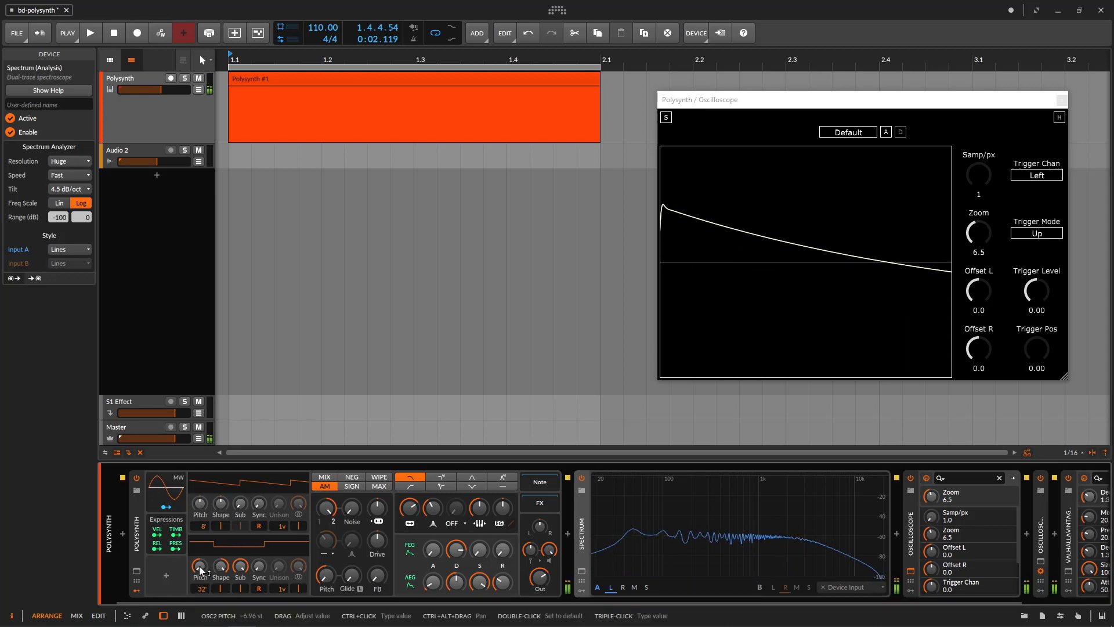
Reset oscillator 2's octave to 8', its pitch, shape and sub, plus the global pitch, and sweep the AM balance back to oscillator 2
mouse_move(200, 571)
left_mouse_down()
mouse_move(200, 558)
mouse_move(203, 586)
left_mouse_up()
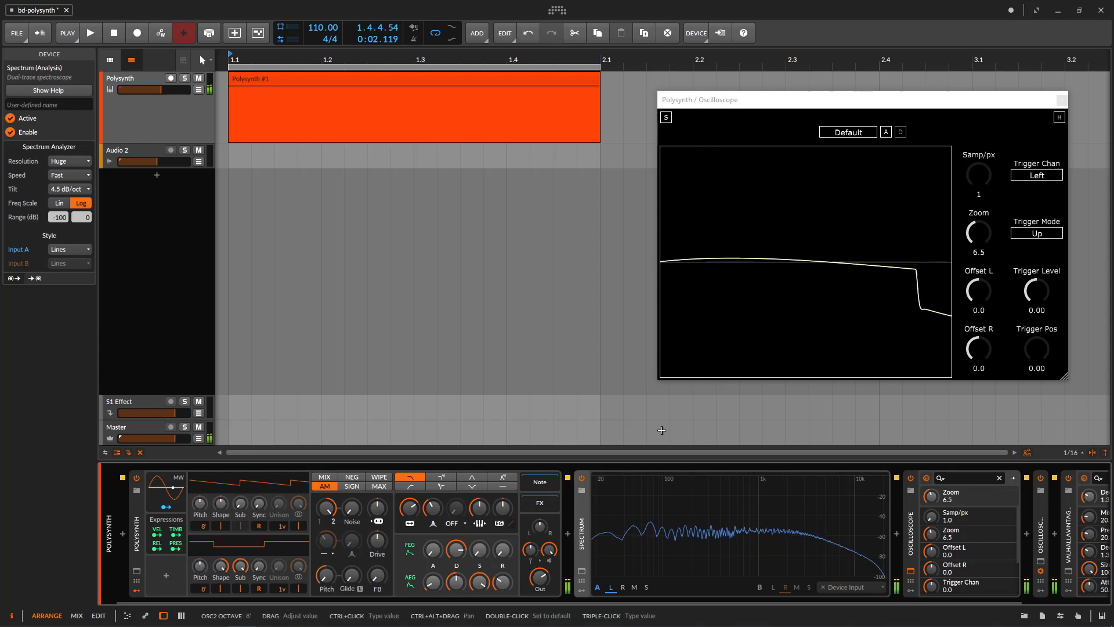
double_click(220, 567)
double_click(240, 567)
double_click(325, 574)
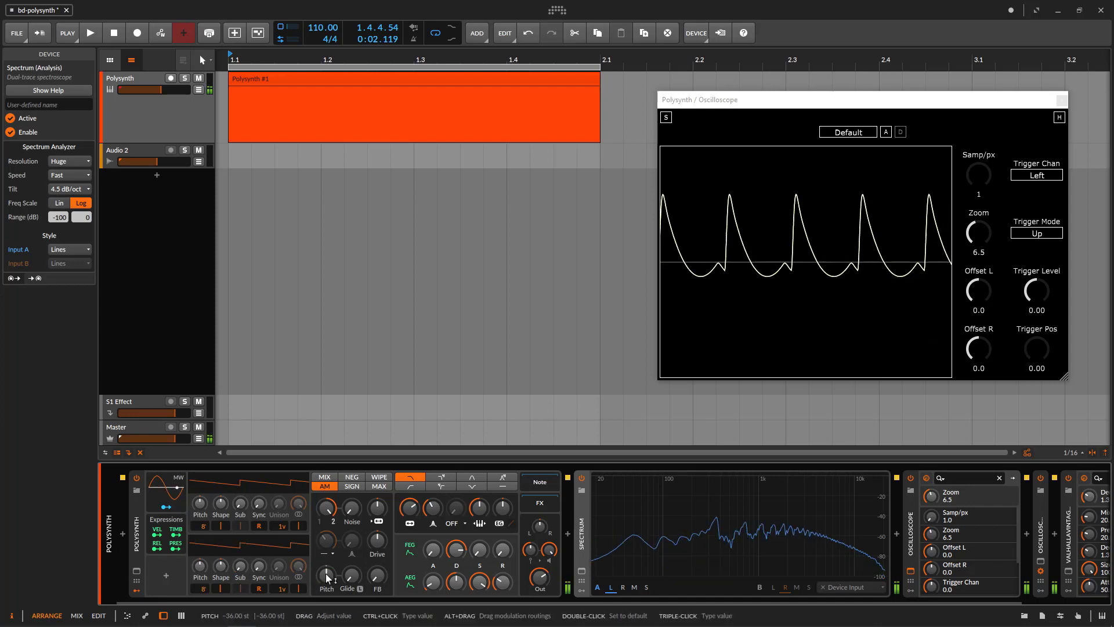
left_click_drag(326, 508, 326, 523)
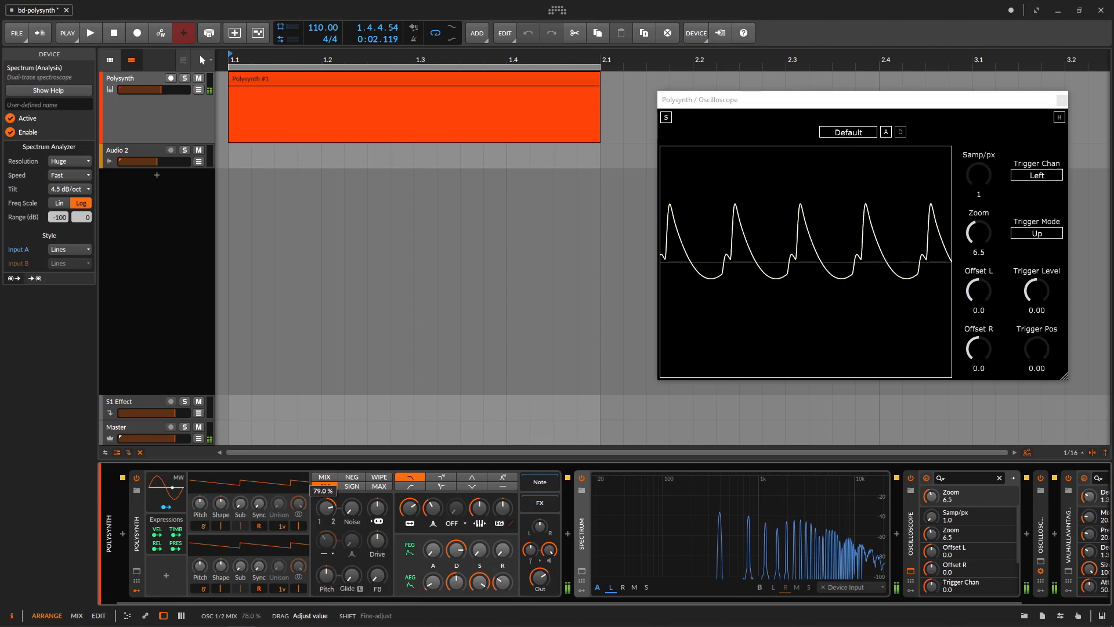
left_click_drag(329, 507, 328, 490)
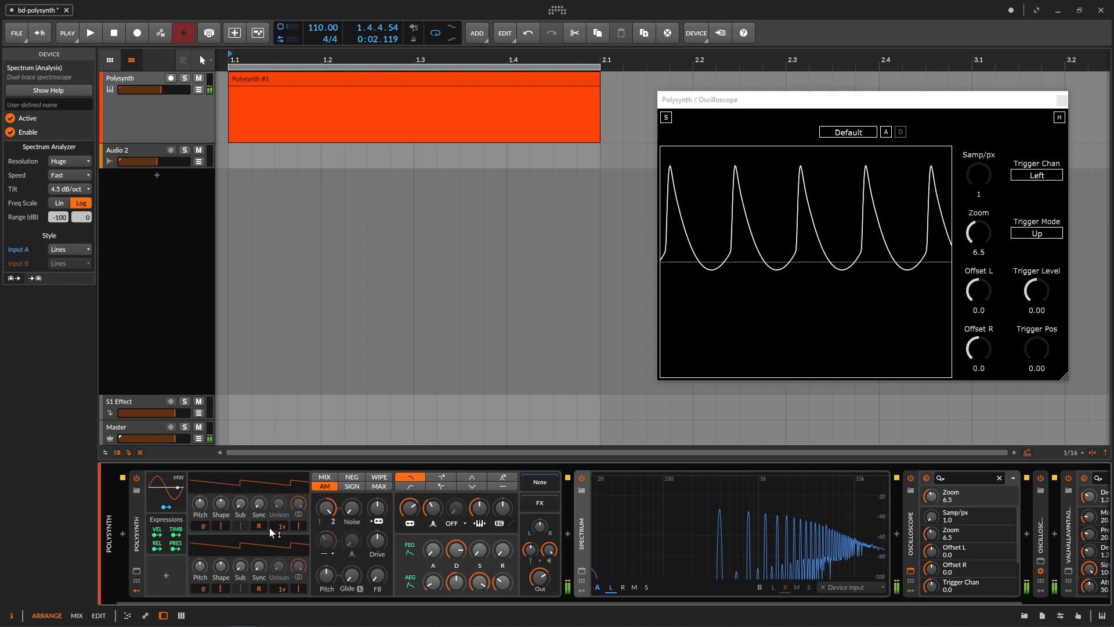
Set both oscillators to 4 unison voices and raise oscillator 2's sub to maximum
left_click_drag(281, 588, 281, 578)
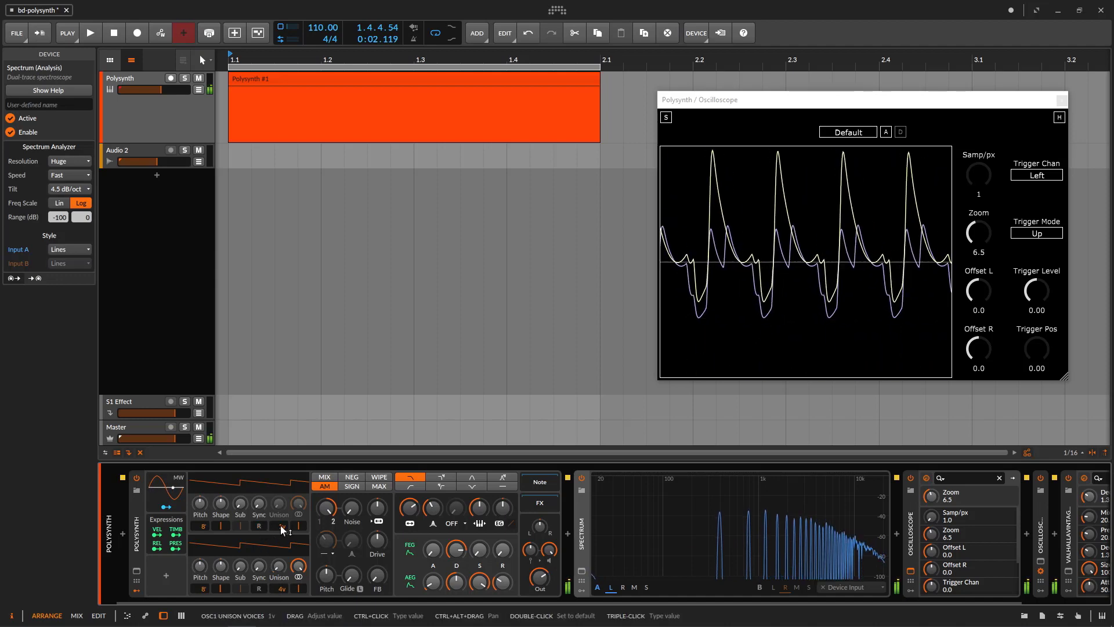
left_click_drag(282, 526, 282, 513)
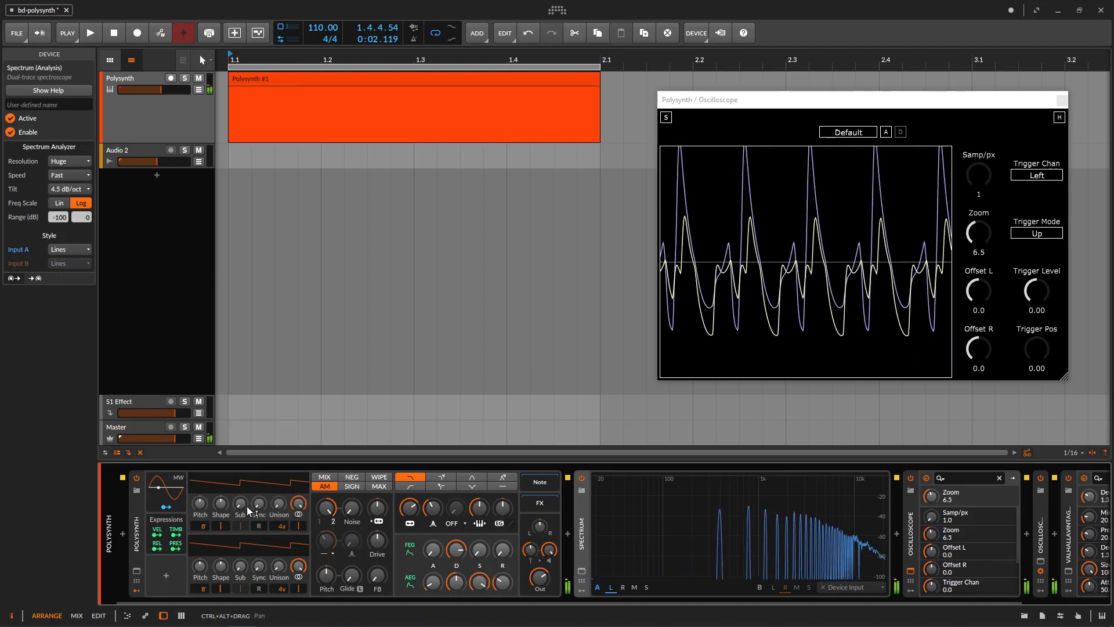
left_click_drag(242, 573, 242, 558)
Set the AM balance to about 84.5 %, and compare it with the MIX, NEG and WIPE blend modes
left_click_drag(327, 508, 326, 505)
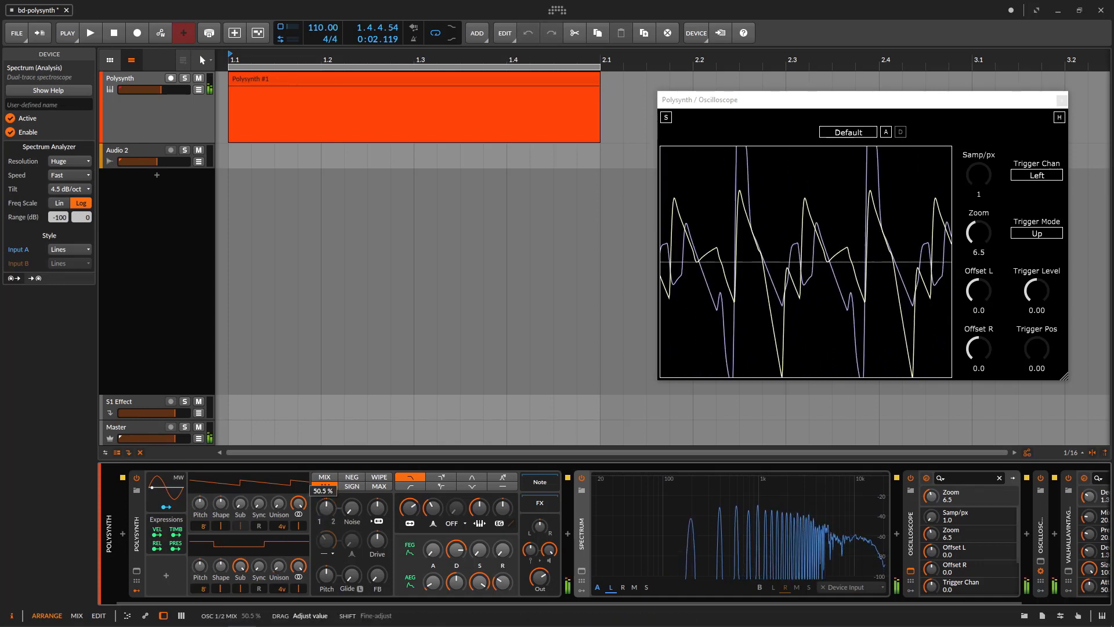
left_click_drag(327, 502, 327, 491)
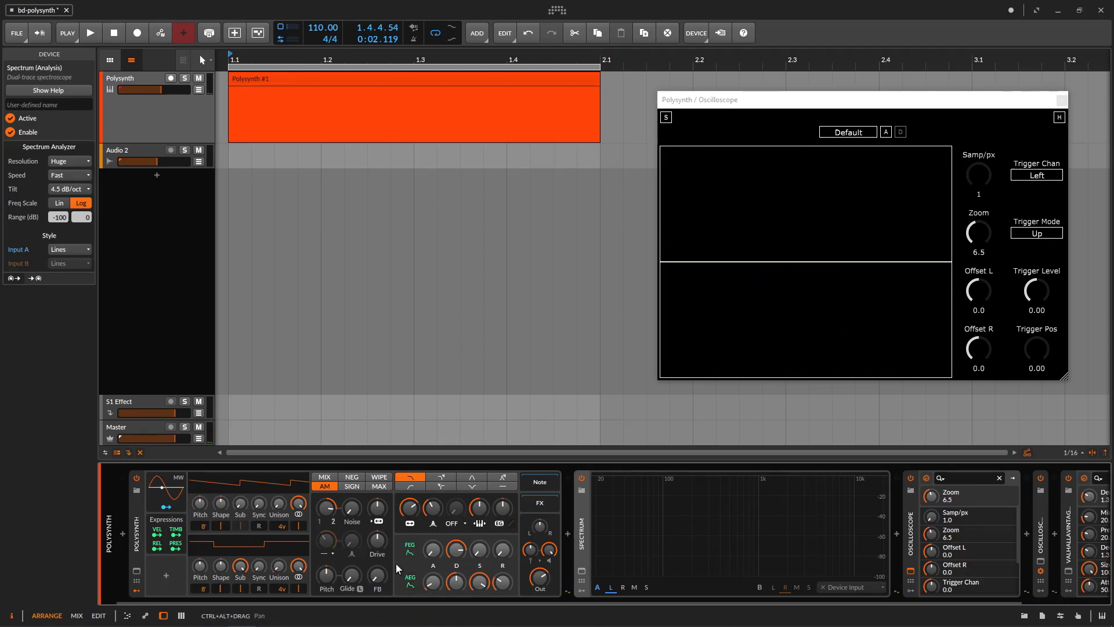
left_click(333, 479)
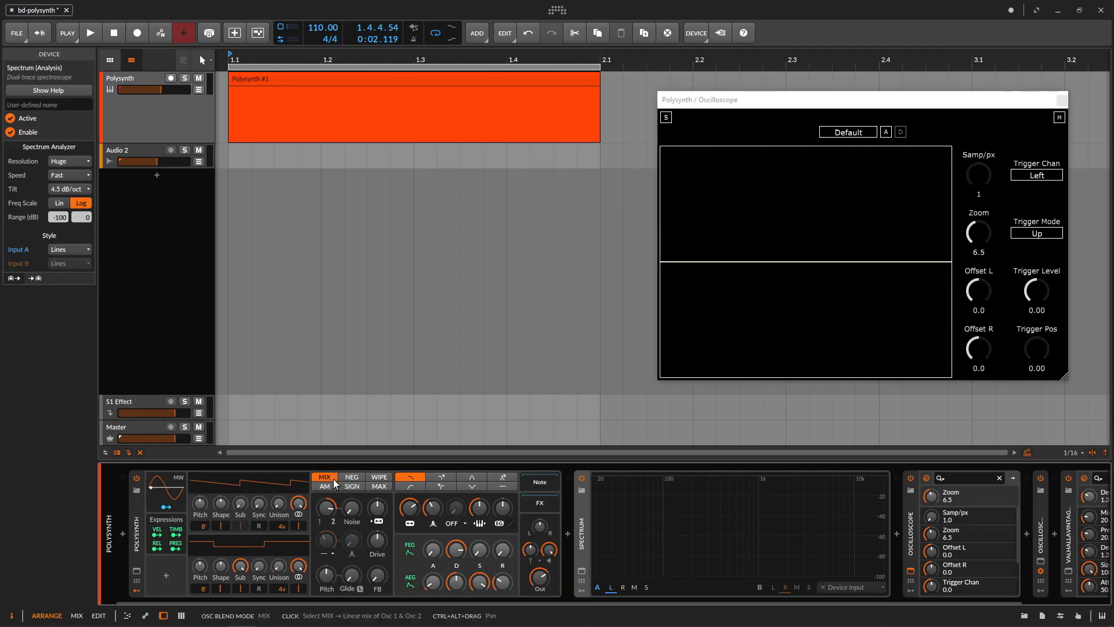
left_click(352, 478)
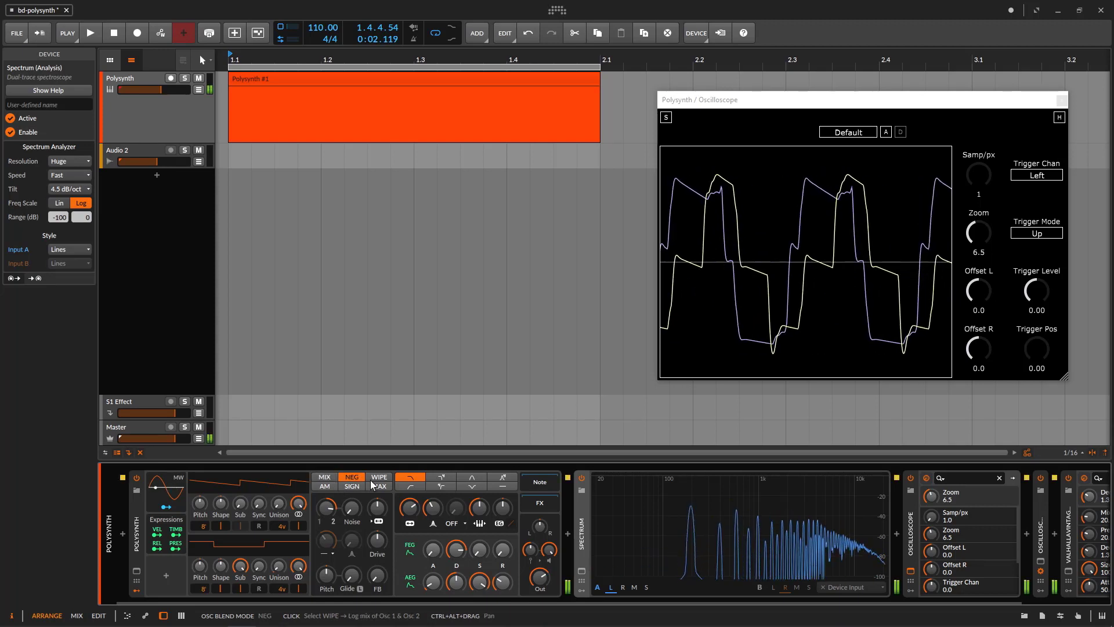
left_click(374, 479)
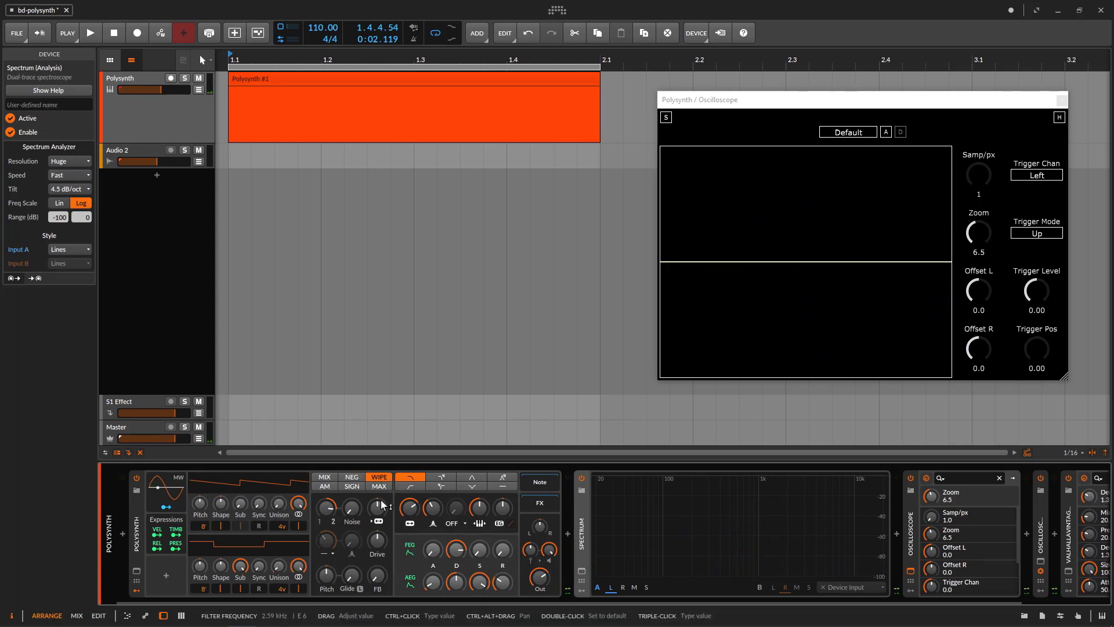
Reset the oscillator balance to 50 %, and compare MIX, WIPE and AM while varying the balance
double_click(330, 509)
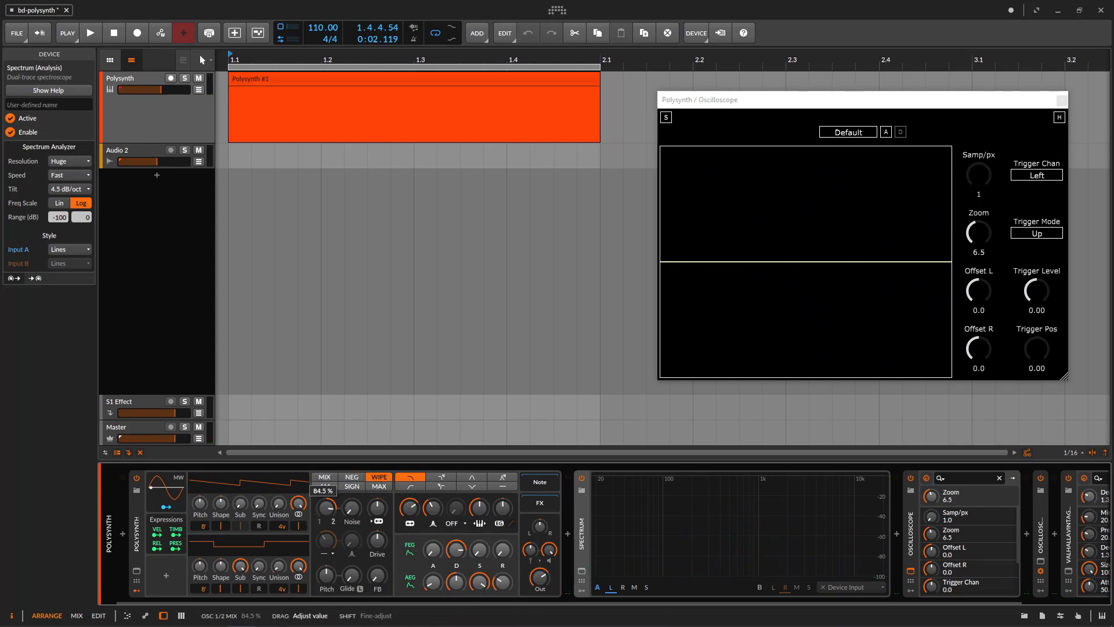
left_click(326, 478)
left_click(382, 478)
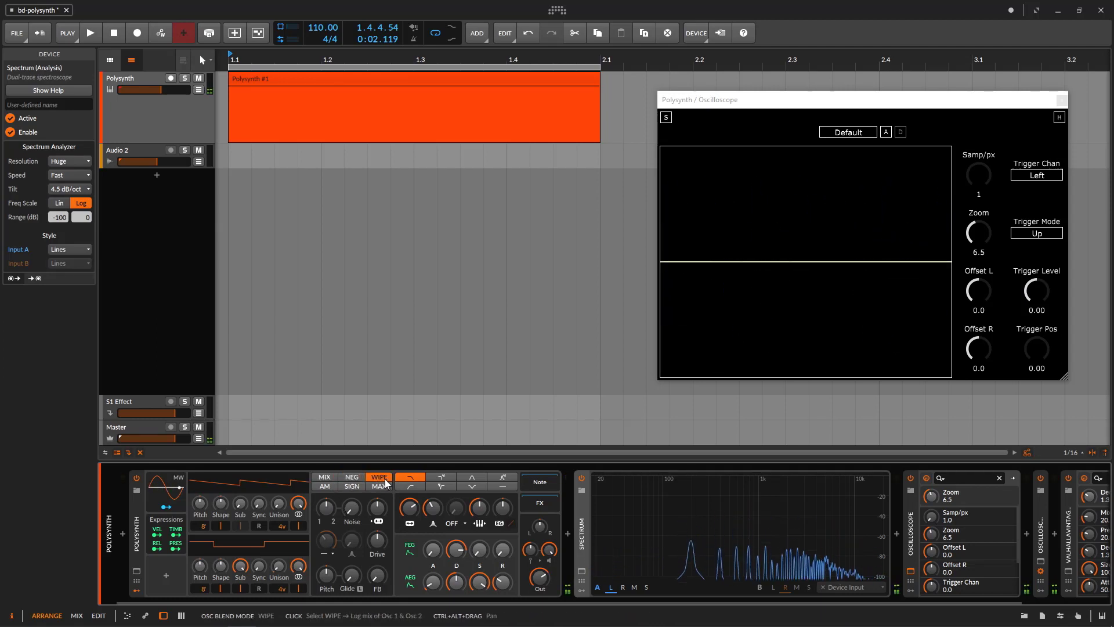
left_click(324, 477)
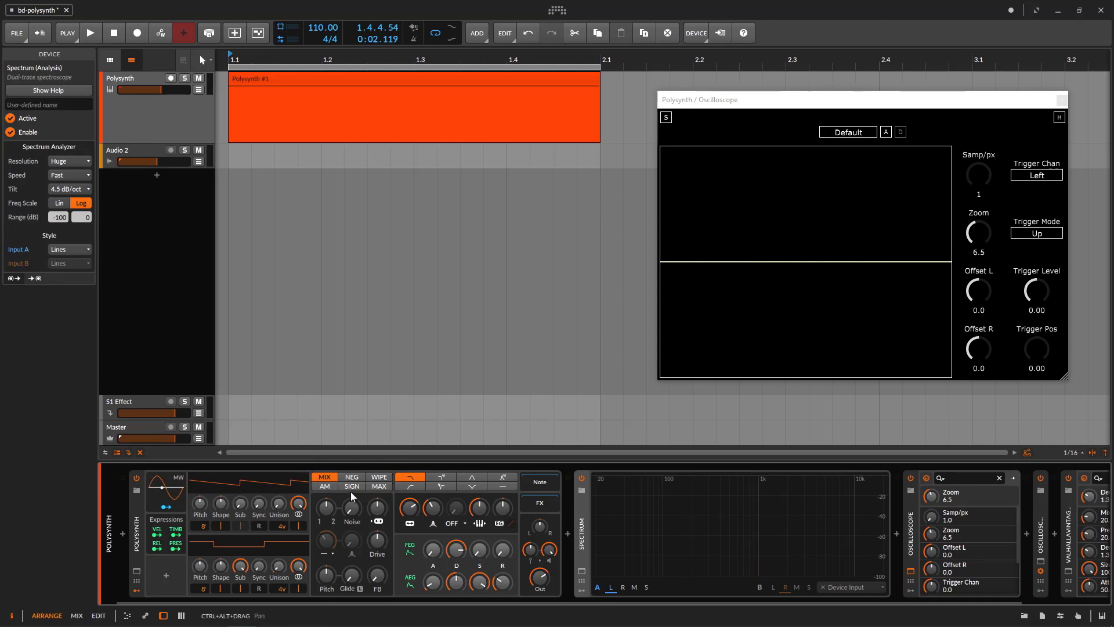
left_click_drag(326, 507, 326, 518)
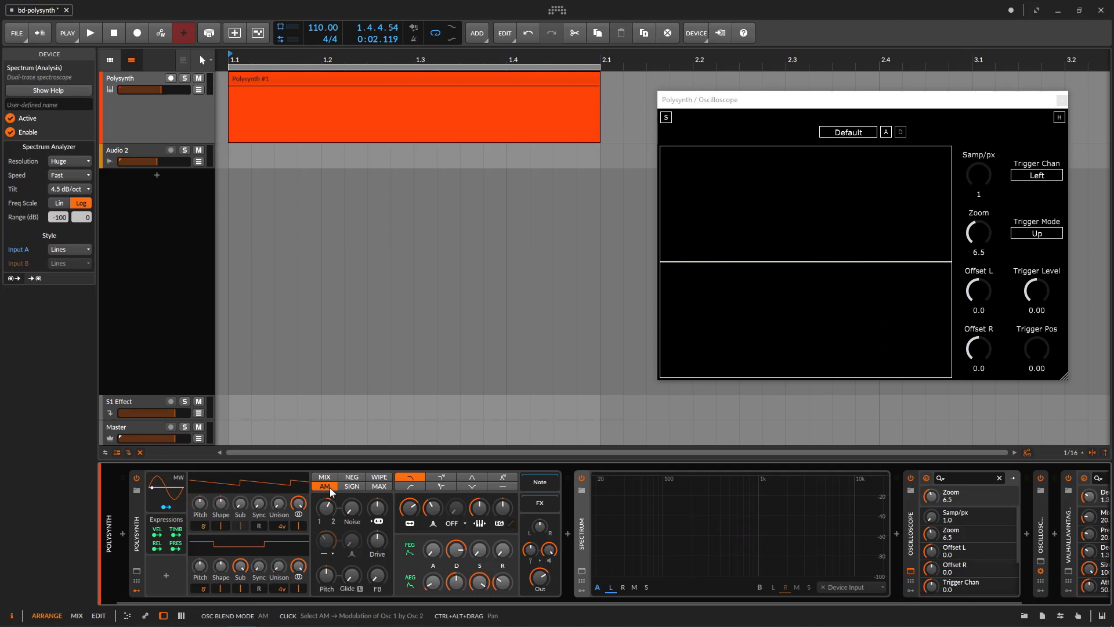
left_click_drag(332, 502, 332, 486)
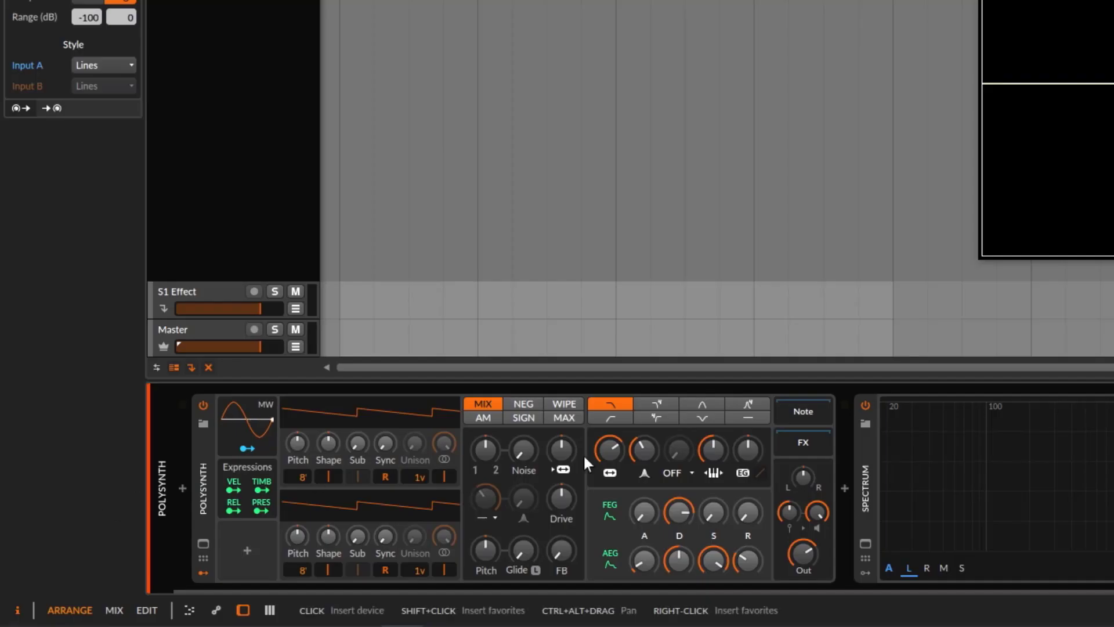
Preview the SIGN blend mode, and sweep the MIX balance from 0 % to 100 % with both oscillators at 8'
left_click(531, 416)
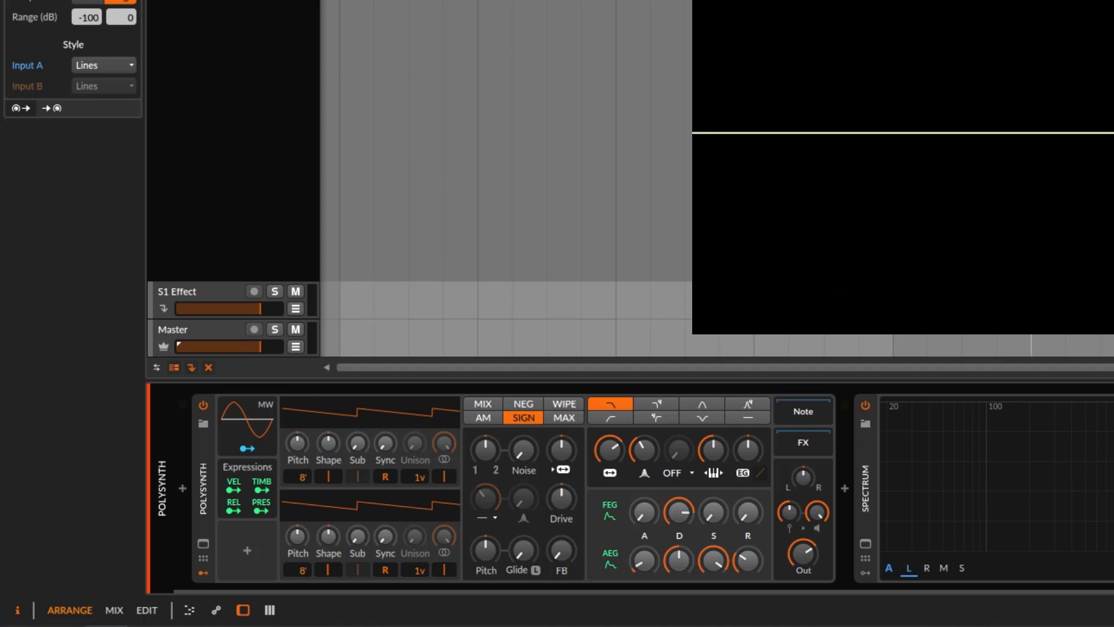
left_click(495, 403)
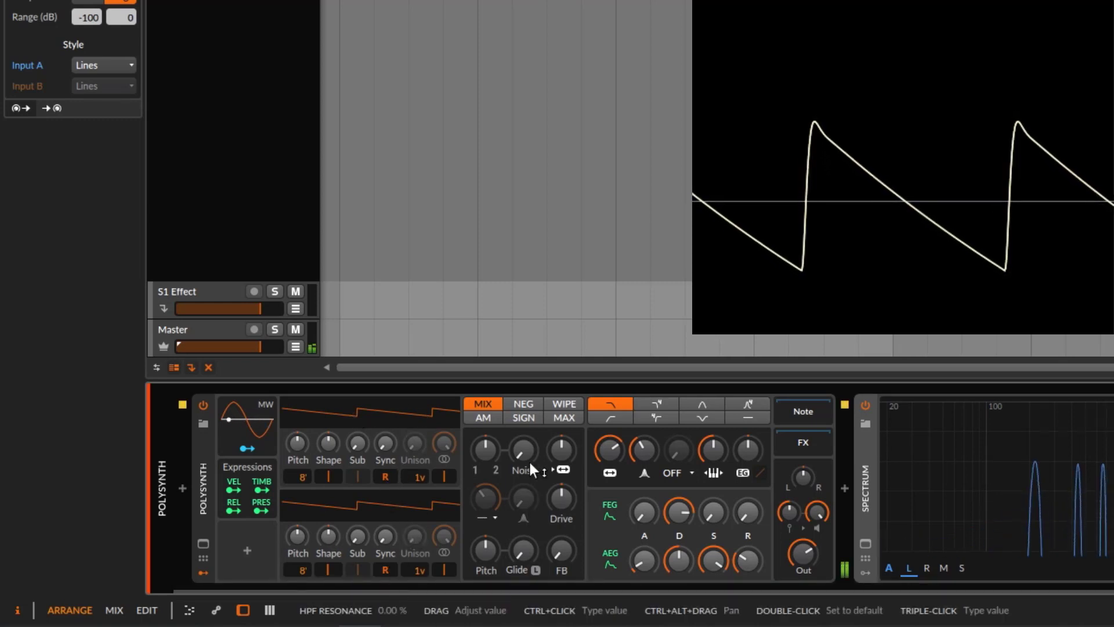
left_click_drag(490, 444, 490, 482)
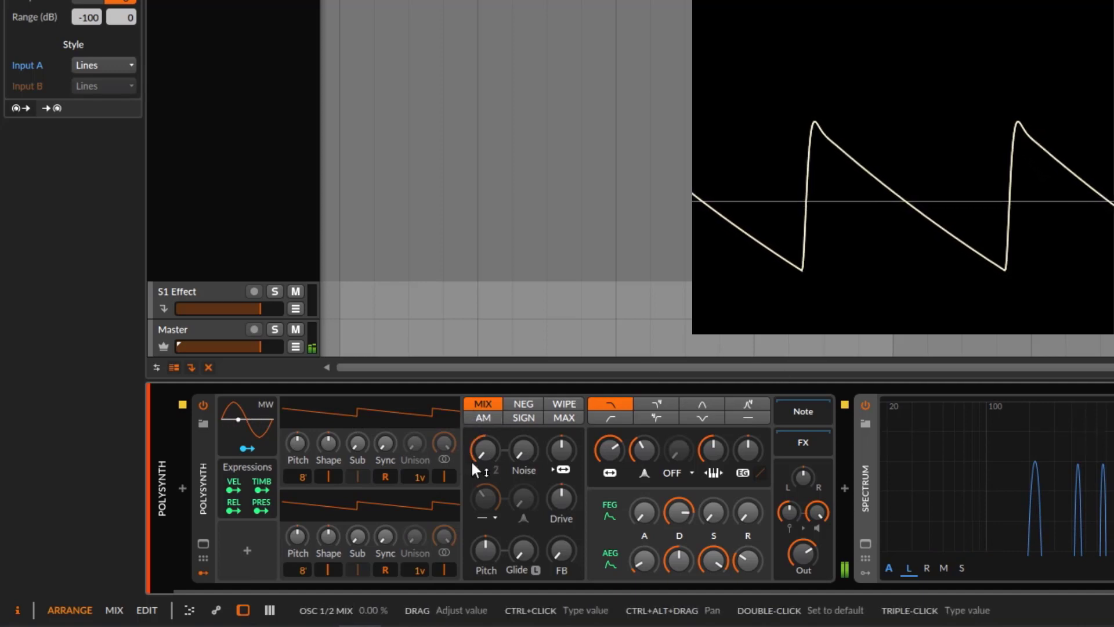
left_click_drag(487, 451, 486, 383)
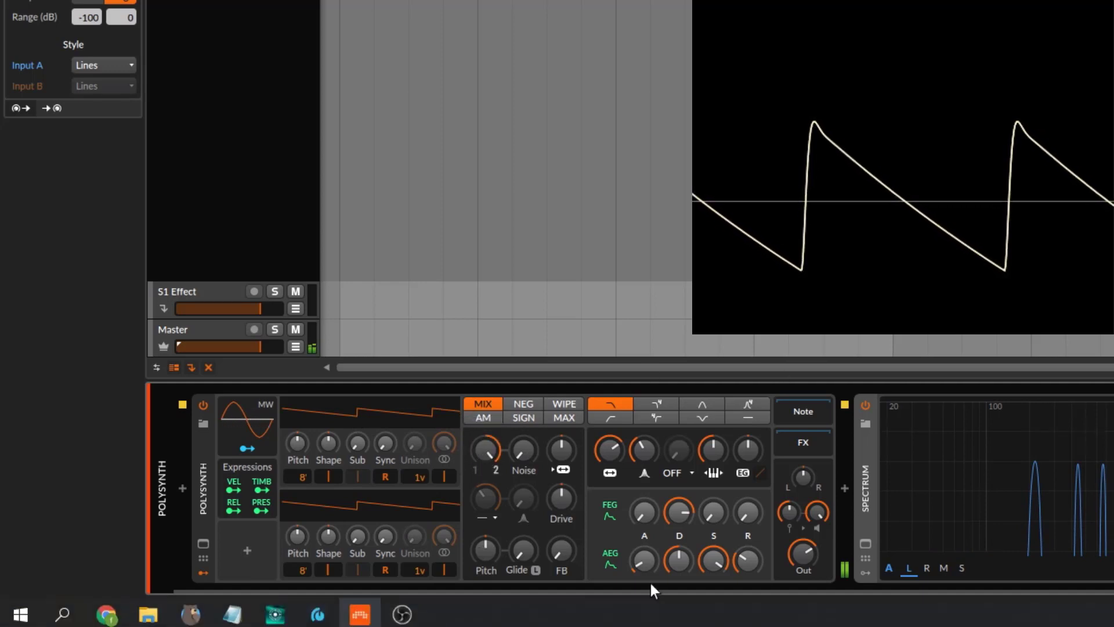
Switch to SIGN, sweep its balance fully to each oscillator, and reset it to 50 %
left_click(530, 419)
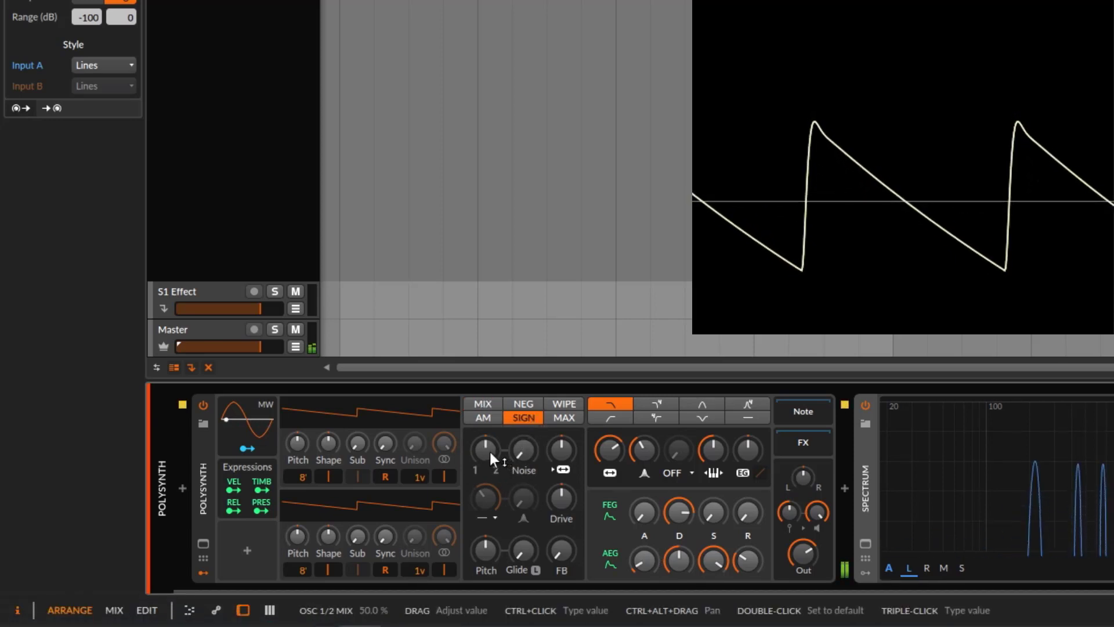
left_click_drag(489, 452, 490, 511)
left_click_drag(490, 451, 490, 383)
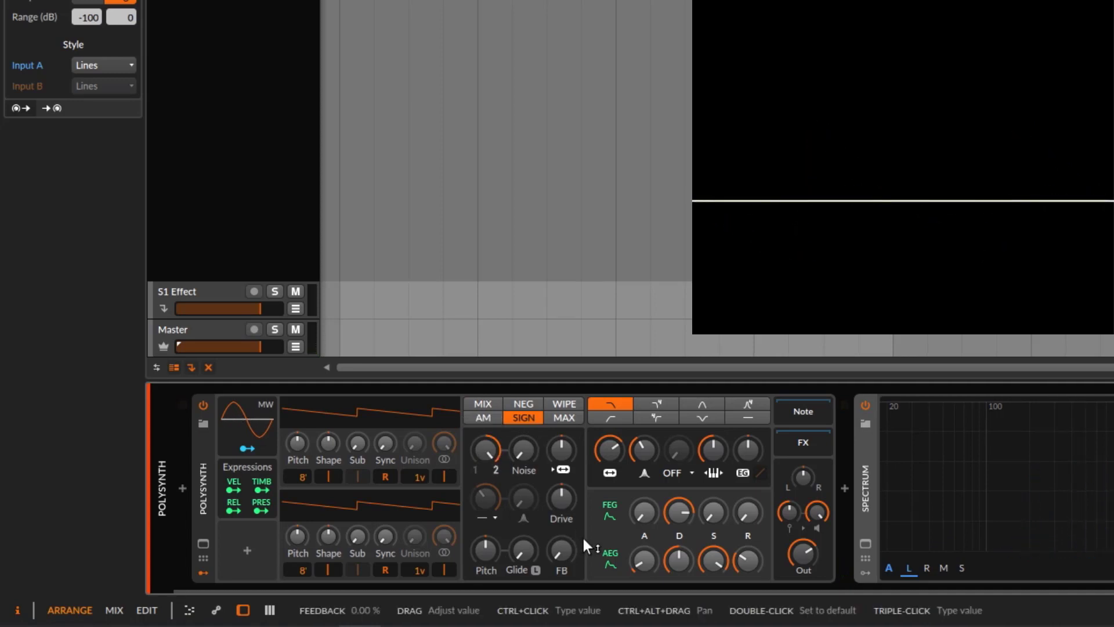
double_click(487, 450)
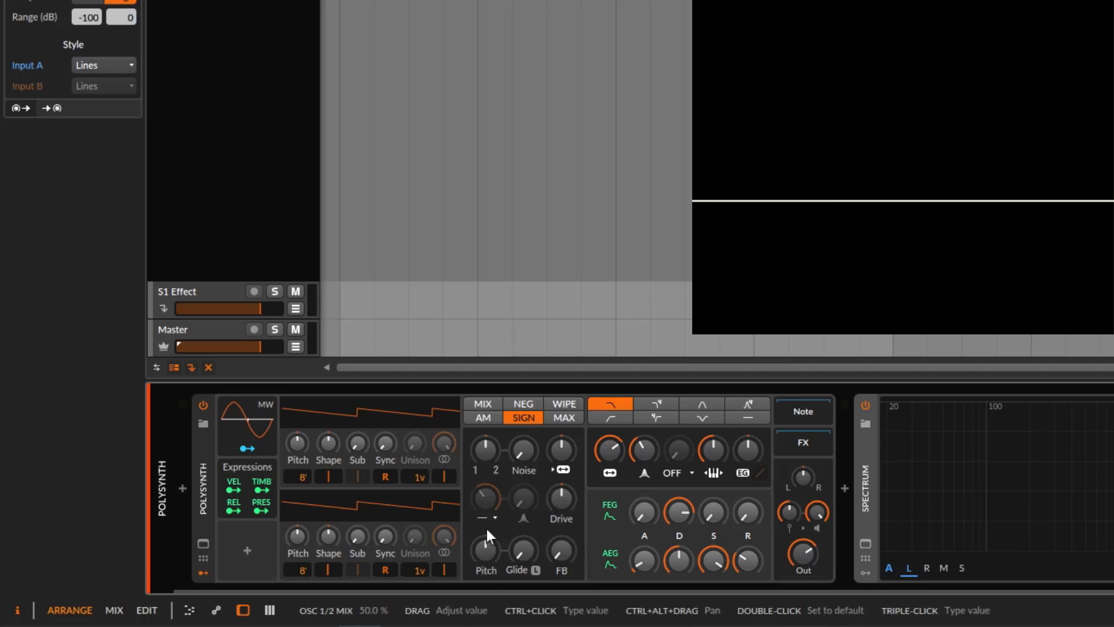
left_click_drag(481, 455, 476, 407)
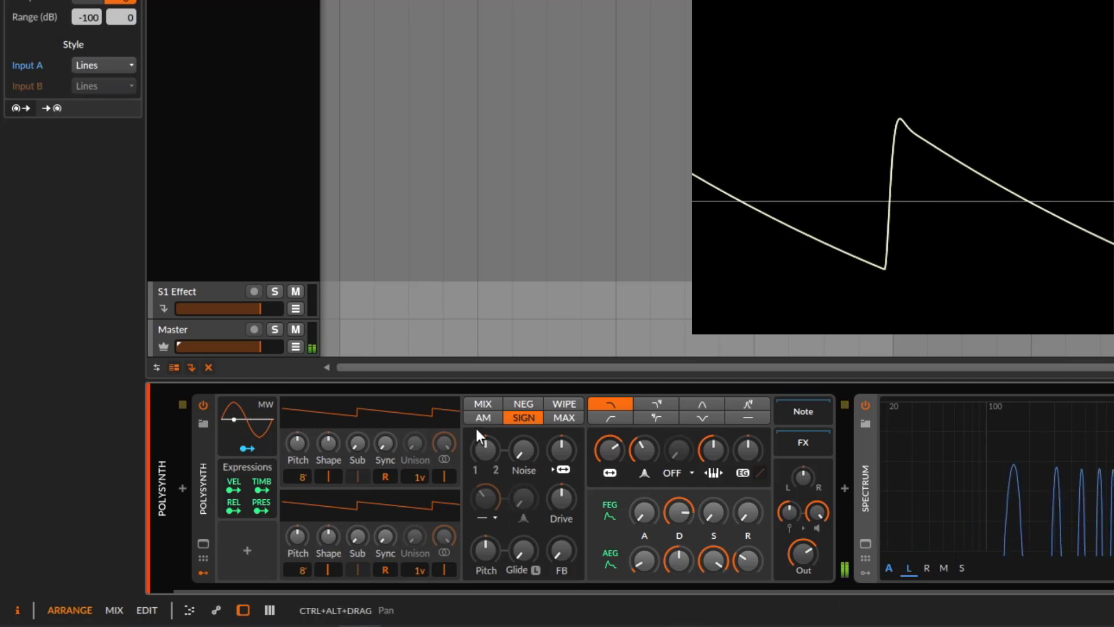
Return to MIX, and try oscillator 2 at 1' before setting its octave to 2'
left_click(485, 409)
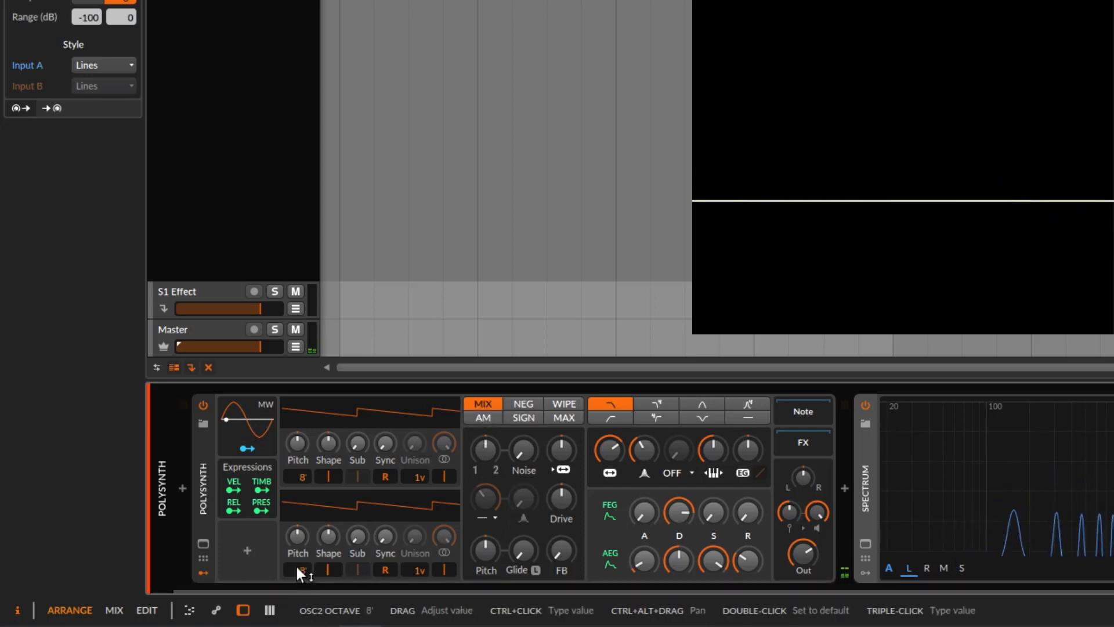
mouse_move(297, 567)
left_mouse_down()
mouse_move(295, 548)
mouse_move(298, 570)
left_mouse_up()
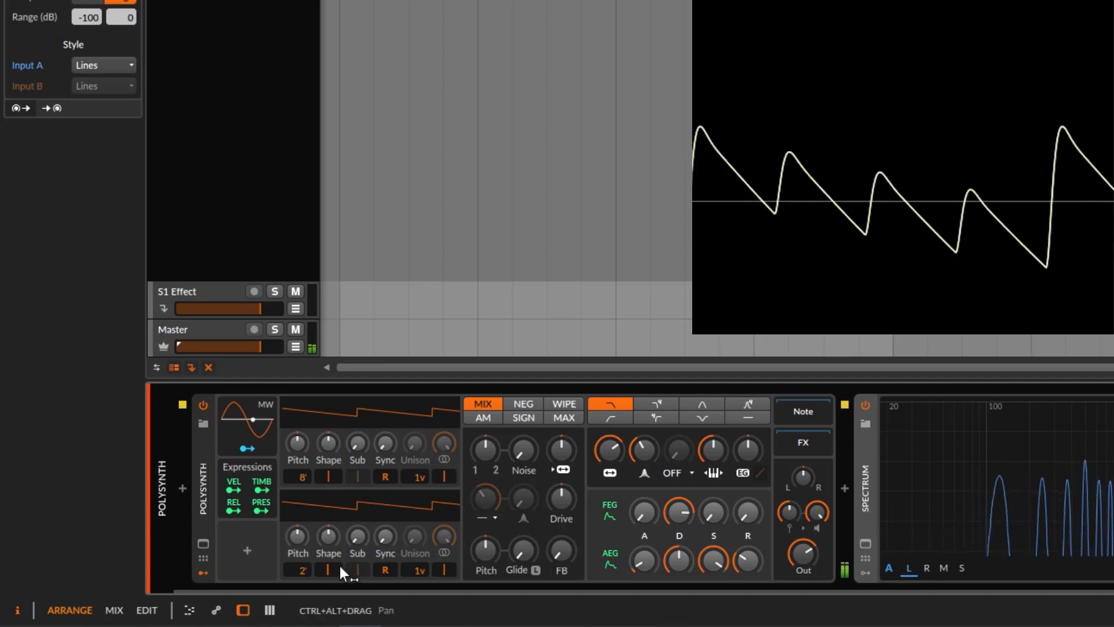
left_click_drag(302, 570, 302, 581)
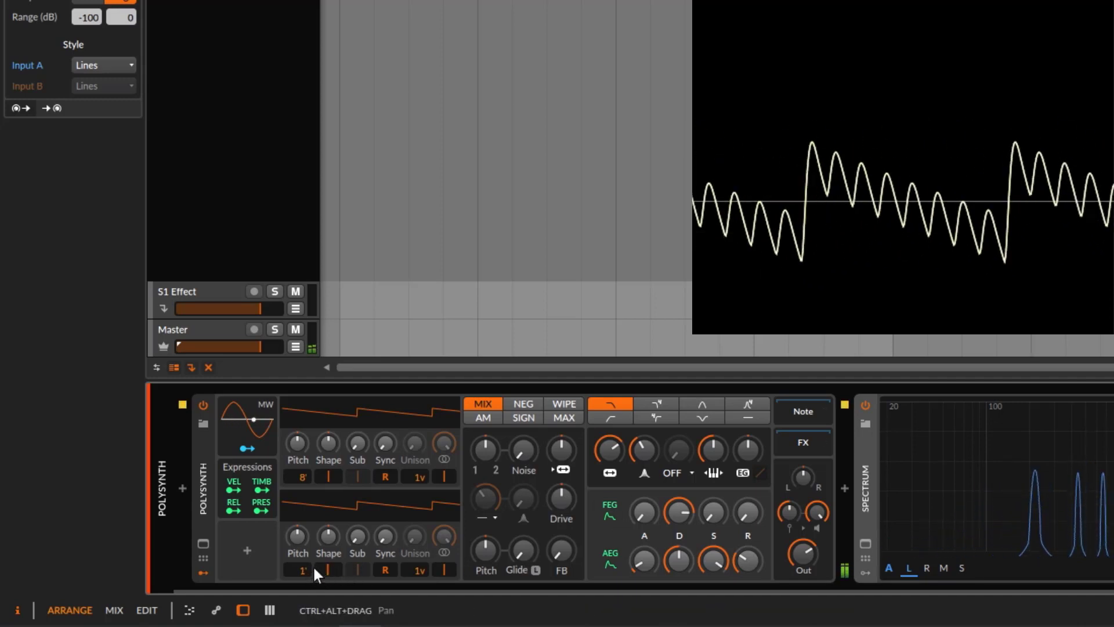
left_click_drag(300, 564, 300, 548)
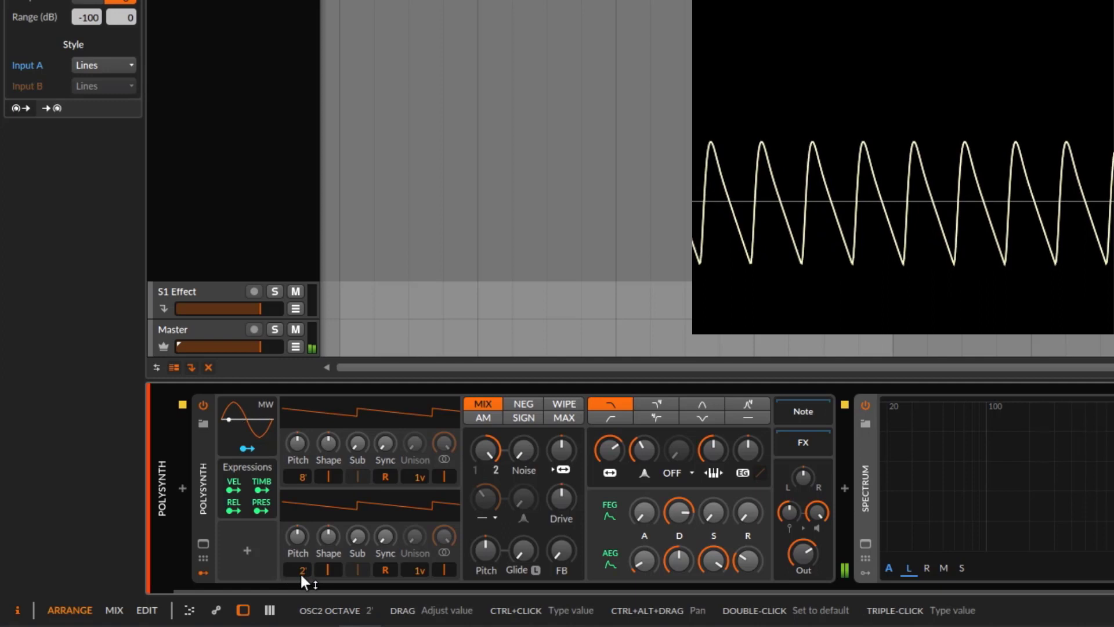
Sweep the MIX balance from 0 % to 100 % with oscillator 2 at 2', and select the SIGN blend mode
left_click_drag(485, 449, 485, 510)
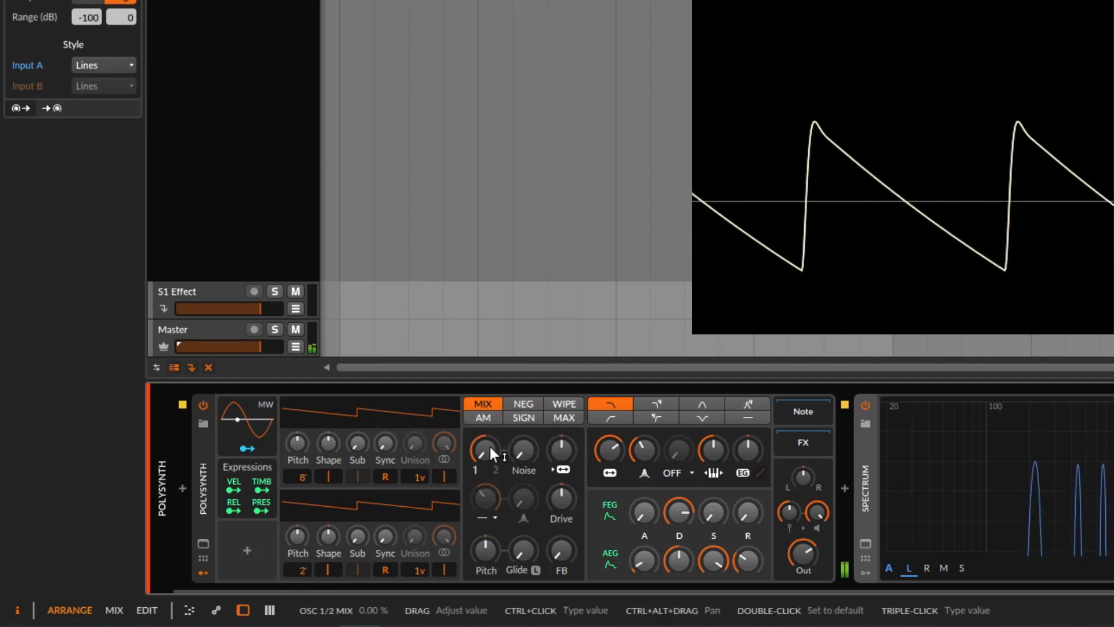
left_click_drag(485, 472, 485, 413)
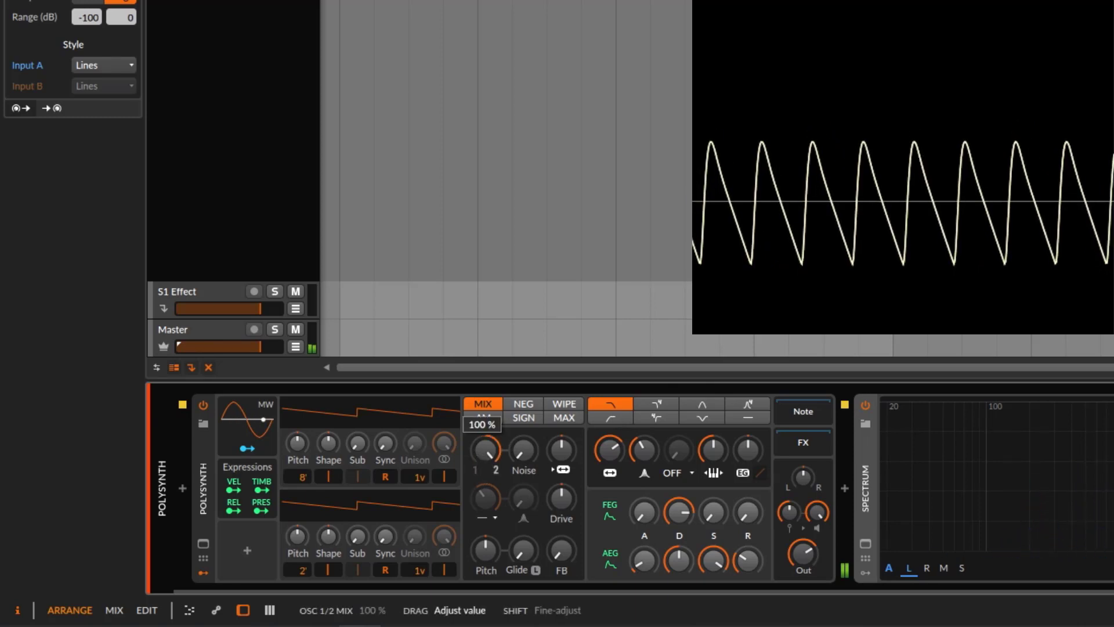
left_click(527, 423)
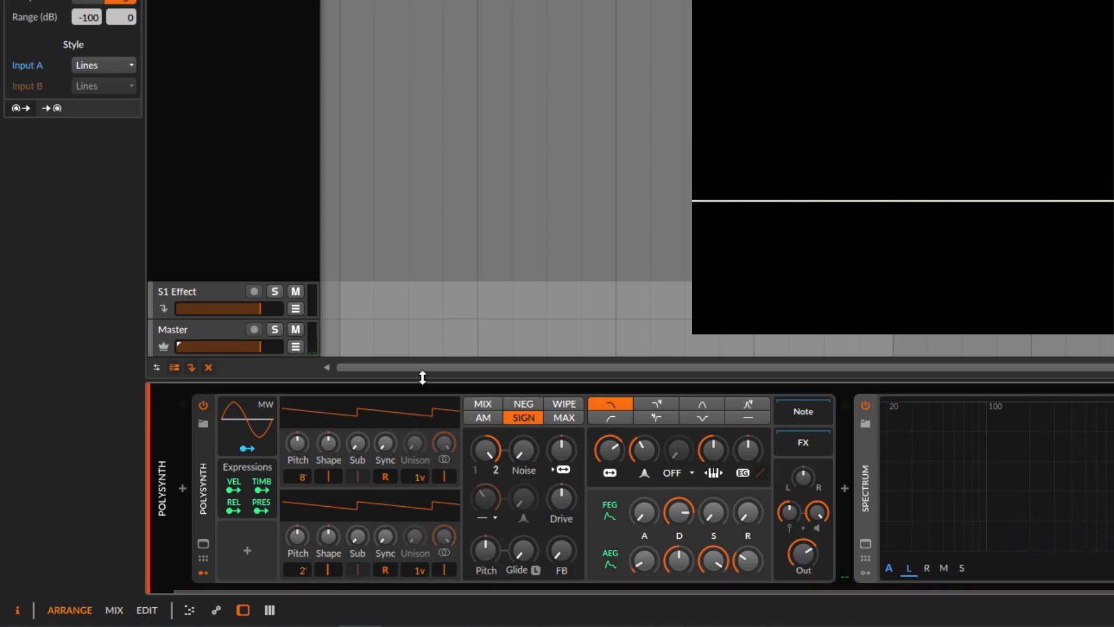
Sweep the SIGN balance fully back and forth between oscillator 1 and oscillator 2
mouse_move(497, 469)
left_mouse_down()
mouse_move(496, 481)
mouse_move(492, 455)
left_mouse_up()
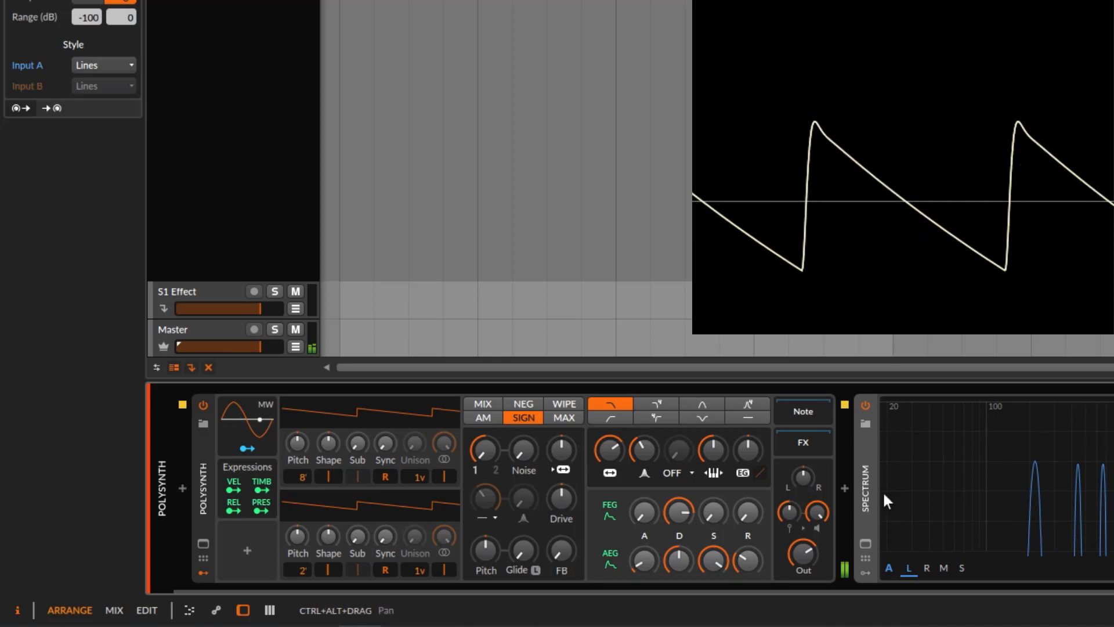
left_click_drag(482, 452, 484, 395)
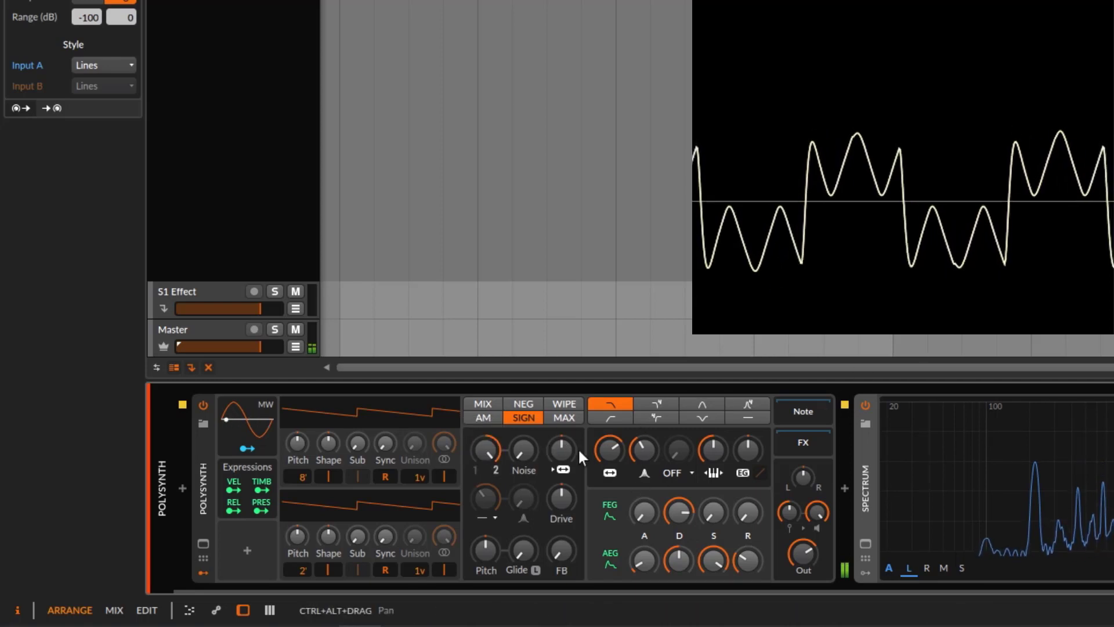
left_click_drag(487, 450, 486, 496)
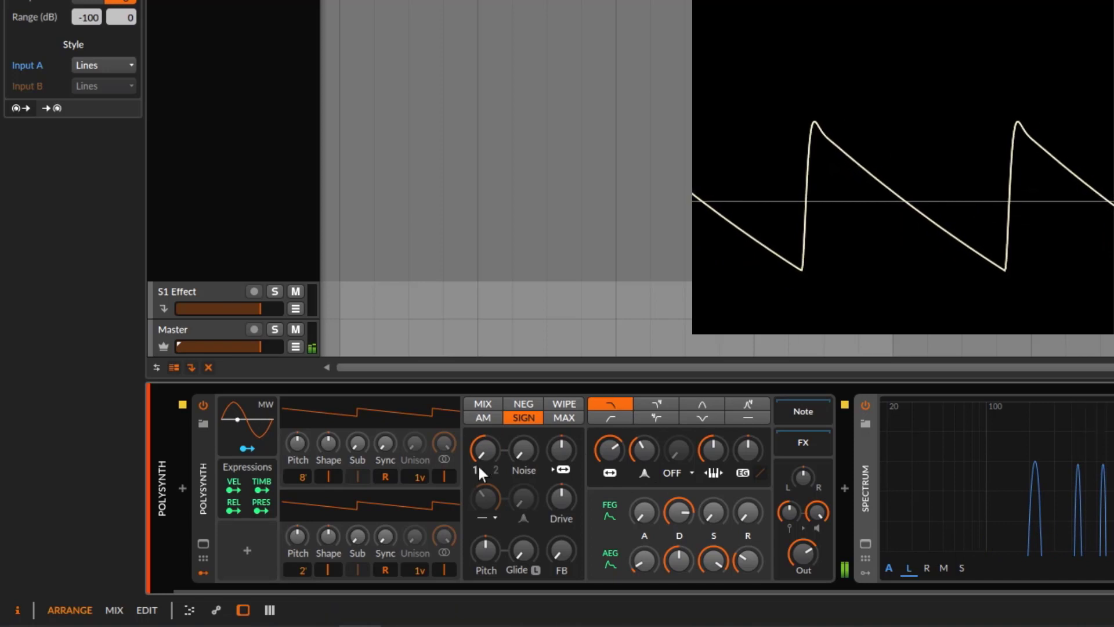
left_click_drag(476, 453, 476, 429)
Compare MIX and SIGN with the balance fully on oscillator 2, and vary the balance in SIGN
left_click(483, 404)
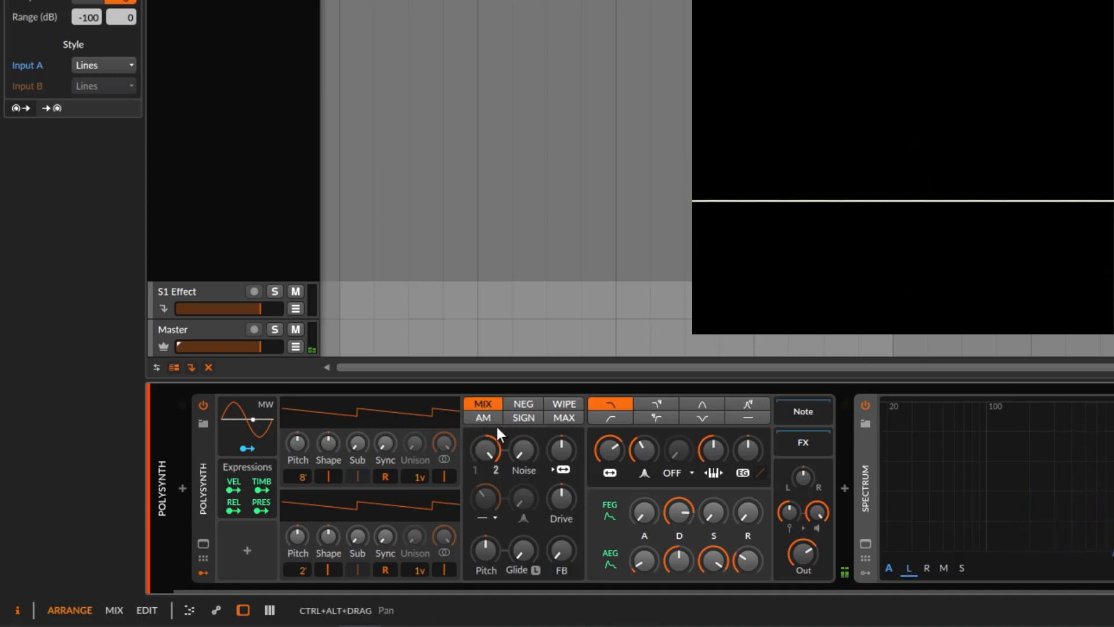
left_click(526, 417)
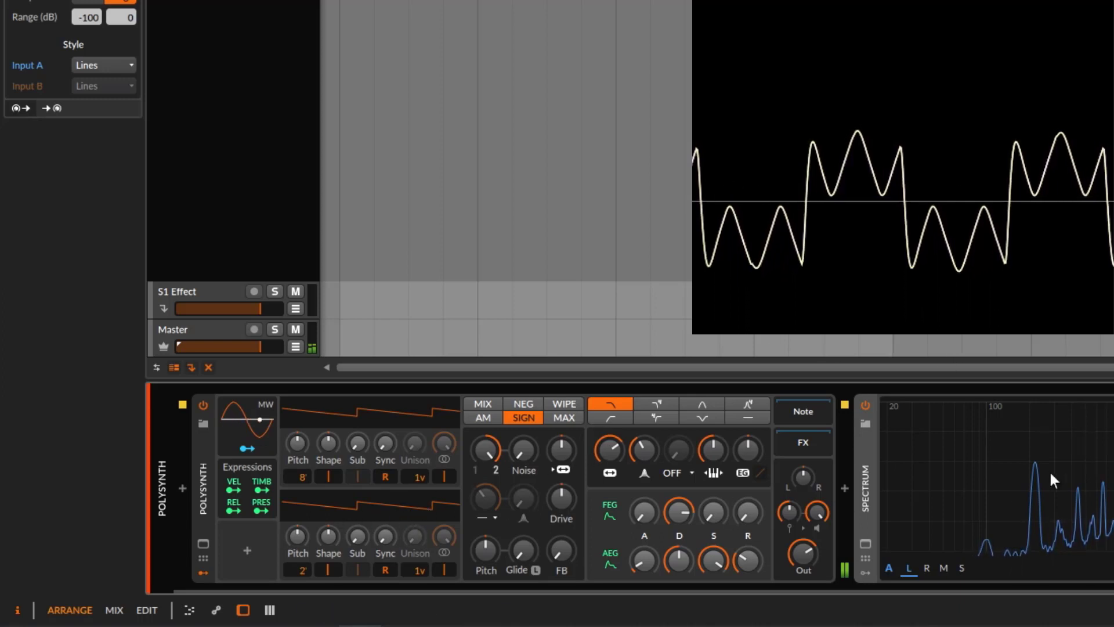
mouse_move(485, 451)
left_mouse_down()
mouse_move(485, 498)
mouse_move(485, 453)
mouse_move(485, 476)
mouse_move(485, 464)
left_mouse_up()
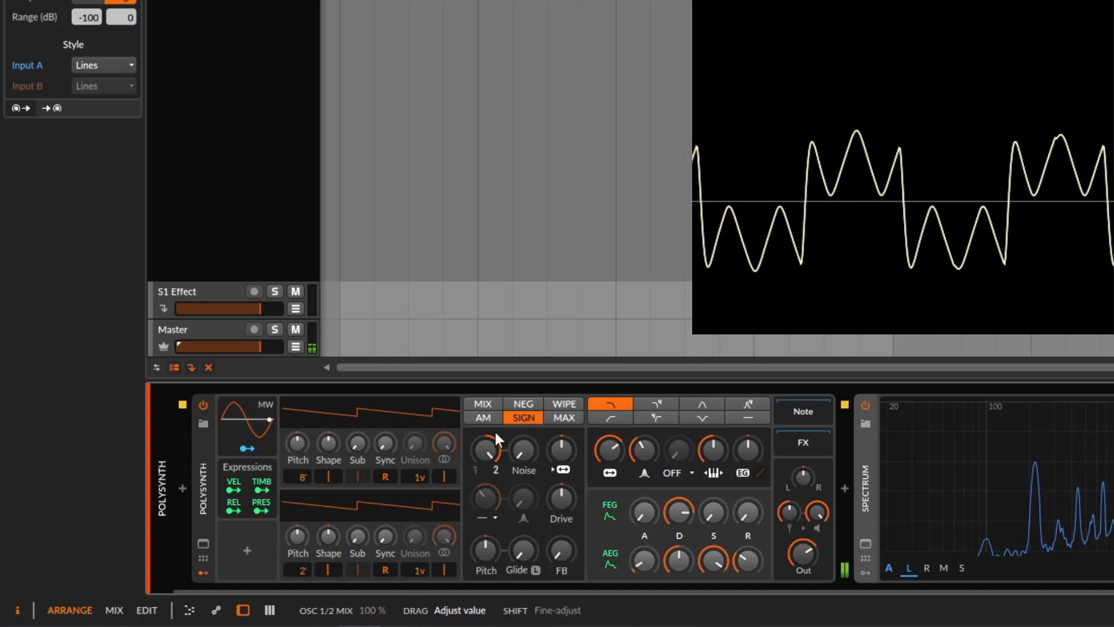
left_click(490, 398)
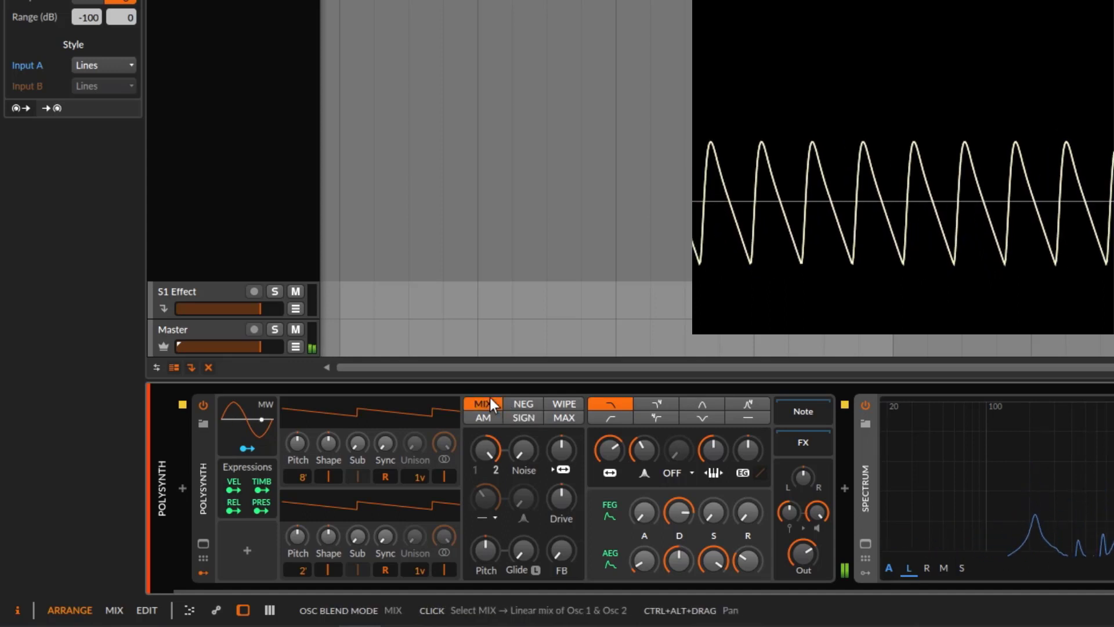
left_click(527, 416)
left_click_drag(497, 446, 486, 428)
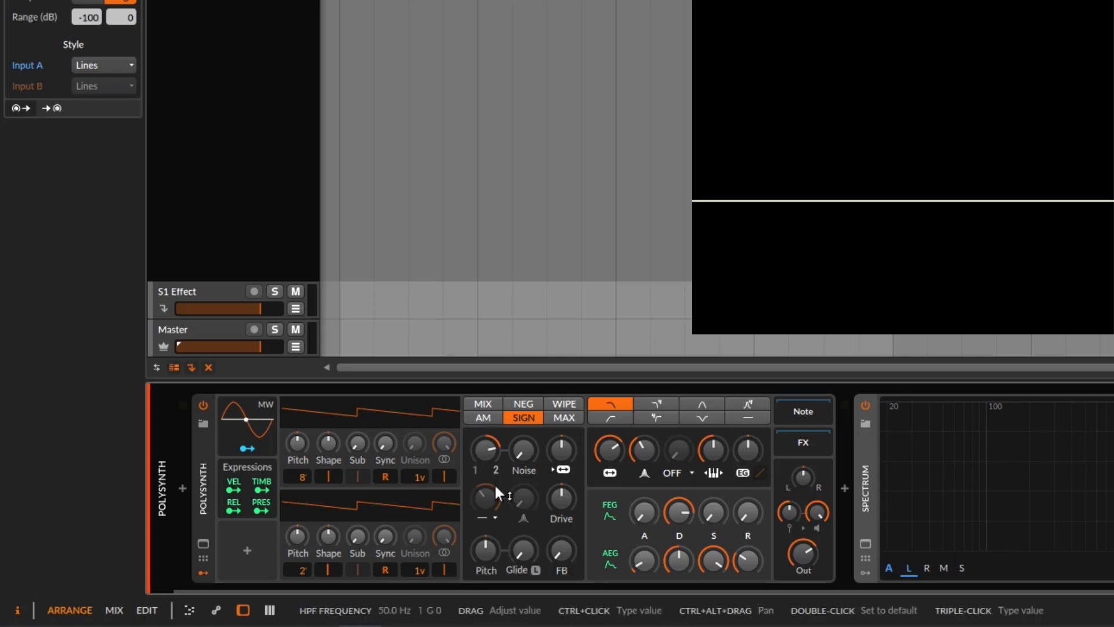
mouse_move(489, 456)
left_mouse_down()
mouse_move(490, 435)
mouse_move(486, 463)
left_mouse_up()
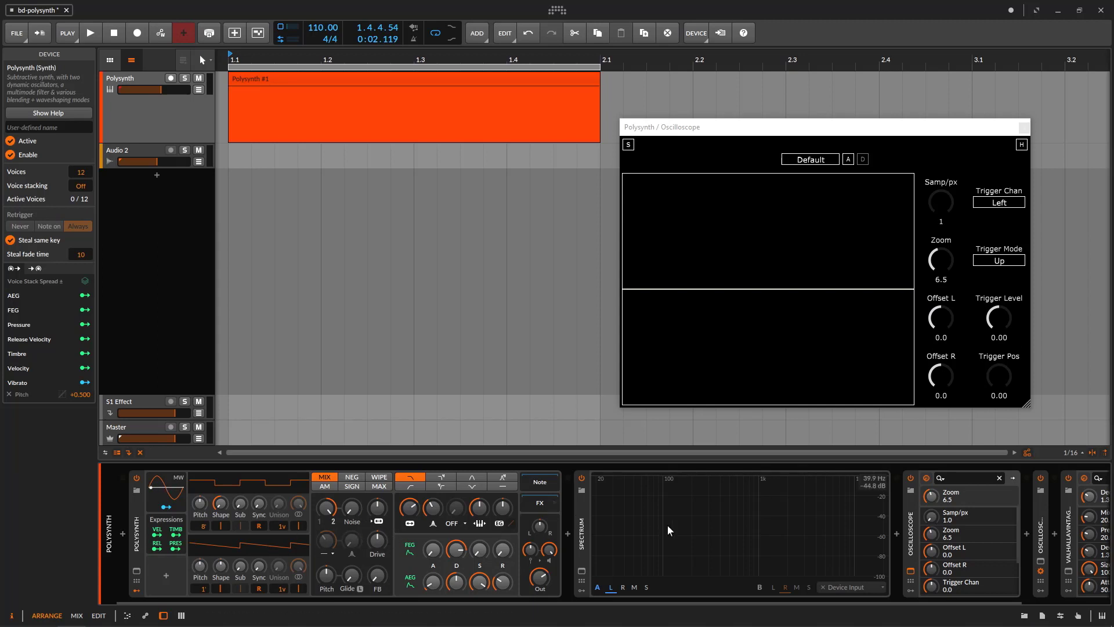
Close the Oscilloscope window, open Polysynth's expanded view, and sweep the MIX balance fully between both oscillators
left_click(1025, 127)
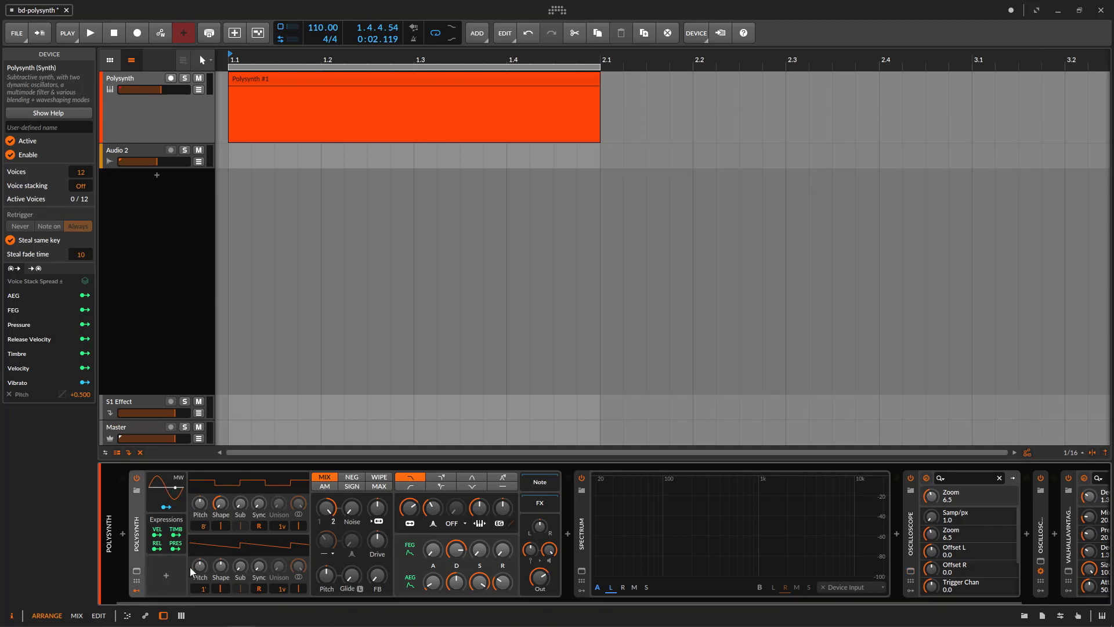
left_click(137, 573)
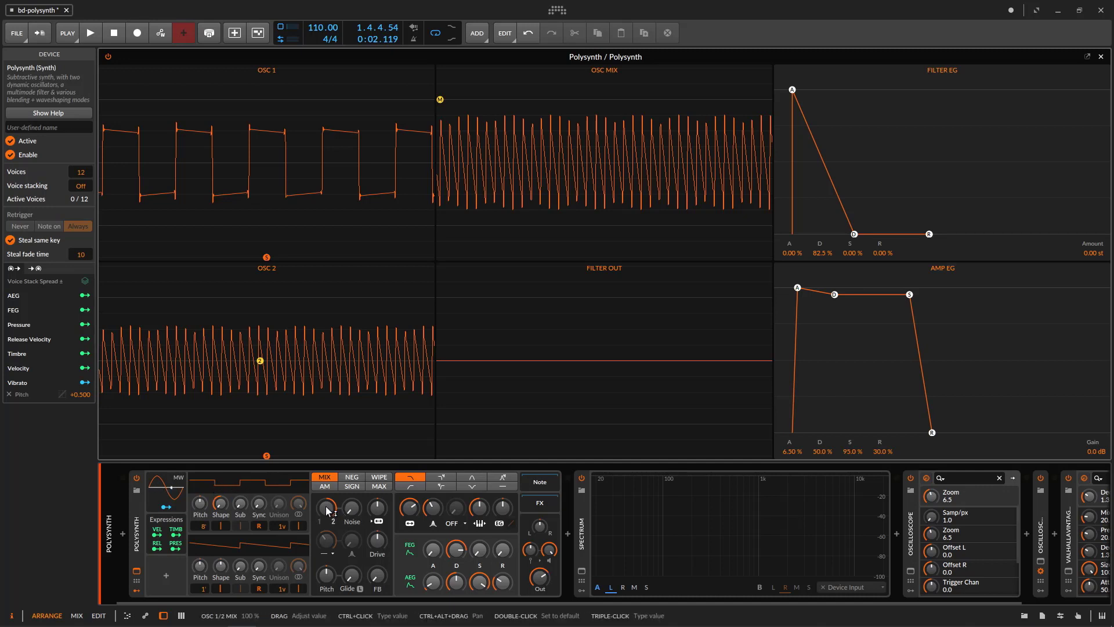
left_click_drag(327, 508, 326, 523)
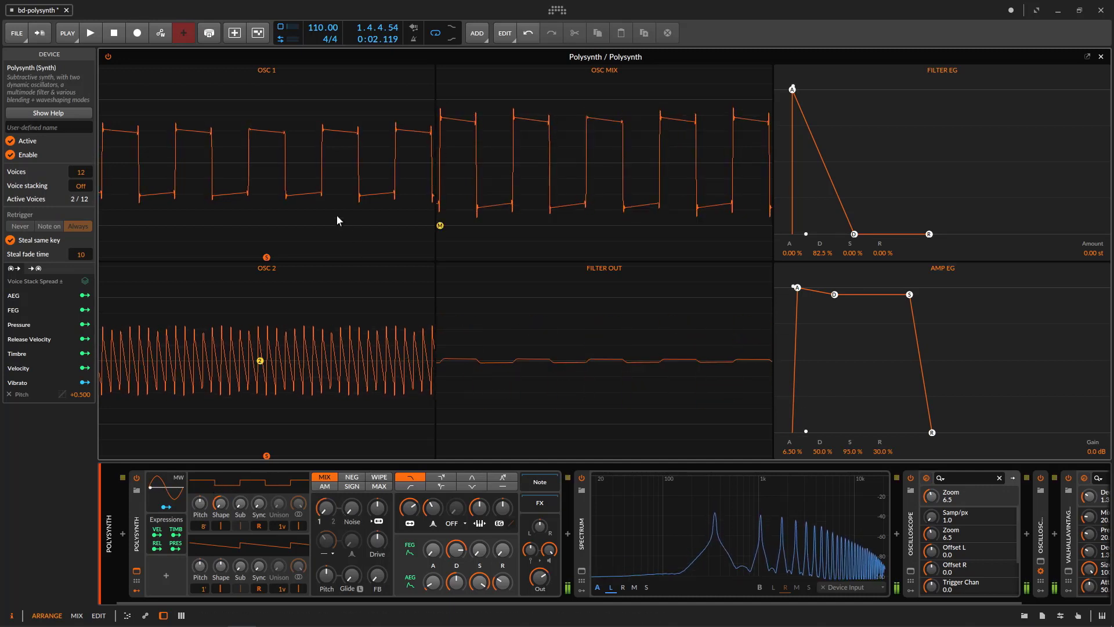
left_click_drag(326, 508, 327, 410)
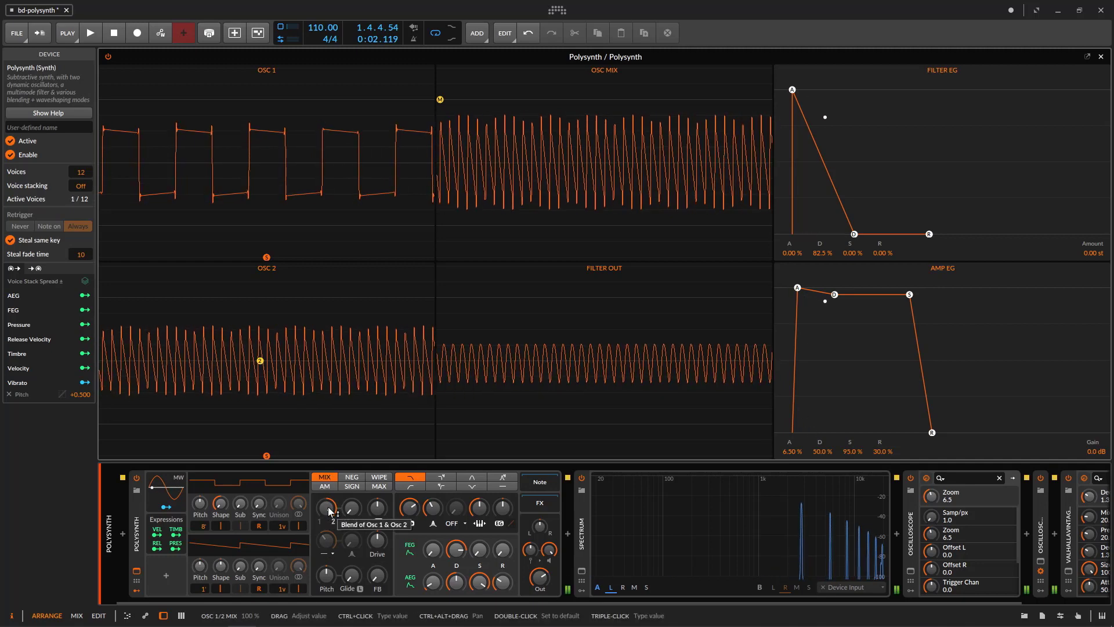
left_click_drag(328, 507, 328, 567)
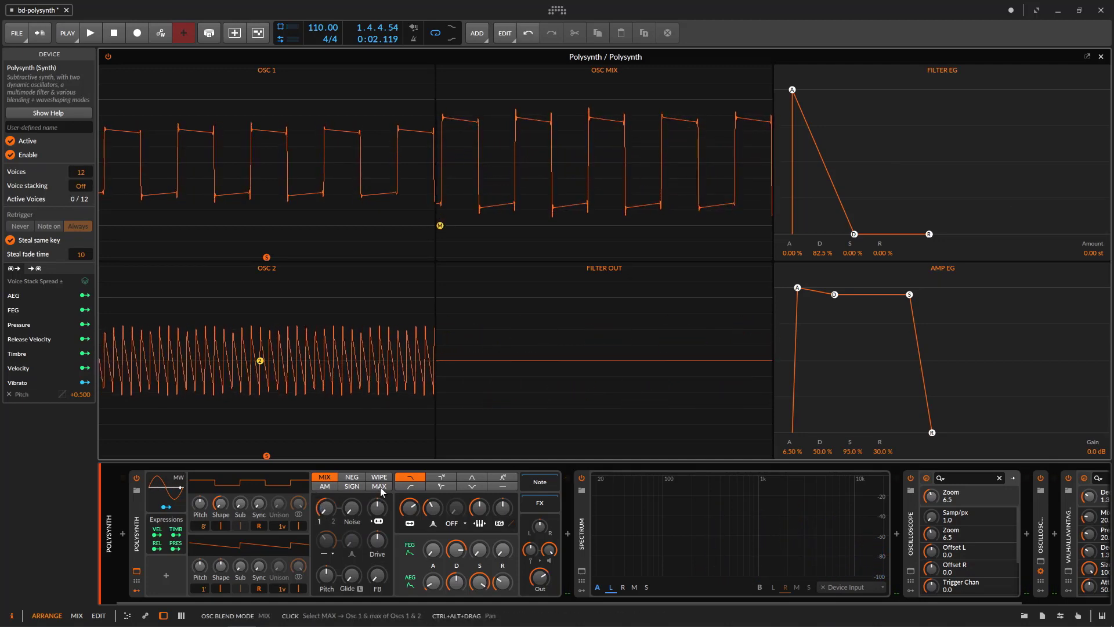
Select the MAX blend mode, and raise its balance in stages from oscillator 1 fully to oscillator 2
left_click(369, 486)
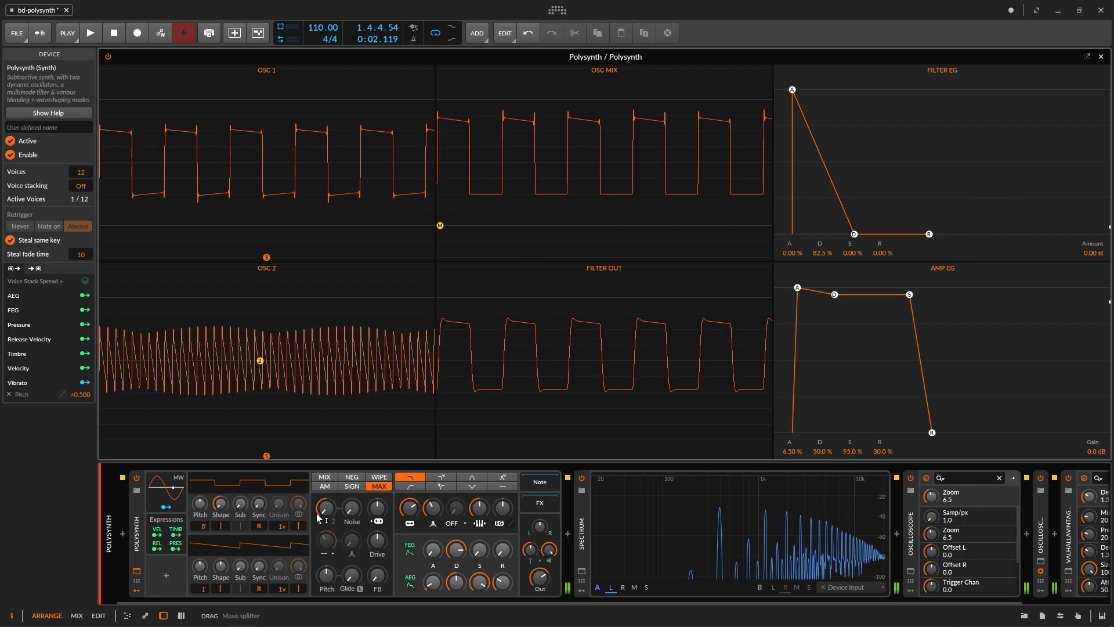
key("ctrl+z")
left_click_drag(324, 508, 325, 492)
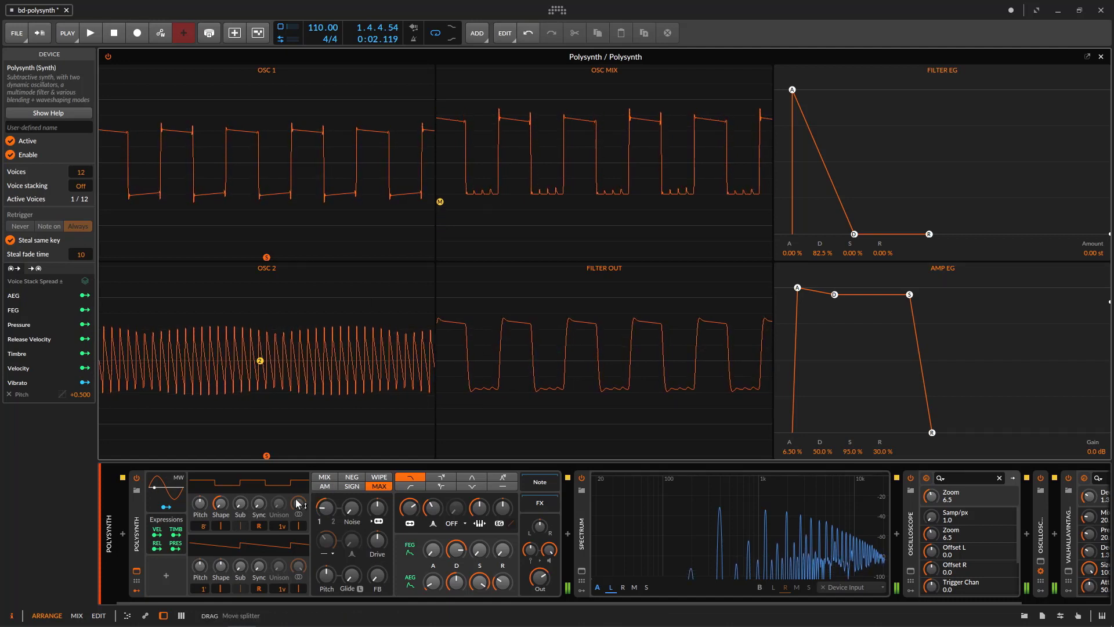
left_click_drag(325, 507, 325, 487)
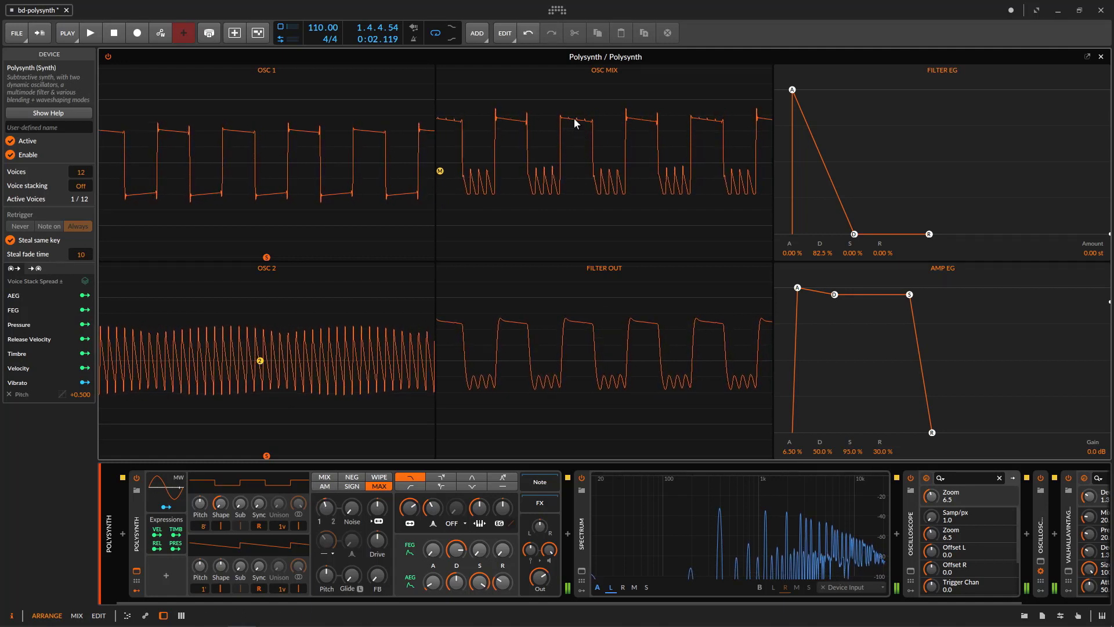
left_click_drag(326, 507, 326, 472)
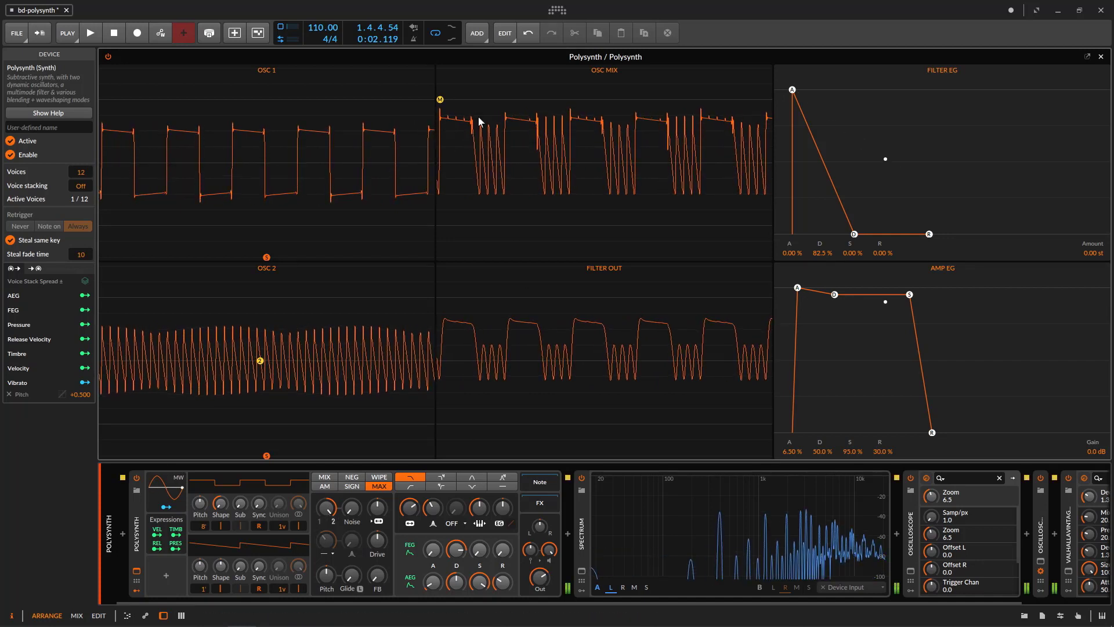
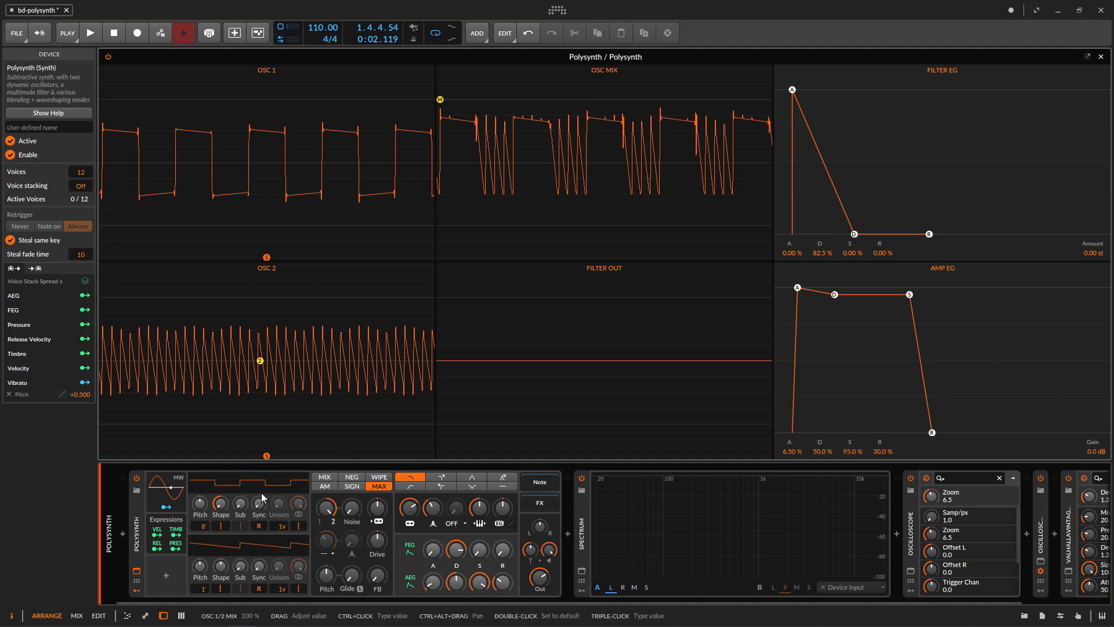
Change both oscillators' shapes and unison settings, using 4 voices for oscillator 1 and 5 voices at 4' for oscillator 2
left_click(138, 513)
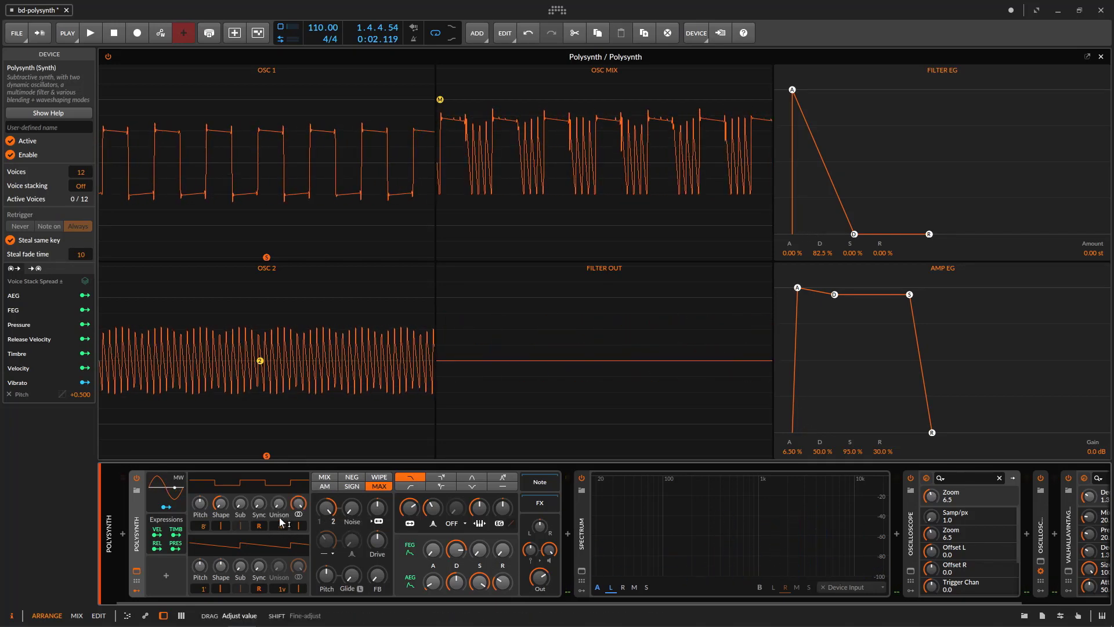
mouse_move(220, 503)
left_mouse_down()
mouse_move(221, 519)
mouse_move(221, 508)
left_mouse_up()
left_click_drag(221, 567, 206, 592)
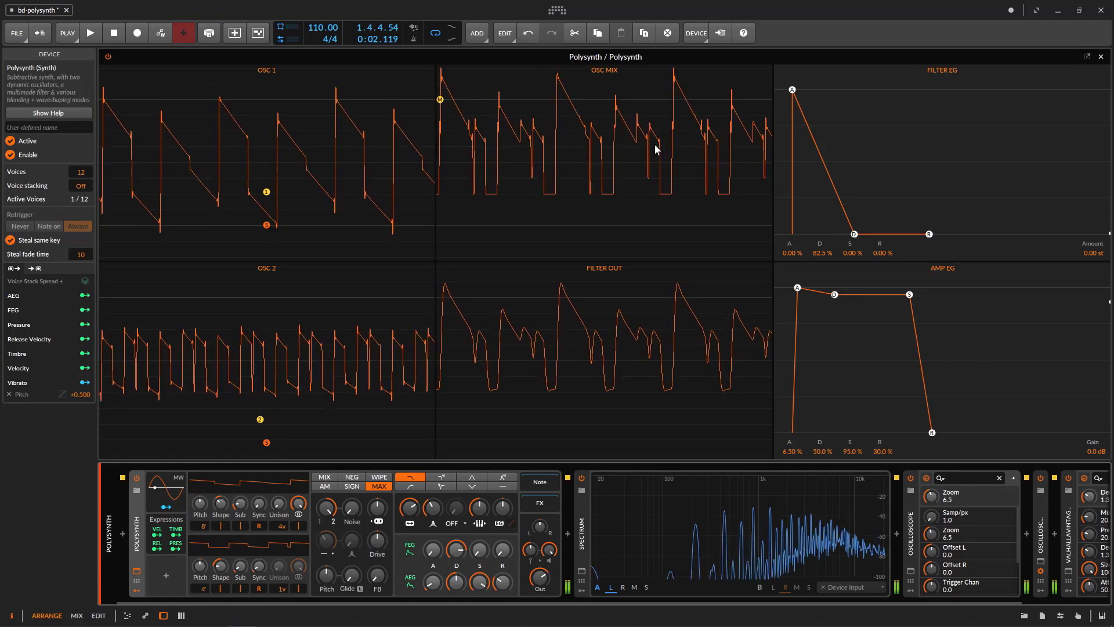
left_click_drag(285, 590, 285, 581)
left_click_drag(279, 568, 279, 562)
left_click_drag(279, 506, 279, 500)
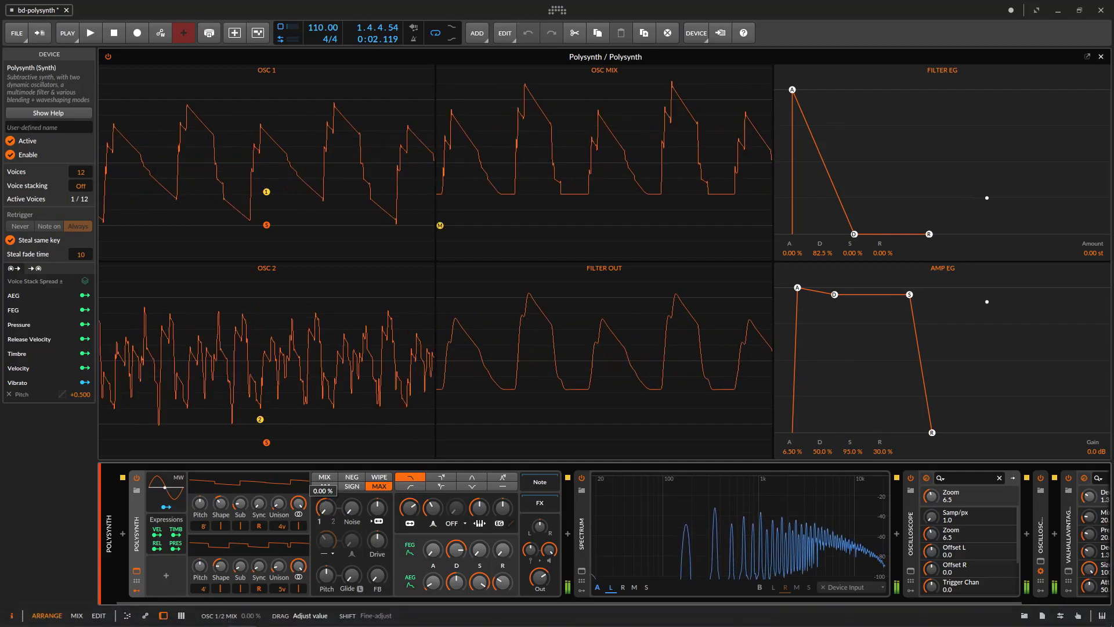
Return to MIX with the balance at 0 %, and try the noise level before setting it back to 0 %
left_click_drag(329, 510, 335, 521)
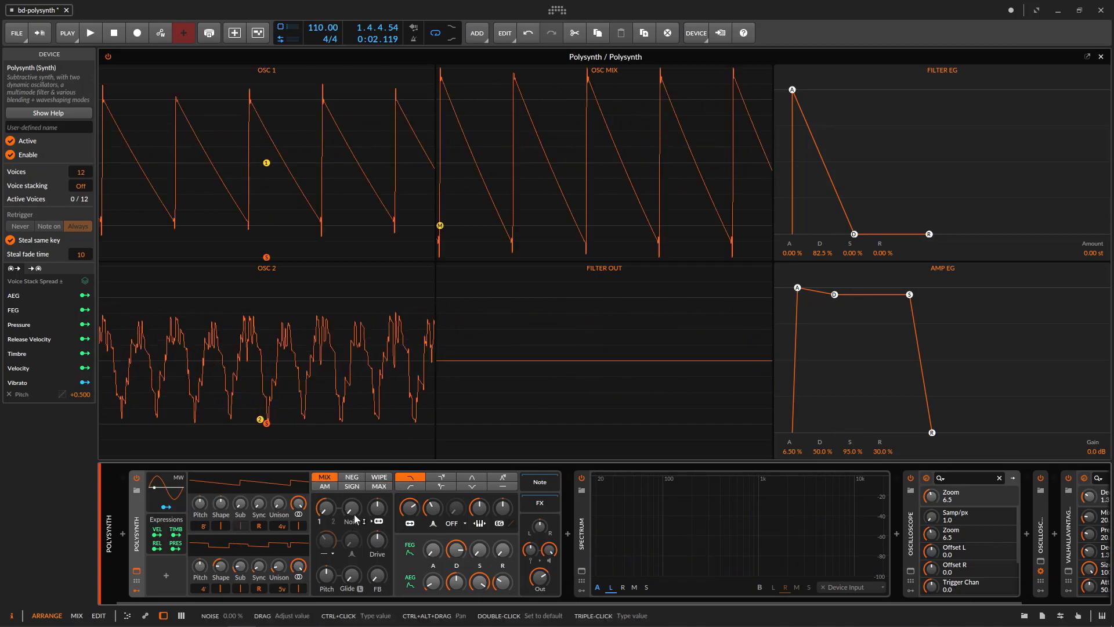
left_click_drag(353, 512, 353, 509)
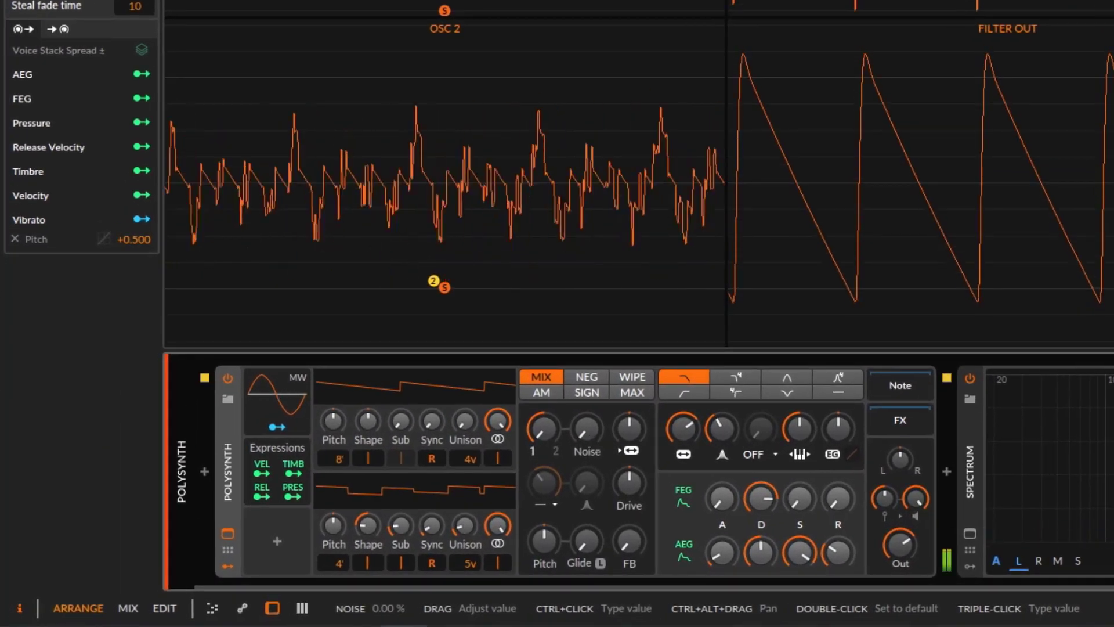
mouse_move(586, 429)
left_mouse_down()
mouse_move(586, 384)
mouse_move(586, 430)
left_mouse_up()
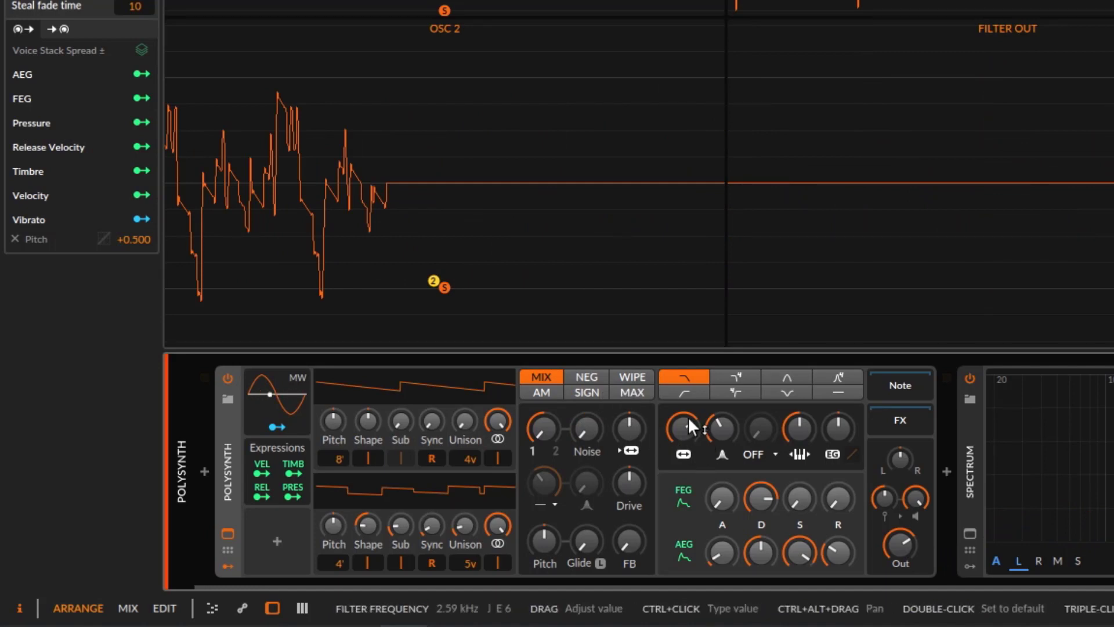
Lower the filter frequency to 432 Hz, and try modulating it with the oscillators using filter FM around +17.76 st
mouse_move(687, 416)
left_mouse_down()
mouse_move(687, 447)
mouse_move(684, 417)
left_mouse_up()
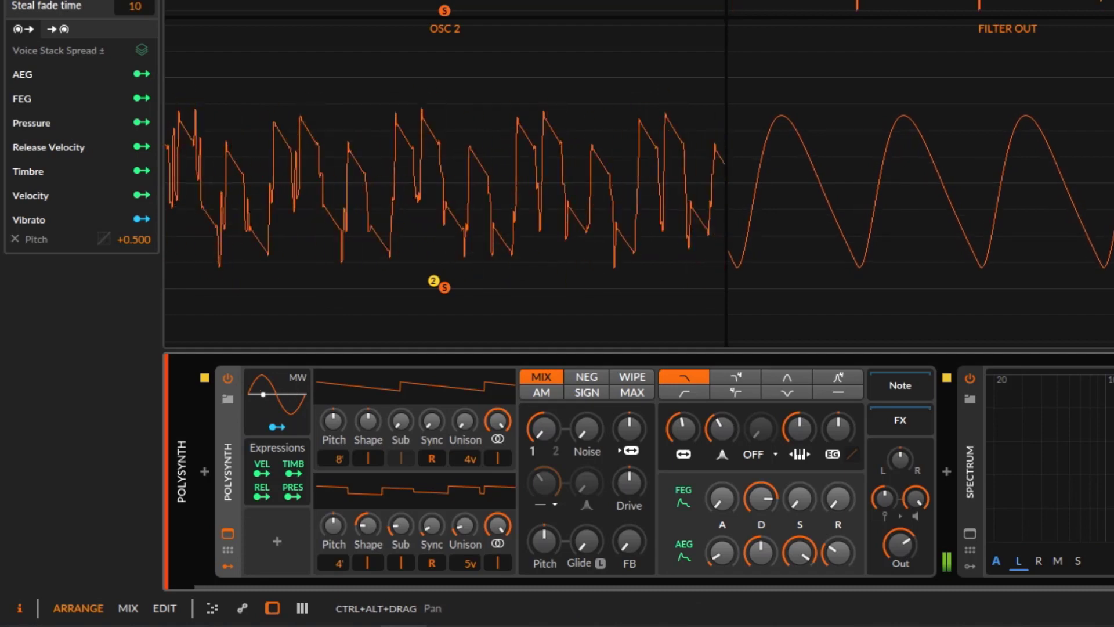
mouse_move(676, 419)
left_mouse_down()
mouse_move(676, 371)
mouse_move(675, 427)
left_mouse_up()
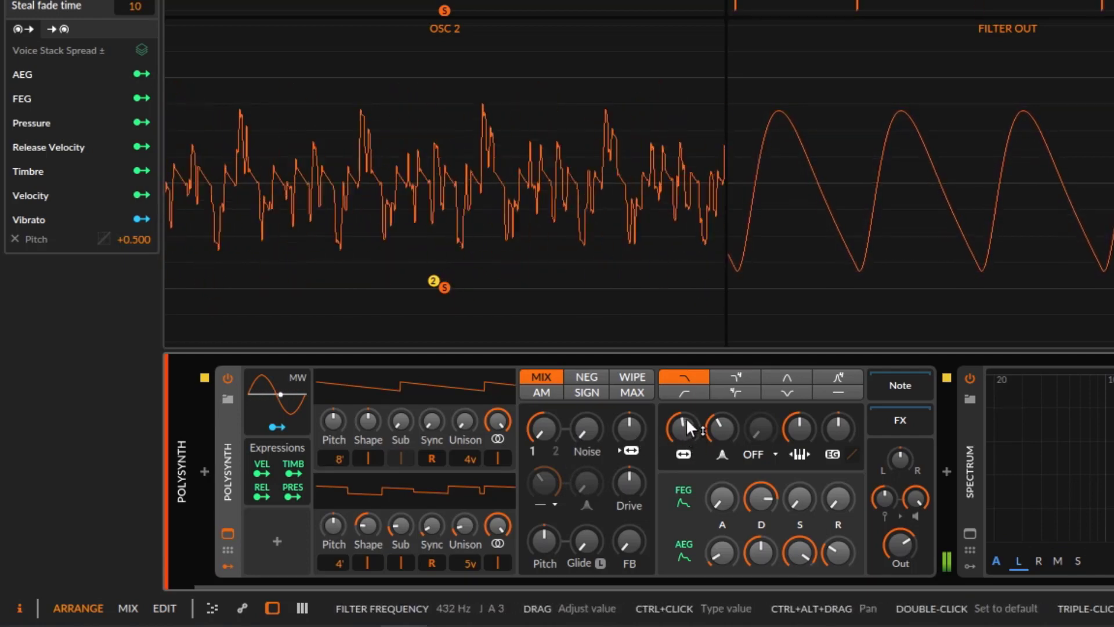
left_click_drag(629, 429, 629, 395)
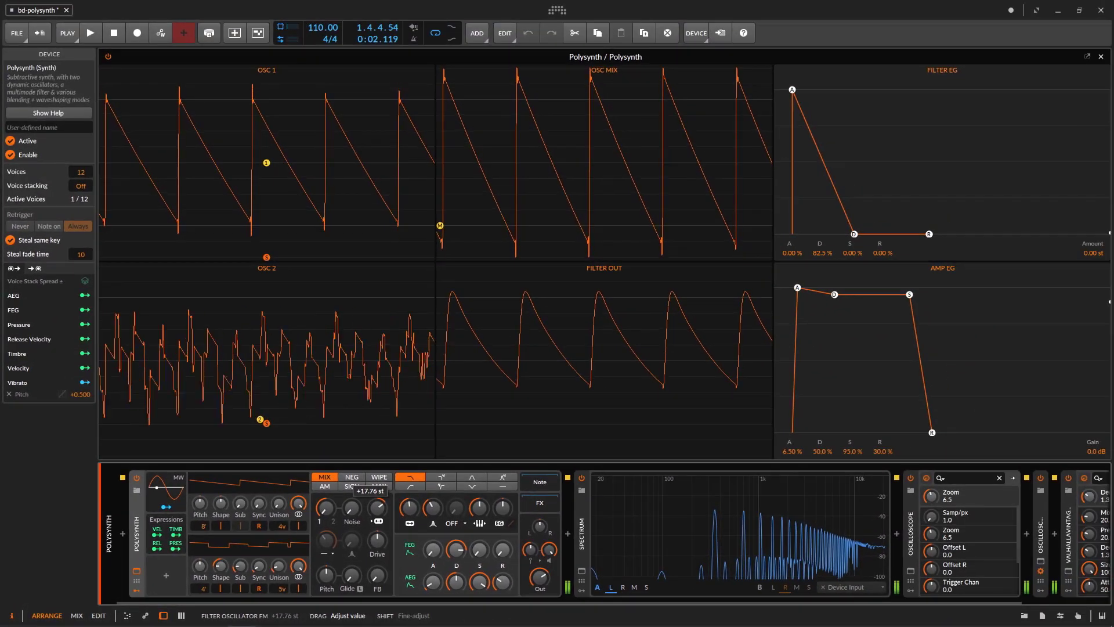
left_click_drag(377, 508, 378, 517)
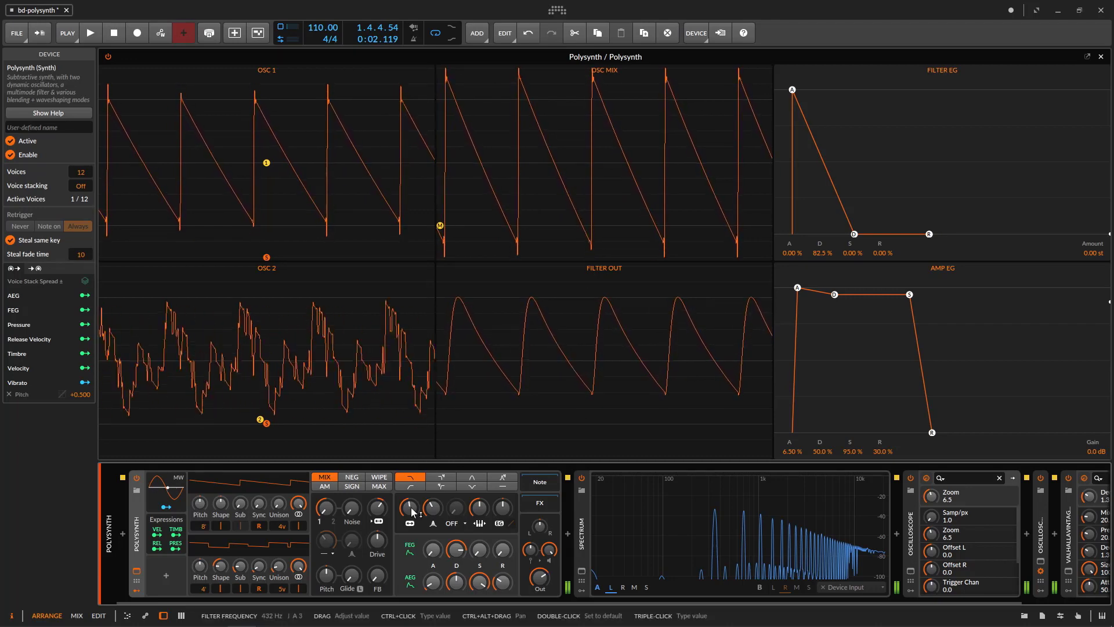
Adjust oscillator 1's unison amount, set the filter frequency to 1.26 kHz, and reduce the filter FM
mouse_move(279, 504)
left_mouse_down()
mouse_move(323, 508)
mouse_move(323, 482)
mouse_move(323, 509)
mouse_move(259, 493)
mouse_move(259, 471)
left_mouse_up()
left_click_drag(410, 510, 377, 489)
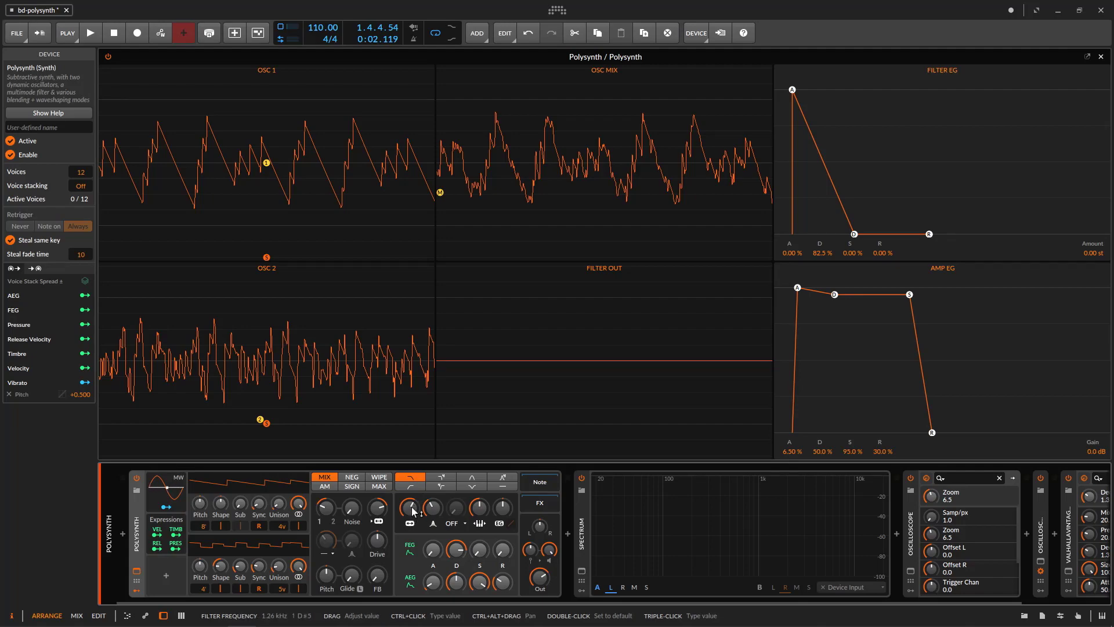
left_click_drag(379, 511, 379, 527)
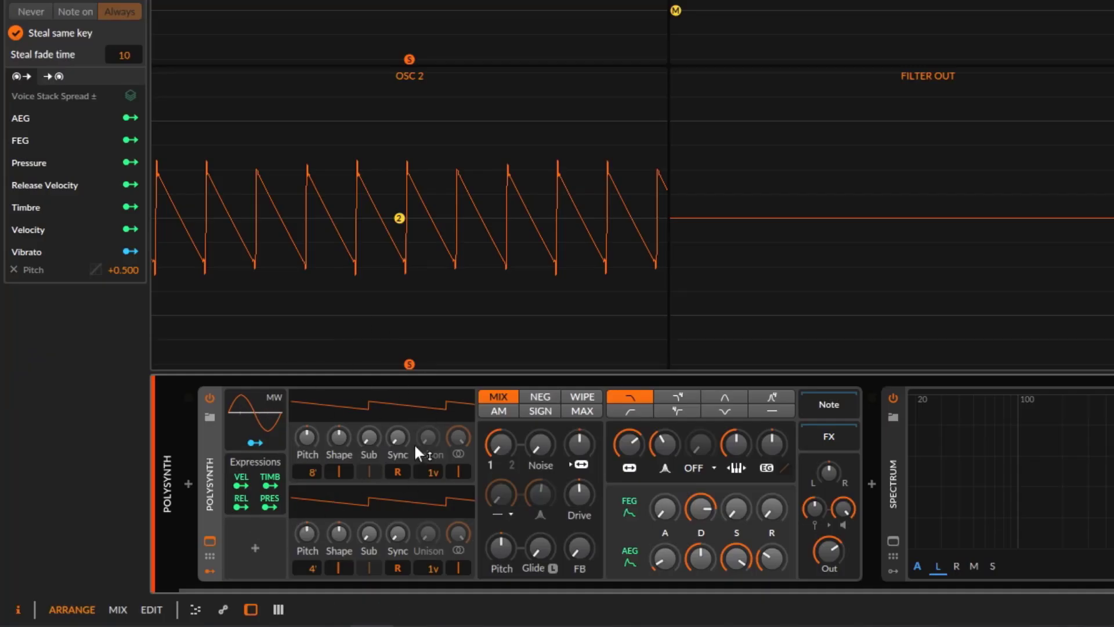
Set oscillator 2 to 8', and enable the 4-pole high-pass filter in the mixer section with a raised cutoff frequency
left_click_drag(313, 568, 312, 557)
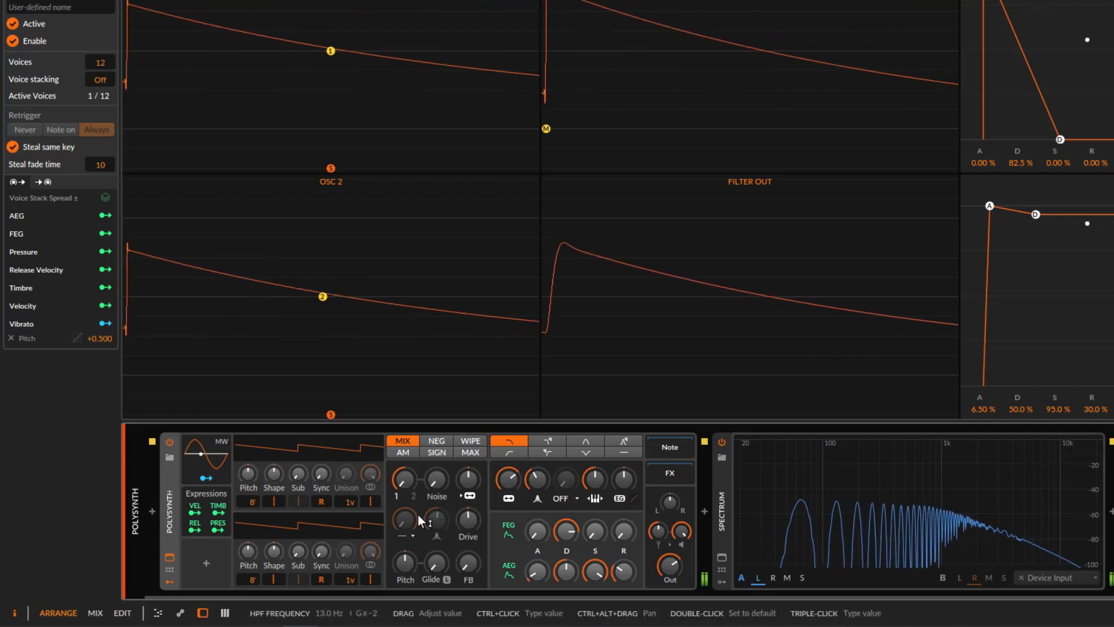
left_click(407, 535)
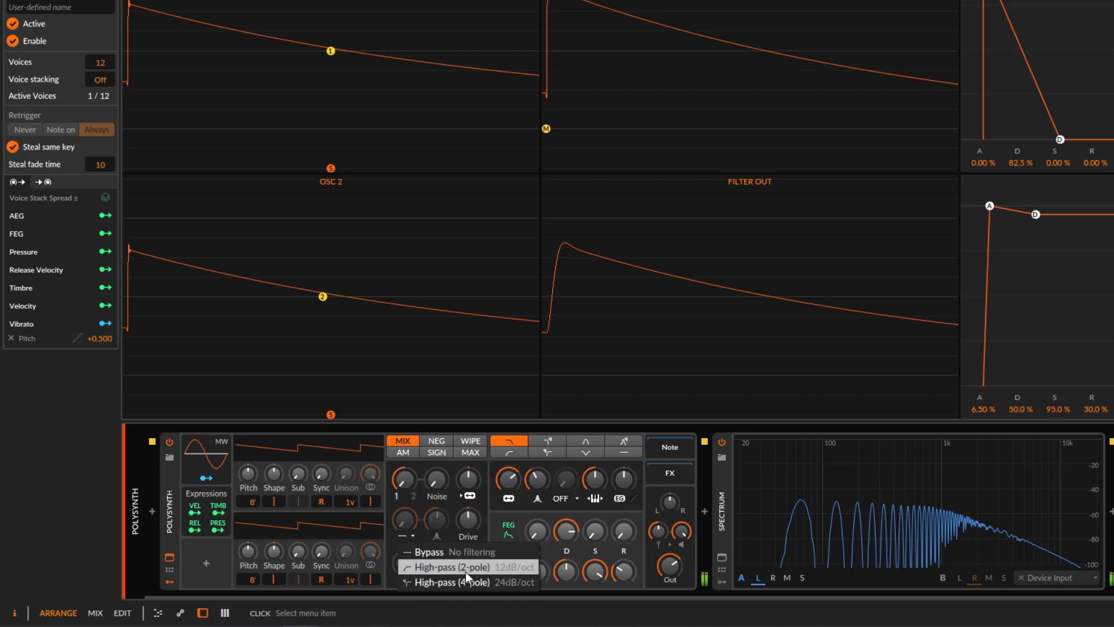
left_click(483, 582)
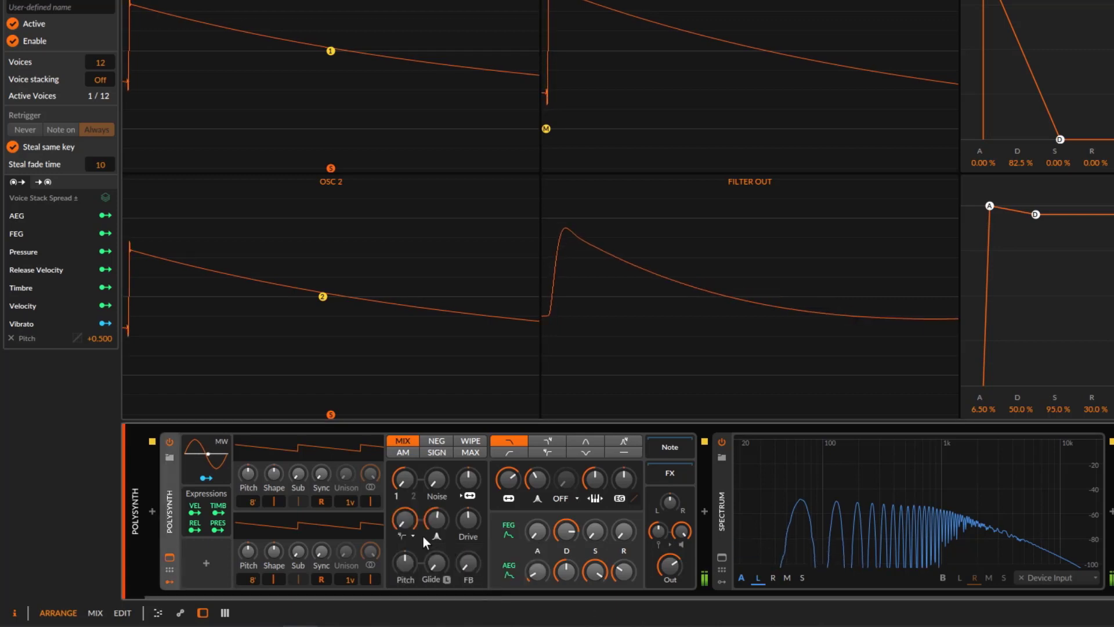
left_click_drag(405, 519, 404, 469)
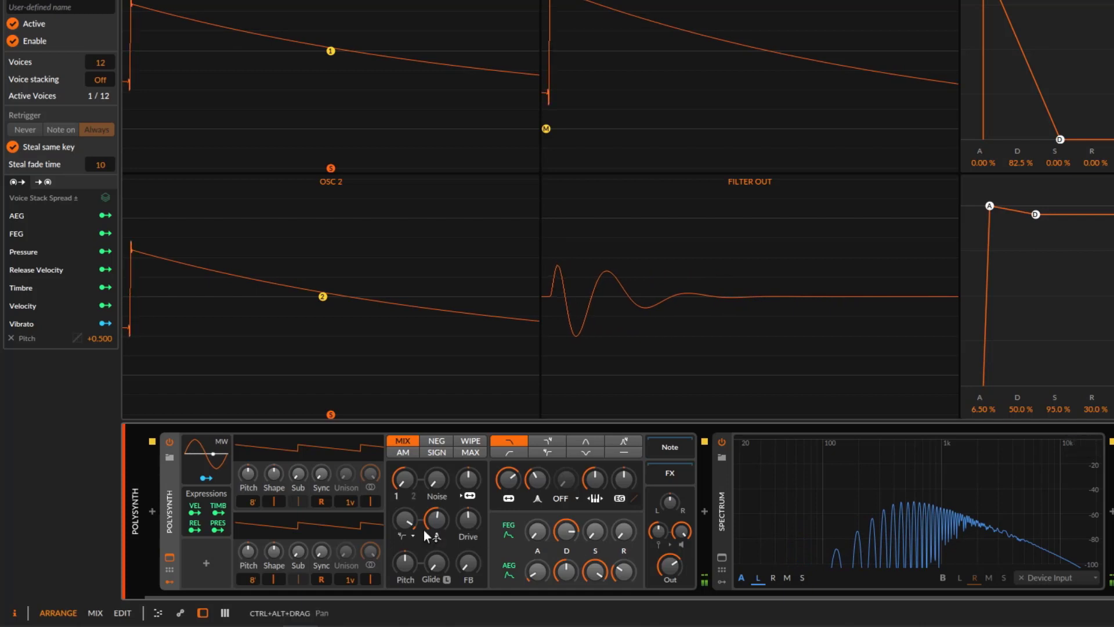
Adjust the mixer high-pass filter's cutoff frequency, try different resonance amounts up to a strong peak, and adjust the output level
left_click_drag(405, 520, 437, 525)
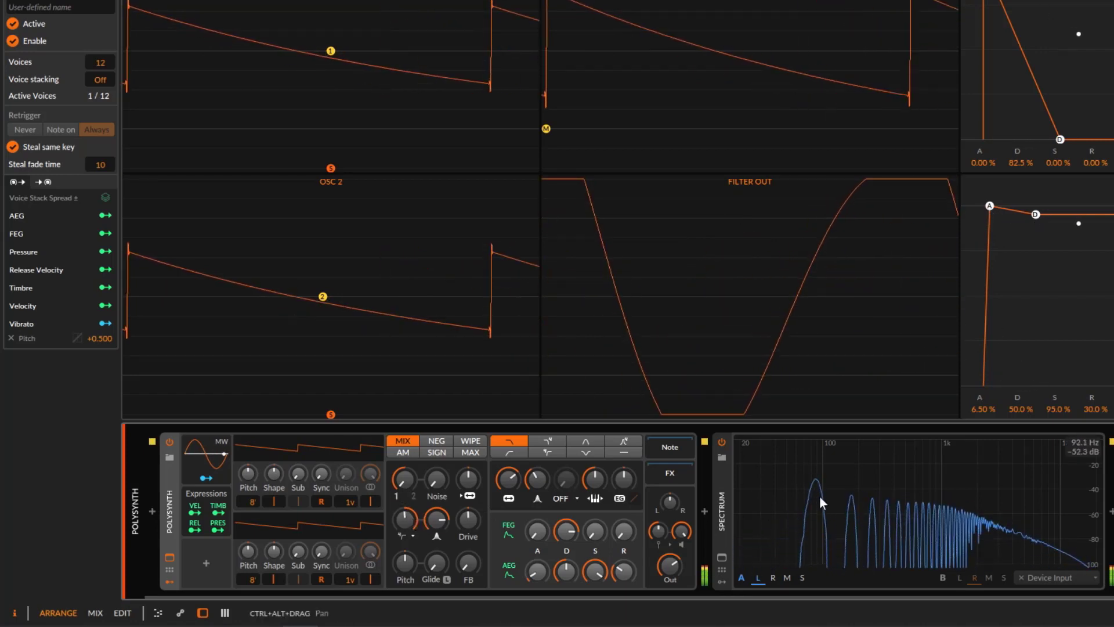
mouse_move(437, 520)
left_mouse_down()
mouse_move(436, 504)
mouse_move(437, 521)
left_mouse_up()
left_click_drag(672, 565, 672, 574)
Turn off the mixer's high-pass filter, and try the pre-filter drive around -3.4 dB before returning it to 0.0 dB
left_click_drag(468, 479, 467, 473)
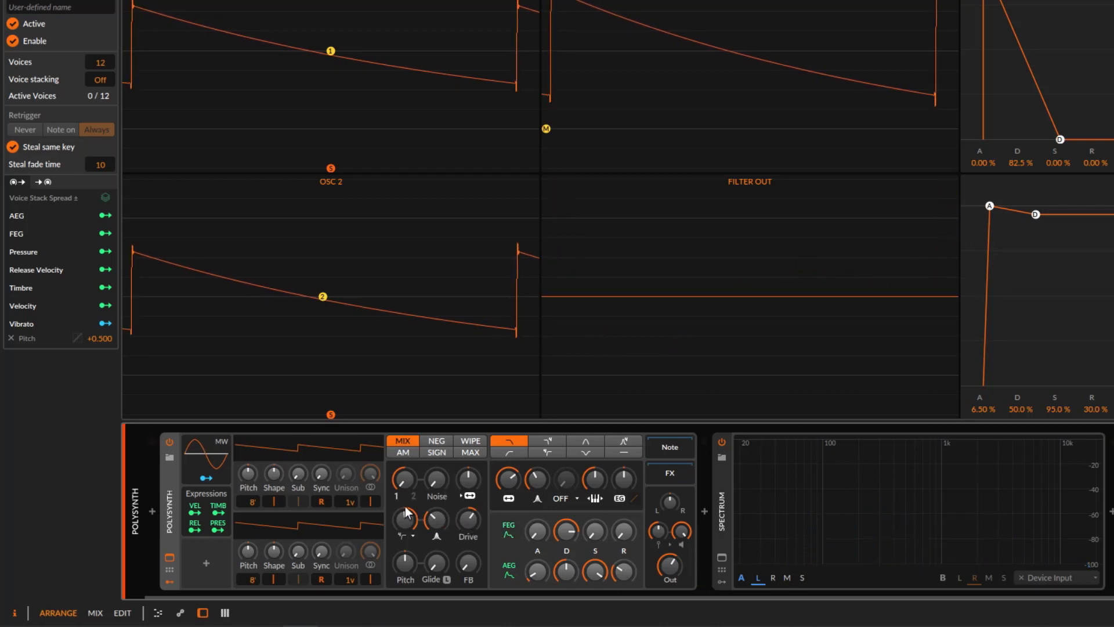
left_click(408, 534)
left_click(429, 547)
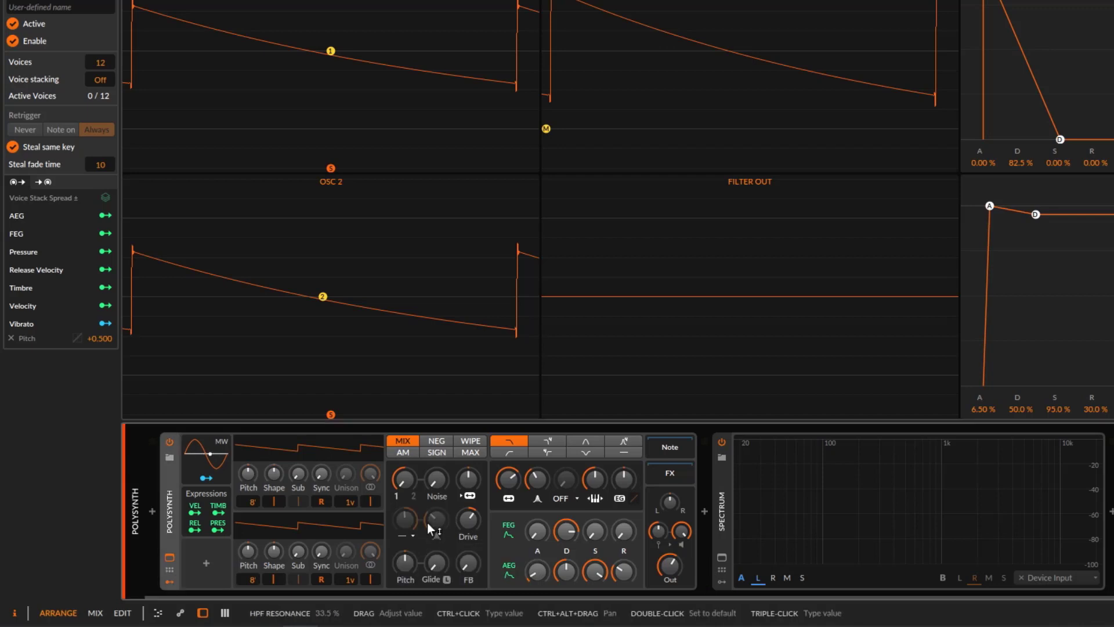
left_click(471, 520)
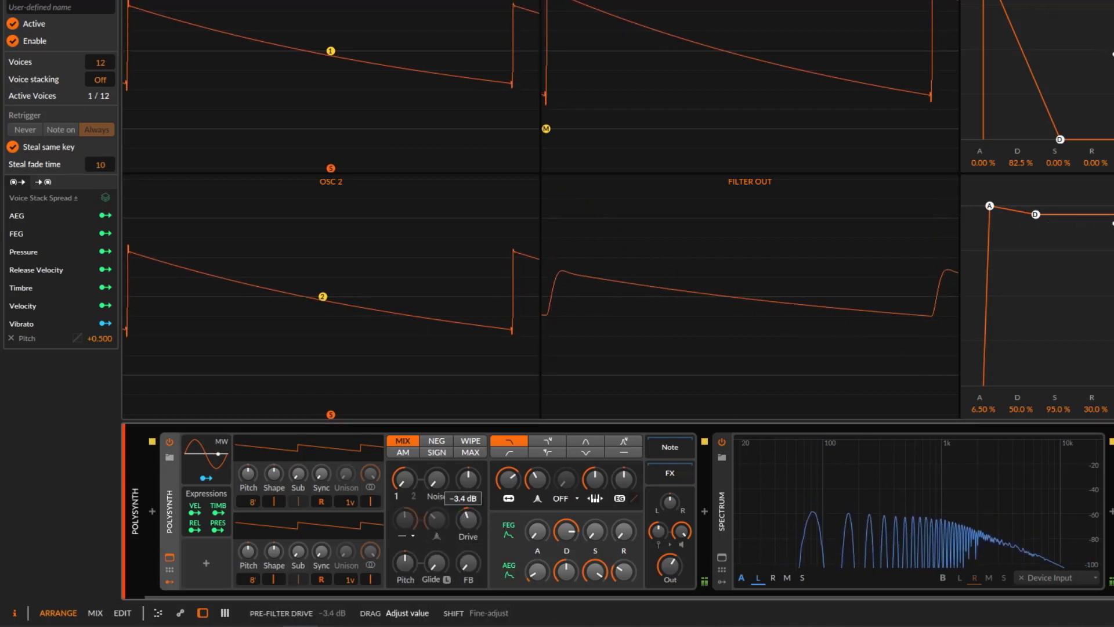
mouse_move(468, 519)
left_mouse_down()
mouse_move(467, 484)
mouse_move(476, 524)
left_mouse_up()
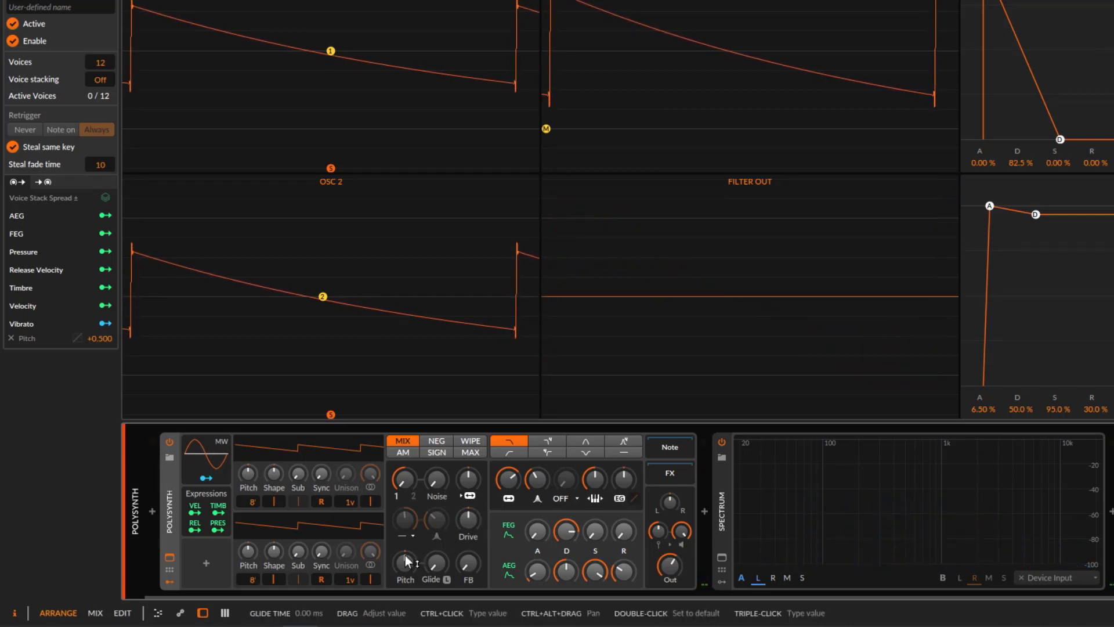
Try raising the global pitch, reset it to its default, and try out the glide time
left_click_drag(405, 562, 404, 529)
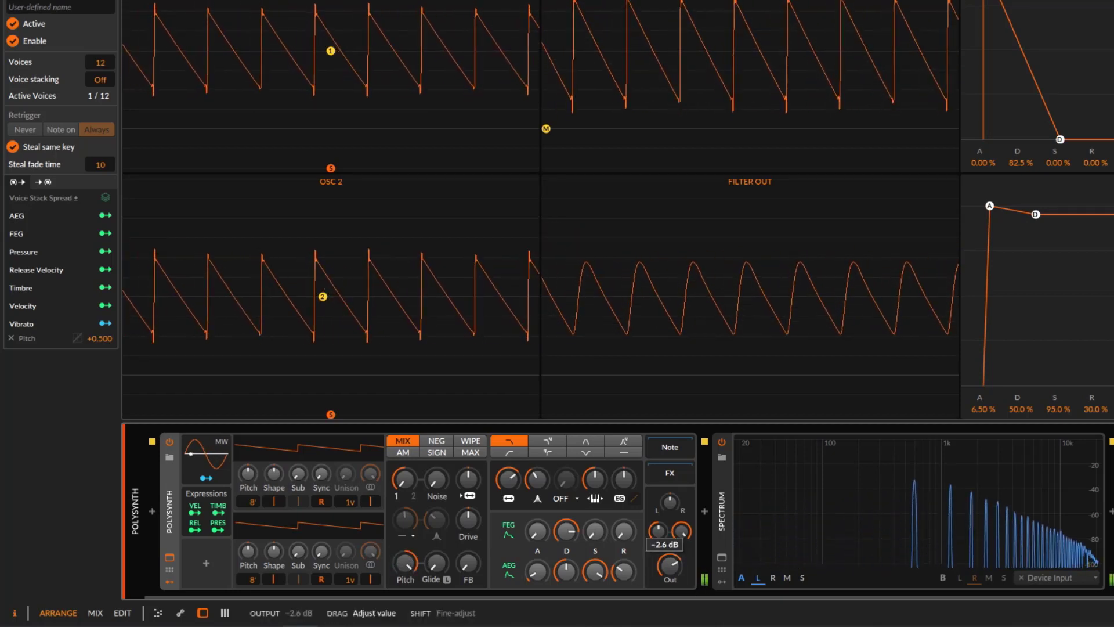
double_click(412, 561)
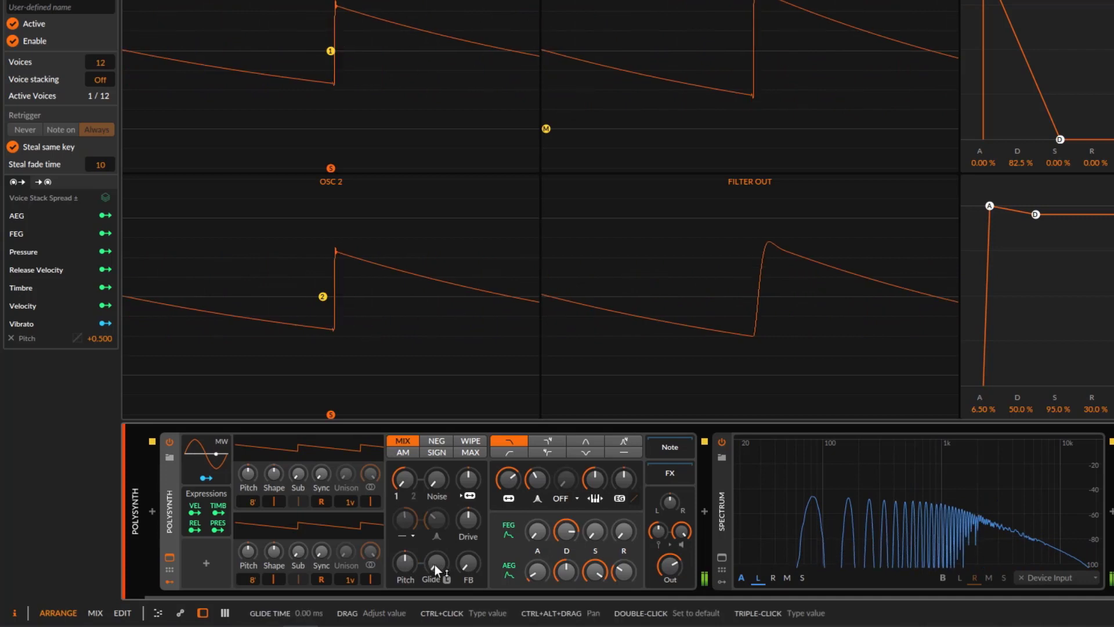
mouse_move(435, 566)
left_mouse_down()
mouse_move(435, 542)
mouse_move(439, 558)
left_mouse_up()
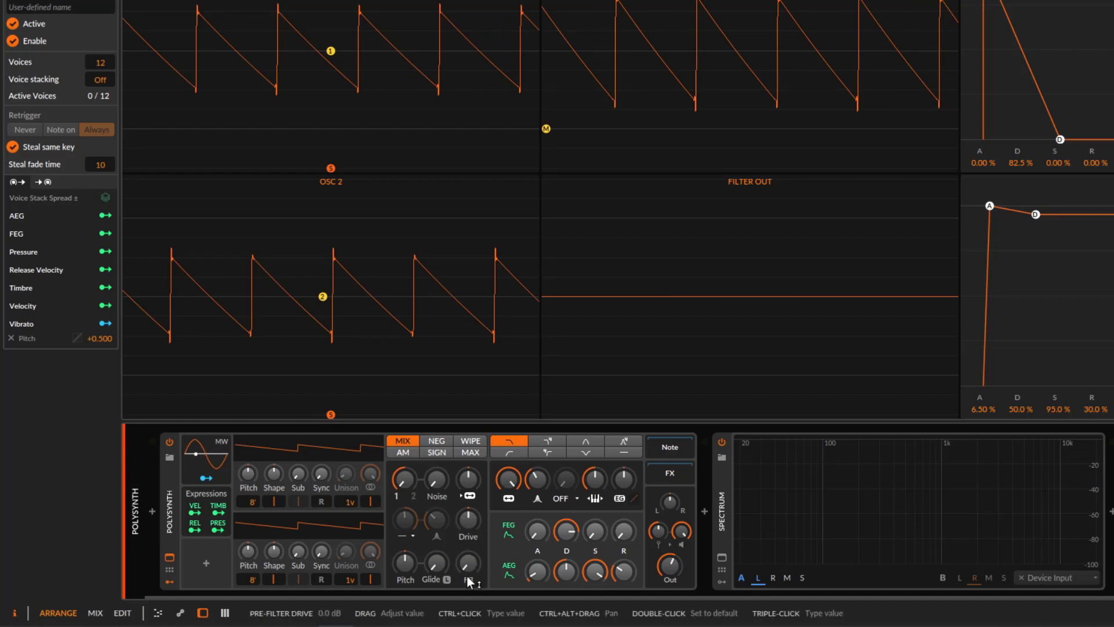
Raise the feedback to 100 %, adjust the pre-filter drive, and reduce the feedback slightly
mouse_move(468, 563)
left_mouse_down()
mouse_move(467, 551)
mouse_move(459, 577)
left_mouse_up()
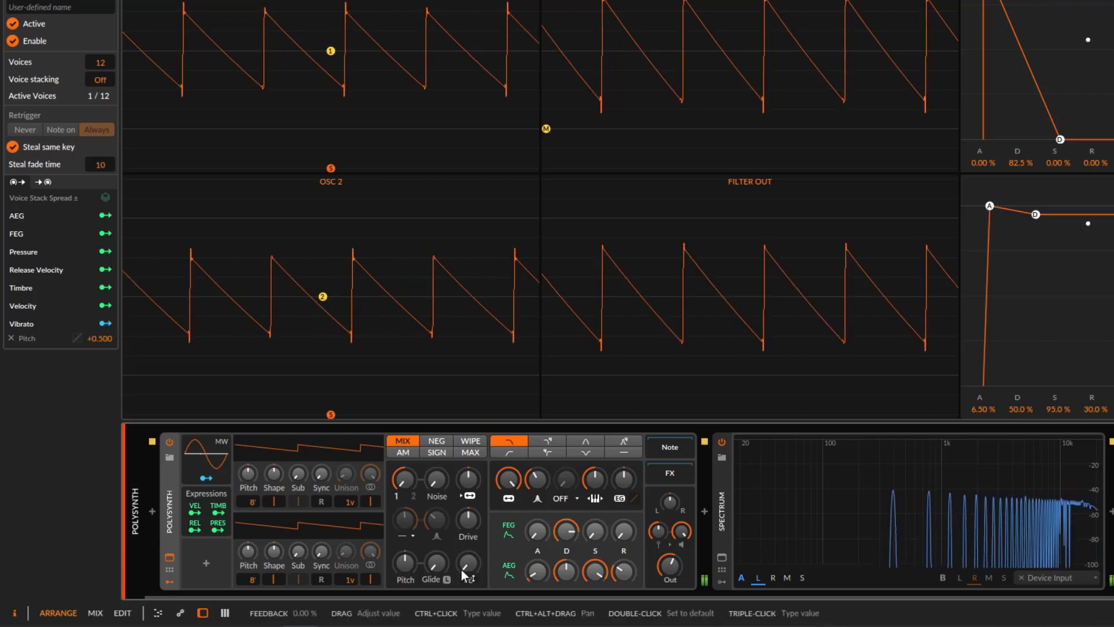
left_click_drag(469, 567, 407, 548)
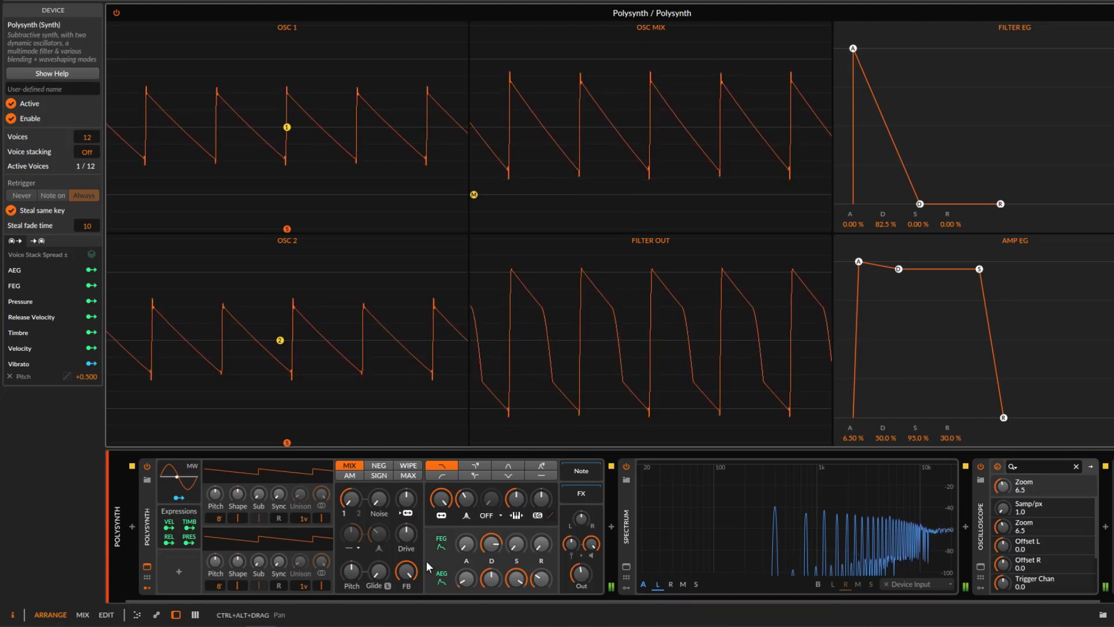
left_click(406, 571)
left_click_drag(406, 571, 406, 534)
left_click(406, 533)
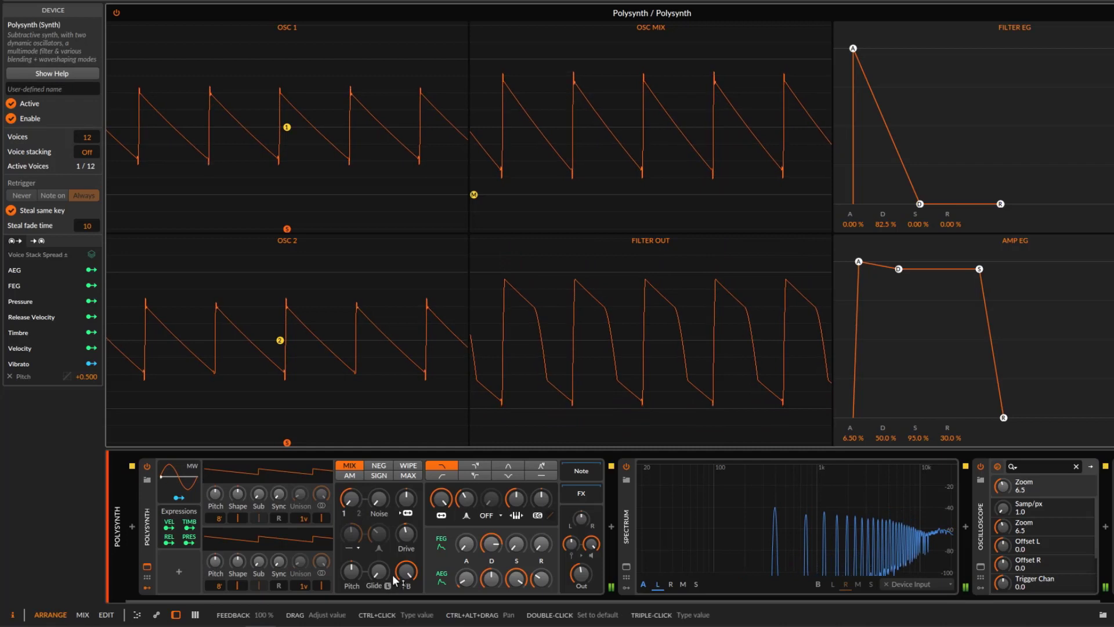
mouse_move(406, 571)
left_mouse_down()
mouse_move(406, 583)
mouse_move(406, 562)
left_mouse_up()
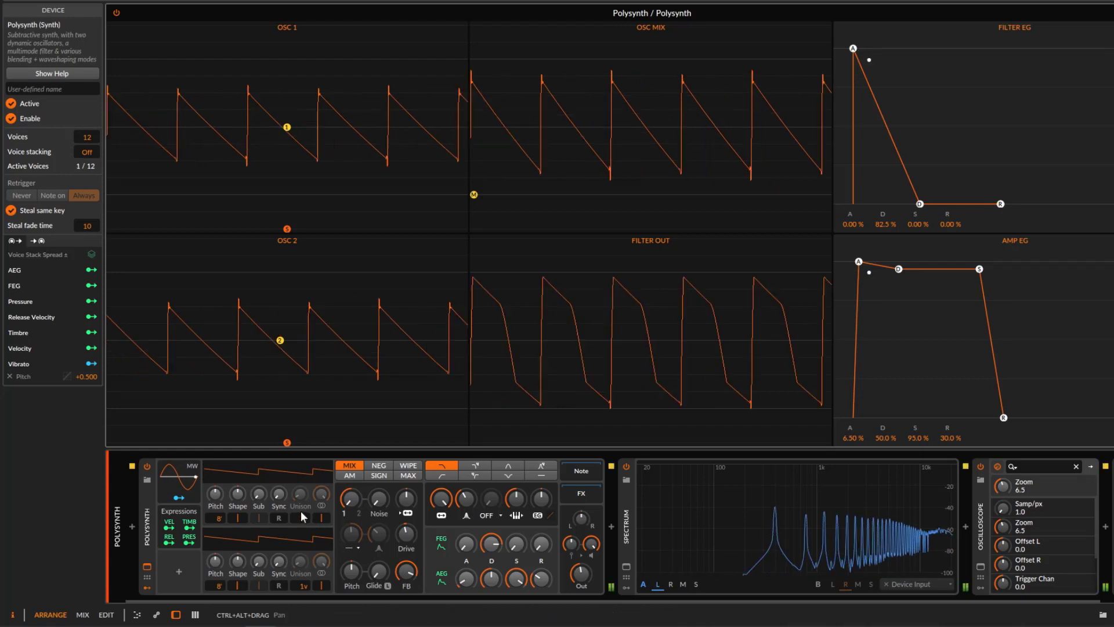
Set oscillator 1 to 2 and oscillator 2 to 4 unison voices, raise oscillator 1's sub and sync, and set oscillator 2 to 32'
left_click_drag(306, 519, 301, 488)
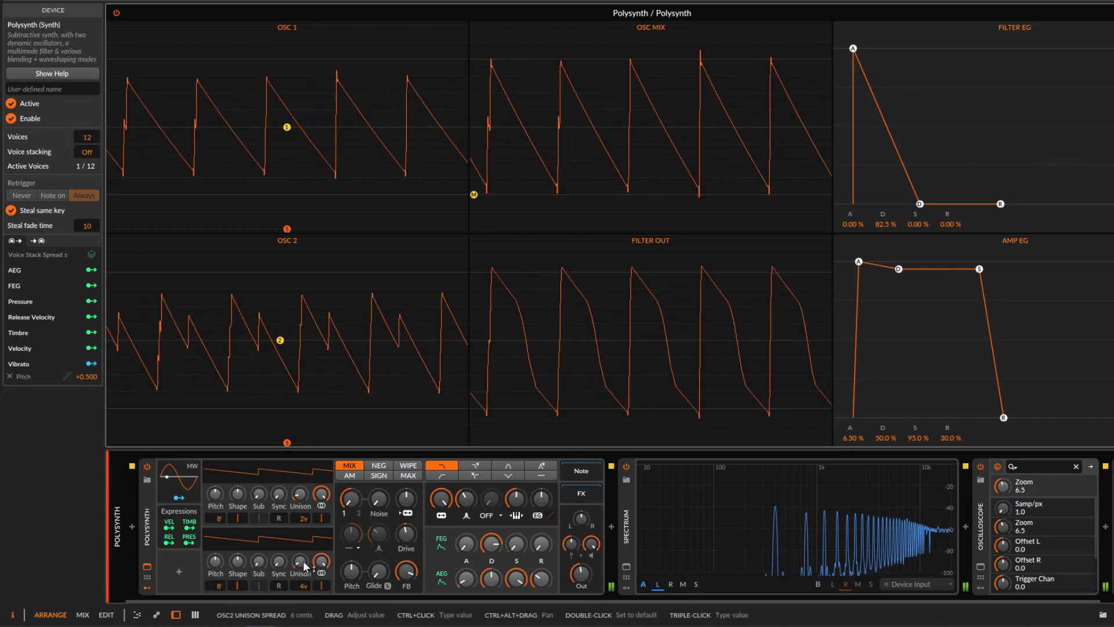
left_click_drag(303, 562, 302, 557)
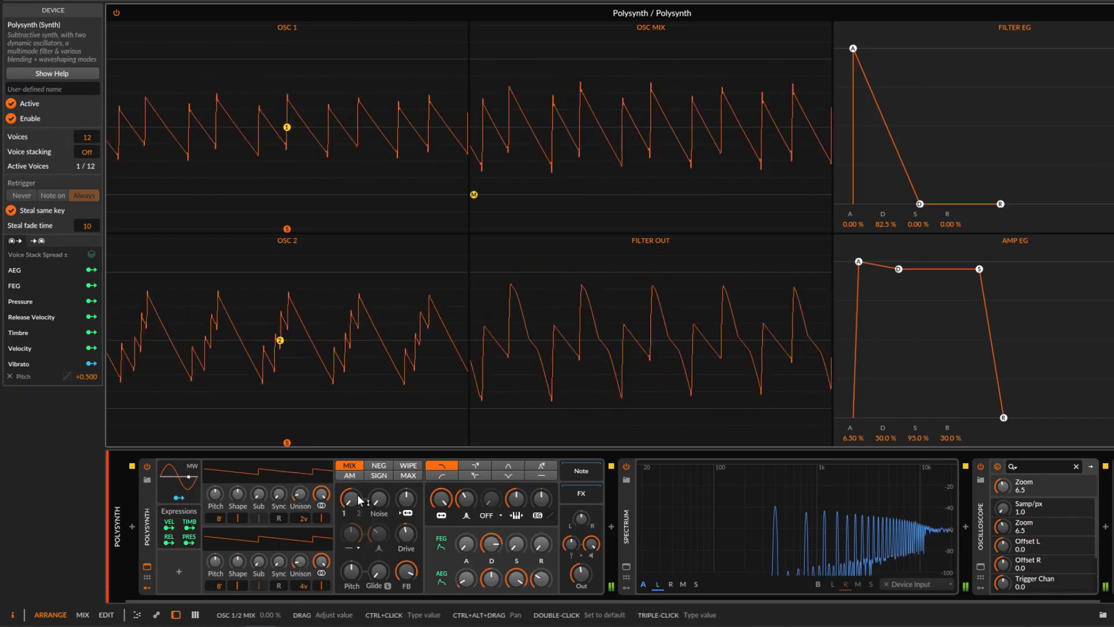
mouse_move(279, 494)
left_mouse_down()
mouse_move(278, 476)
mouse_move(259, 489)
left_mouse_up()
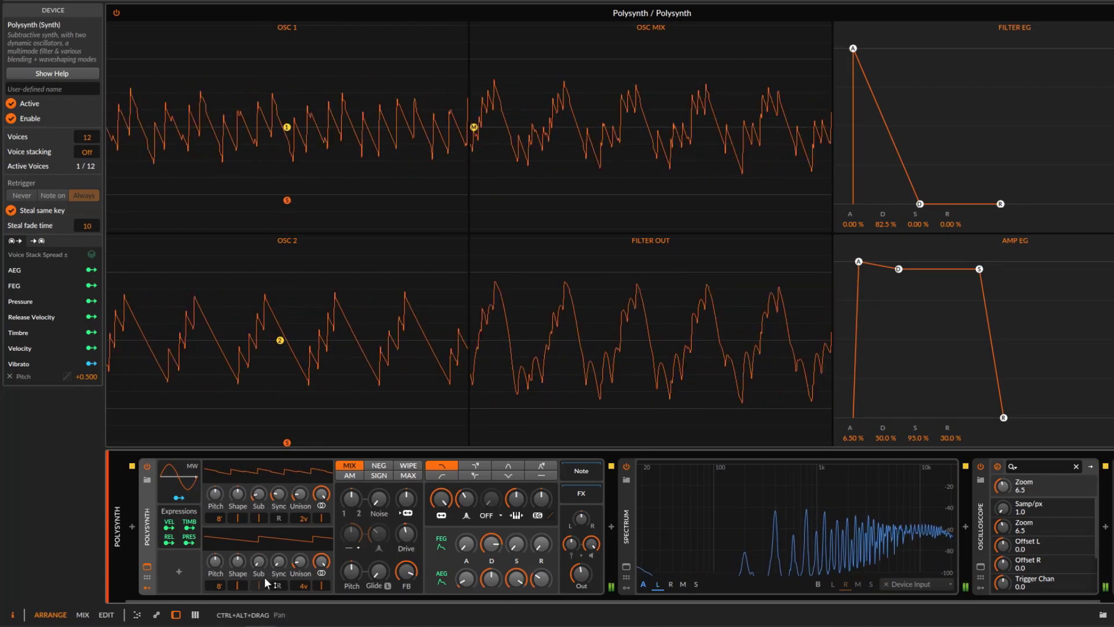
left_click_drag(278, 560, 279, 563)
left_click_drag(220, 586, 221, 593)
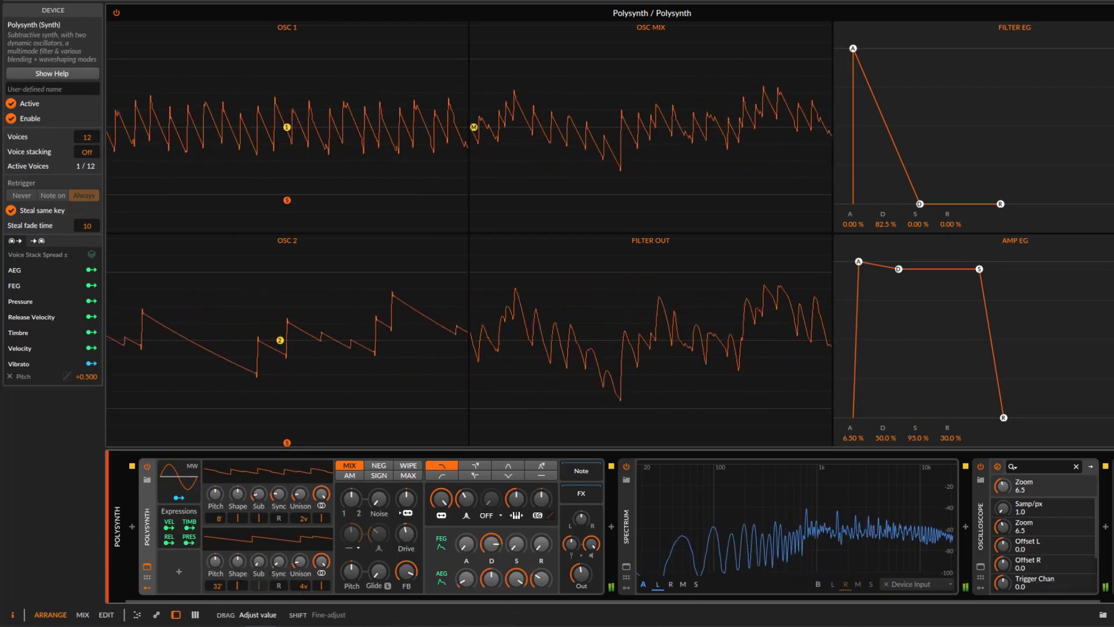
Set the oscillator mix to 63.0 %, and try feedback amounts such as 79.5 % and 91.0 % before turning the feedback fully down
left_click_drag(407, 571, 406, 572)
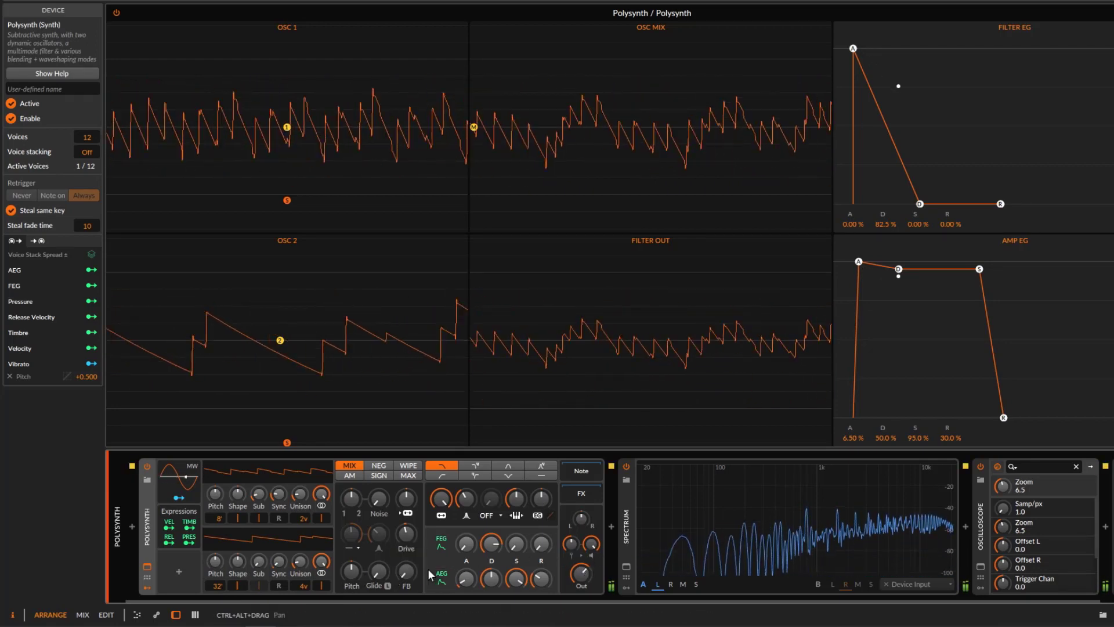
left_click_drag(417, 577, 416, 567)
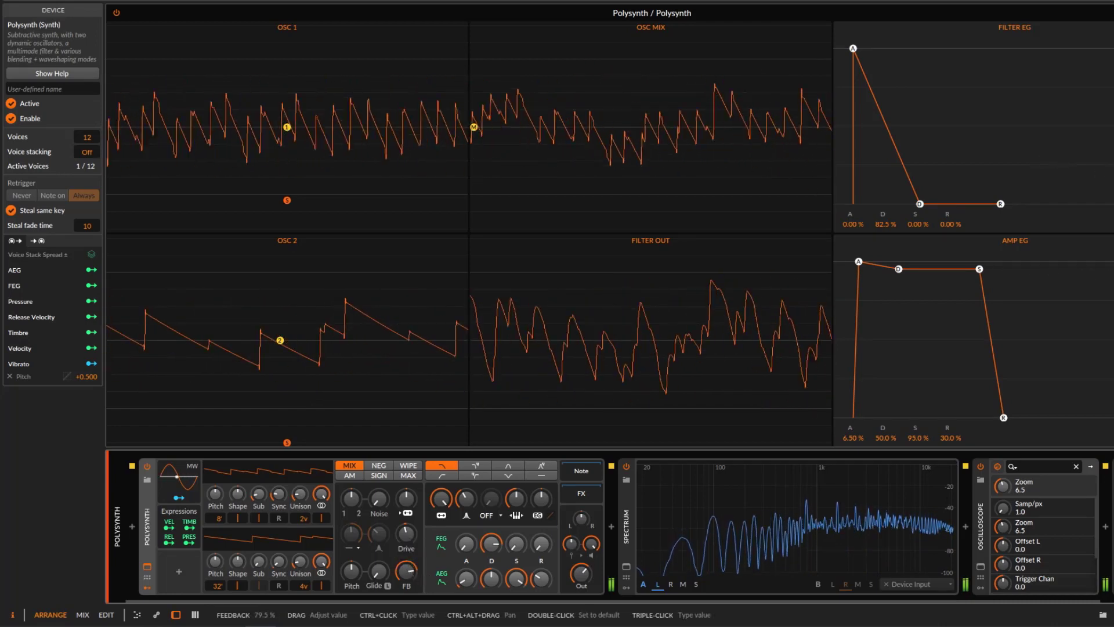
left_click_drag(351, 499, 352, 497)
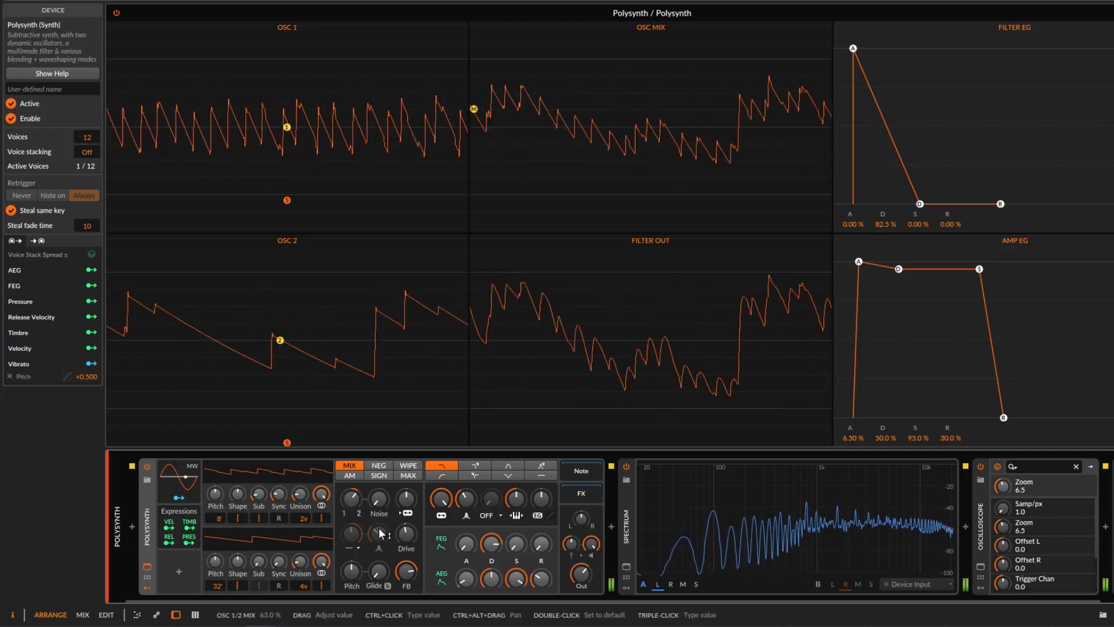
left_click_drag(406, 571, 406, 563)
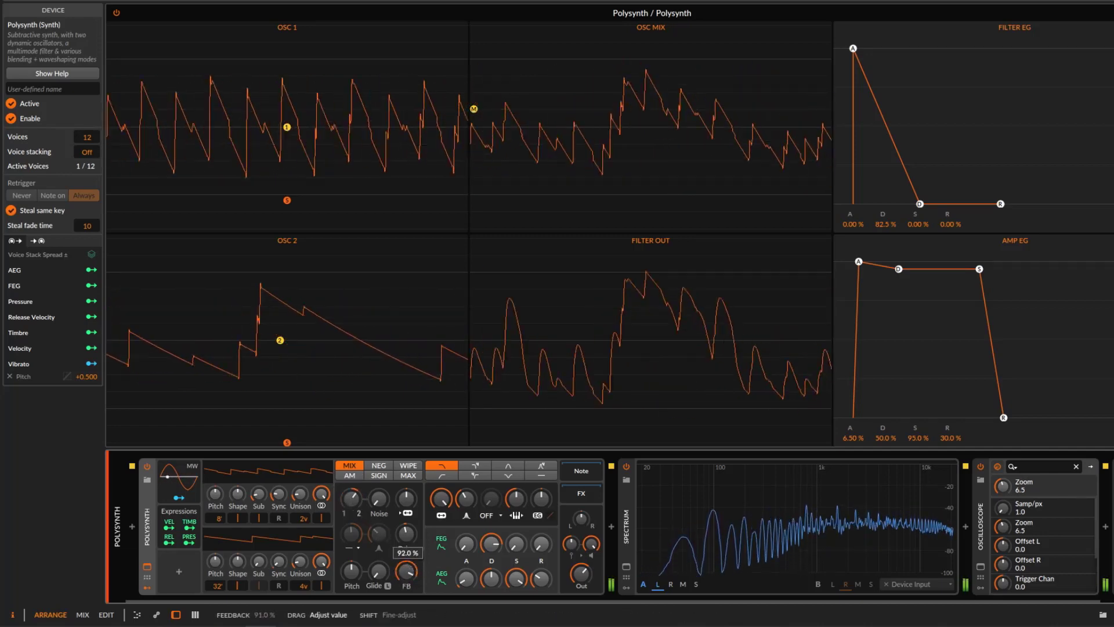
mouse_move(406, 571)
left_mouse_down()
mouse_move(406, 558)
mouse_move(401, 579)
left_mouse_up()
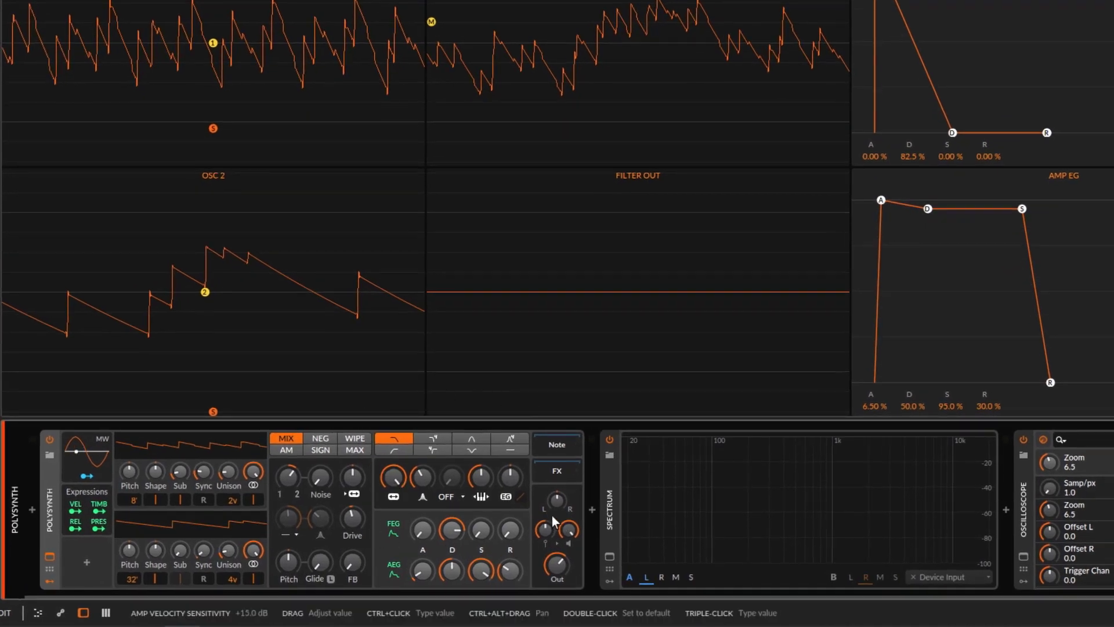
Try the 4-pole and 2-pole low-pass and the 2-pole and 4-pole band-pass filter types, sweeping the filter frequency
left_click(433, 439)
left_click(397, 440)
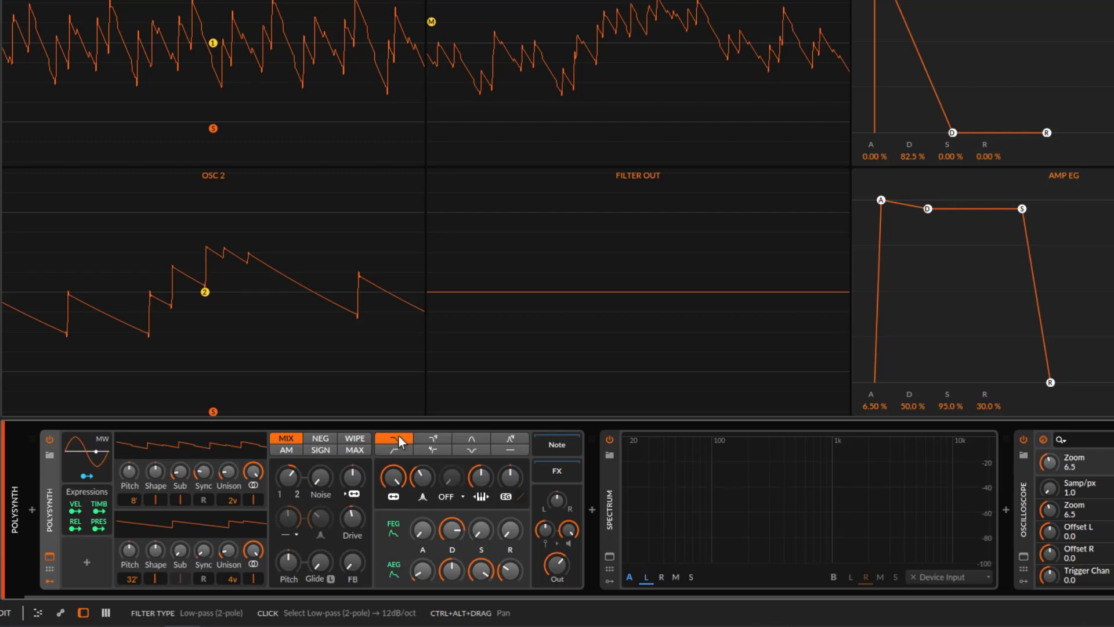
left_click(472, 440)
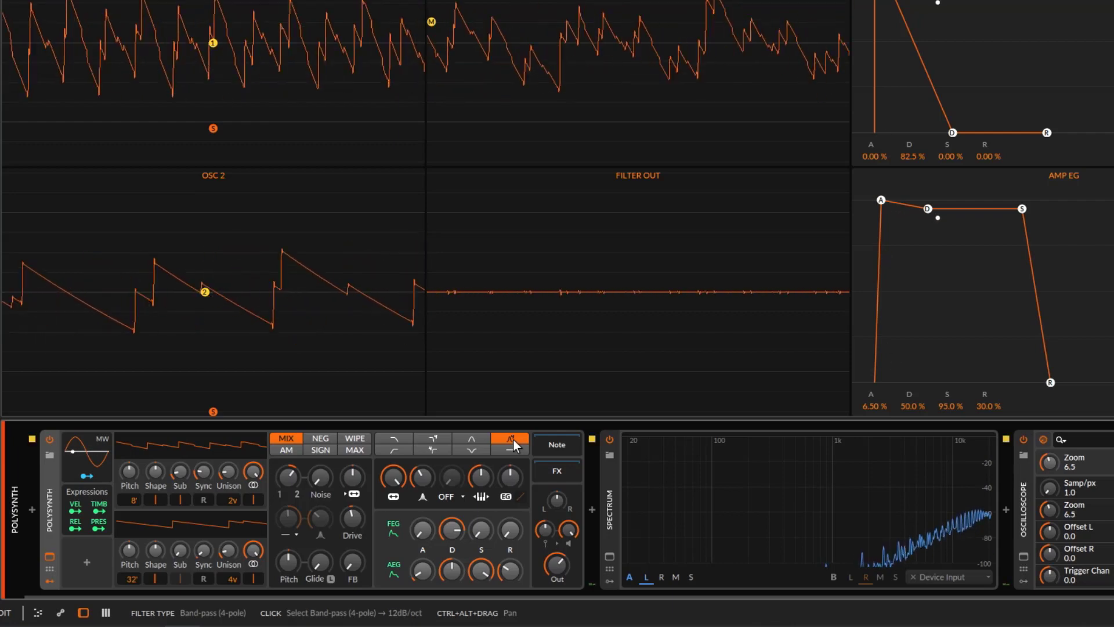
left_click_drag(394, 477, 393, 560)
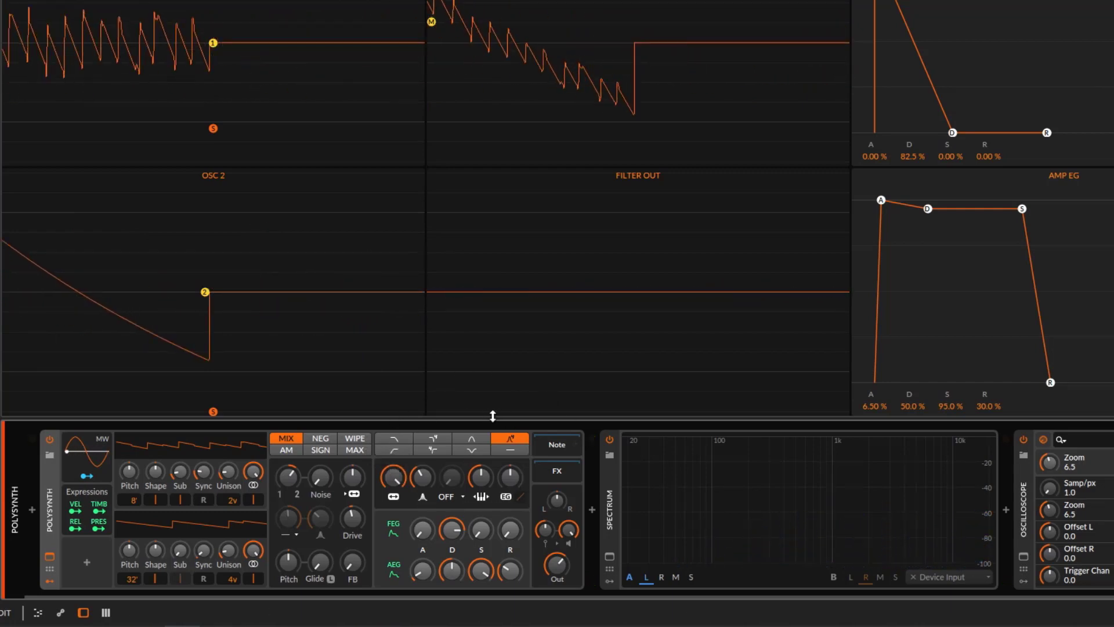
Try the 2-pole high-pass filter while sweeping the frequency through about 938 Hz, and switch to the 4-pole high-pass
left_click(389, 453)
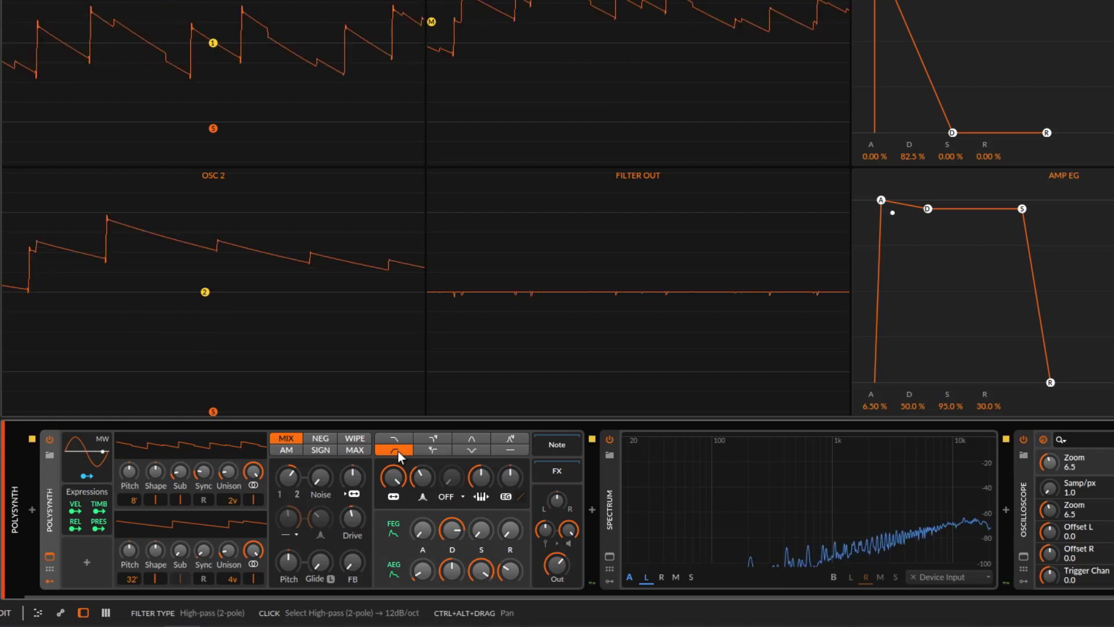
left_click_drag(389, 476, 389, 557)
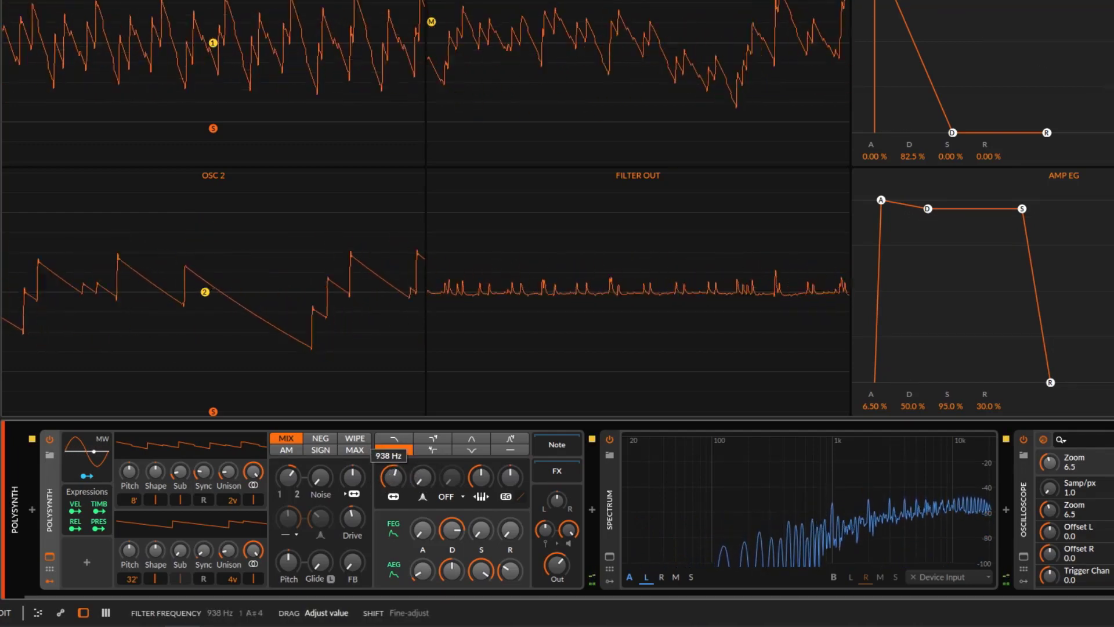
mouse_move(392, 477)
left_mouse_down()
mouse_move(392, 400)
mouse_move(392, 458)
left_mouse_up()
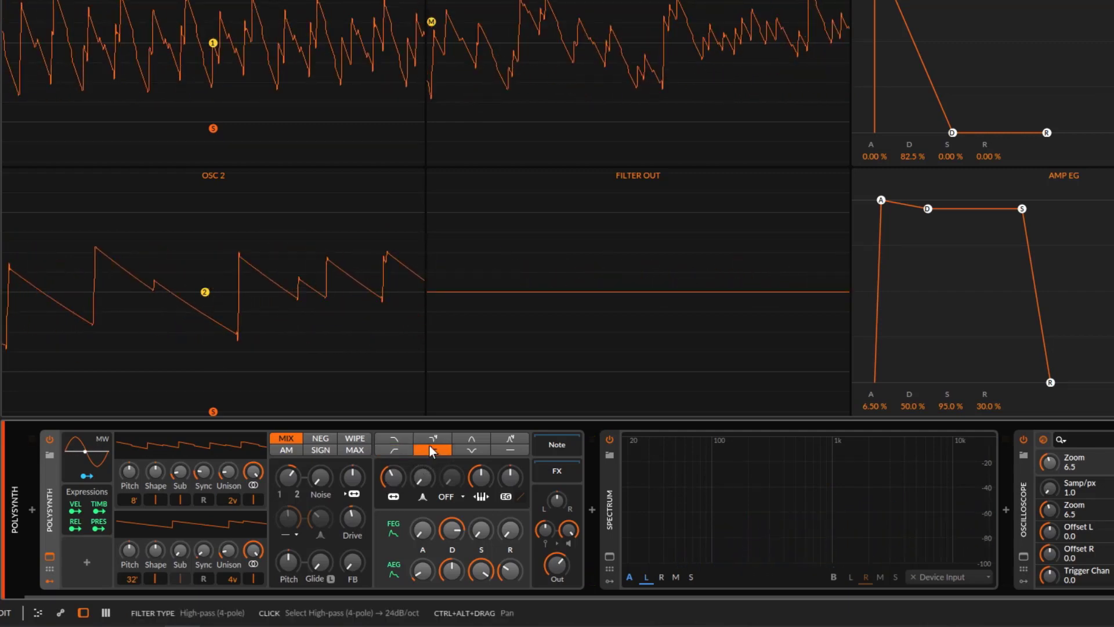
Try the notch filter type while sweeping the filter frequency, and switch the filter off
left_click(478, 452)
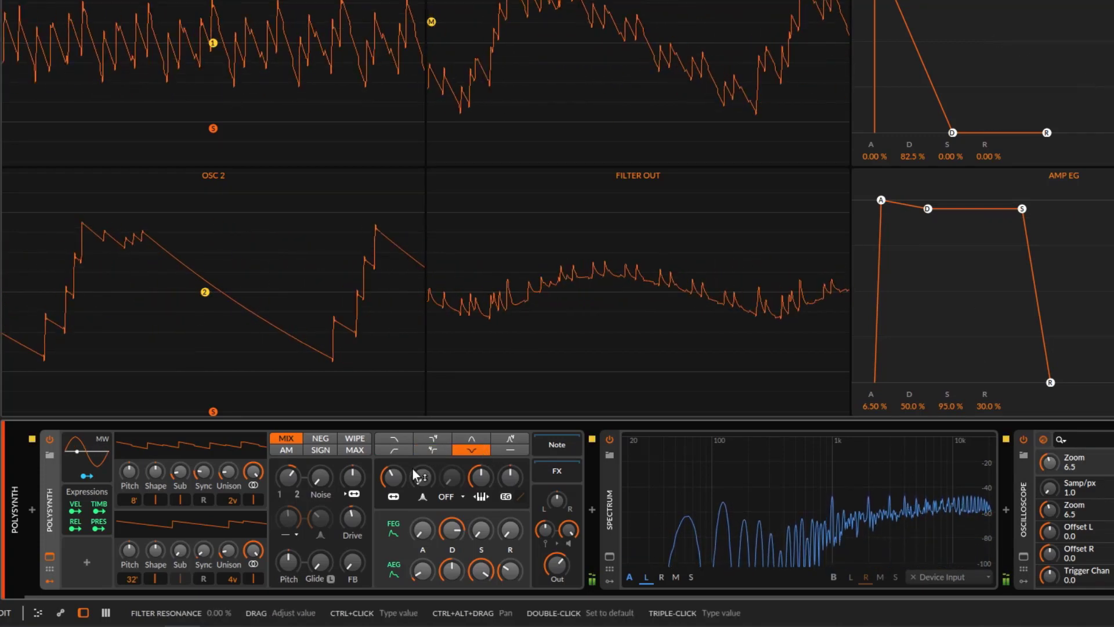
left_click_drag(395, 478, 392, 449)
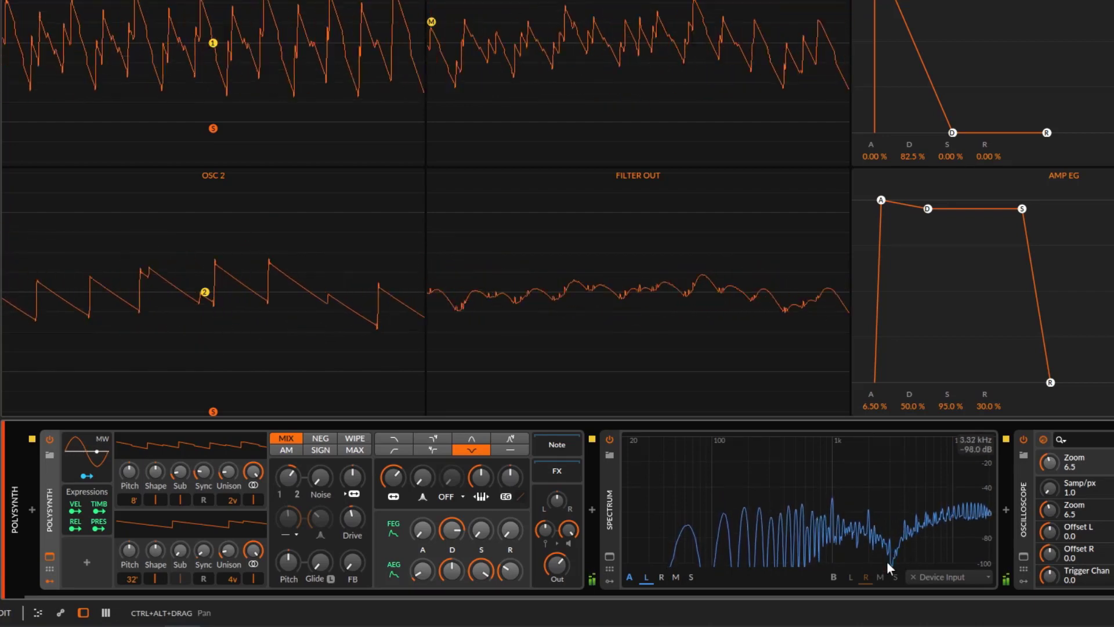
left_click(505, 449)
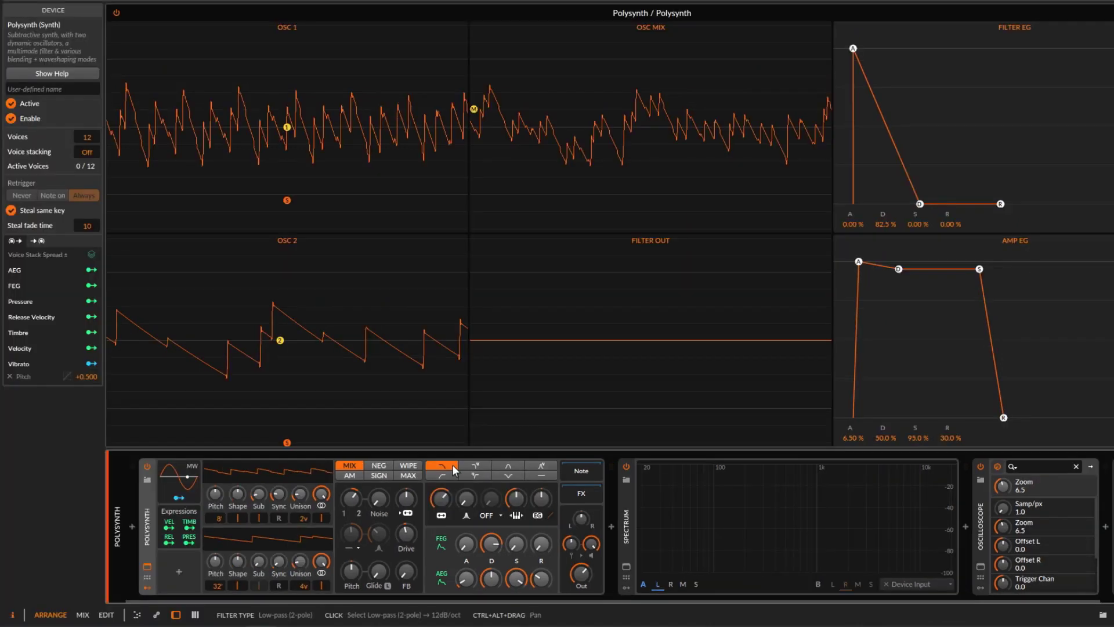
Return to the 2-pole low-pass filter, set the filter frequency to around 1.82 kHz, and raise the resonance to about 71.5 %
left_click(430, 439)
left_click(441, 465)
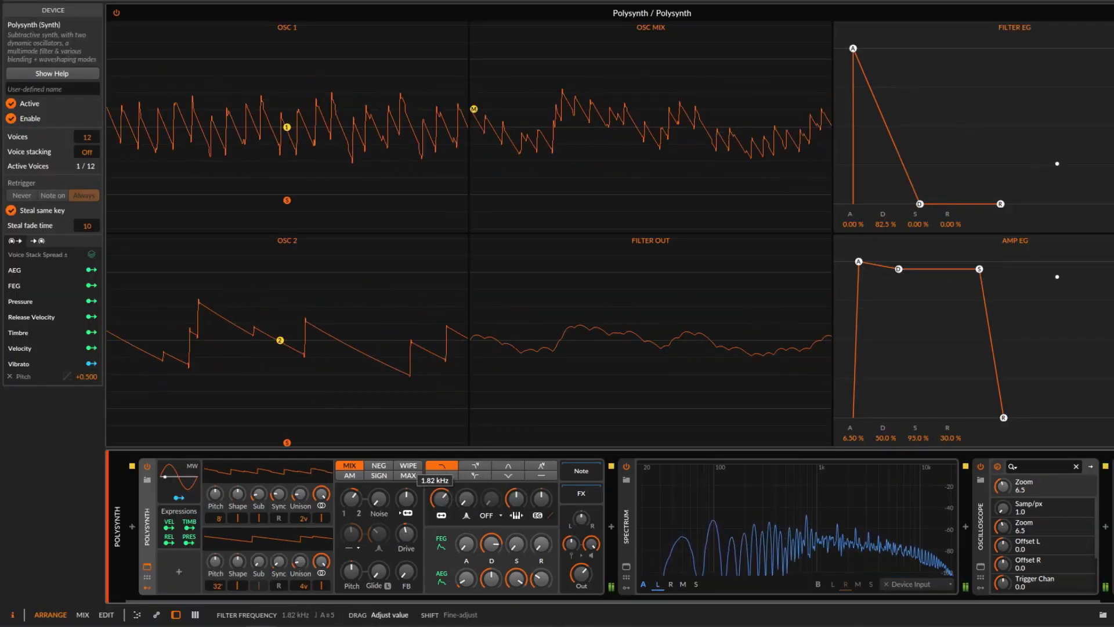
left_click_drag(441, 499, 413, 455)
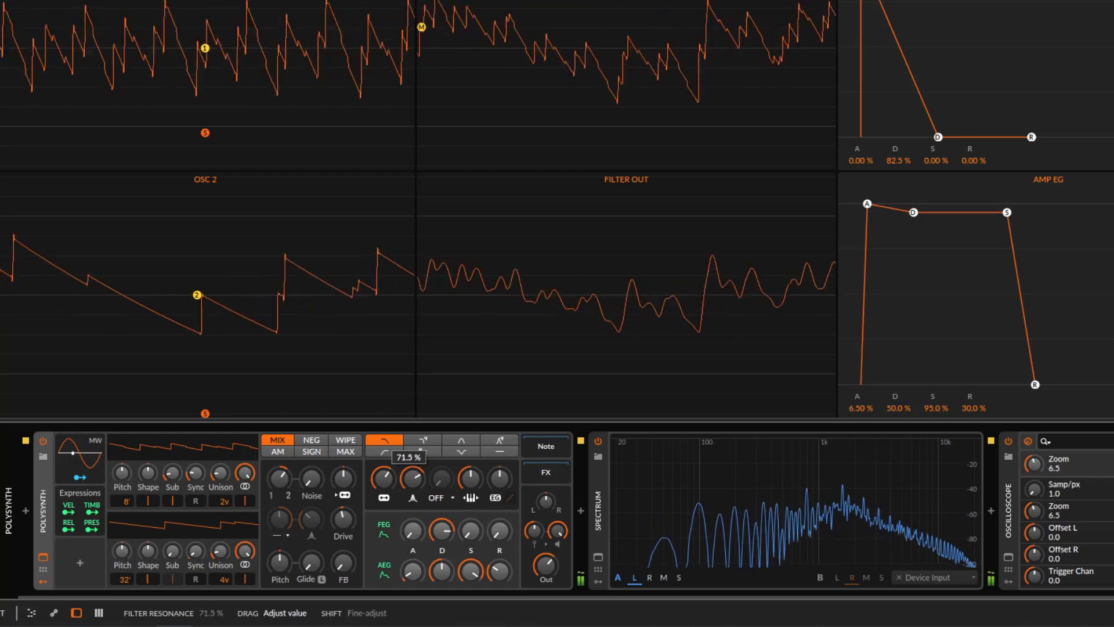
Shift the oscillator mix further toward oscillator 2, raise the filter resonance to 100 %, and lower the filter frequency
mouse_move(280, 483)
left_mouse_down()
mouse_move(280, 447)
mouse_move(280, 464)
left_mouse_up()
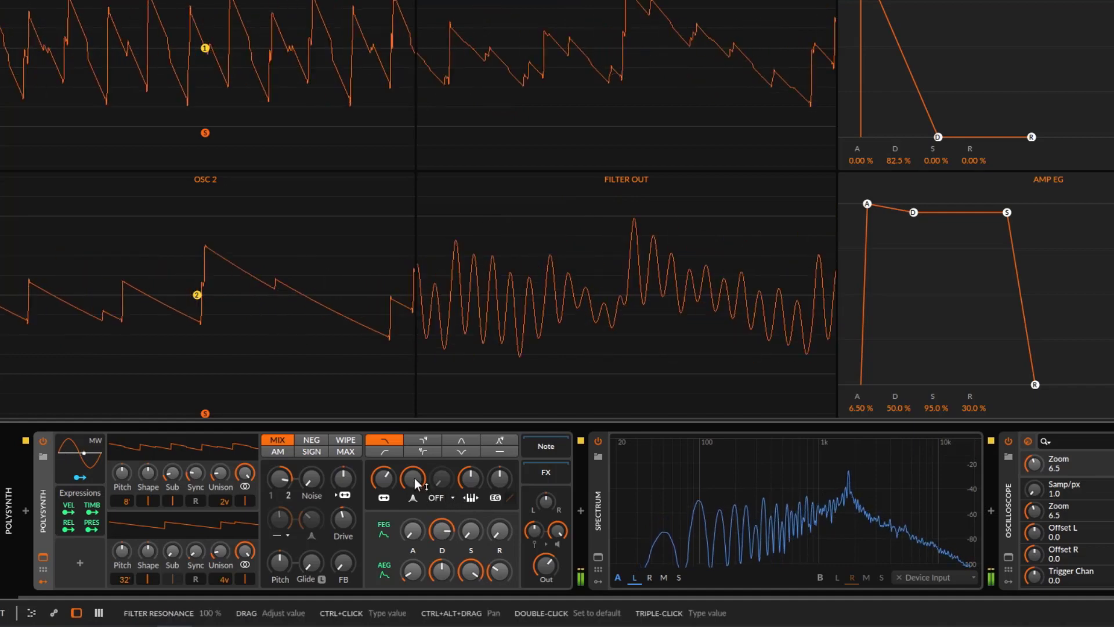
left_click_drag(415, 481, 385, 502)
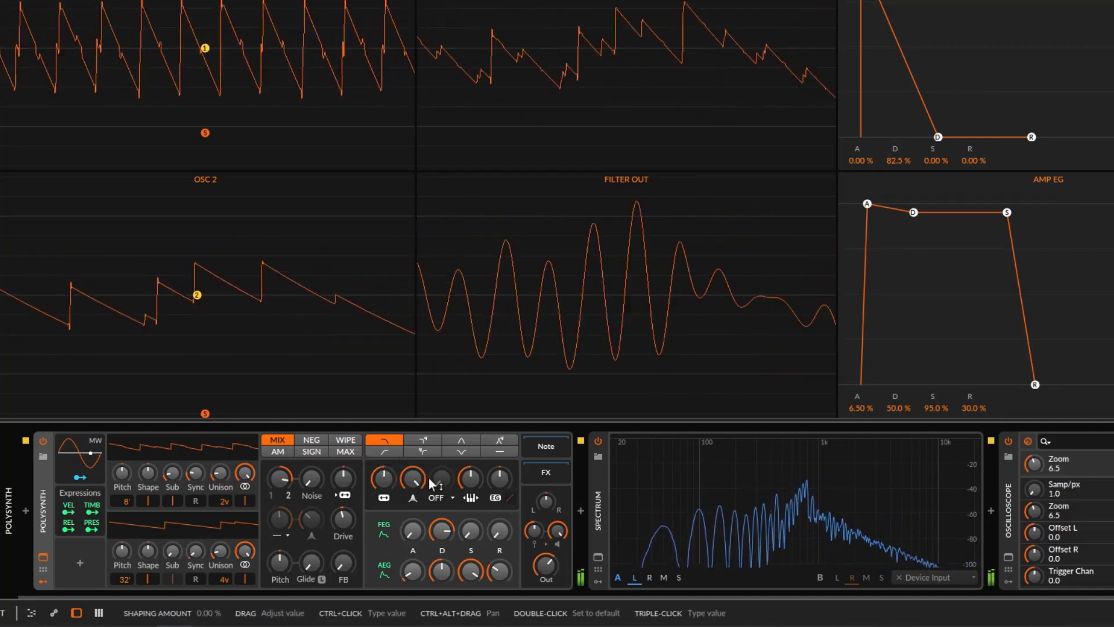
left_click_drag(412, 478, 413, 491)
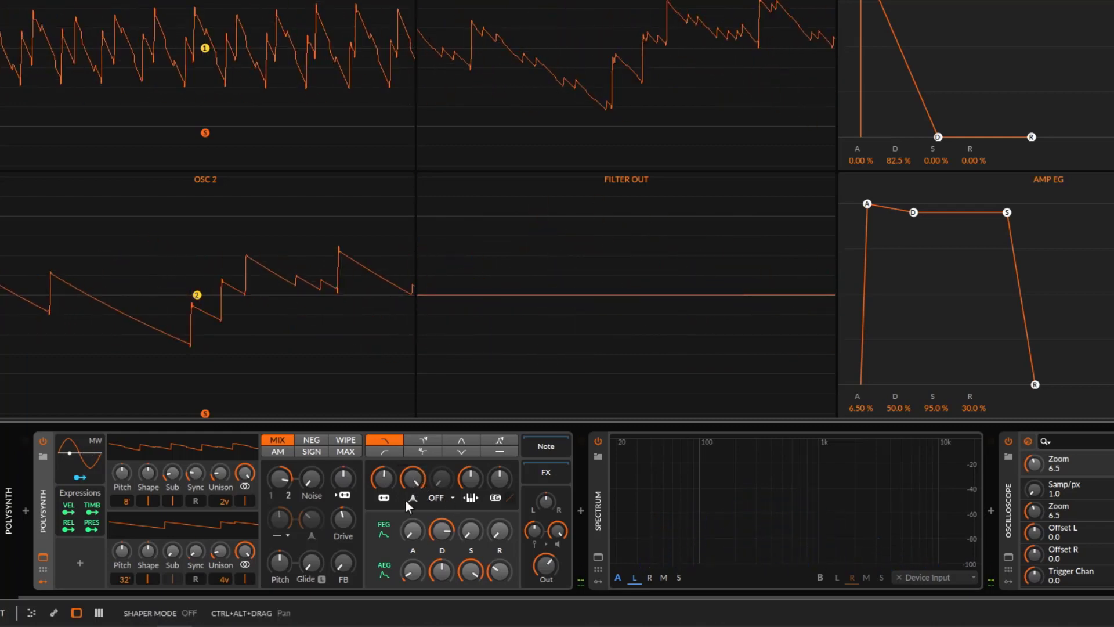
Set oscillator 1 to a single unison voice at 16', turn the mix fully to oscillator 1, and raise the filter frequency
left_click_drag(222, 502, 226, 510)
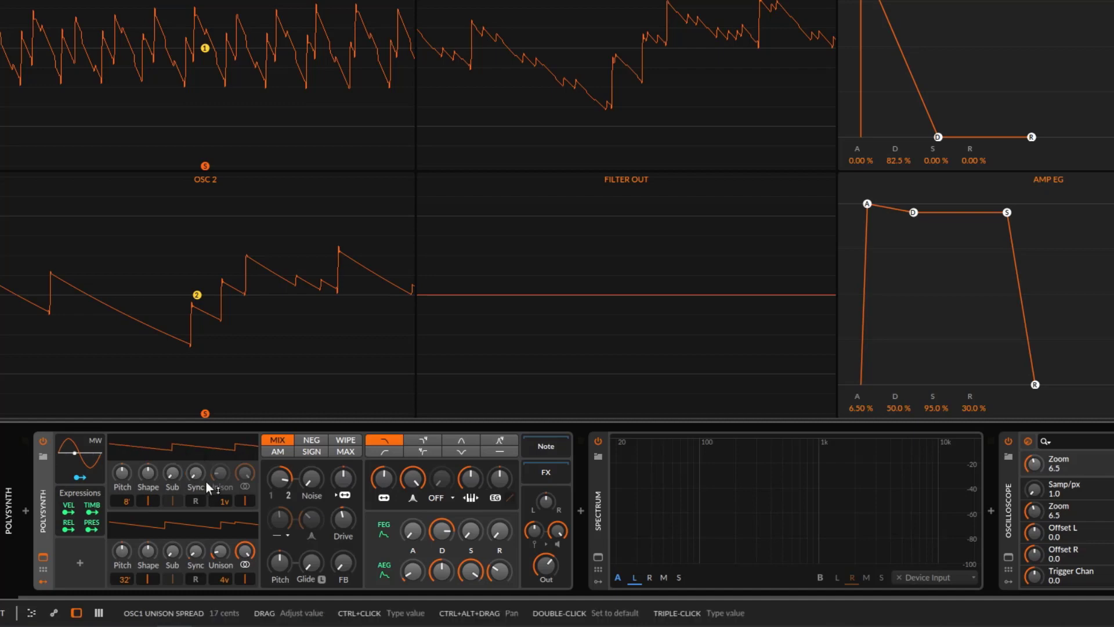
left_click_drag(292, 479, 292, 467)
left_click_drag(382, 478, 382, 455)
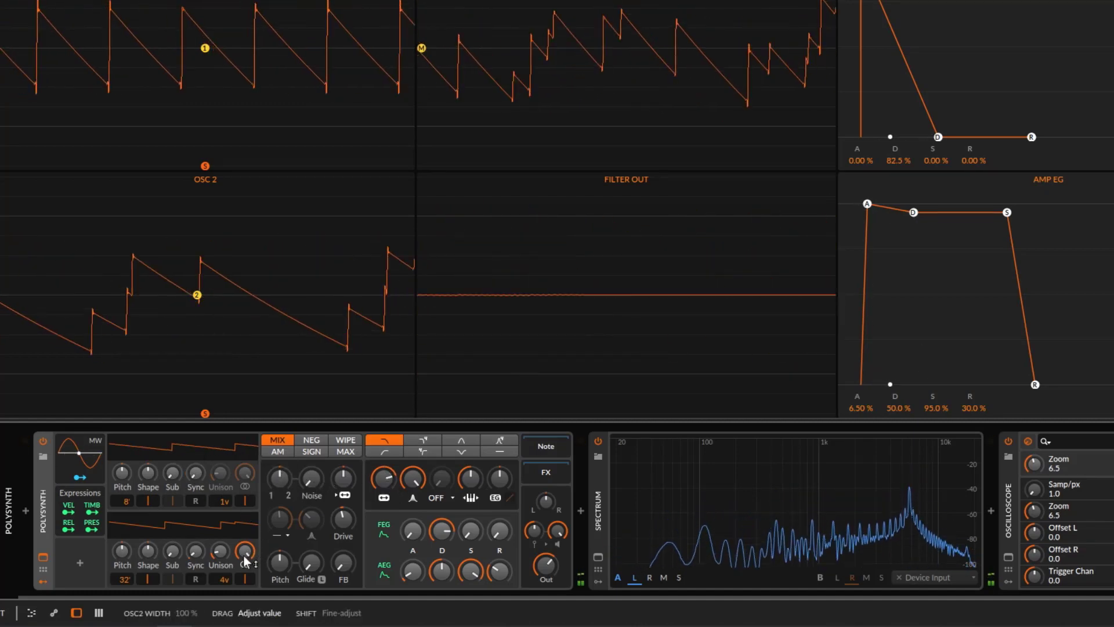
left_click_drag(279, 478, 279, 493)
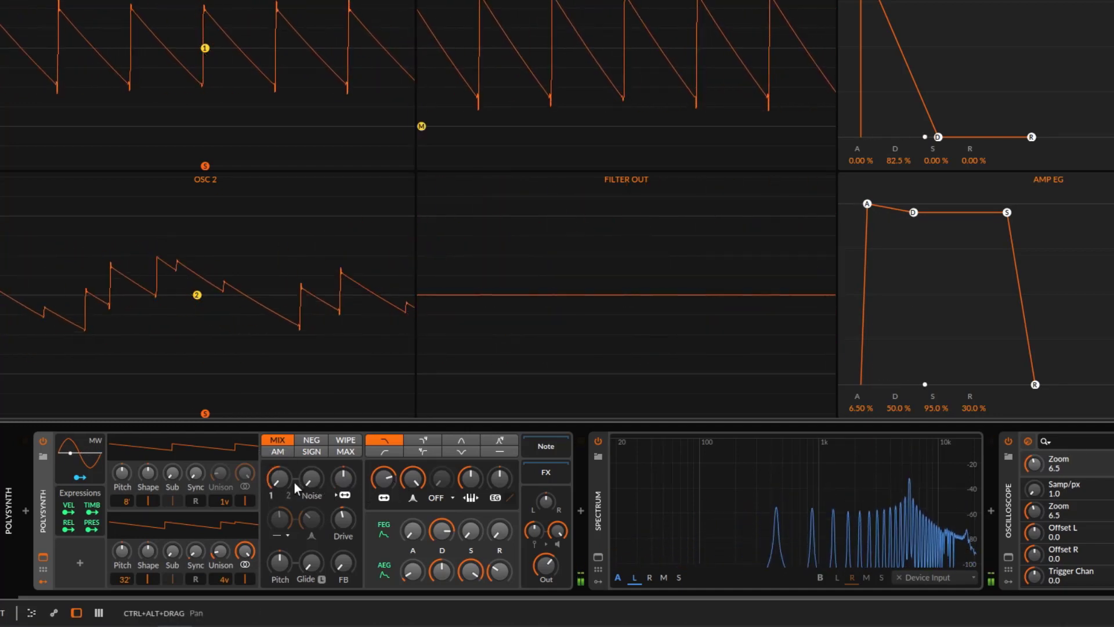
left_click_drag(149, 503, 149, 503)
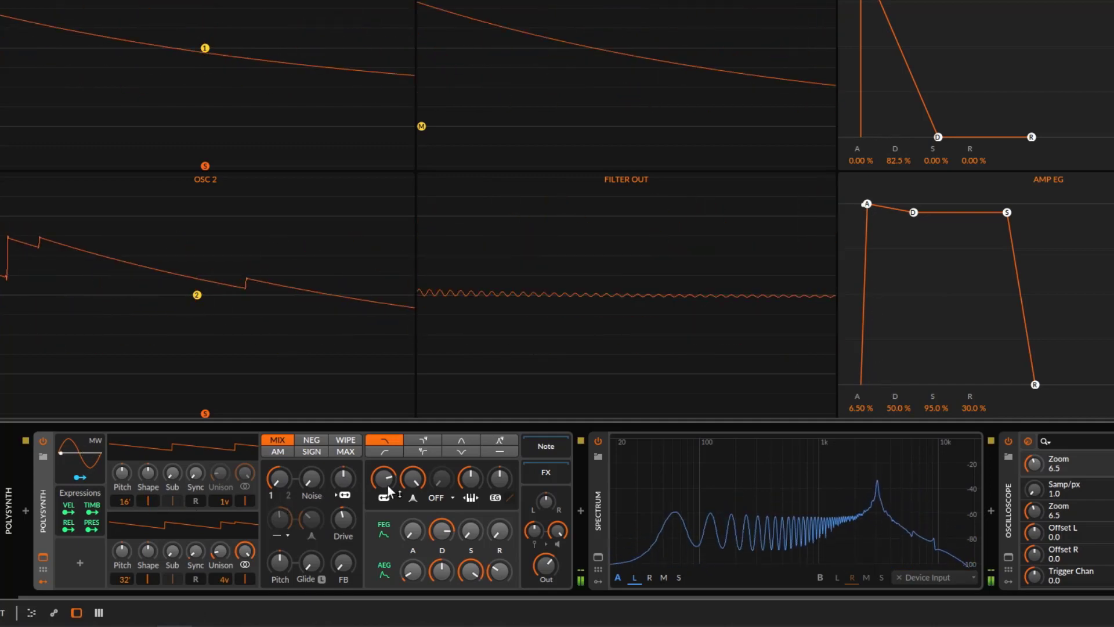
Set the filter frequency to about 3.25 kHz with zero resonance, and compare 0 % keytracking with full keytracking, leaving it at full
left_click_drag(384, 479, 388, 463)
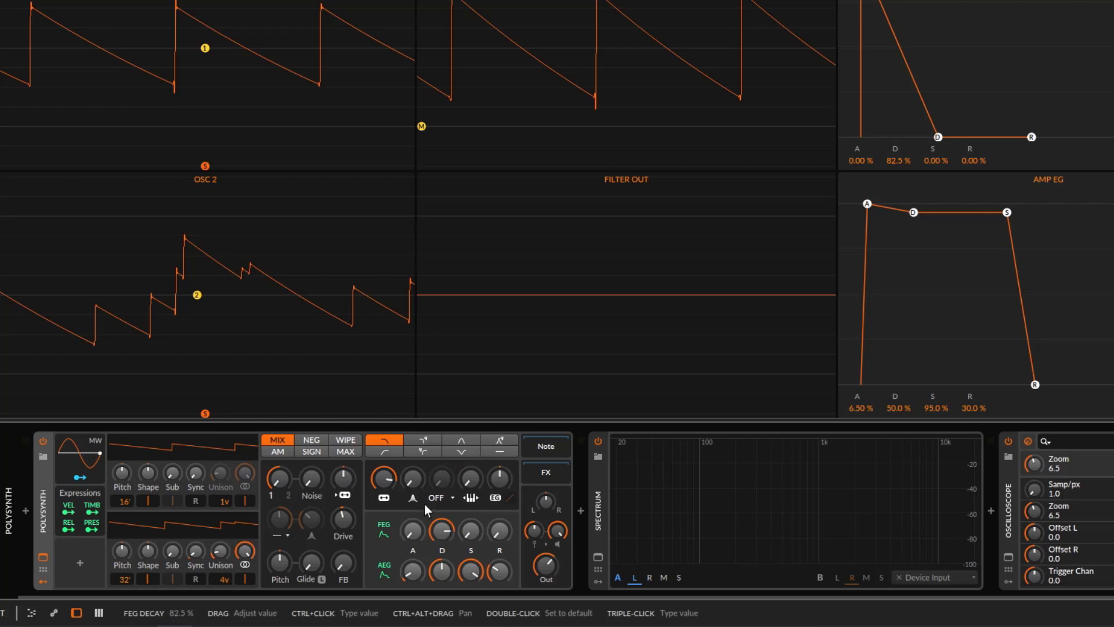
left_click_drag(392, 471, 396, 480)
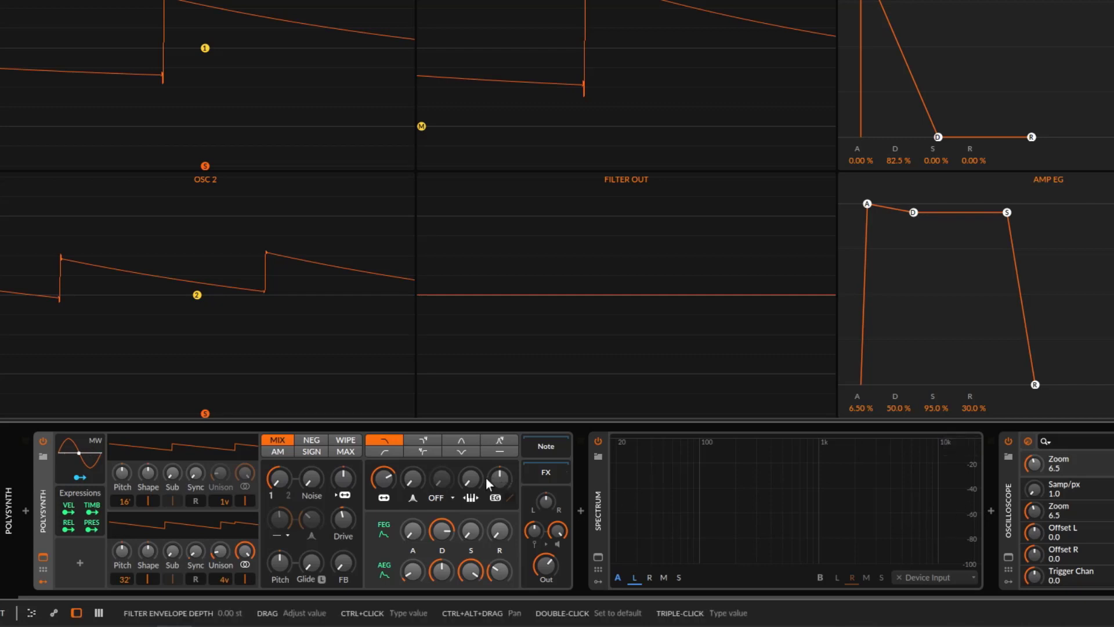
left_click_drag(470, 478, 476, 481)
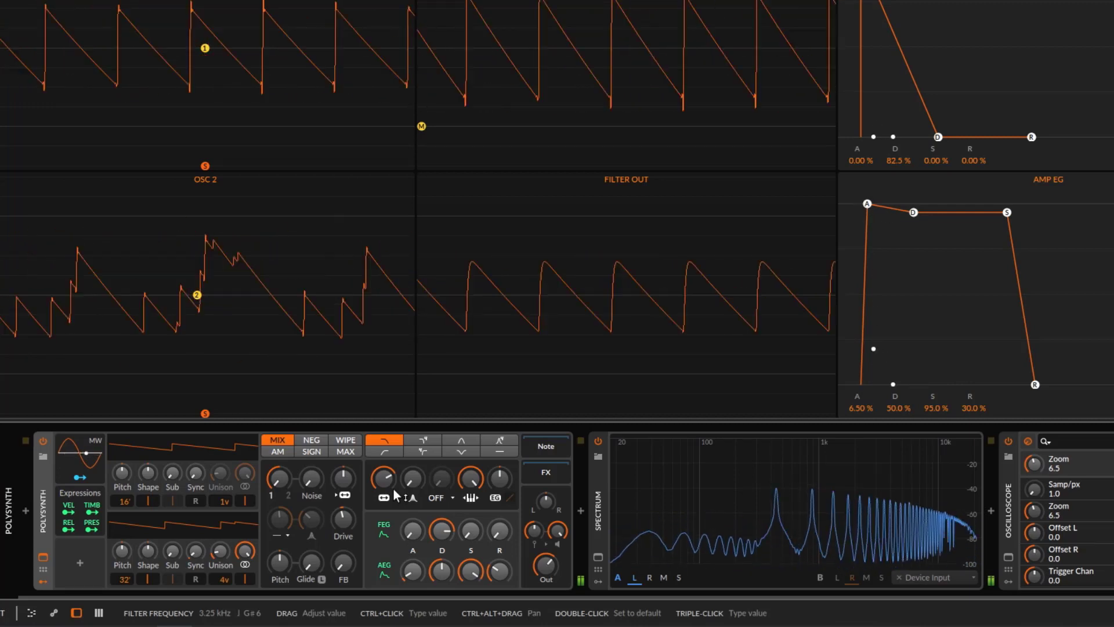
double_click(479, 479)
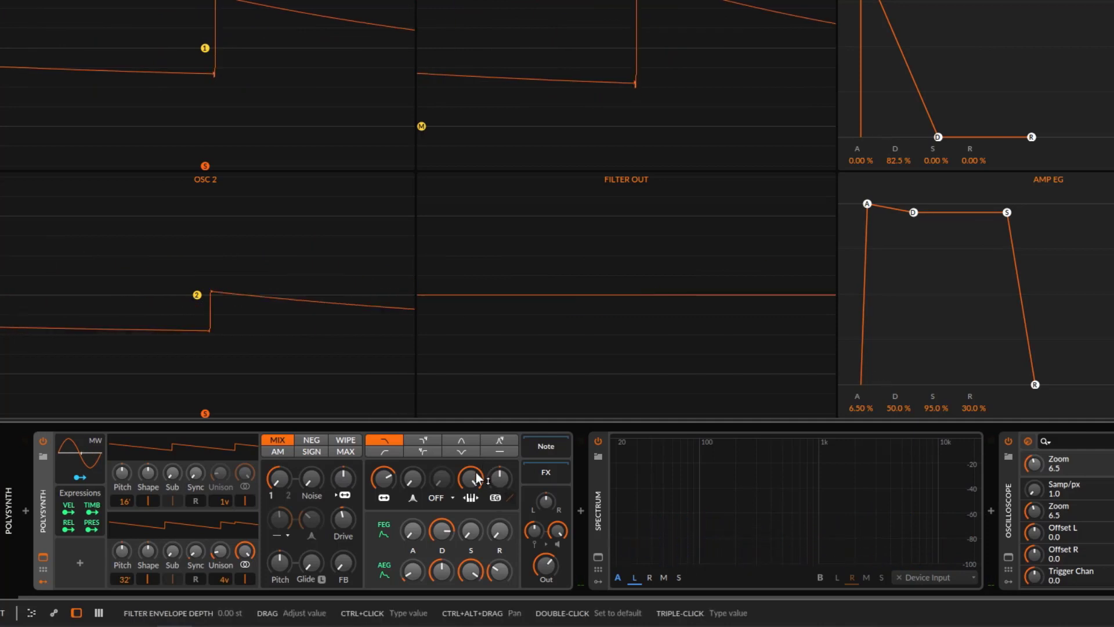
double_click(474, 478)
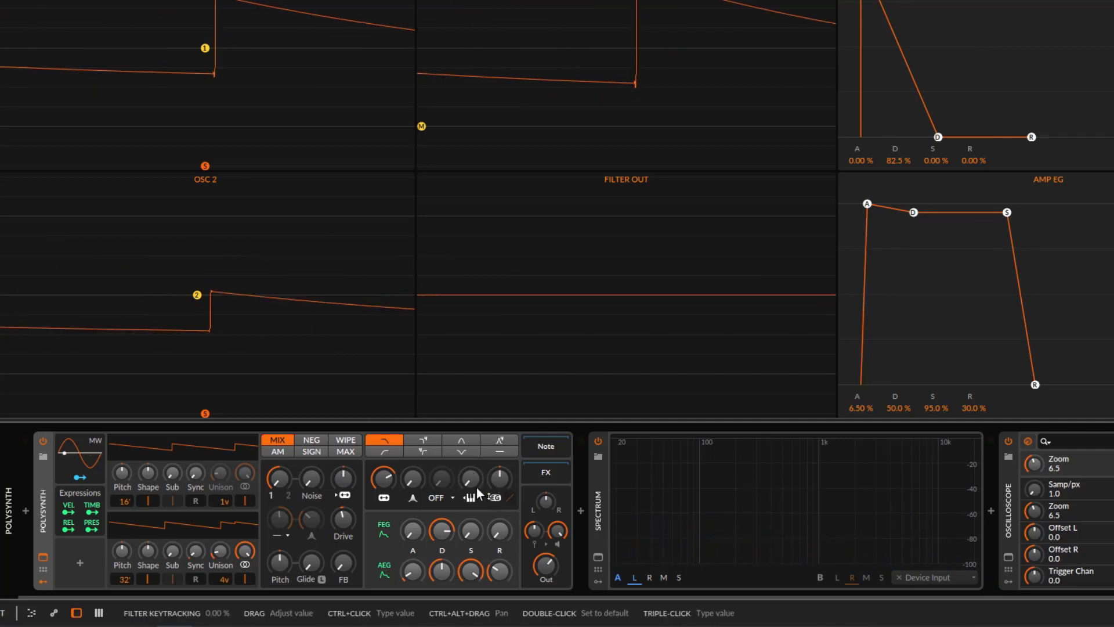
left_click_drag(480, 500, 477, 487)
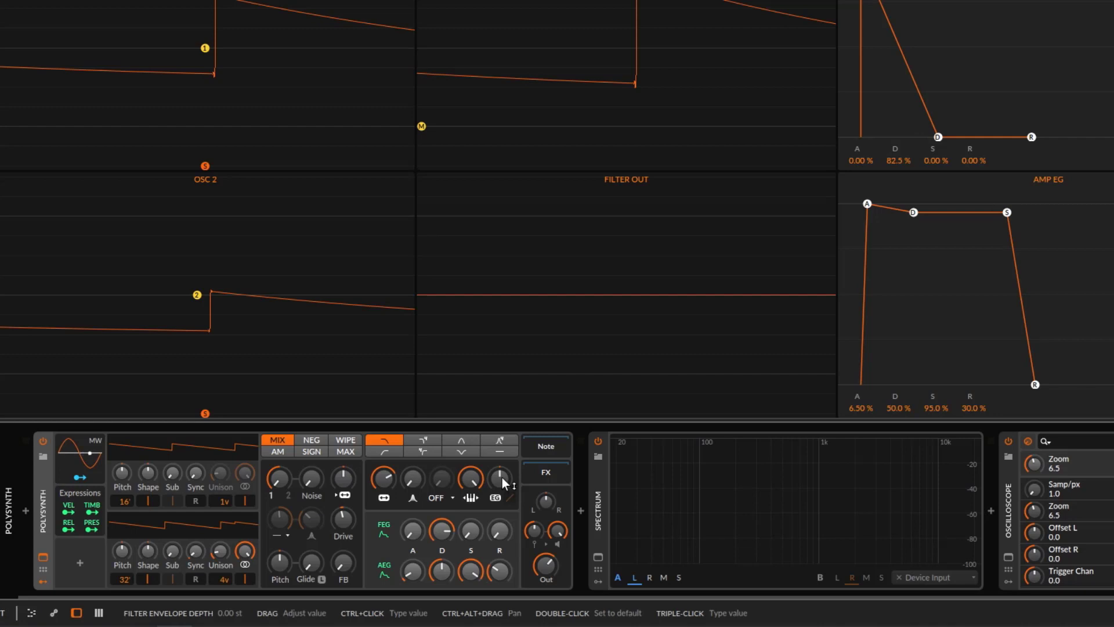
Set the output to 0.0 dB, and try a positive filter envelope depth with filter frequencies around 430 Hz and 663 Hz
left_click_drag(383, 478, 383, 480)
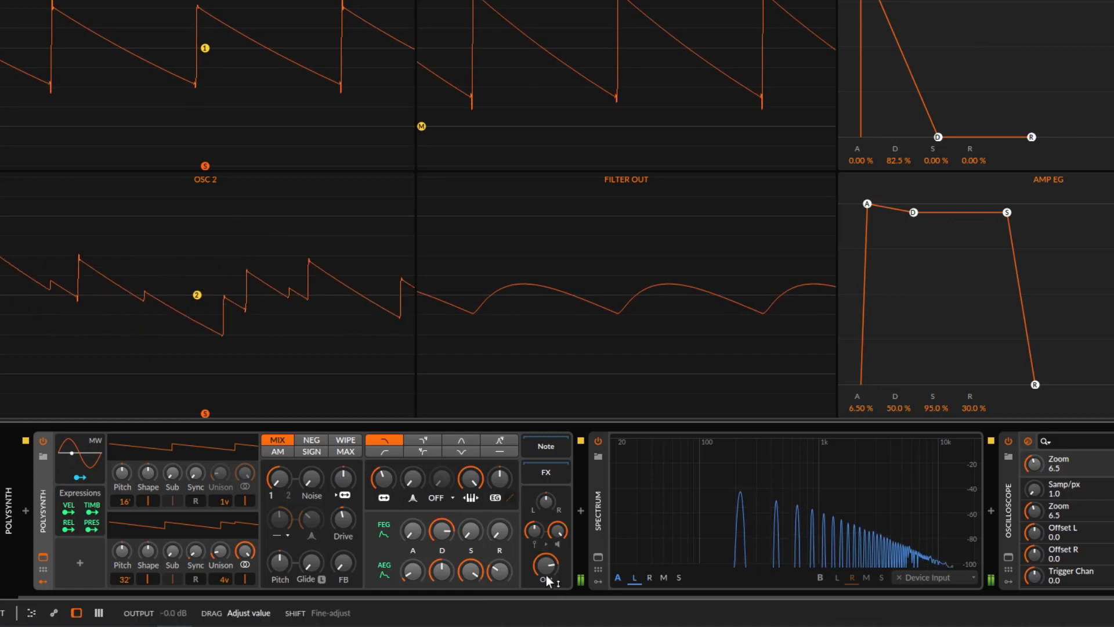
mouse_move(383, 478)
left_mouse_down()
mouse_move(383, 449)
mouse_move(383, 493)
left_mouse_up()
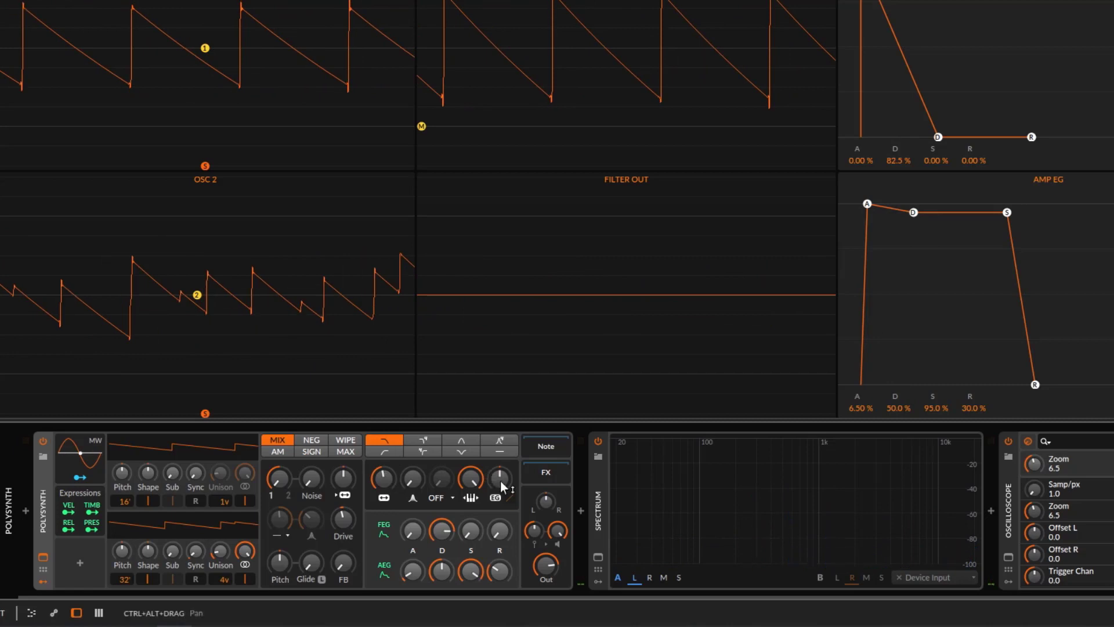
mouse_move(499, 478)
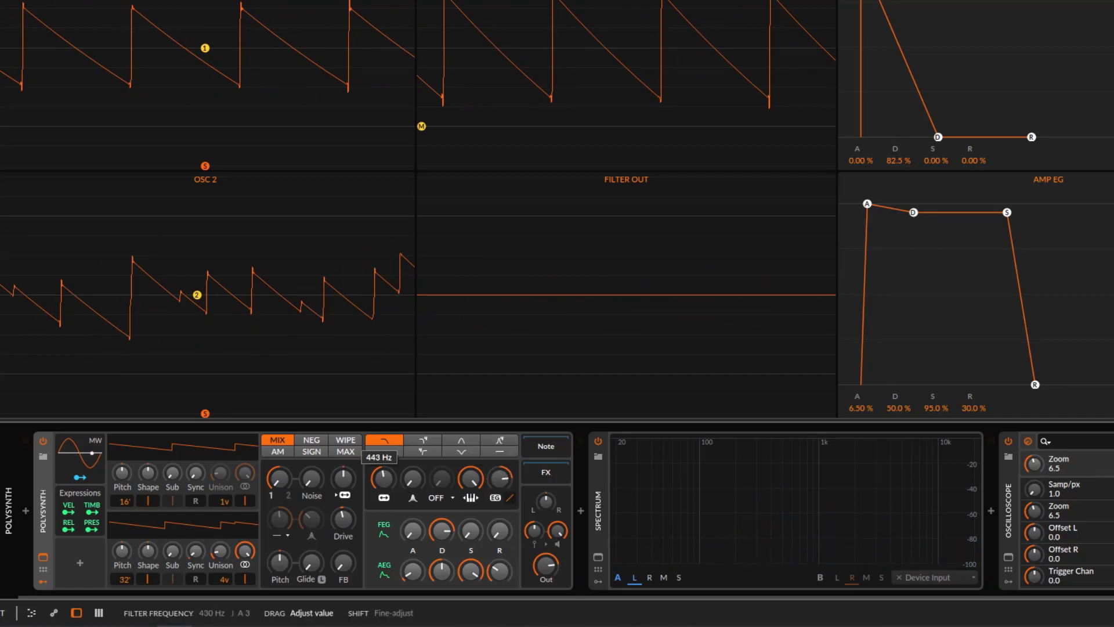
left_click_drag(505, 486, 505, 503)
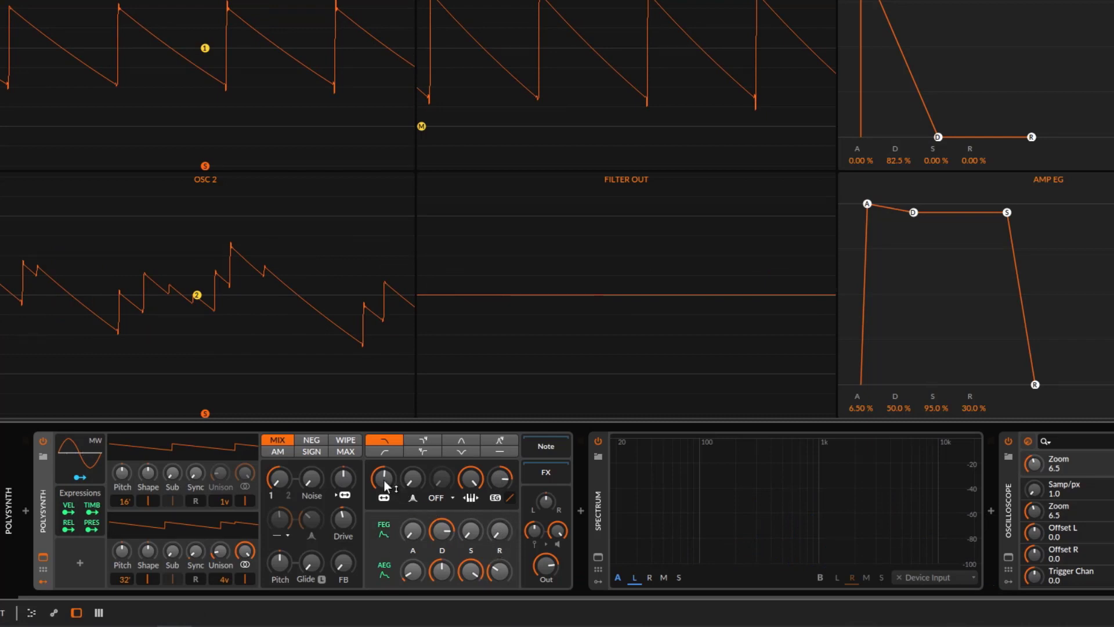
left_click_drag(384, 484, 384, 483)
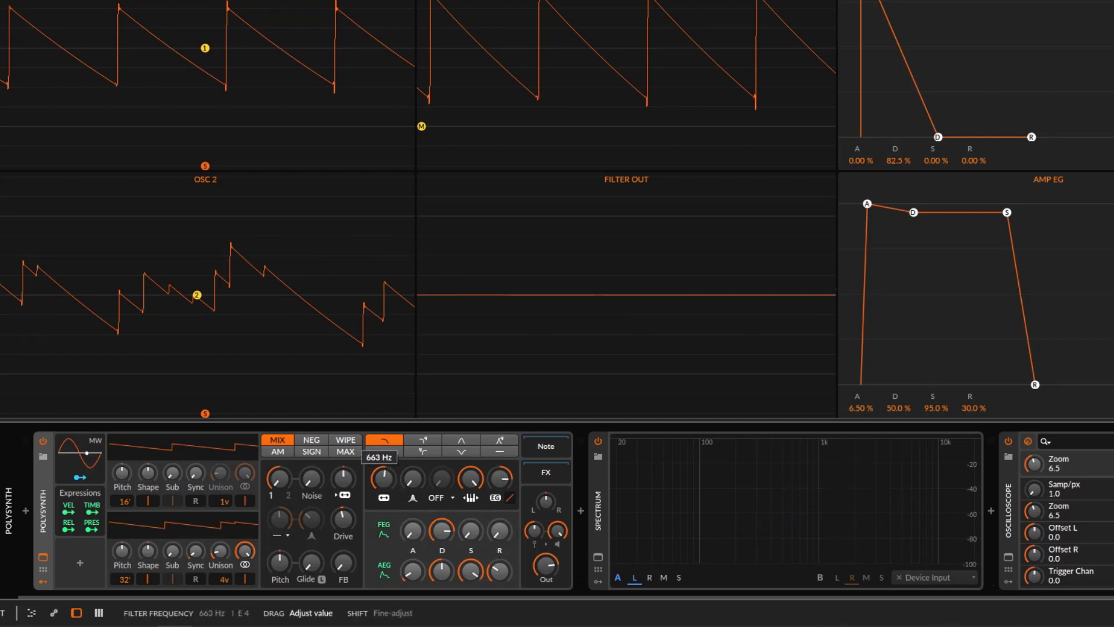
Try a negative filter envelope depth while sweeping the filter frequency from 53.7 Hz, and return the depth to about zero
left_click_drag(470, 478, 497, 482)
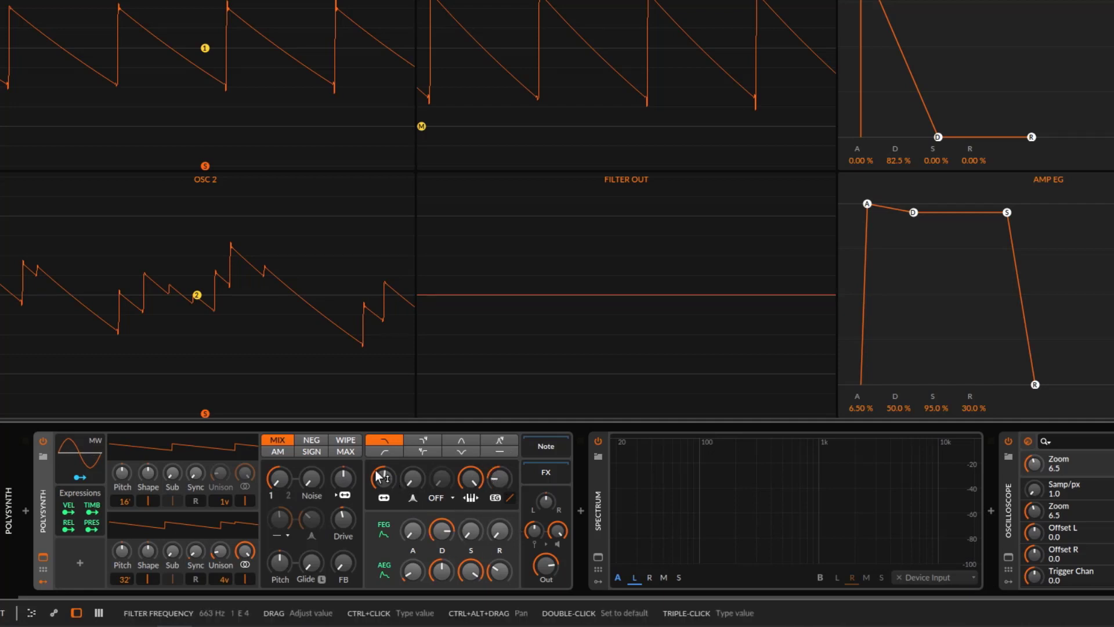
left_click_drag(378, 478, 383, 480)
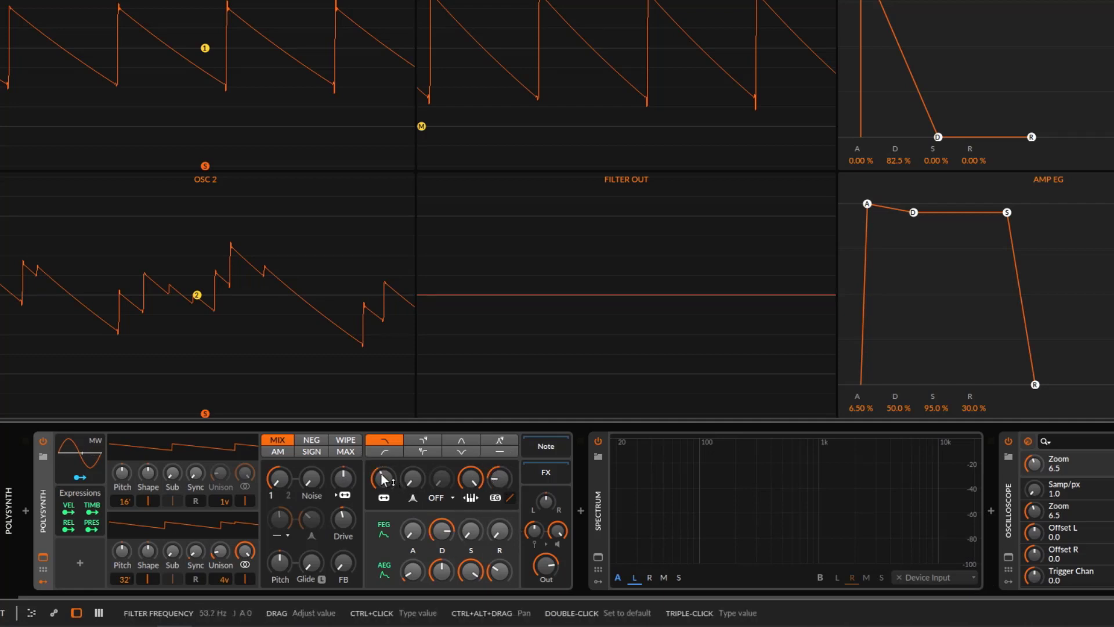
left_click_drag(499, 478, 499, 476)
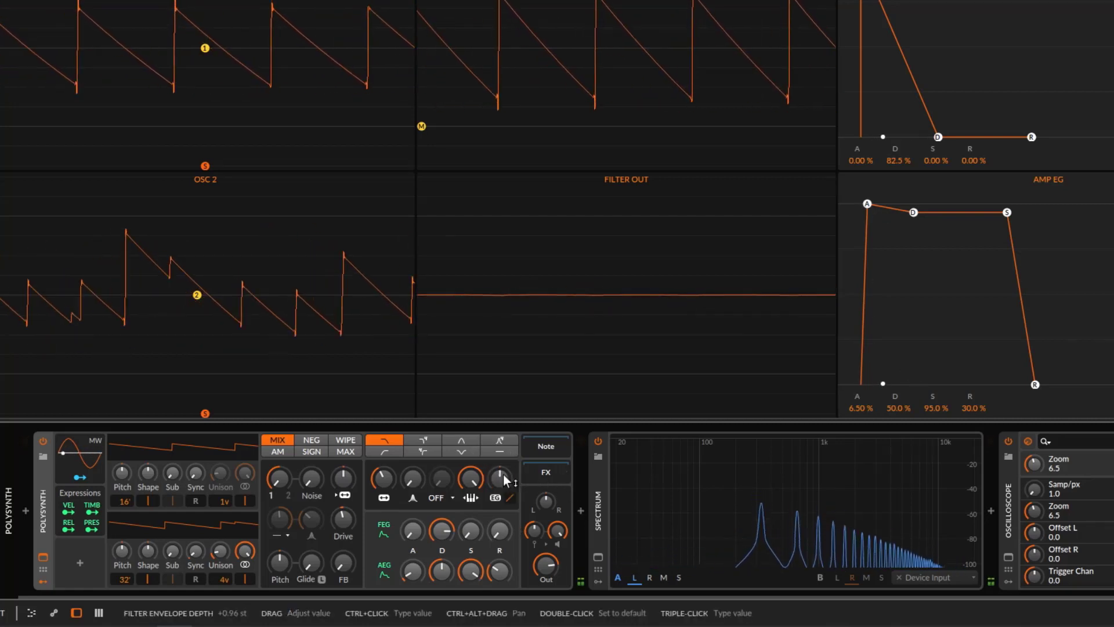
Try a 2.5 % filter envelope decay, raise it to 30 %, set the envelope depth to +66.24 st, and lower the filter frequency
left_click_drag(442, 530, 441, 557)
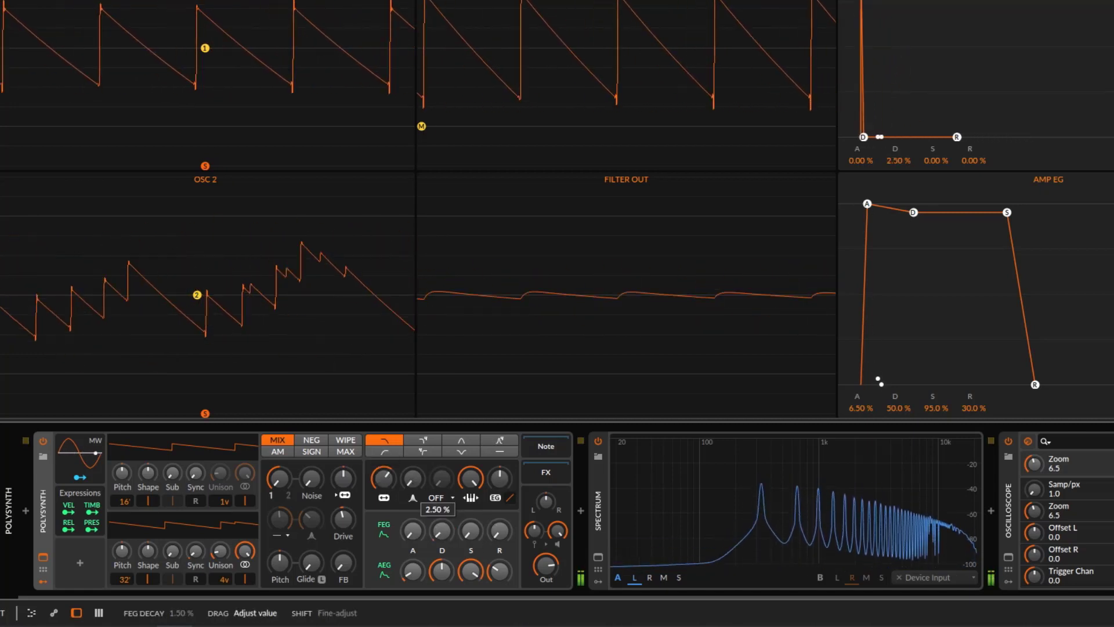
left_click_drag(452, 531, 453, 514)
left_click_drag(507, 477, 508, 462)
left_click_drag(387, 479, 387, 497)
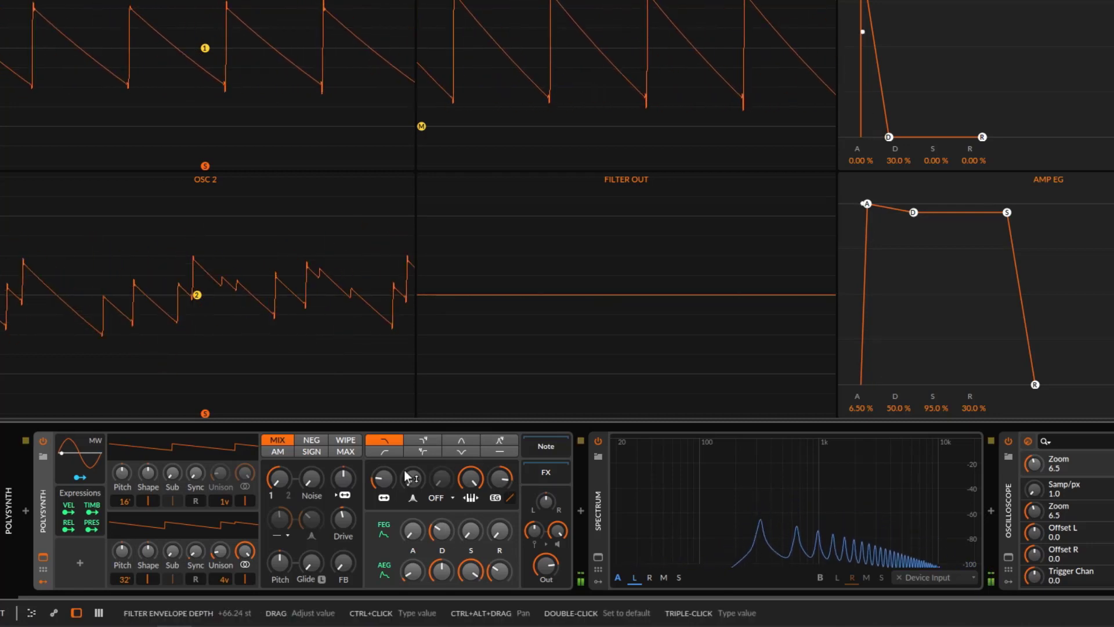
Try several filter envelope decay times, settling on 39.5 % decay, with 37.5 % sustain and 76.5 % release
left_click_drag(435, 533, 435, 526)
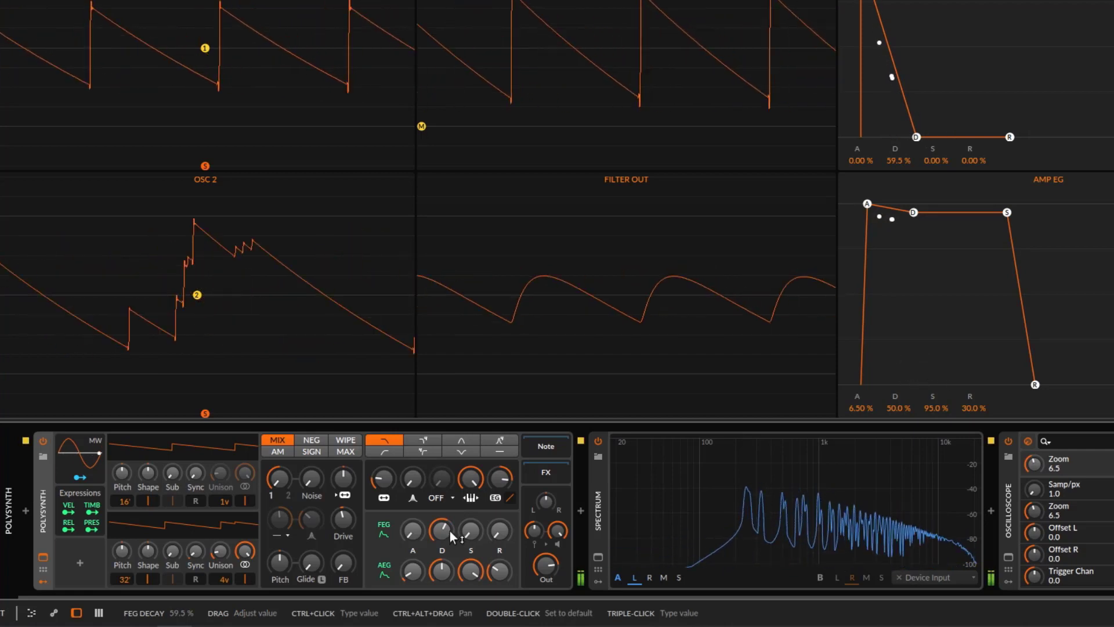
left_click_drag(450, 528, 450, 546)
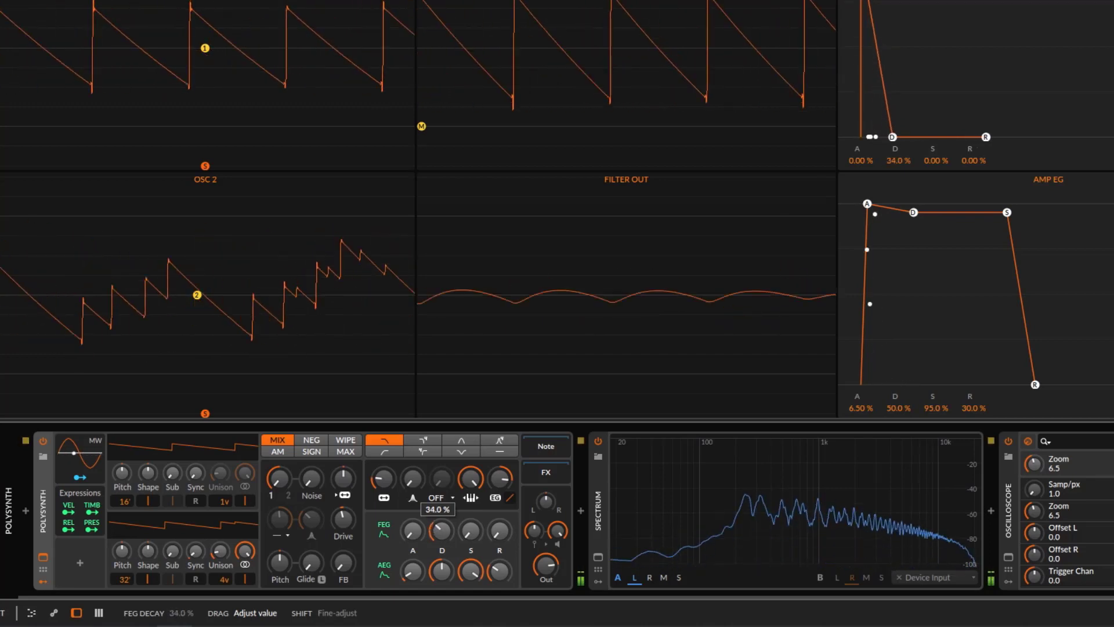
mouse_move(443, 531)
left_mouse_down()
mouse_move(499, 522)
mouse_move(442, 536)
left_mouse_up()
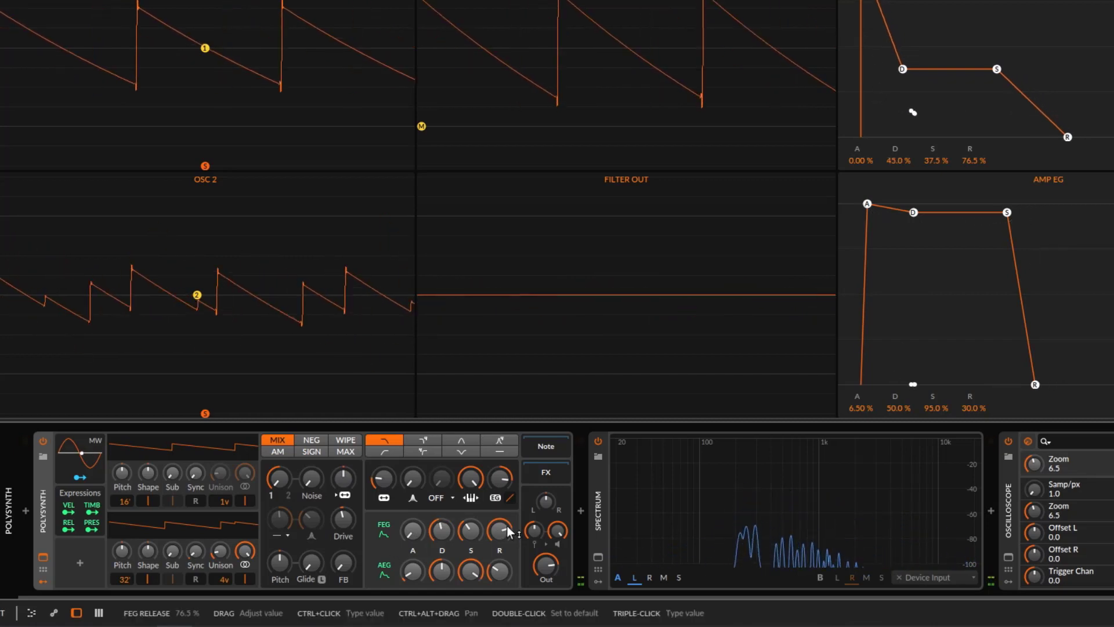
left_click_drag(457, 527, 457, 529)
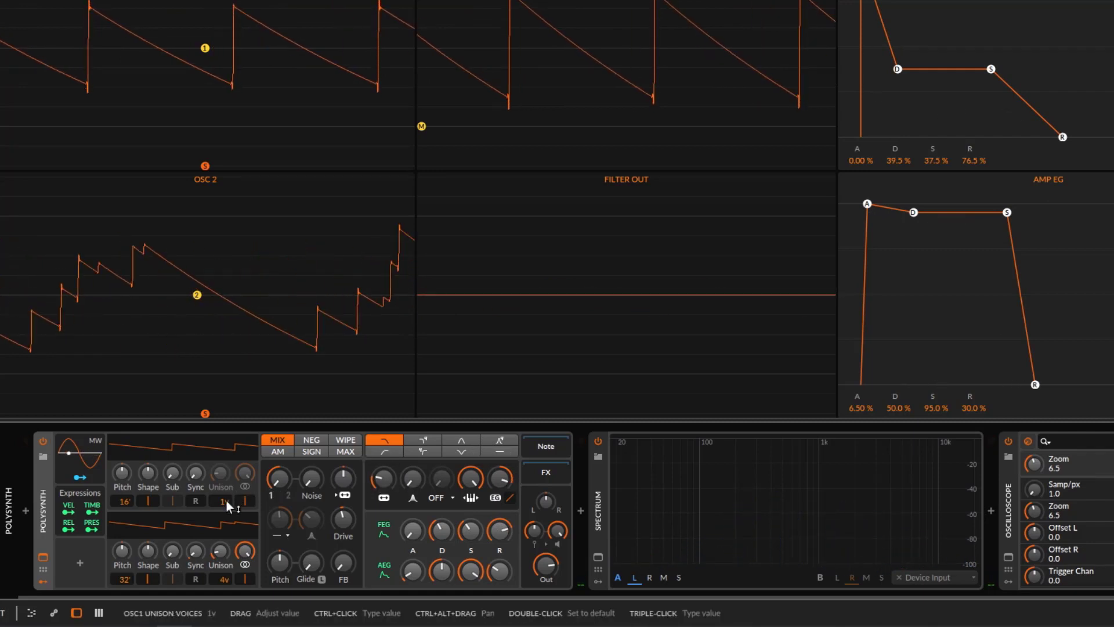
Set oscillator 1 to 8' with four unison voices, give oscillator 2 five unison voices, and centre the oscillator mix
left_click_drag(225, 501, 224, 472)
left_click(300, 478)
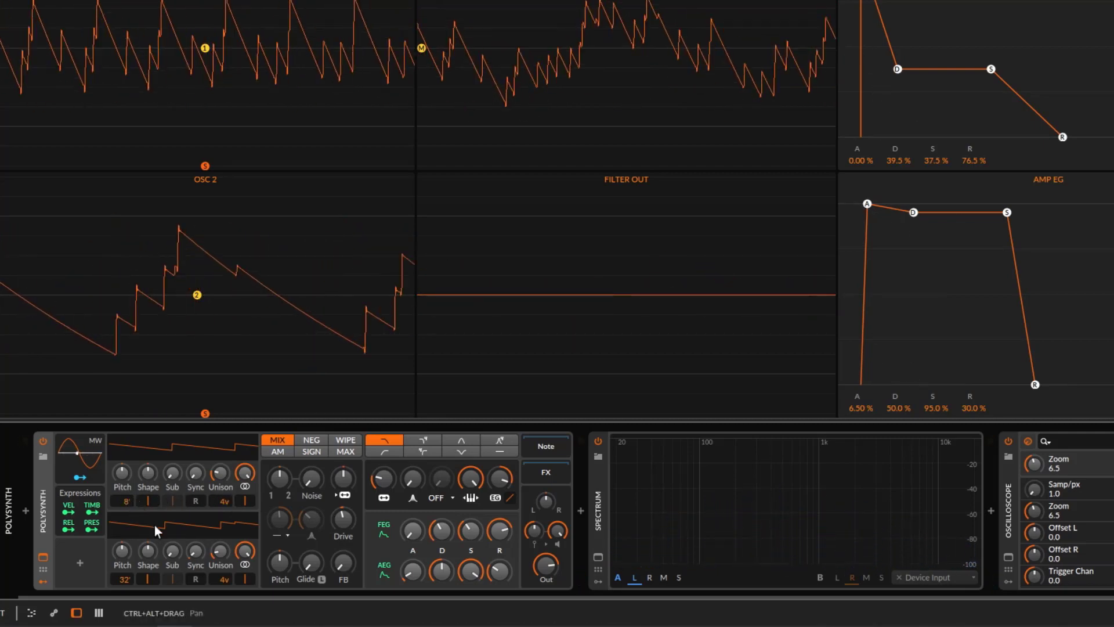
left_click_drag(221, 474, 227, 481)
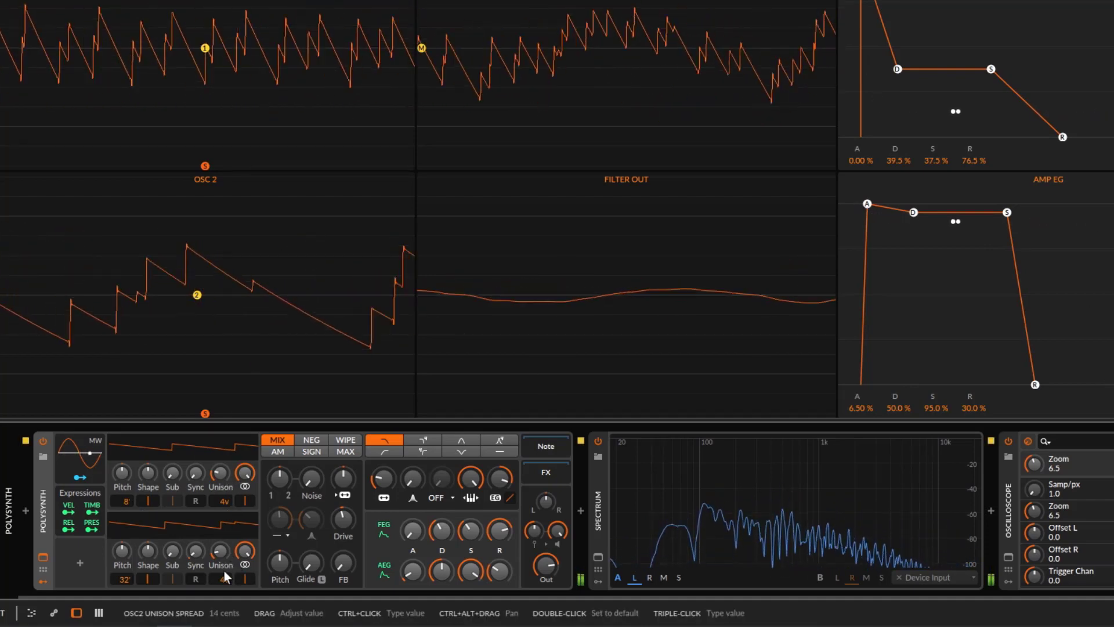
left_click_drag(381, 478, 382, 477)
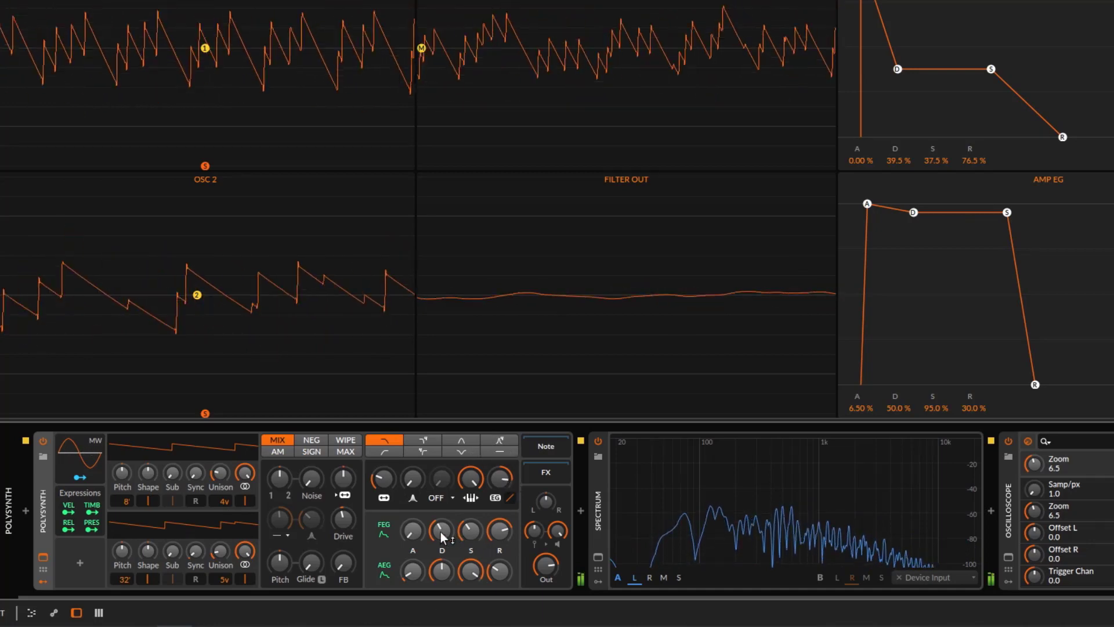
Set the filter envelope decay to 62.5 % and sustain to 9 %, and compare an envelope depth of +95.04 st with zero depth
left_click_drag(441, 537, 441, 519)
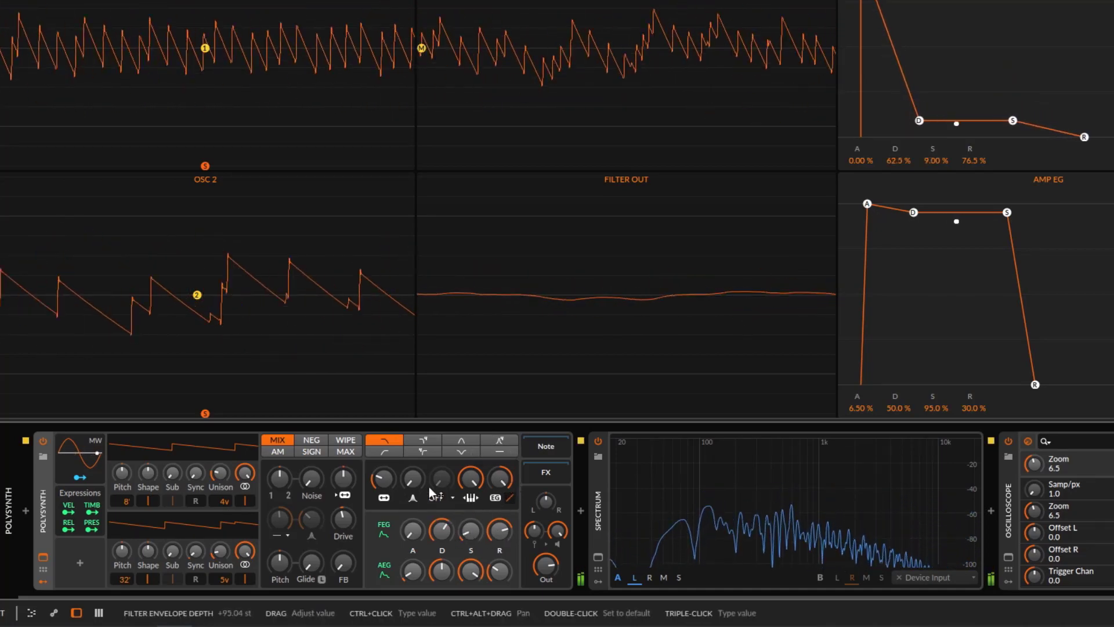
left_click_drag(382, 479, 382, 476)
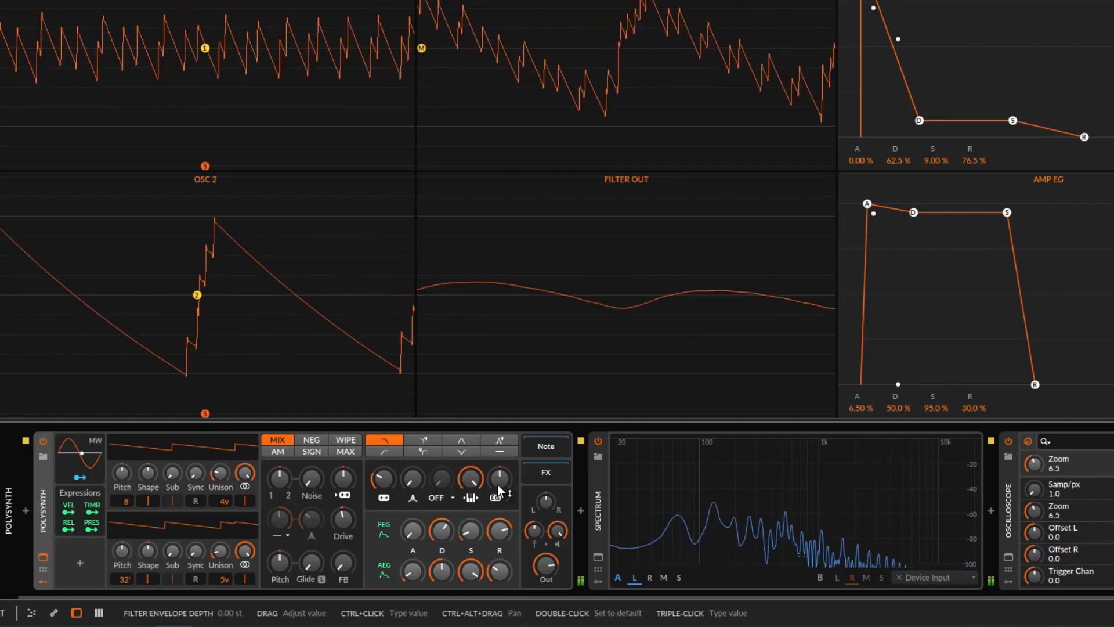
Try a strong positive filter envelope depth, and settle on a depth of -55.68 st with a raised filter frequency
left_click_drag(499, 489, 499, 424)
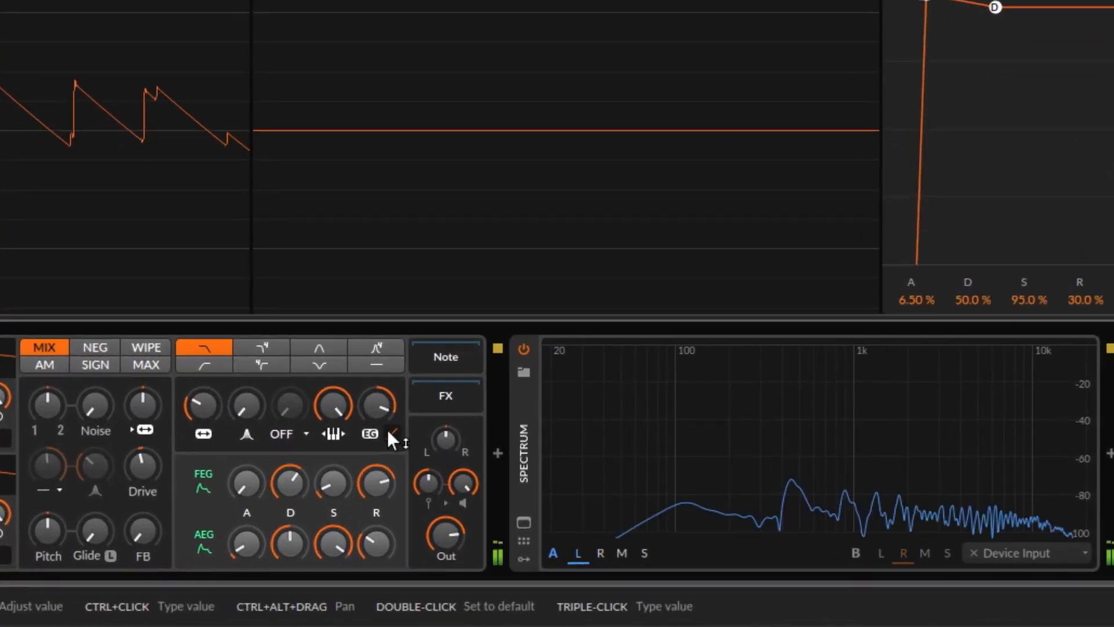
left_click_drag(387, 430, 394, 486)
left_click_drag(378, 406, 378, 409)
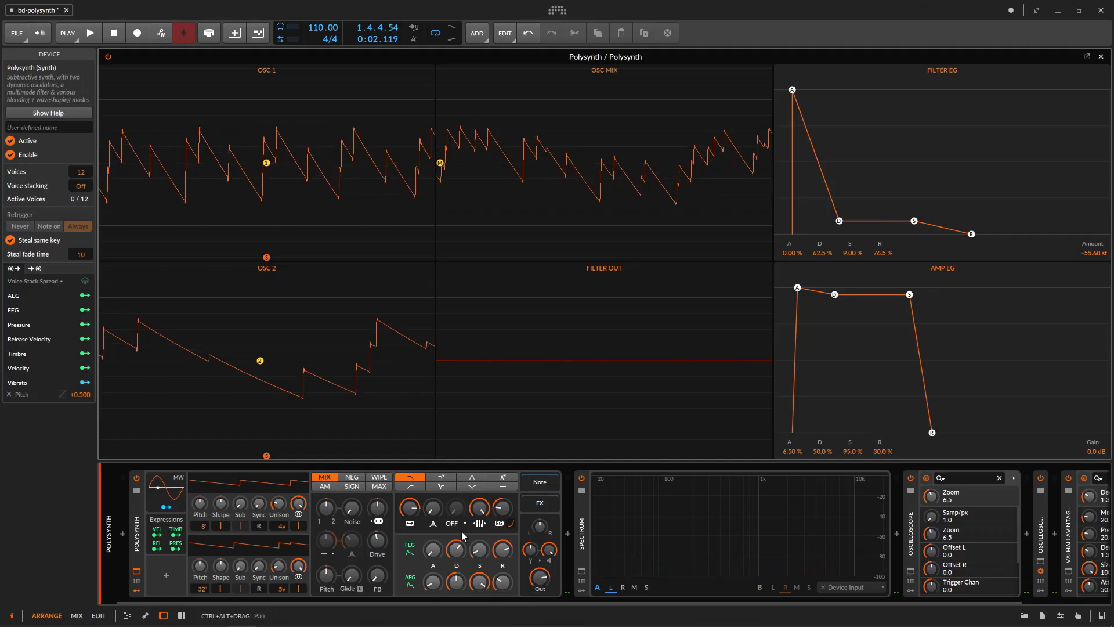
Map the filter envelope to filter resonance (+0.340), oscillator 1 sync (+13.20), oscillator 2 sync (+19.80) and oscillator 2 unison spread (+0.073)
scroll(473, 550, "up", 1)
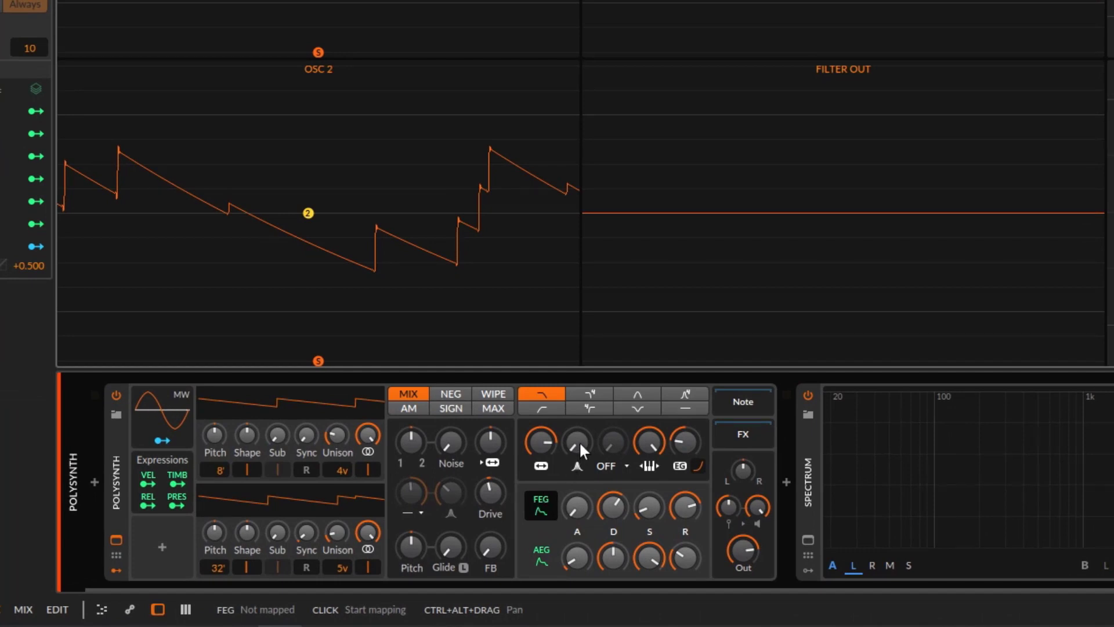
left_click_drag(576, 438, 576, 423)
left_click(541, 498)
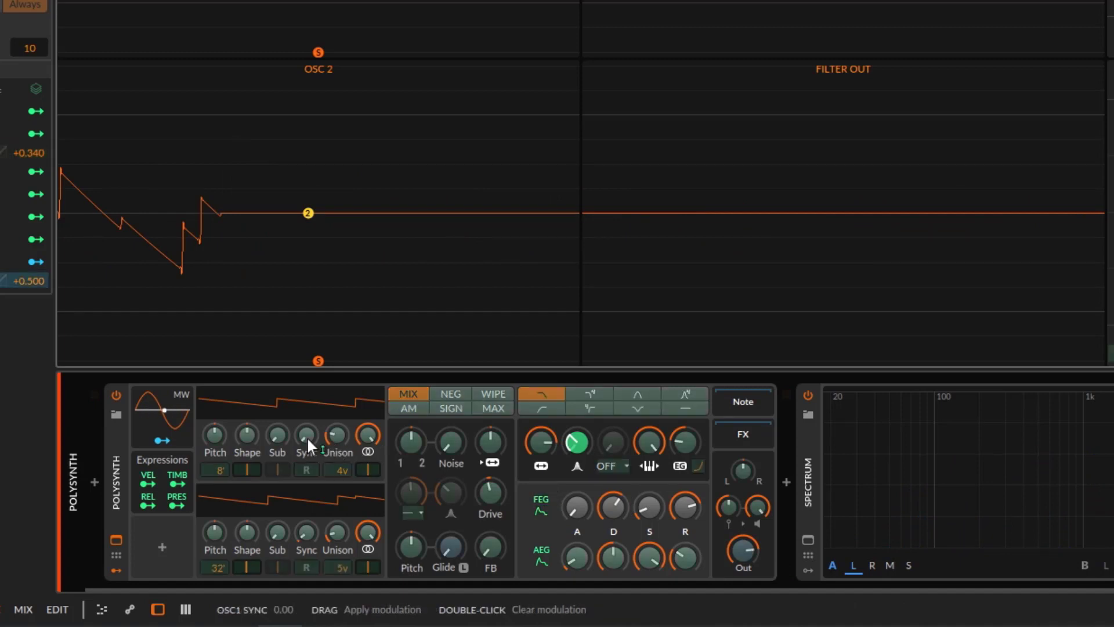
left_click_drag(306, 437, 305, 478)
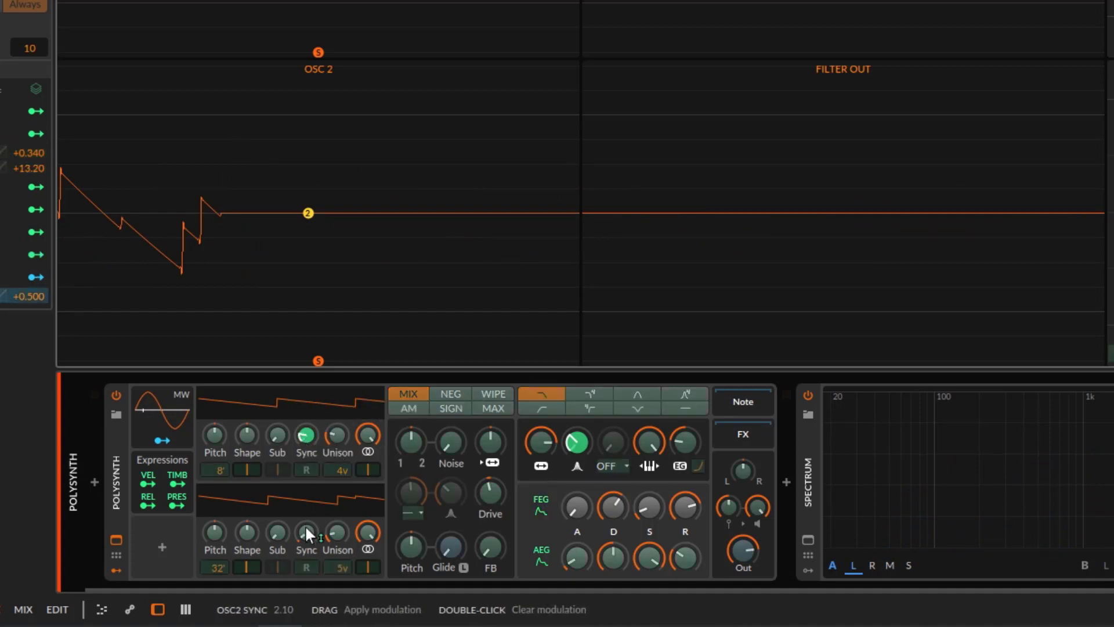
left_click_drag(305, 529, 324, 486)
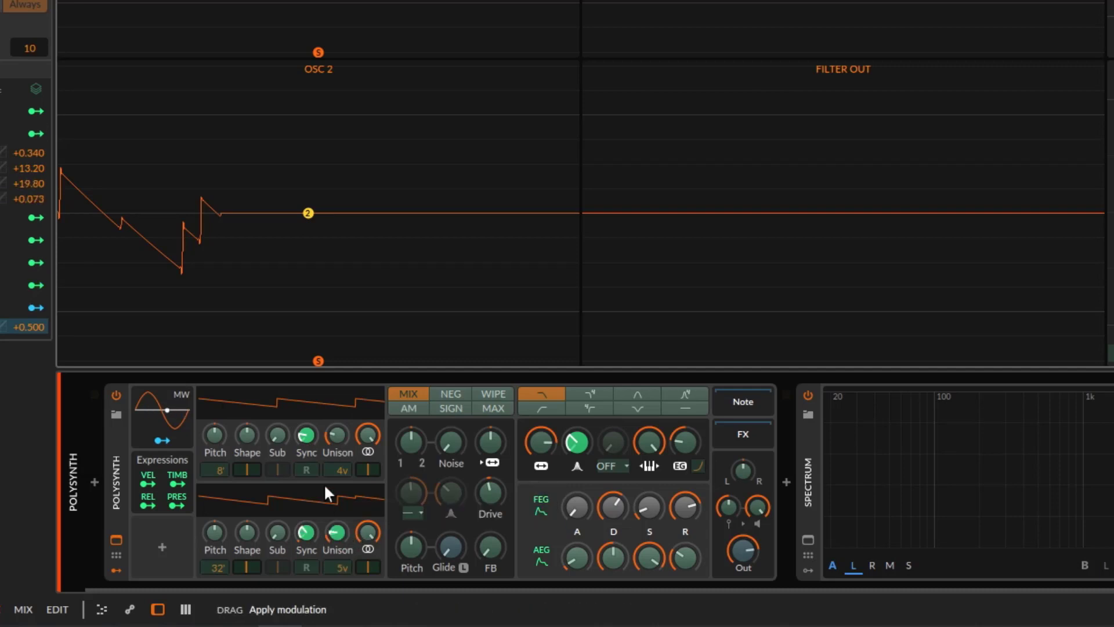
Map the filter envelope to oscillator 1 unison spread (+0.083) and the oscillator mix (+0.295), and the amp envelope to the global pitch
left_click_drag(334, 441, 333, 429)
left_click_drag(402, 440, 406, 435)
left_click(551, 517)
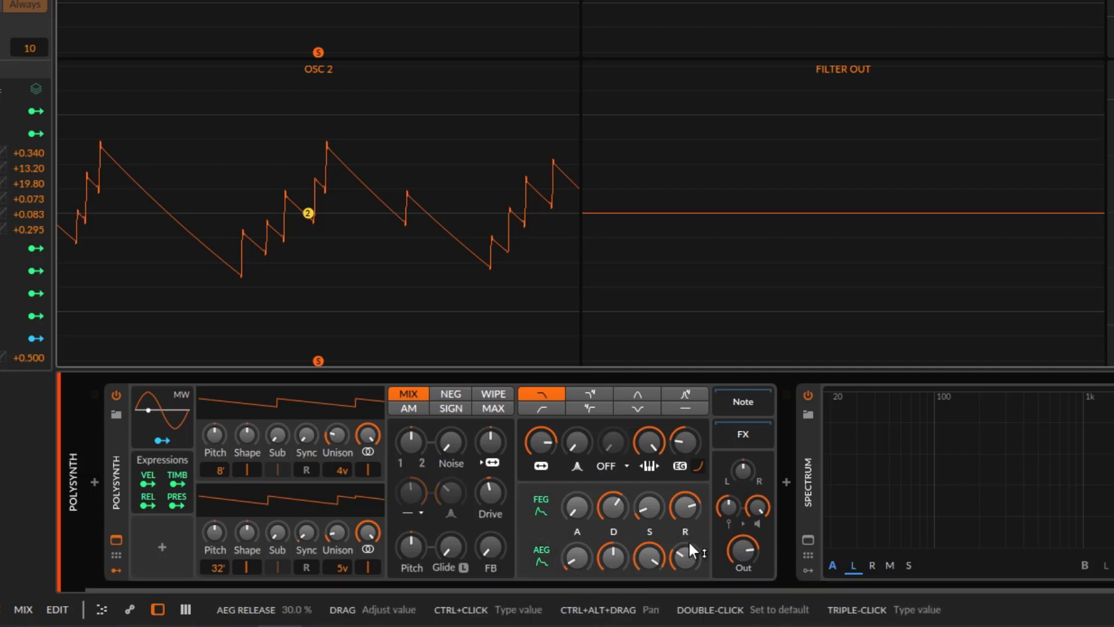
left_click(538, 557)
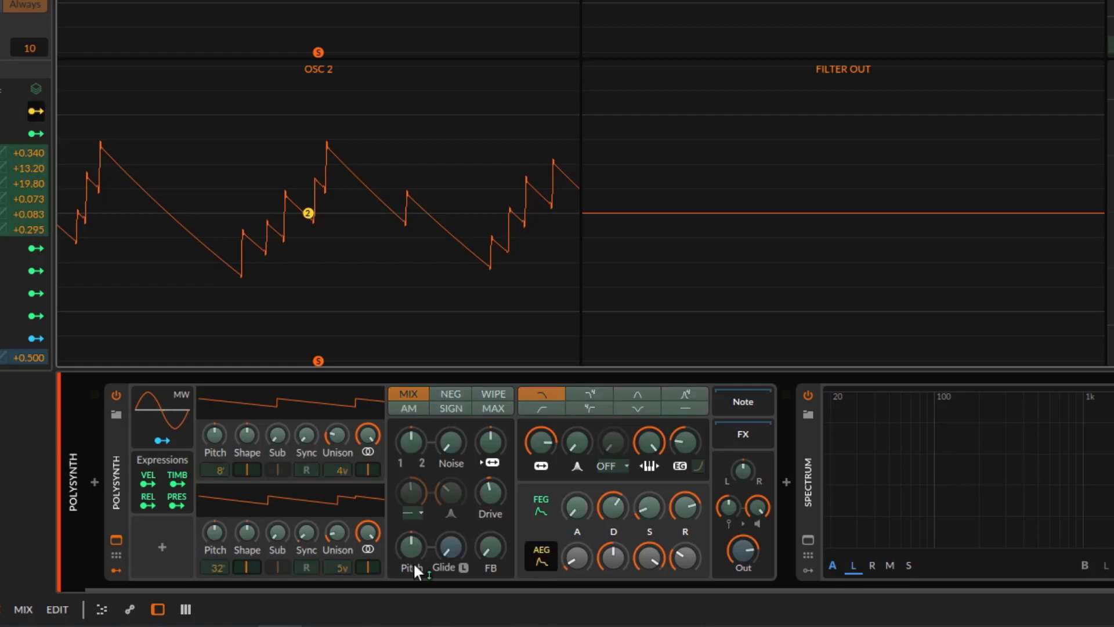
mouse_move(416, 556)
left_mouse_down()
mouse_move(416, 531)
mouse_move(416, 558)
left_mouse_up()
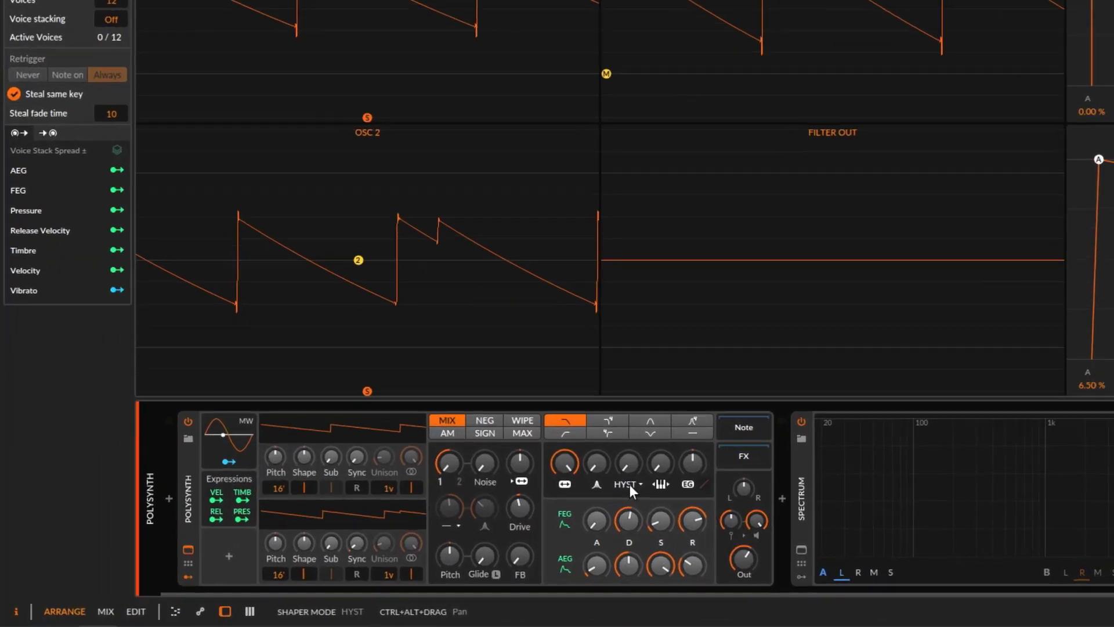
Switch the post-filter waveshaper to OFF, and settle on the SOFT clipping mode
left_click(456, 523)
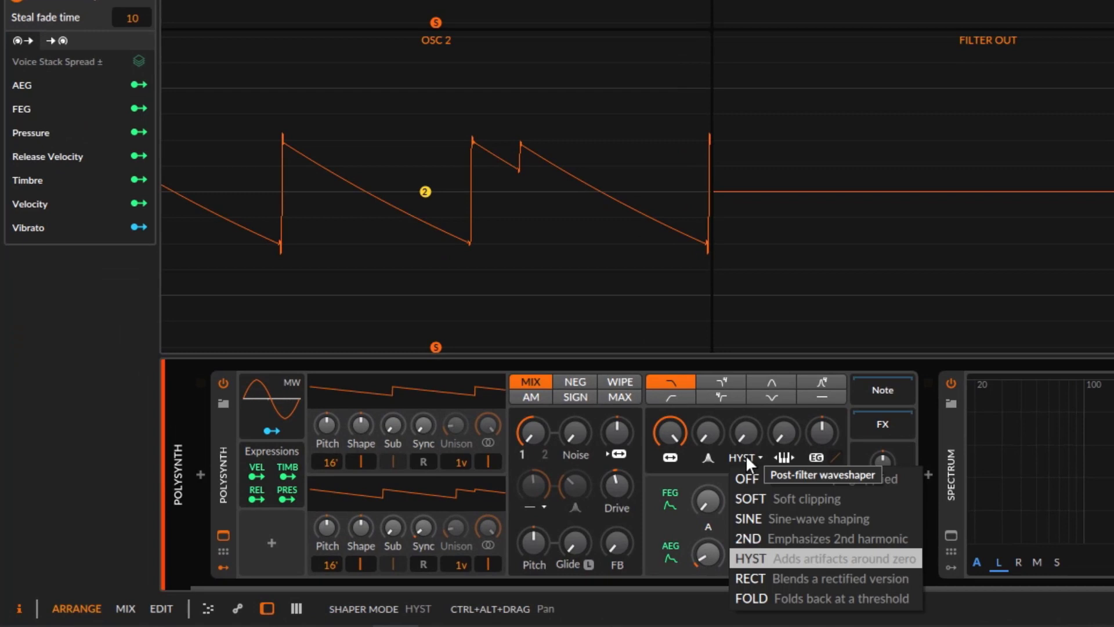
left_click(746, 438)
left_click(750, 450)
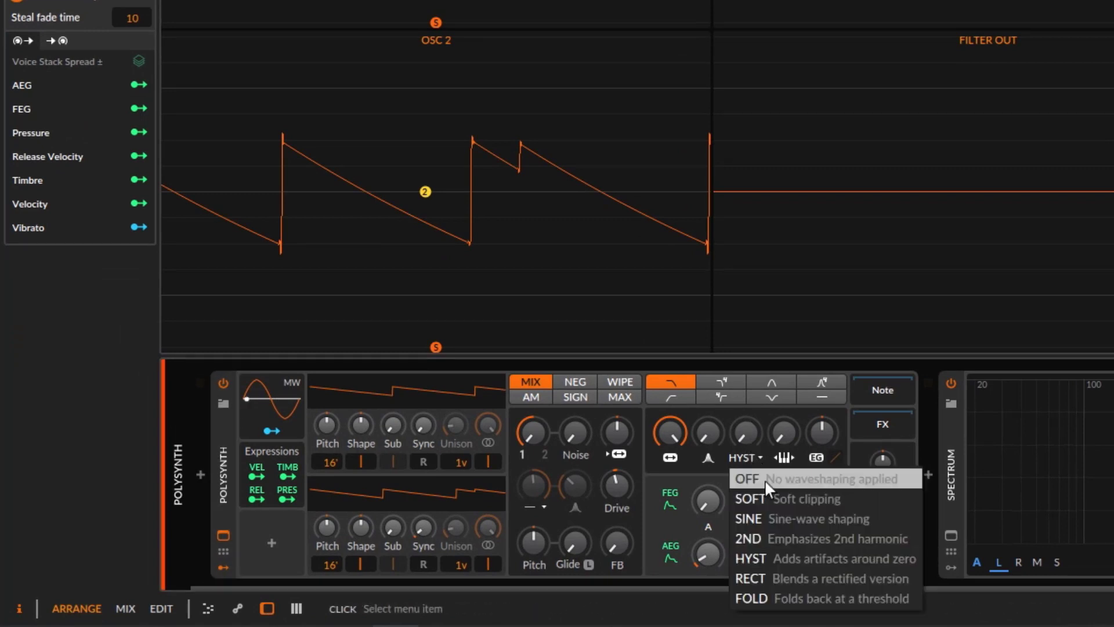
left_click(764, 479)
left_click(751, 454)
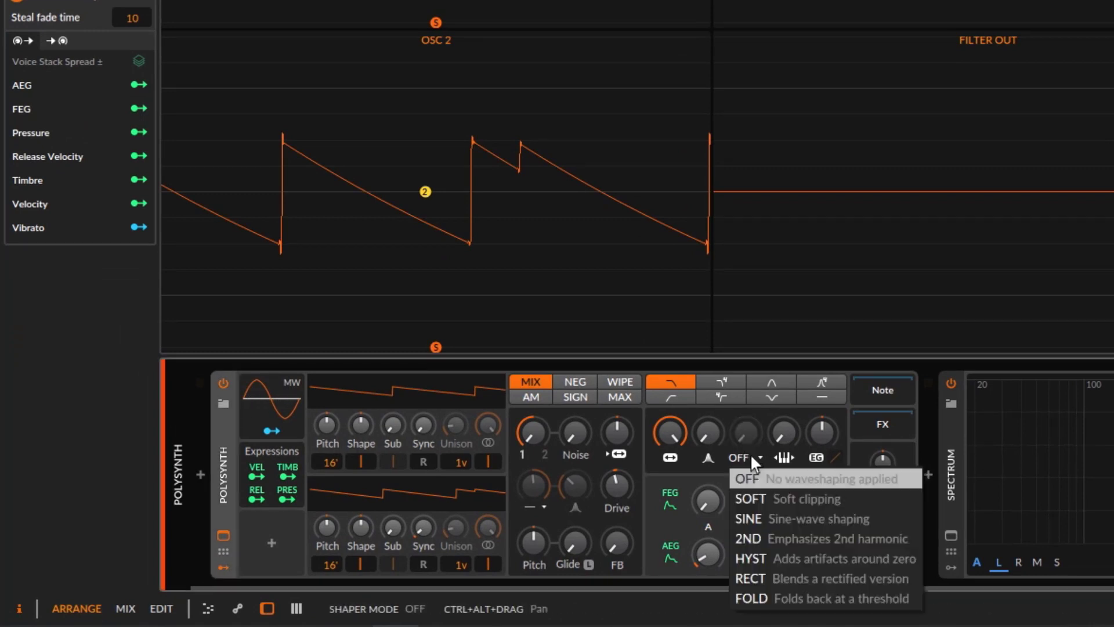
left_click(774, 498)
left_click(750, 454)
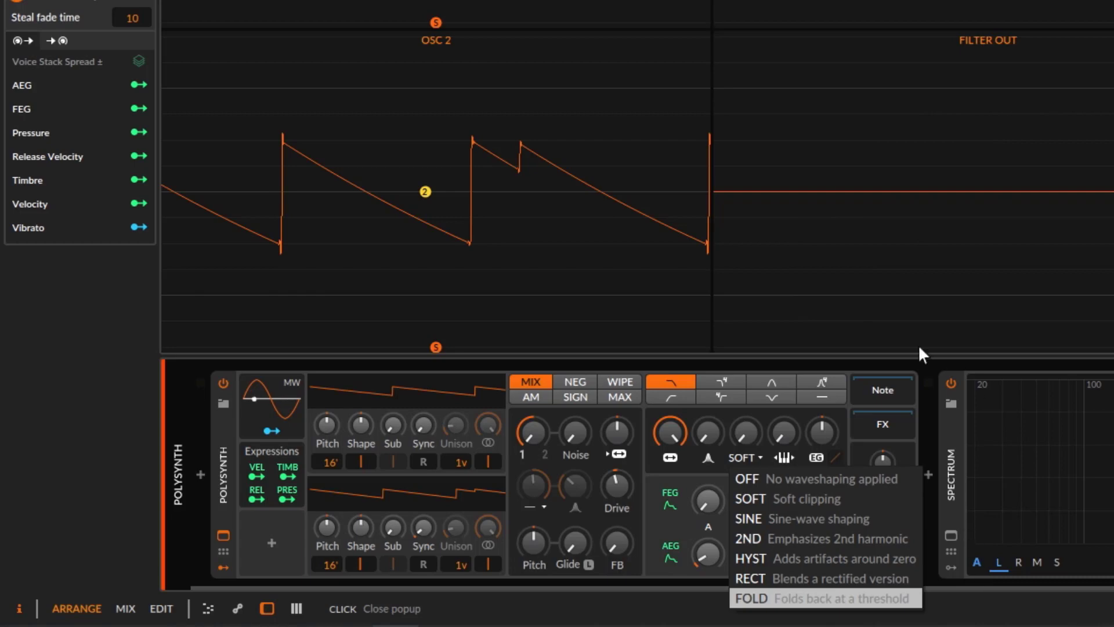
left_click(754, 498)
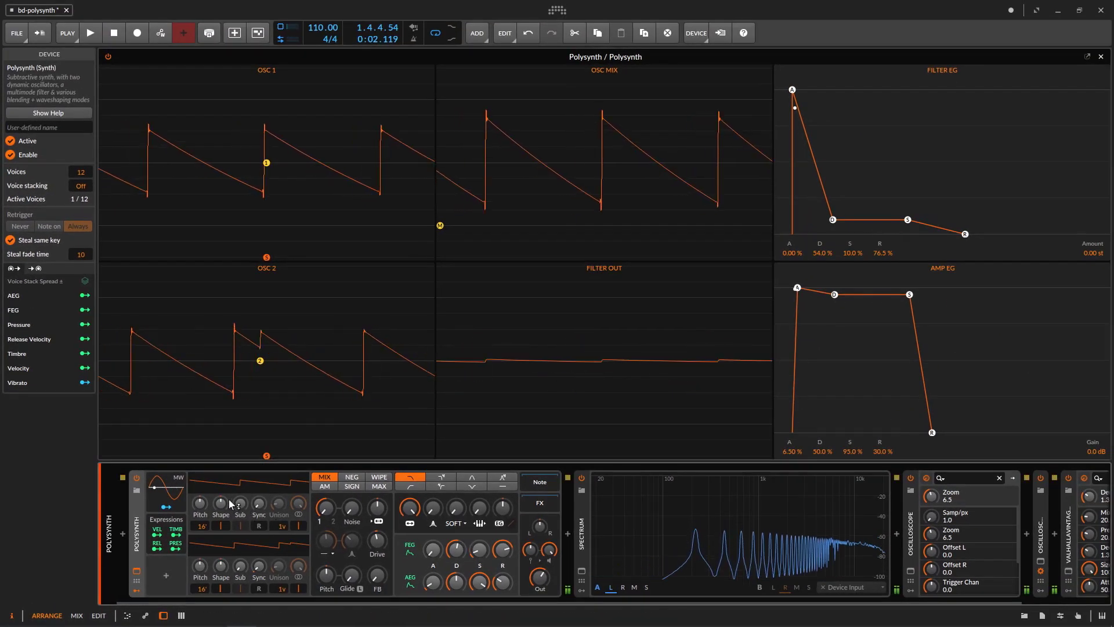
Compare SOFT clipping at 100 % shaping amount with zero shaping amount while playing notes
left_click(454, 523)
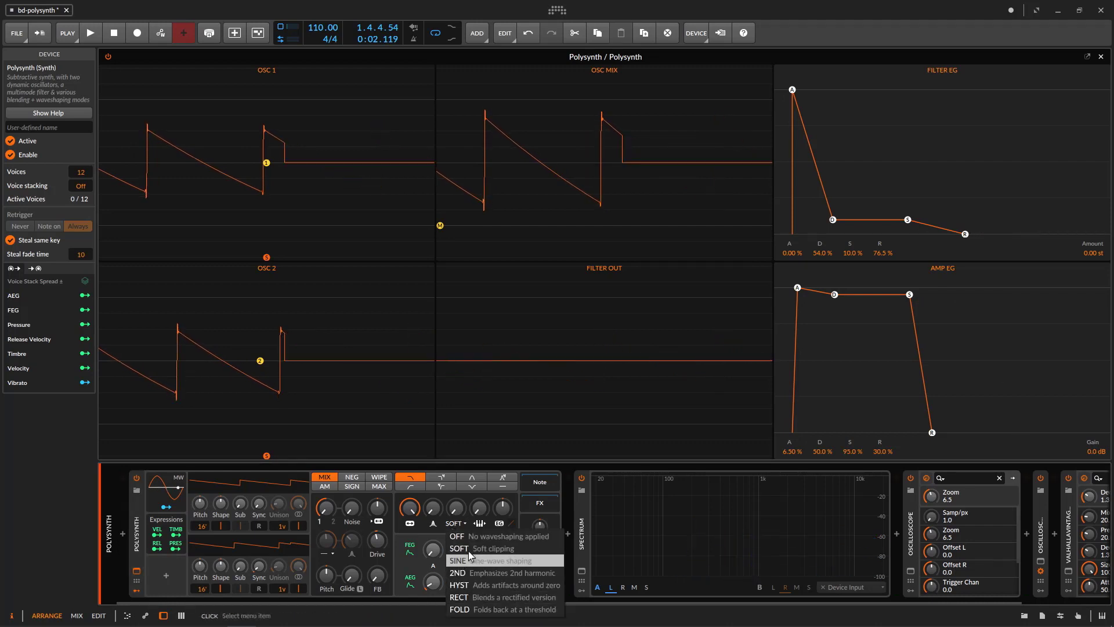
left_click(462, 511)
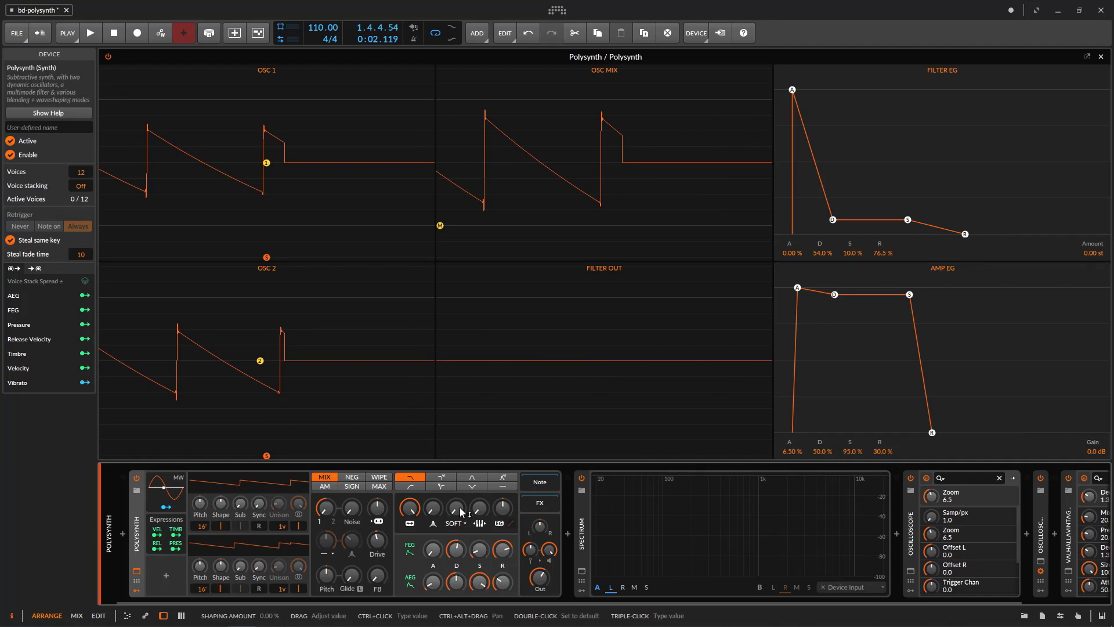
left_click_drag(461, 510, 462, 511)
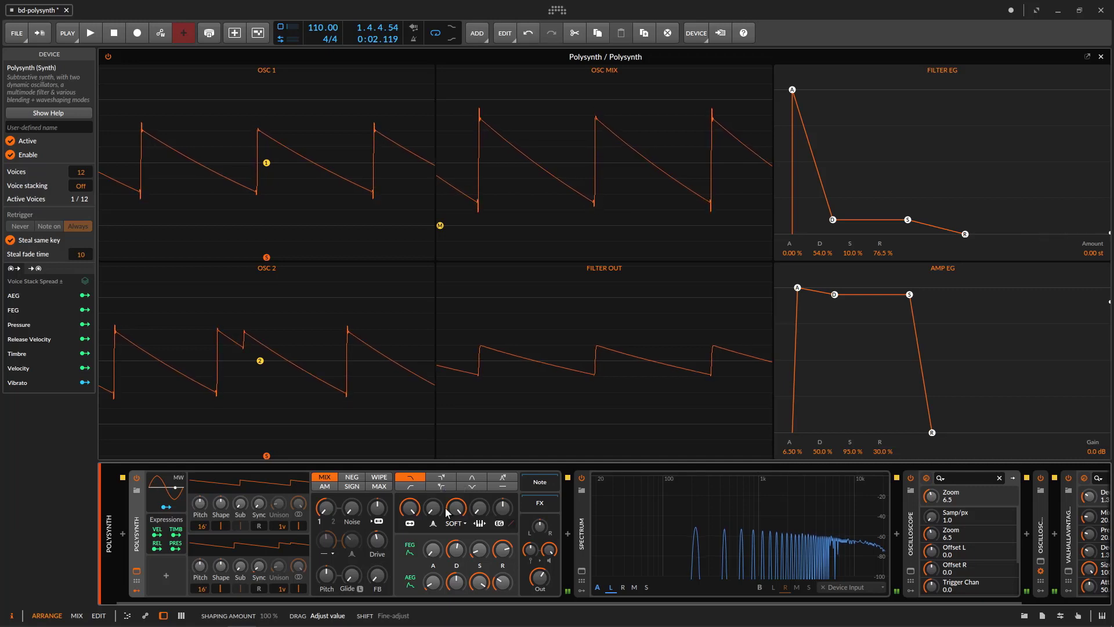
left_click_drag(549, 549, 549, 549)
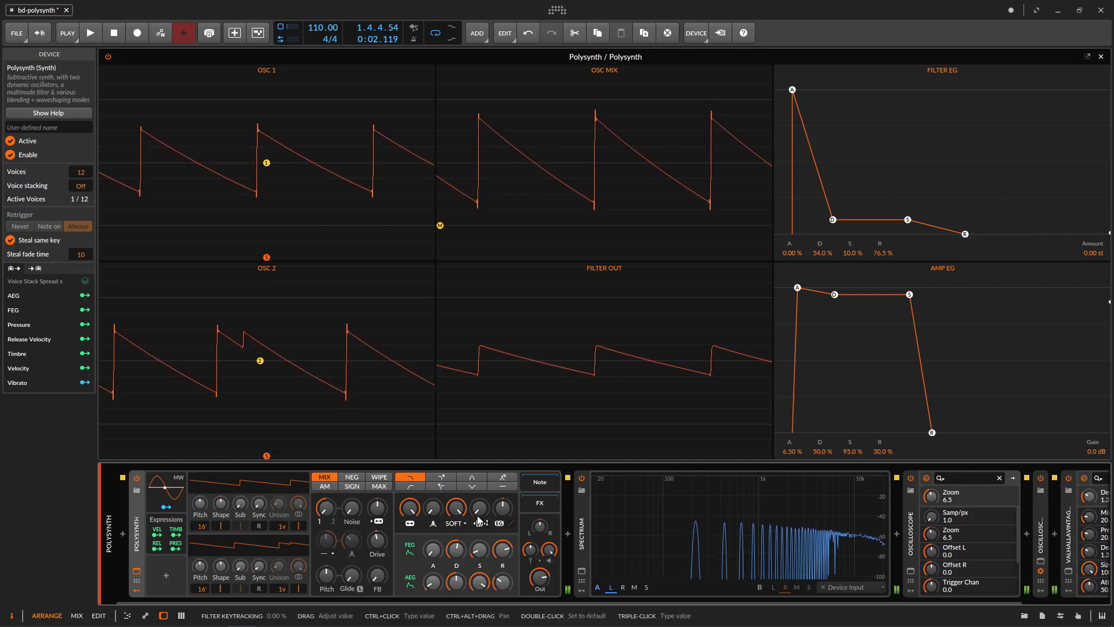
left_click_drag(456, 509, 456, 509)
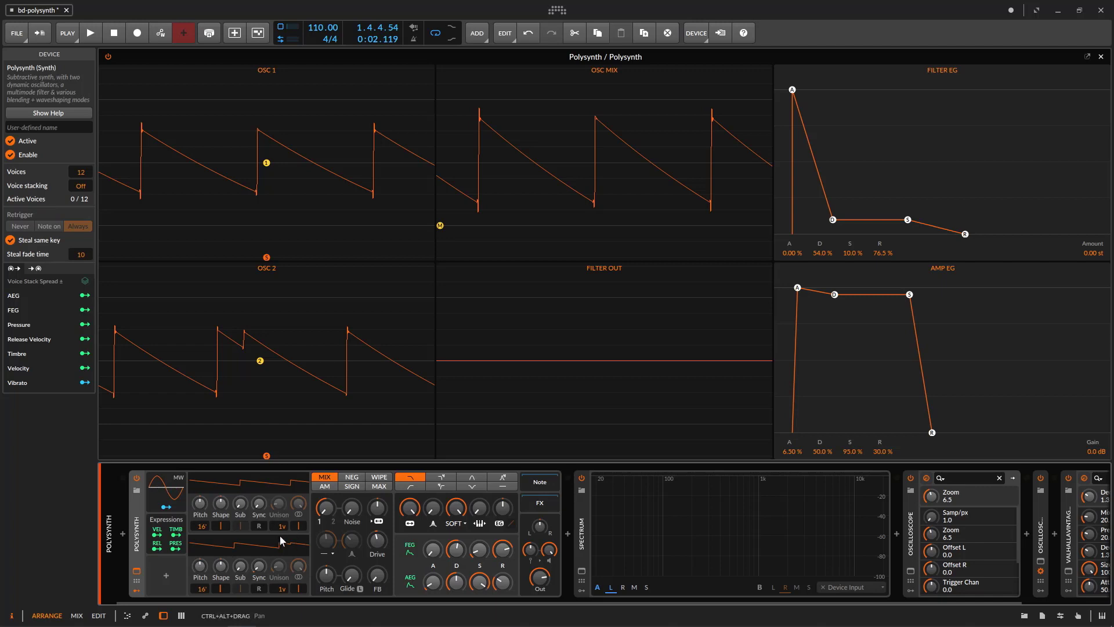
left_click_drag(456, 508, 456, 508)
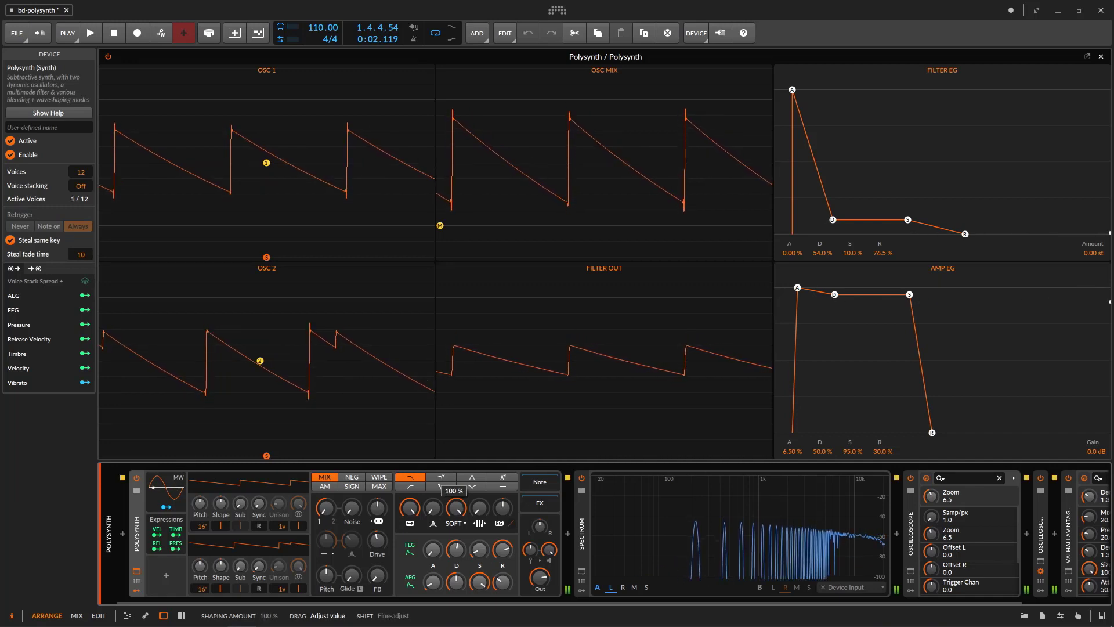
left_click_drag(456, 508, 456, 508)
left_click_drag(539, 579, 539, 579)
Switch the waveshaper to SINE, try raising its shaping amount, and reset the amount to zero
left_click(458, 524)
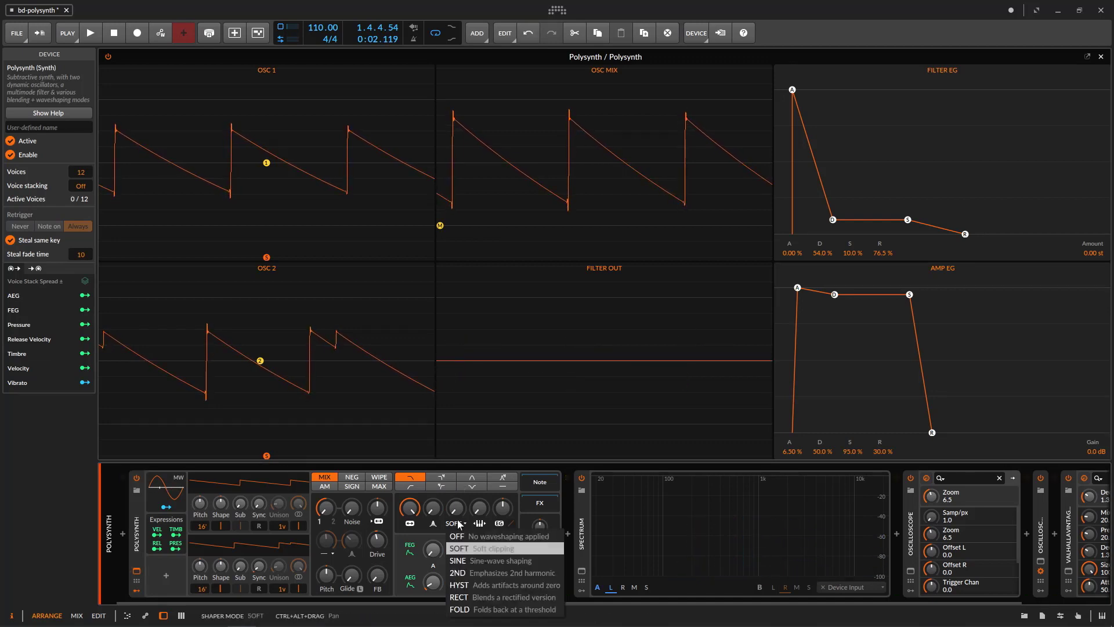
left_click(470, 562)
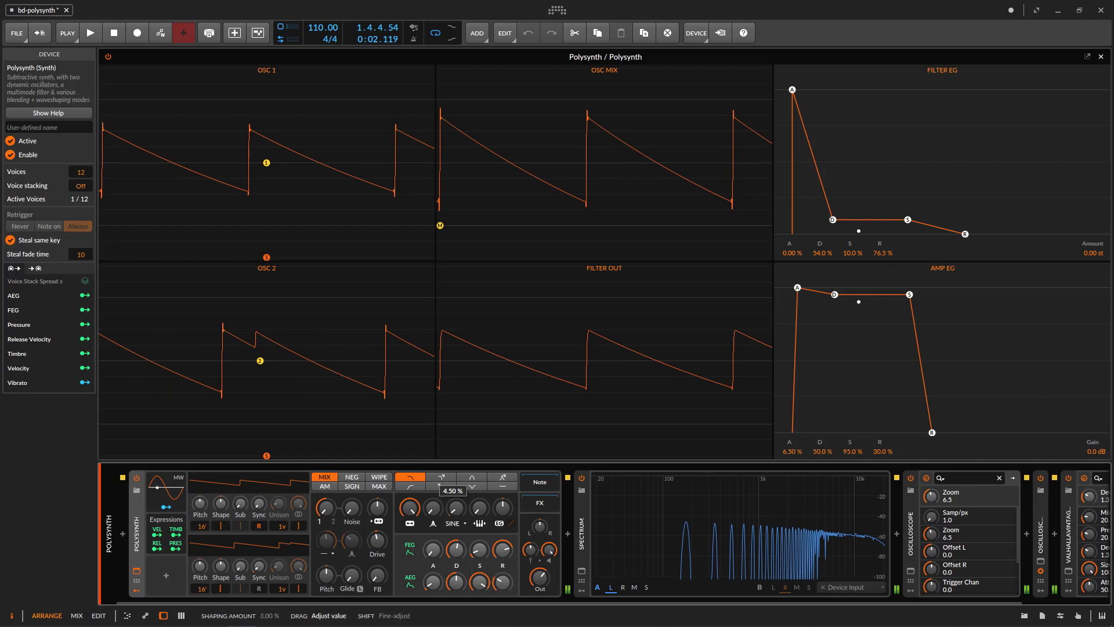
left_click_drag(456, 508, 456, 487)
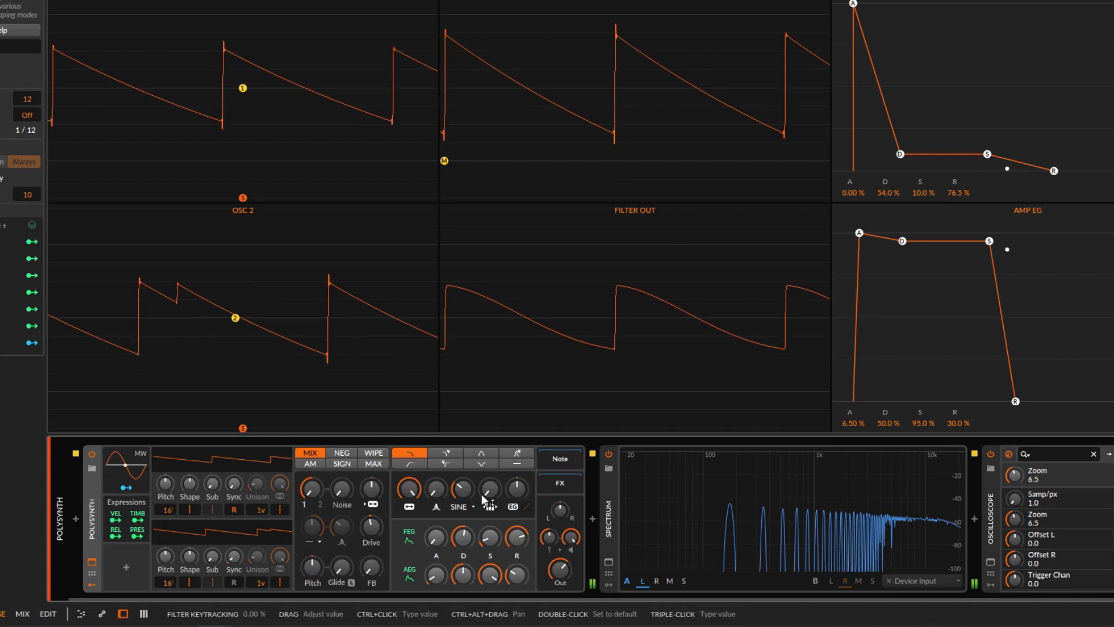
left_click_drag(471, 496, 483, 437)
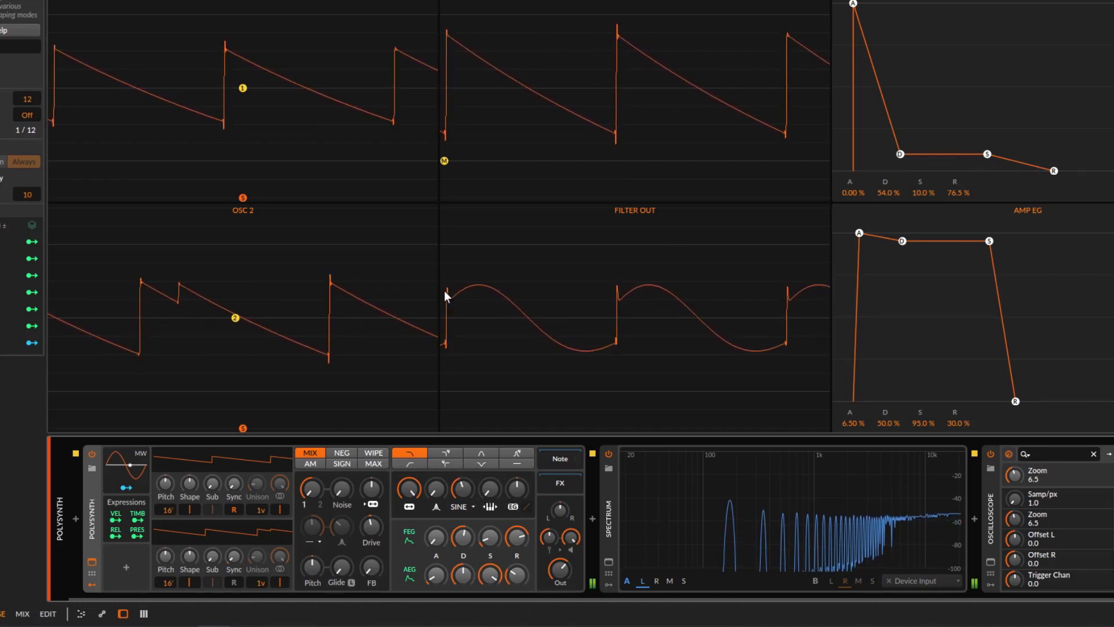
double_click(463, 490)
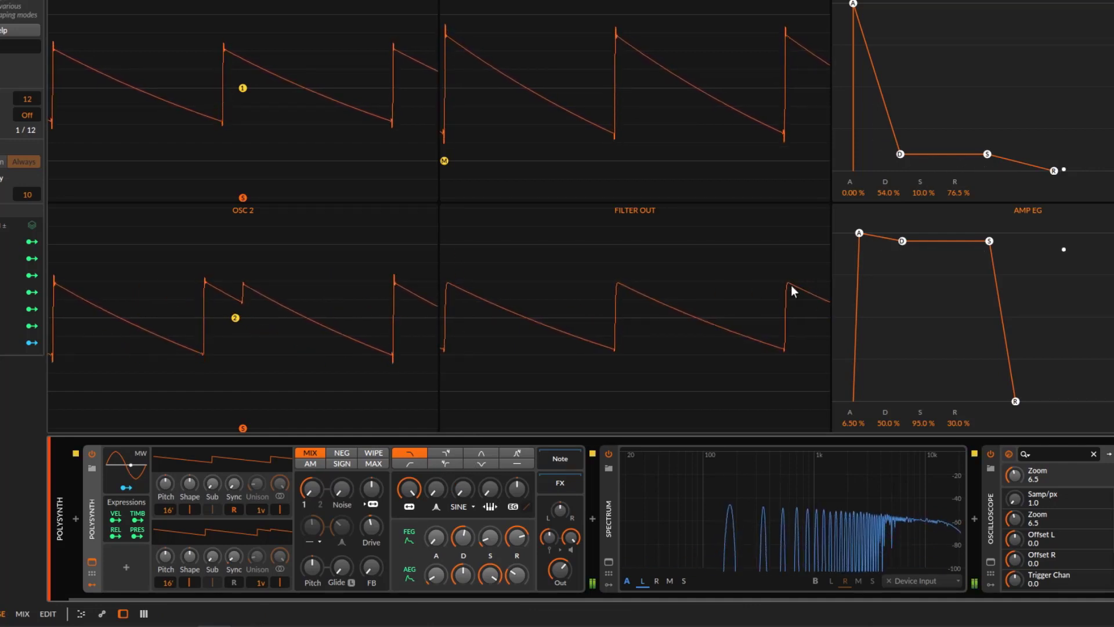
Audition strong SINE shaping with oscillator 1 set to 8', and return the shaping amount to zero
mouse_move(455, 492)
left_mouse_down()
mouse_move(456, 424)
mouse_move(462, 488)
left_mouse_up()
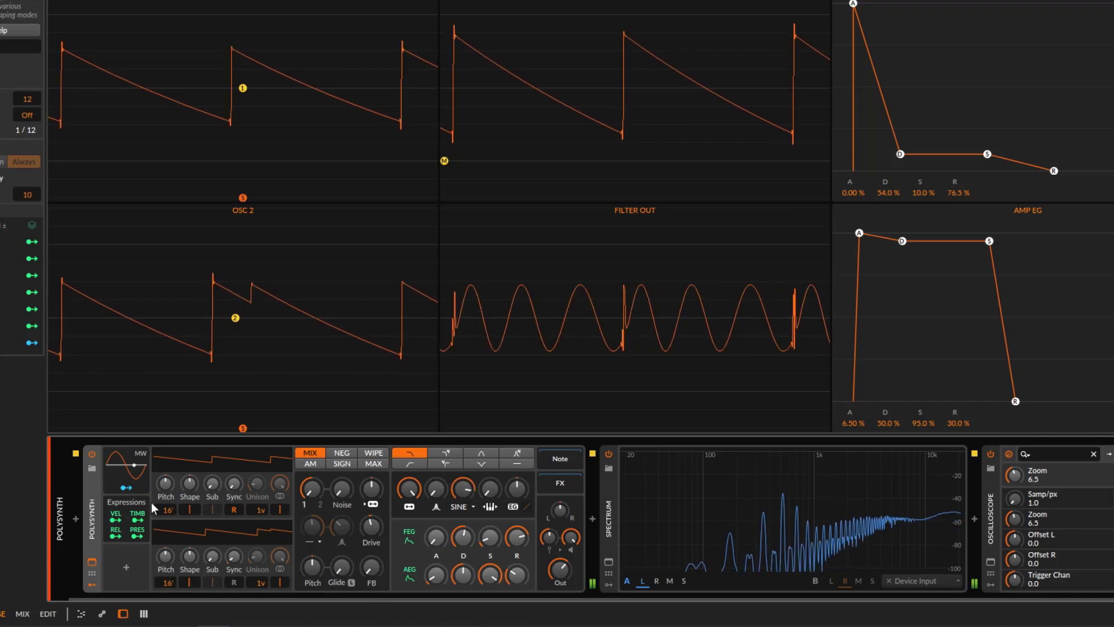
left_click_drag(175, 508, 175, 489)
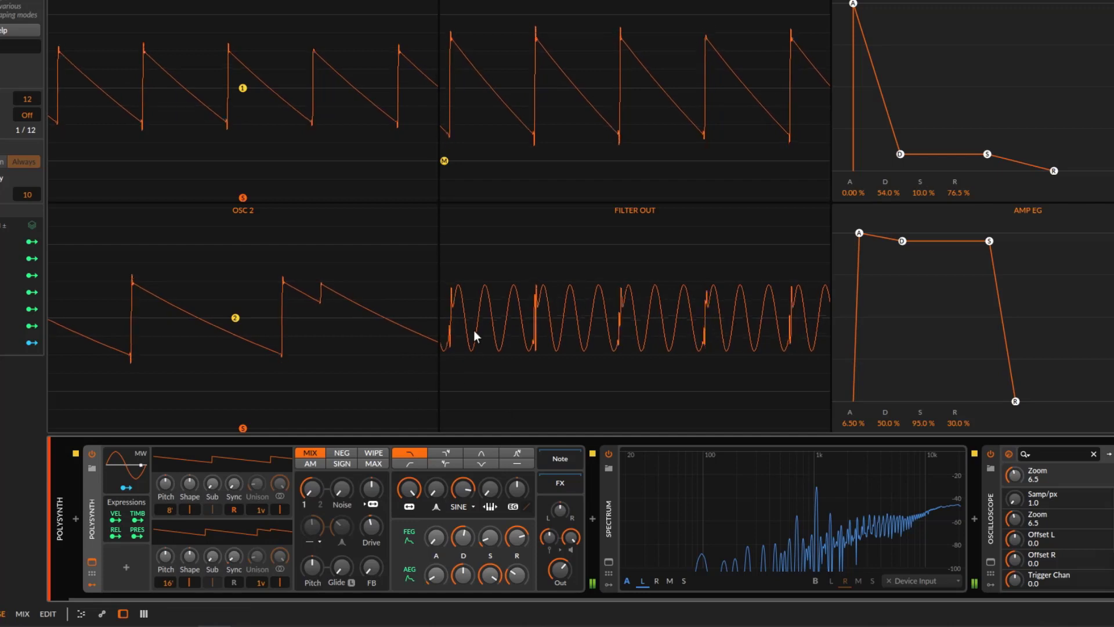
mouse_move(463, 493)
left_mouse_down()
mouse_move(463, 528)
mouse_move(463, 487)
left_mouse_up()
Switch the waveshaper to 2ND, and sweep its shaping amount up and back to zero
left_click(462, 507)
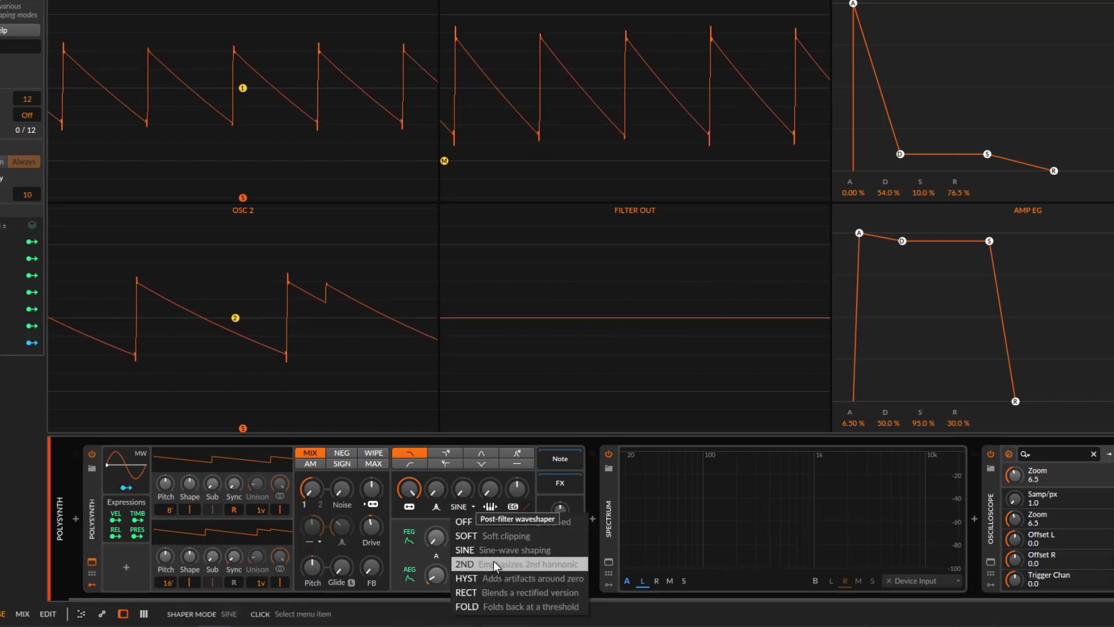
left_click(529, 567)
left_click(461, 507)
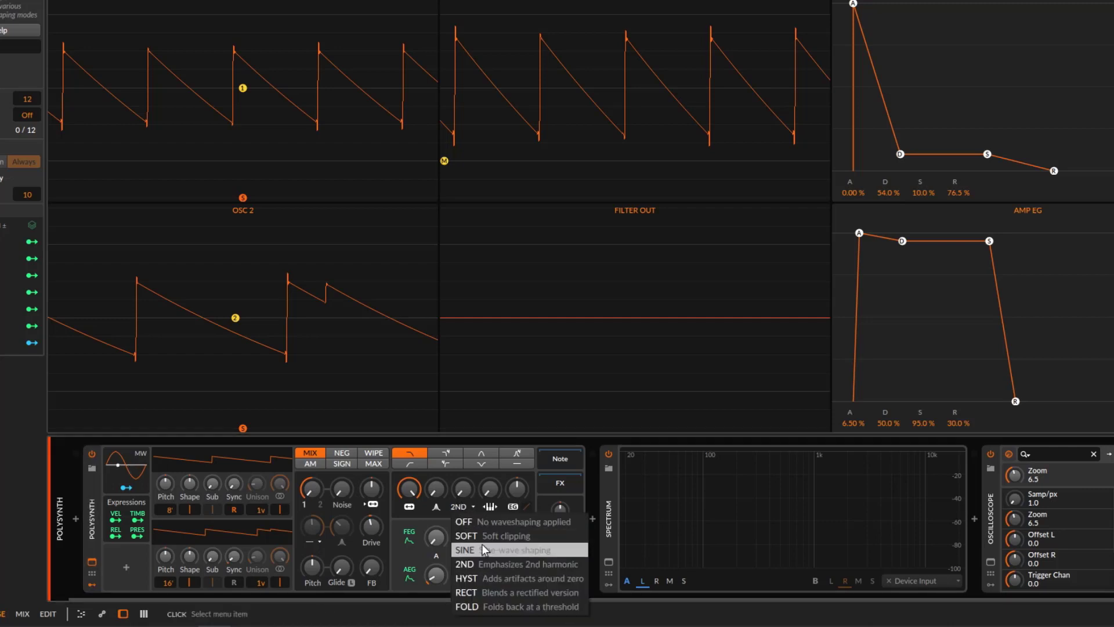
left_click(463, 490)
mouse_move(464, 489)
left_mouse_down()
mouse_move(464, 378)
mouse_move(465, 490)
left_mouse_up()
Switch the waveshaper to HYST with oscillator 1 at 16', and try a moderate shaping amount before resetting it to zero
left_click(472, 510)
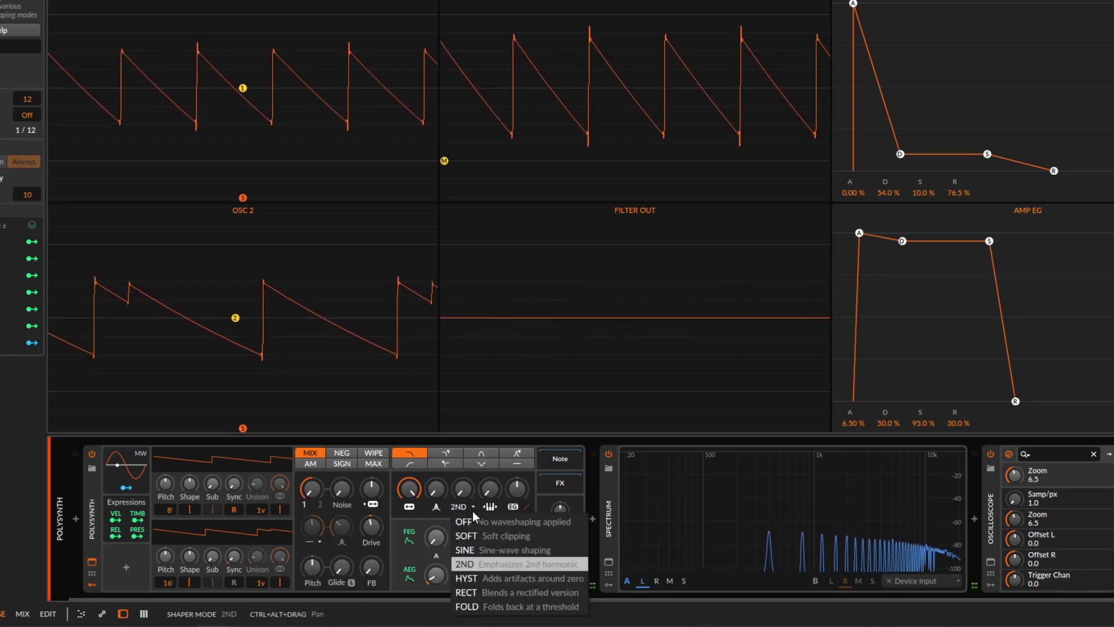
left_click(497, 577)
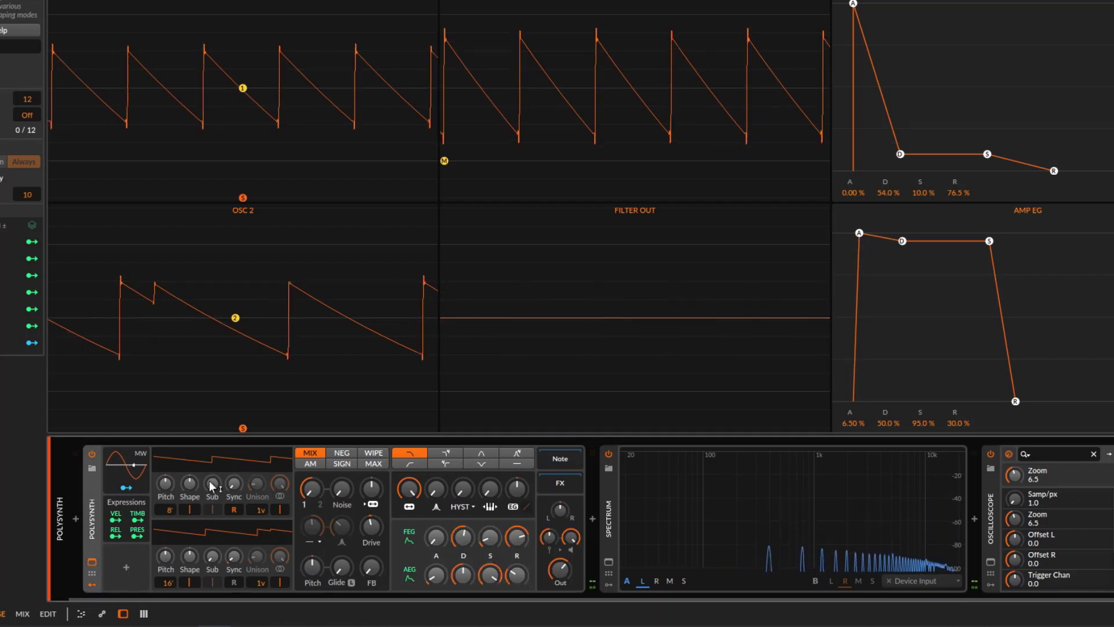
left_click_drag(171, 510, 171, 519)
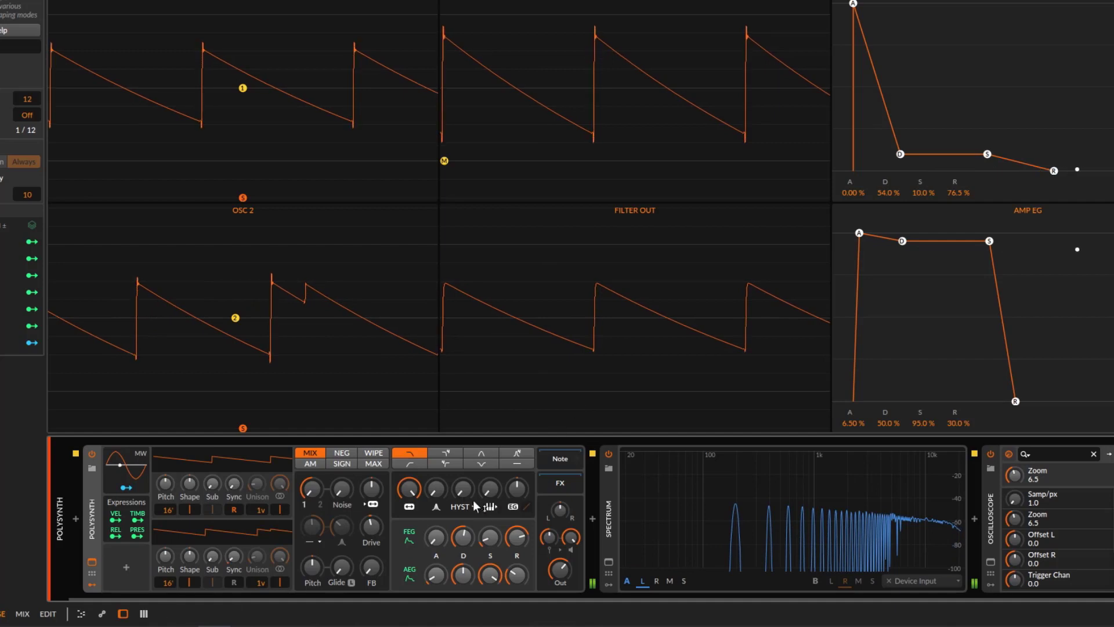
left_click_drag(463, 492, 463, 516)
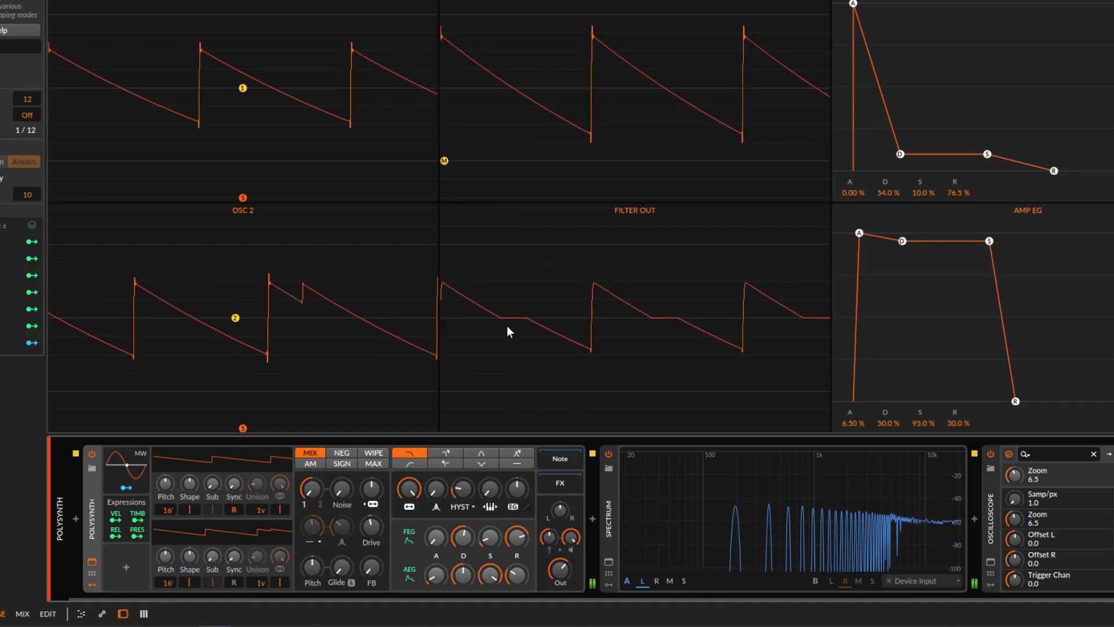
double_click(459, 485)
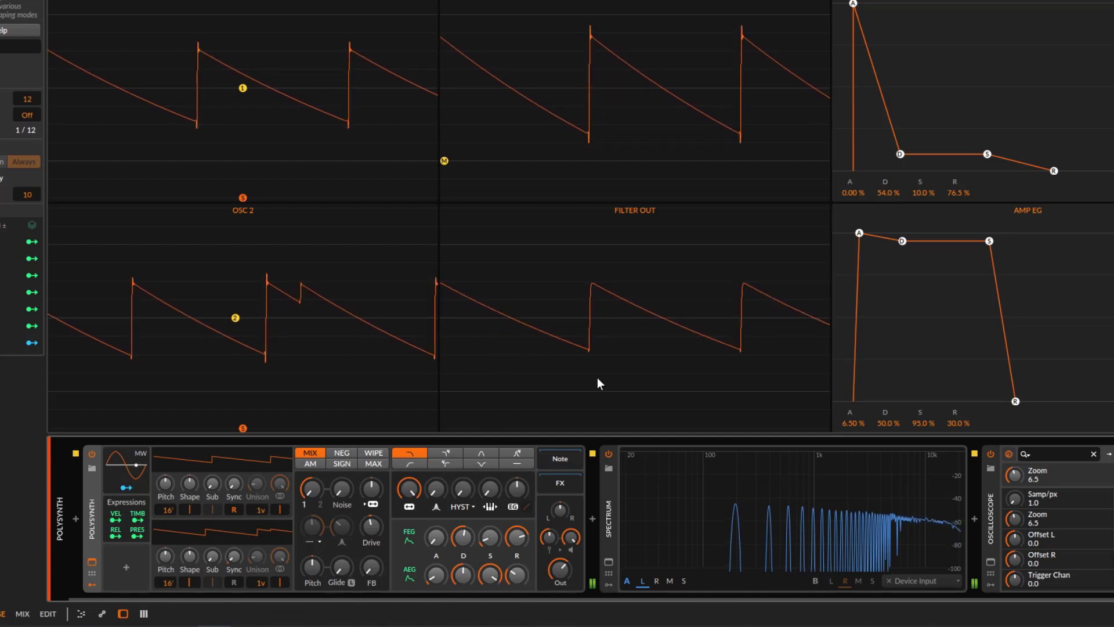
Sweep the HYST shaping amount up to 100 % and back to zero several times
left_click_drag(463, 489, 463, 487)
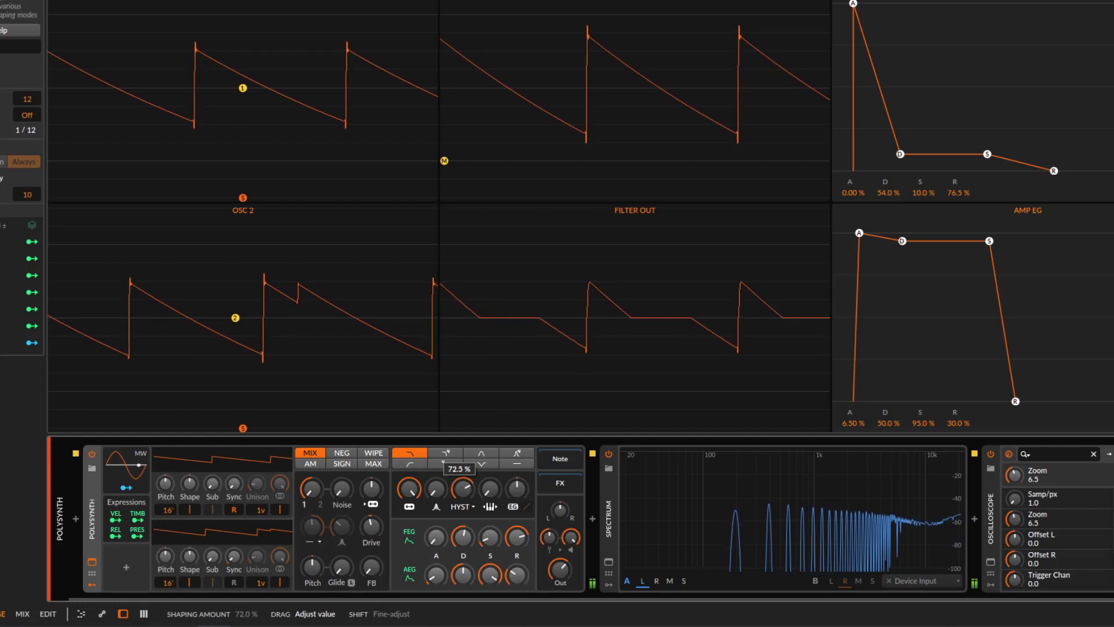
left_click_drag(476, 486, 463, 572)
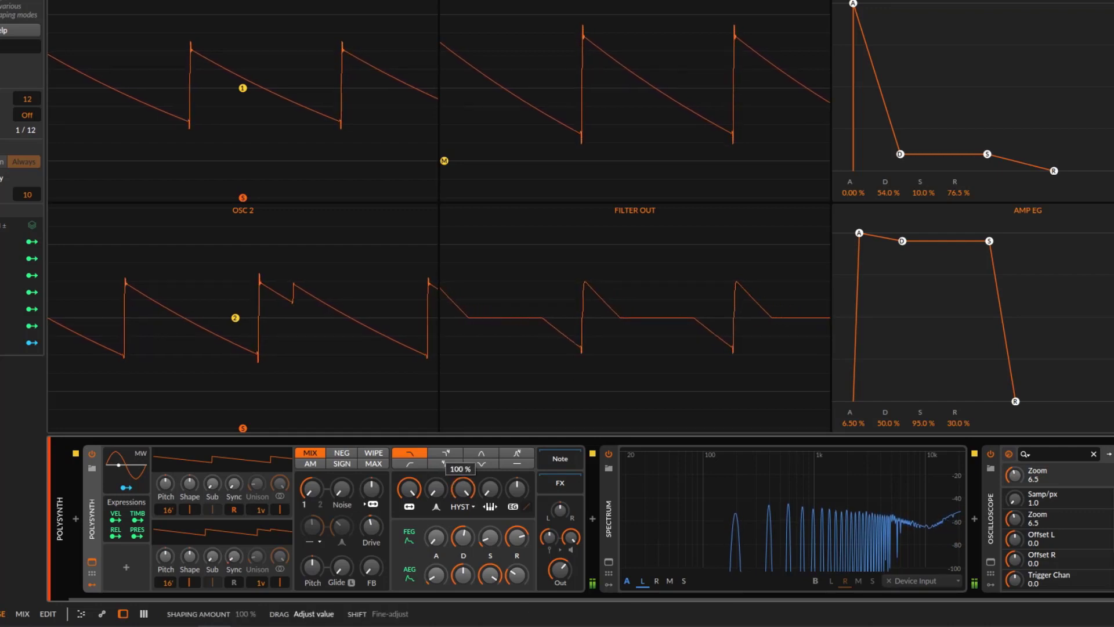
left_click_drag(462, 489, 462, 572)
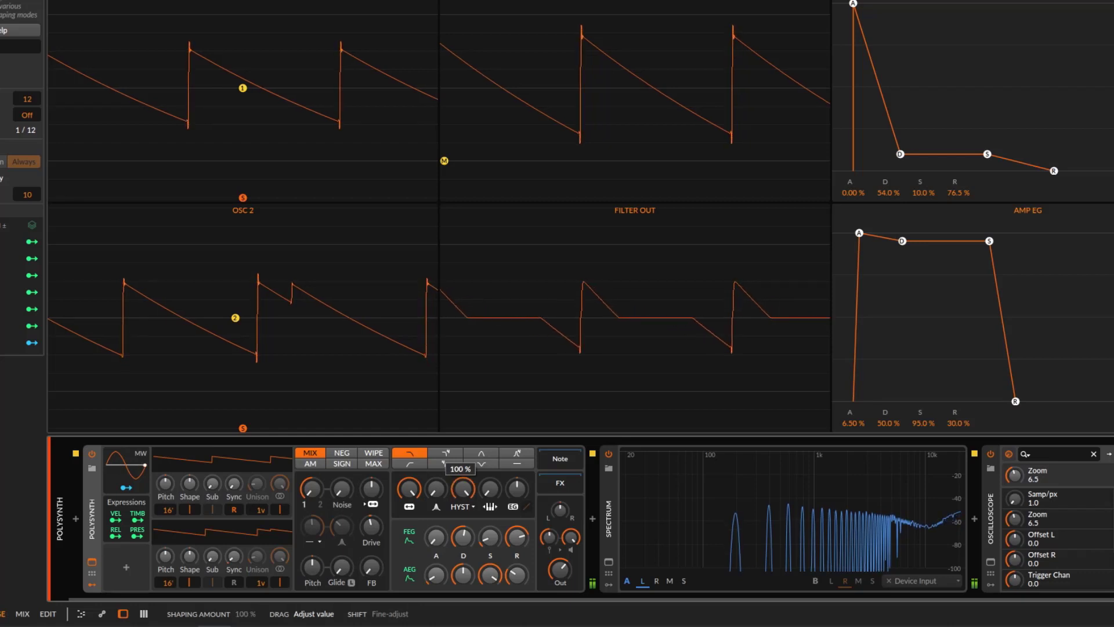
left_click_drag(463, 488, 463, 572)
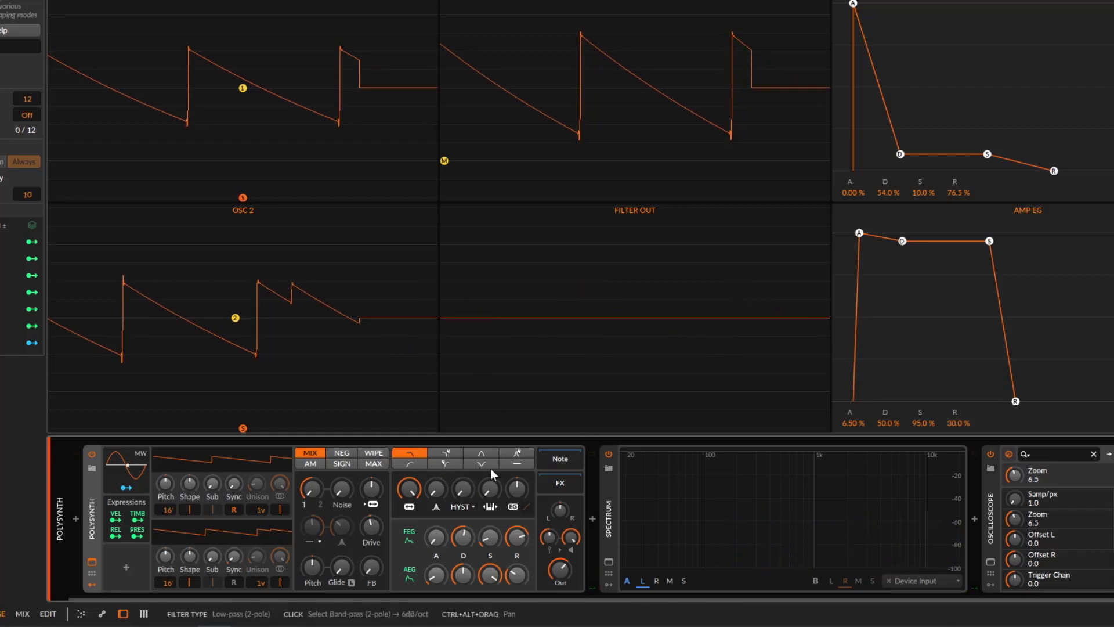
Audition HYST shaping at 53.5 % and with three synced unison voices on oscillator 1, and restore one voice and zero shaping
left_click_drag(458, 489, 457, 445)
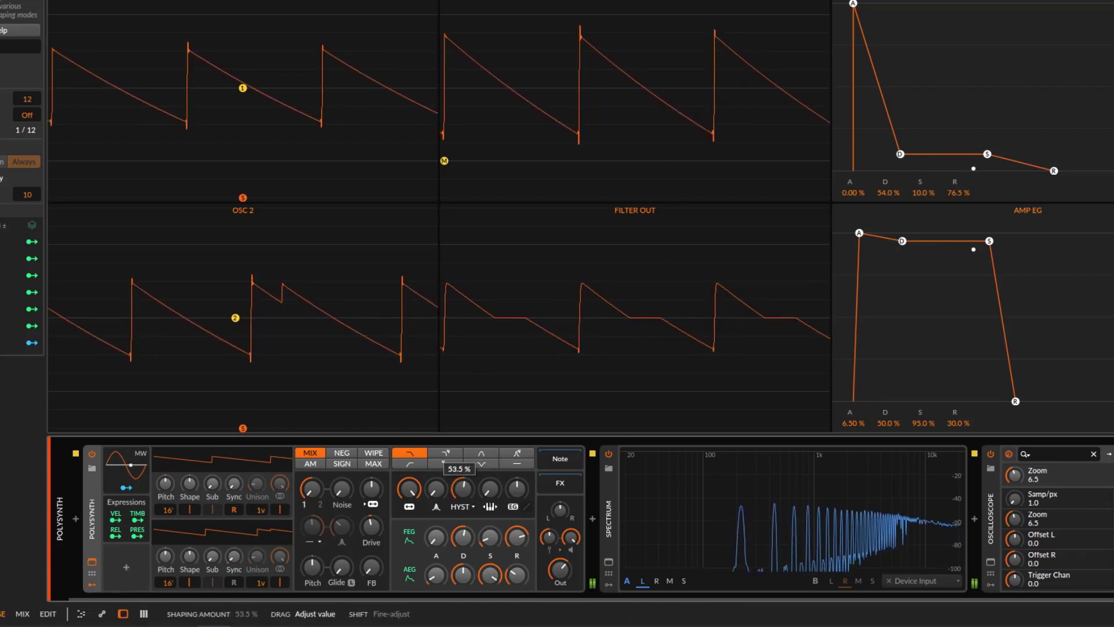
left_click_drag(261, 510, 234, 472)
mouse_move(463, 489)
left_mouse_down()
mouse_move(463, 452)
mouse_move(462, 491)
left_mouse_up()
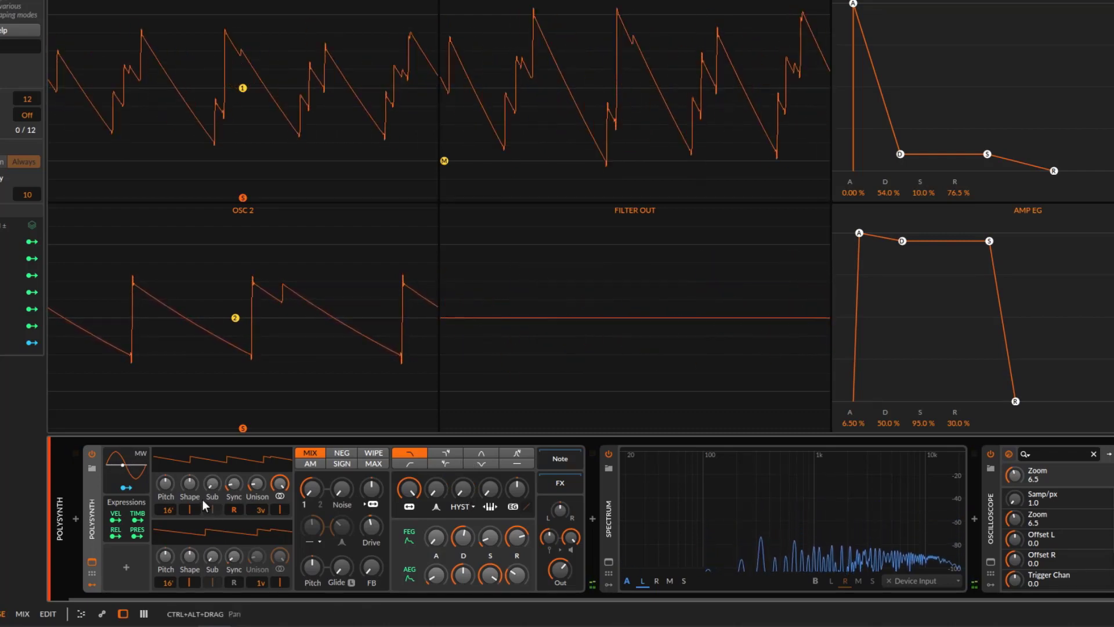
left_click_drag(257, 485, 263, 532)
left_click_drag(463, 491, 462, 458)
Switch the waveshaper to RECT and raise its shaping amount from zero to maximum
left_click(468, 507)
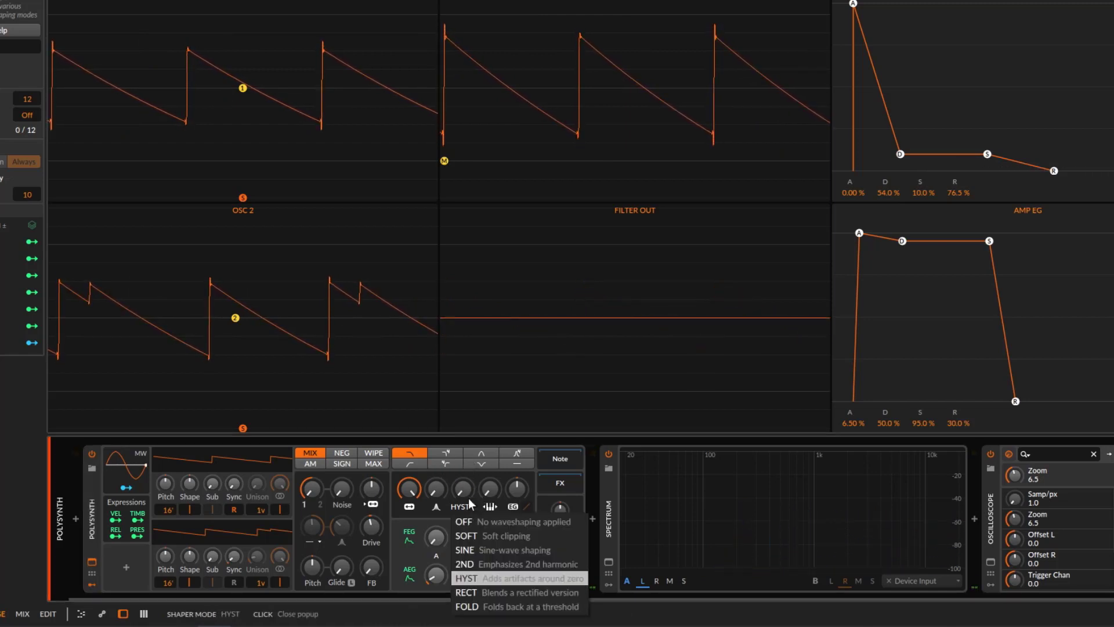
left_click(527, 593)
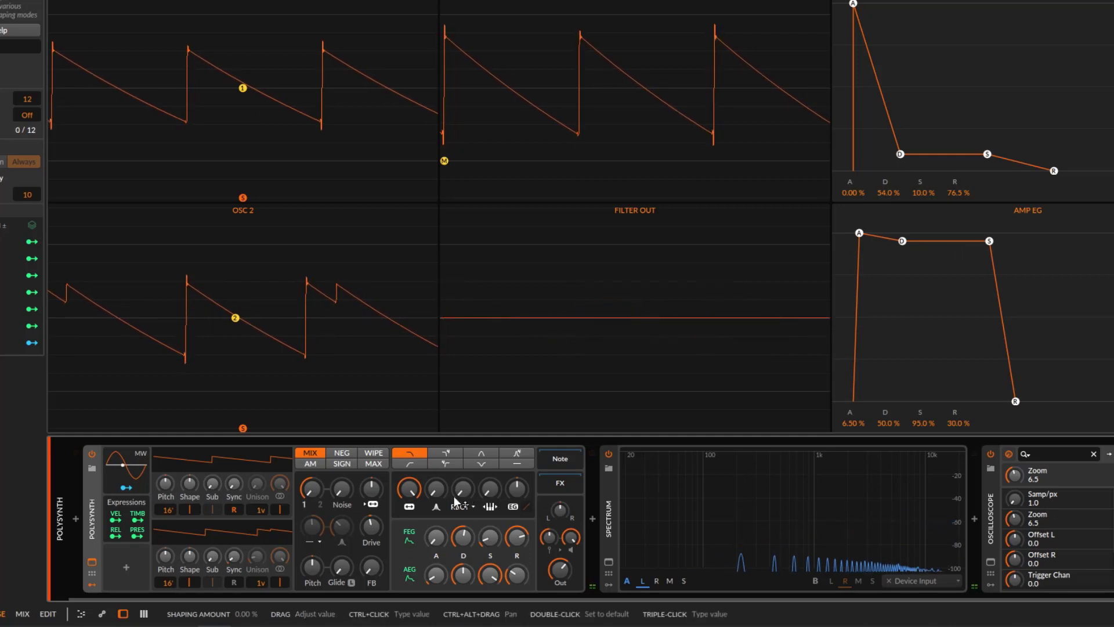
left_click(463, 506)
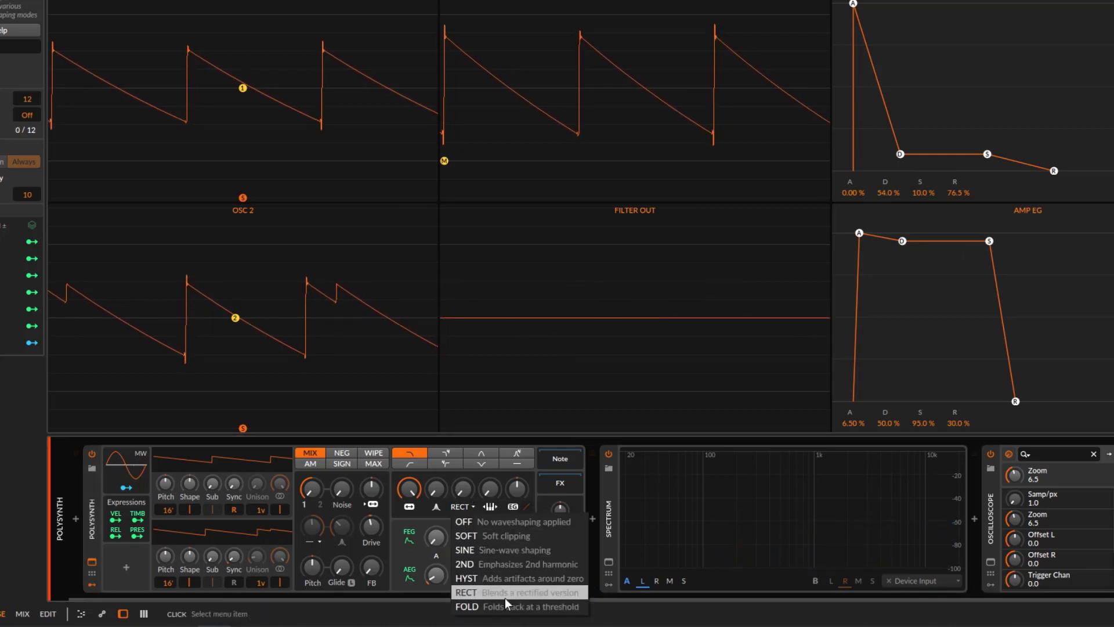
left_click(462, 492)
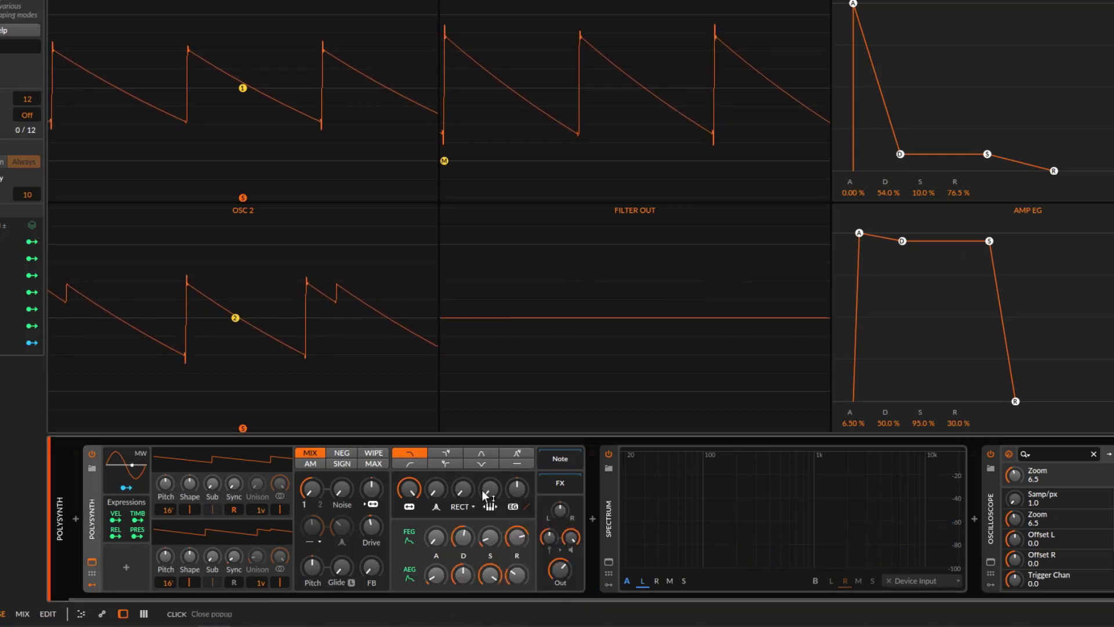
mouse_move(462, 493)
left_mouse_down()
mouse_move(462, 430)
mouse_move(462, 492)
left_mouse_up()
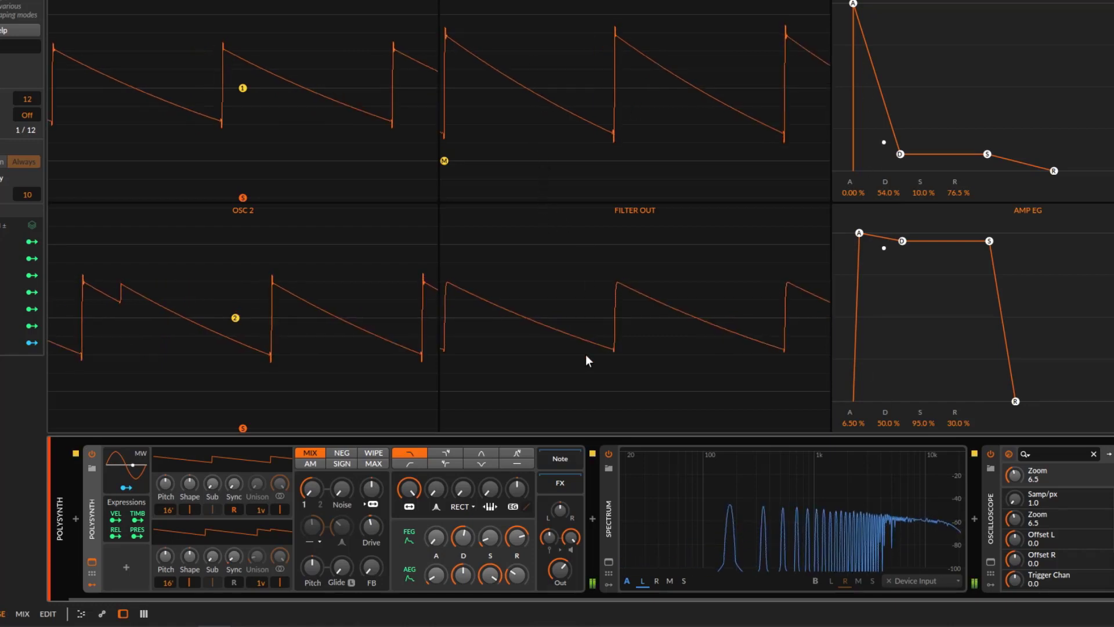
left_click_drag(464, 488, 464, 439)
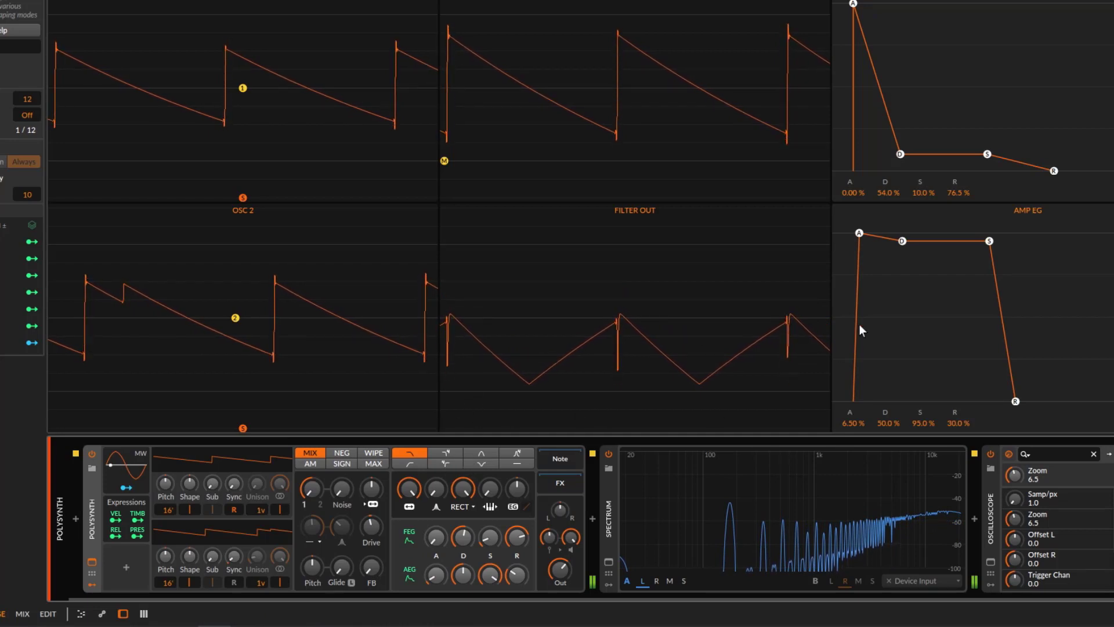
mouse_move(463, 490)
left_mouse_down()
mouse_move(464, 547)
mouse_move(462, 493)
left_mouse_up()
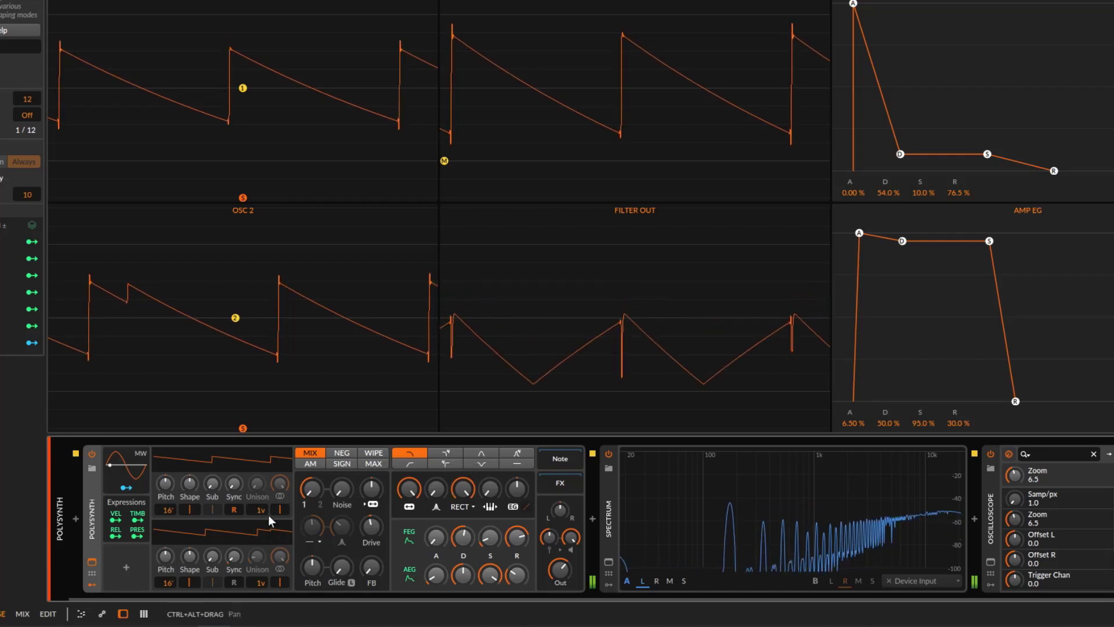
Audition full RECT shaping with three unison voices on oscillator 1, and restore one voice and zero shaping
left_click_drag(262, 514, 235, 476)
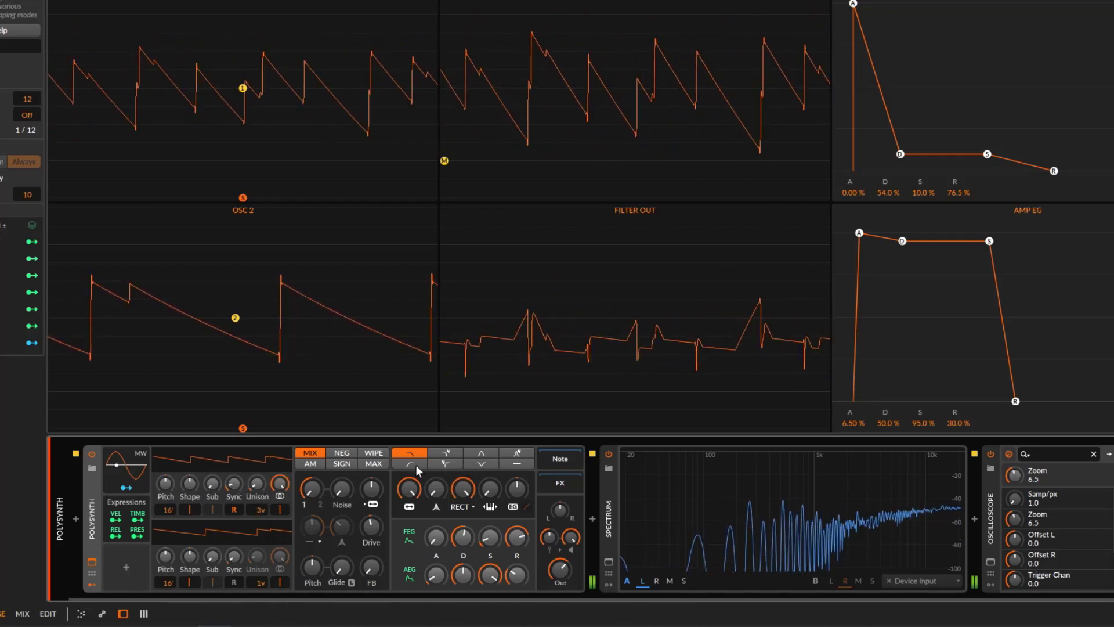
mouse_move(463, 494)
left_mouse_down()
mouse_move(463, 550)
mouse_move(463, 491)
left_mouse_up()
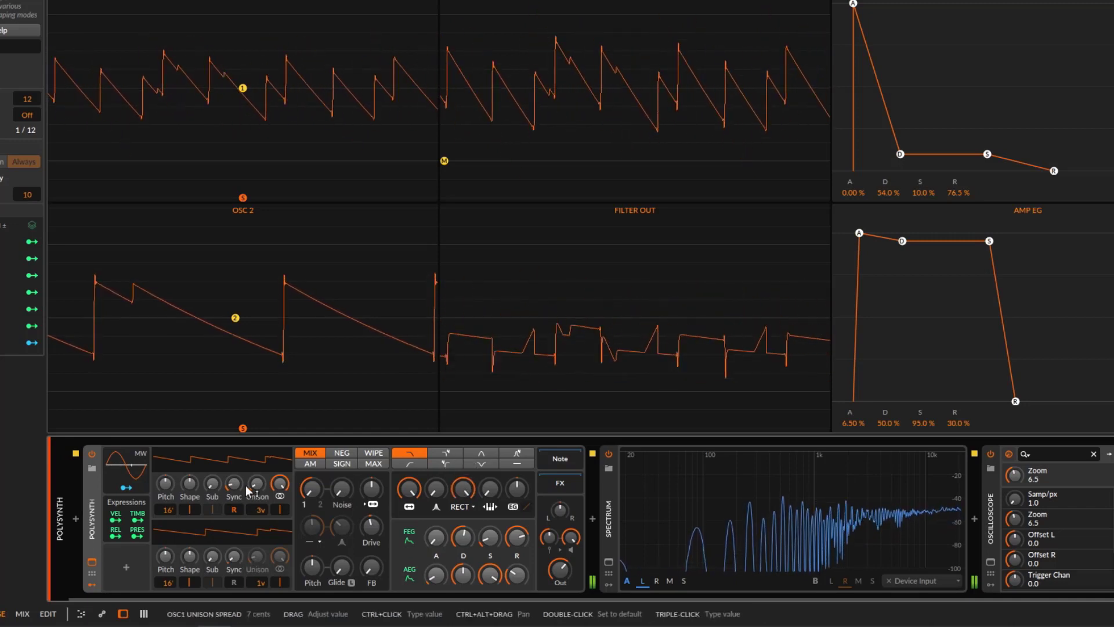
left_click_drag(257, 484, 262, 526)
left_click_drag(463, 491, 463, 548)
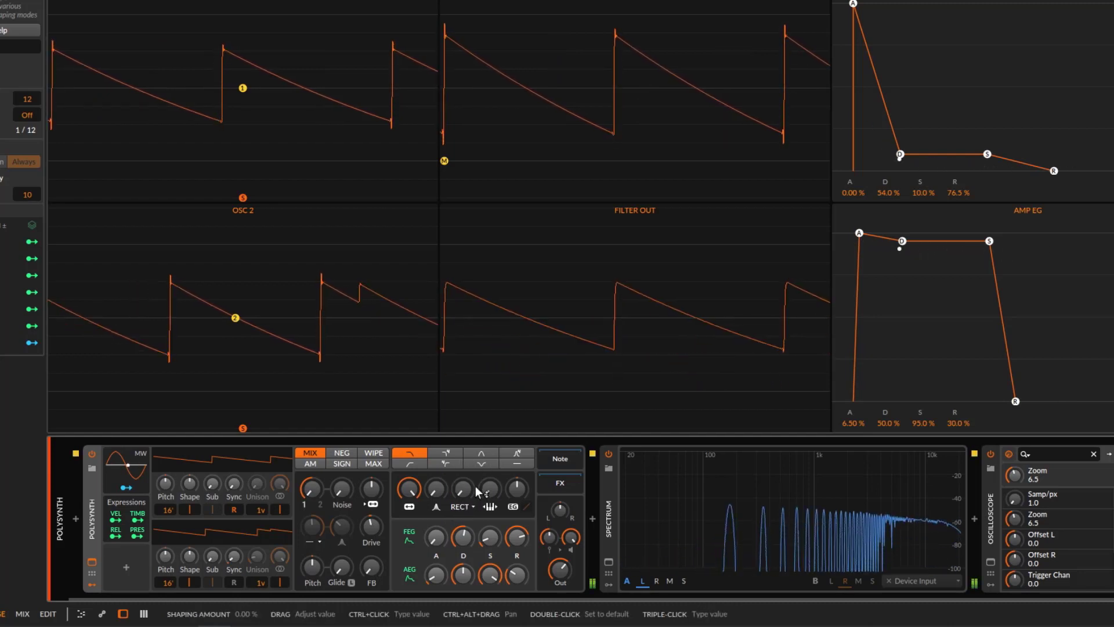
Sweep the RECT shaping amount through a low setting up to maximum and back to zero
mouse_move(464, 489)
left_mouse_down()
mouse_move(464, 469)
mouse_move(464, 490)
left_mouse_up()
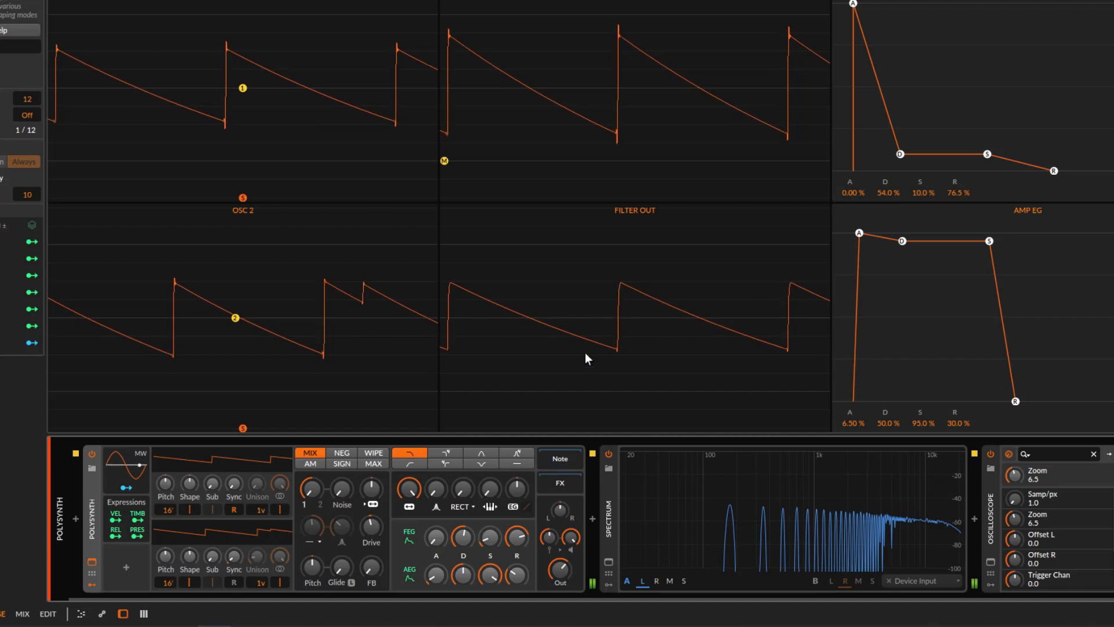
left_click_drag(455, 489, 455, 472)
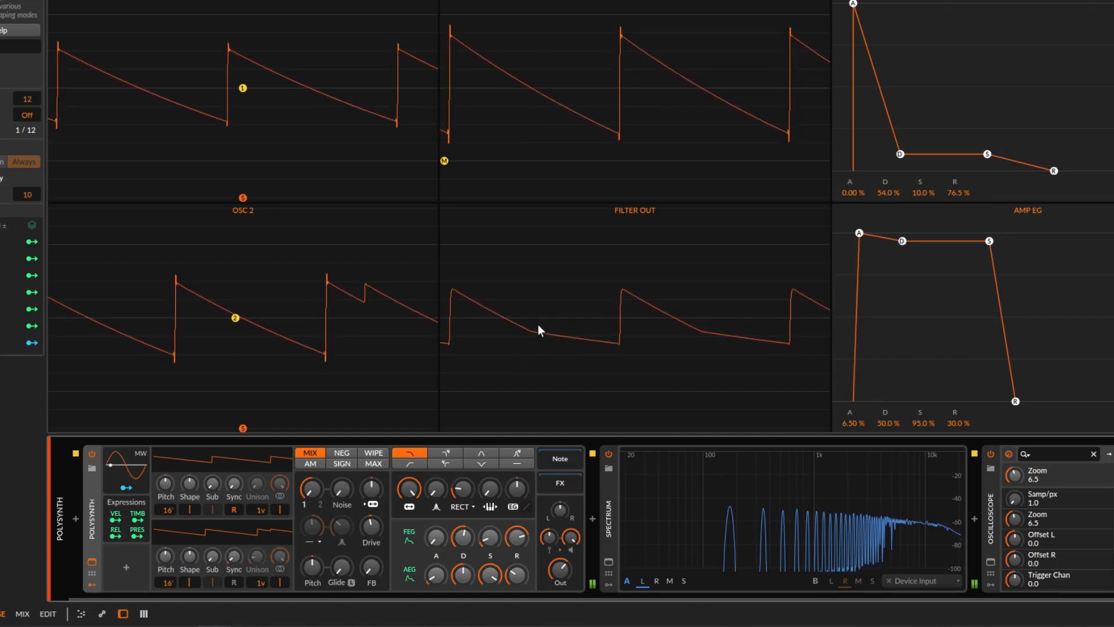
left_click_drag(461, 488, 462, 438)
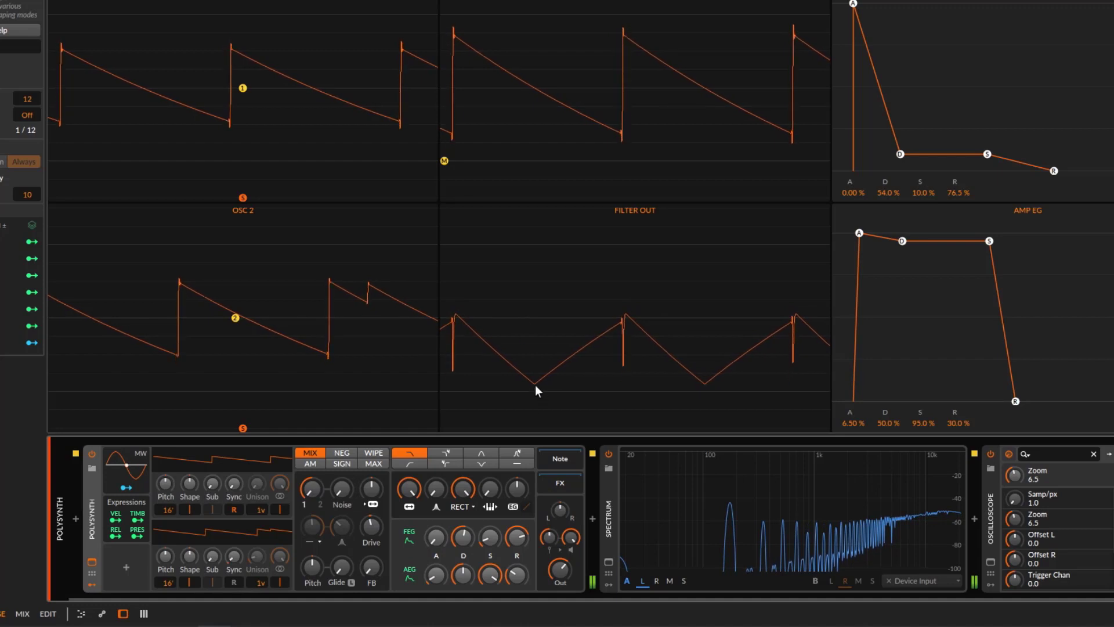
left_click_drag(462, 488, 462, 523)
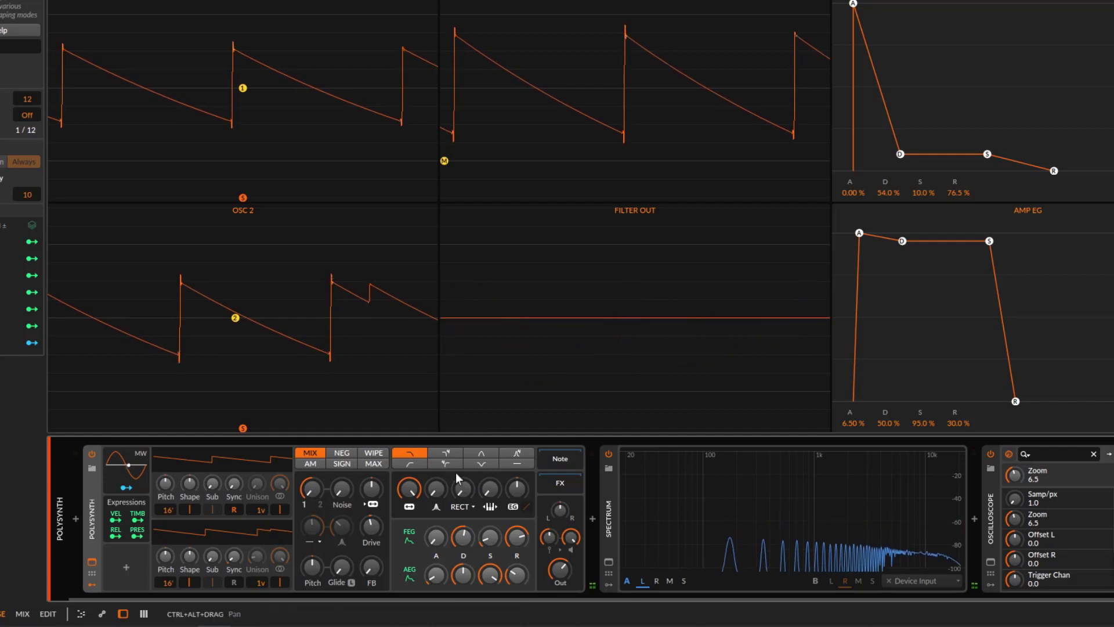
Switch the waveshaper to FOLD and turn the synth's output level down slightly
left_click(467, 508)
left_click(498, 606)
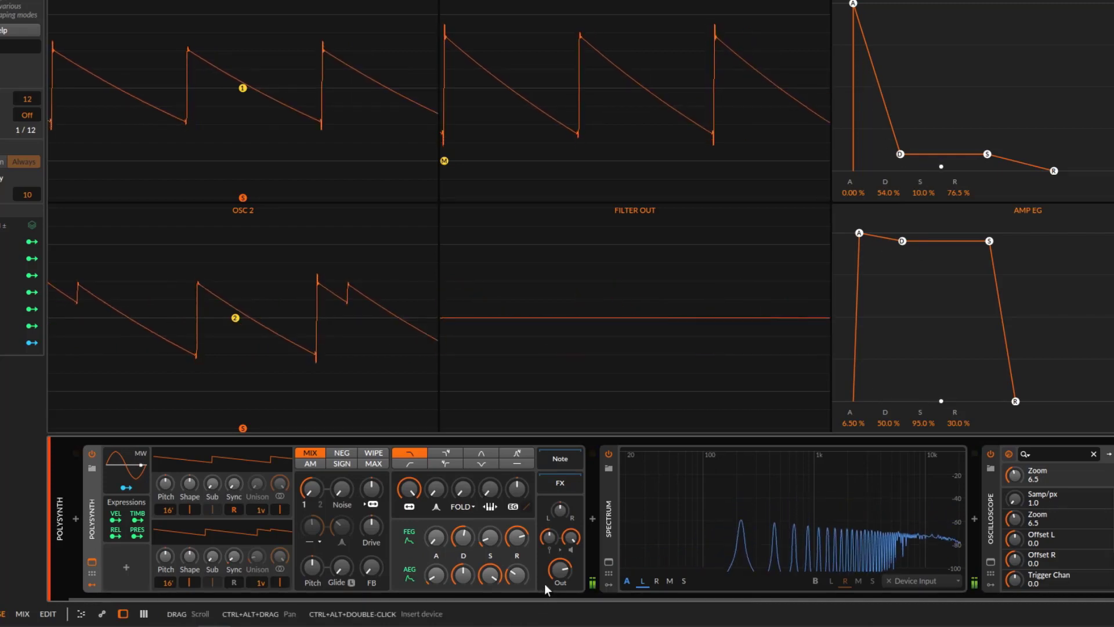
left_click_drag(560, 570, 560, 577)
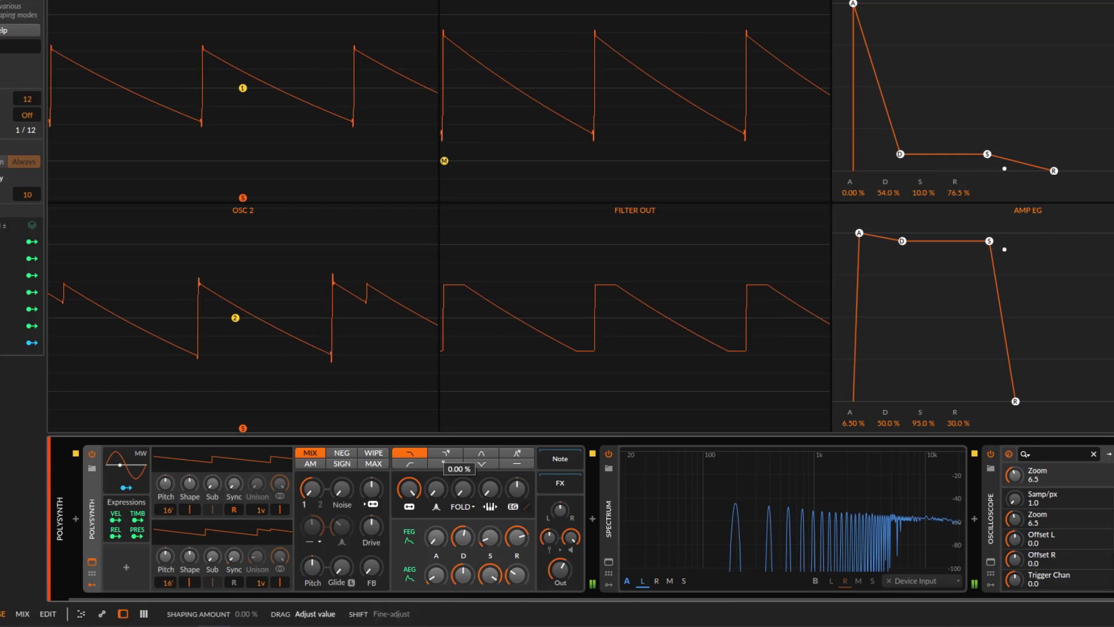
Set the waveshaper to OFF to compare the unshaped signal, and switch it back to FOLD
left_click(462, 507)
left_click(475, 522)
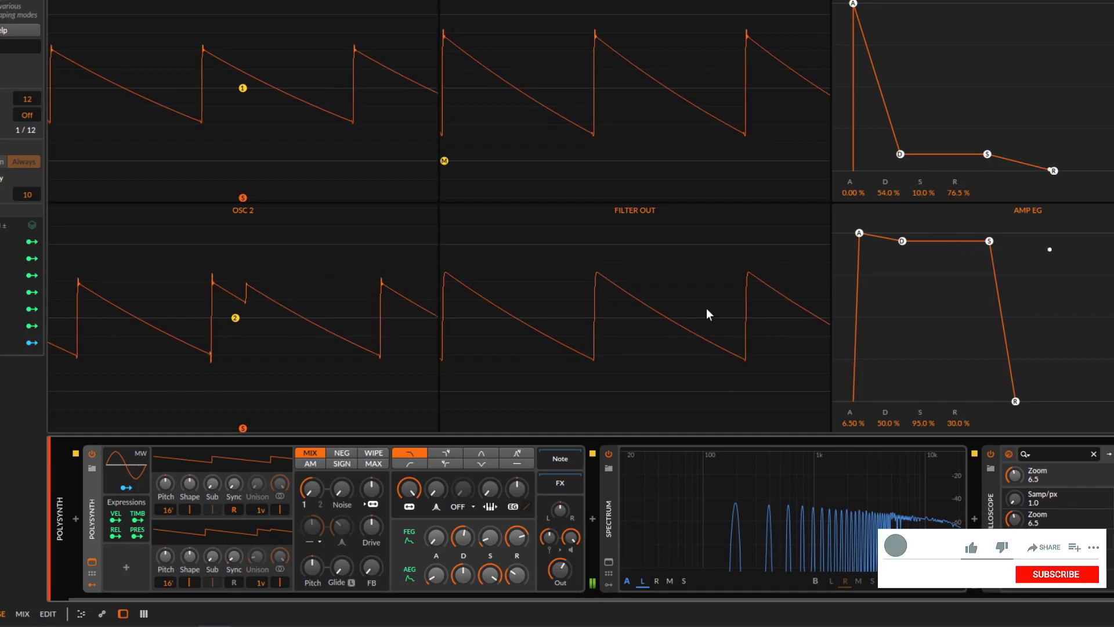
left_click(458, 507)
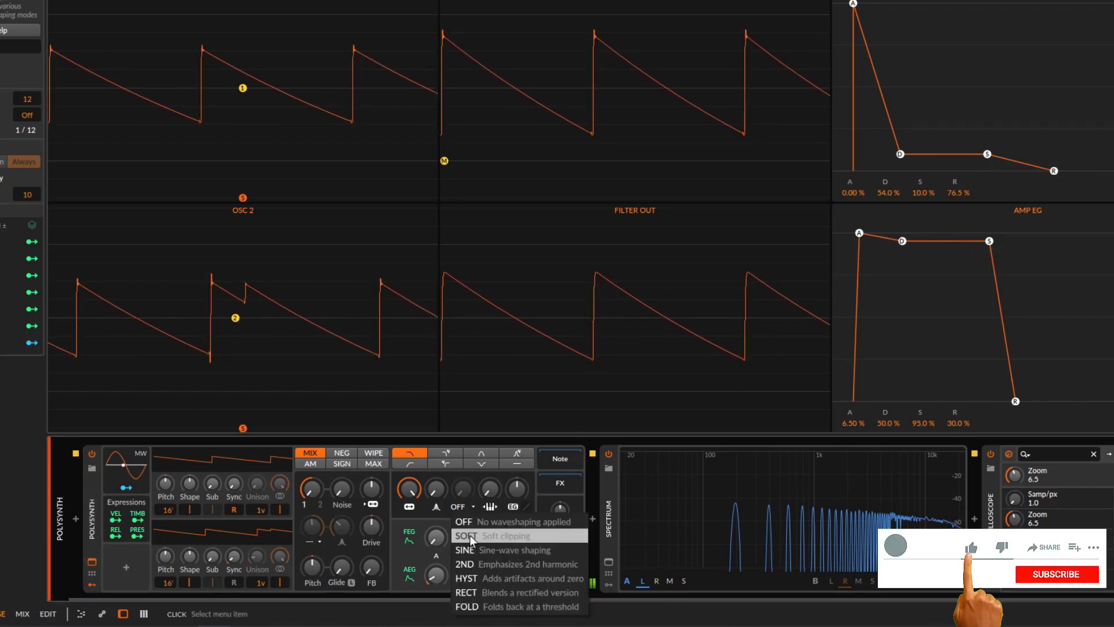
left_click(496, 605)
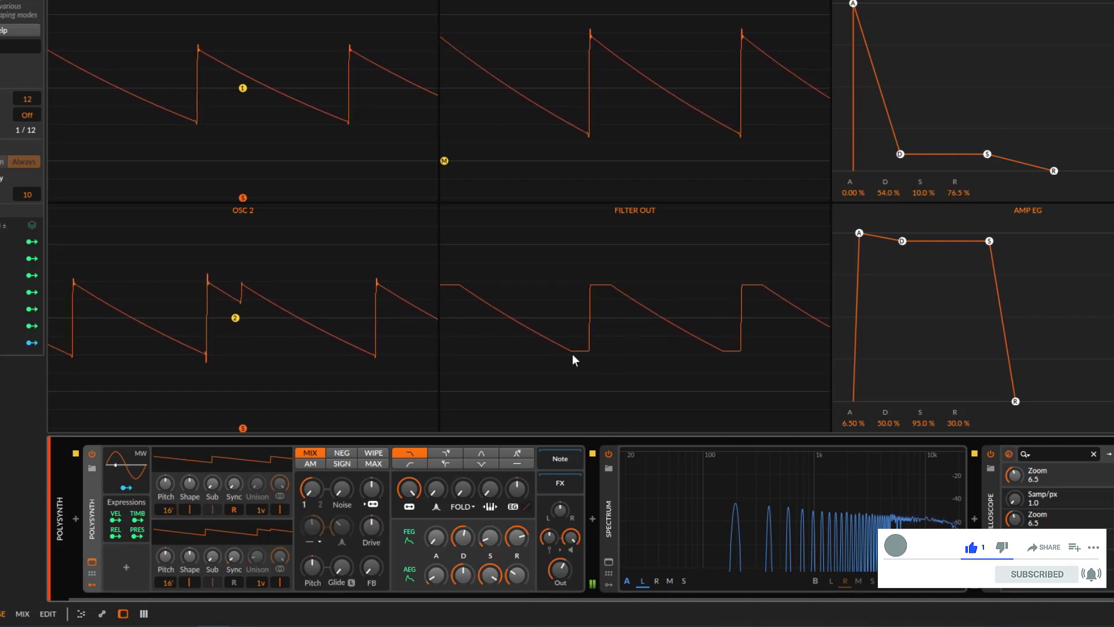
Set FOLD shaping to 100 % with the pre-filter drive at -5.8 dB, and raise the drive to +14.4 dB
left_click_drag(373, 526, 373, 552)
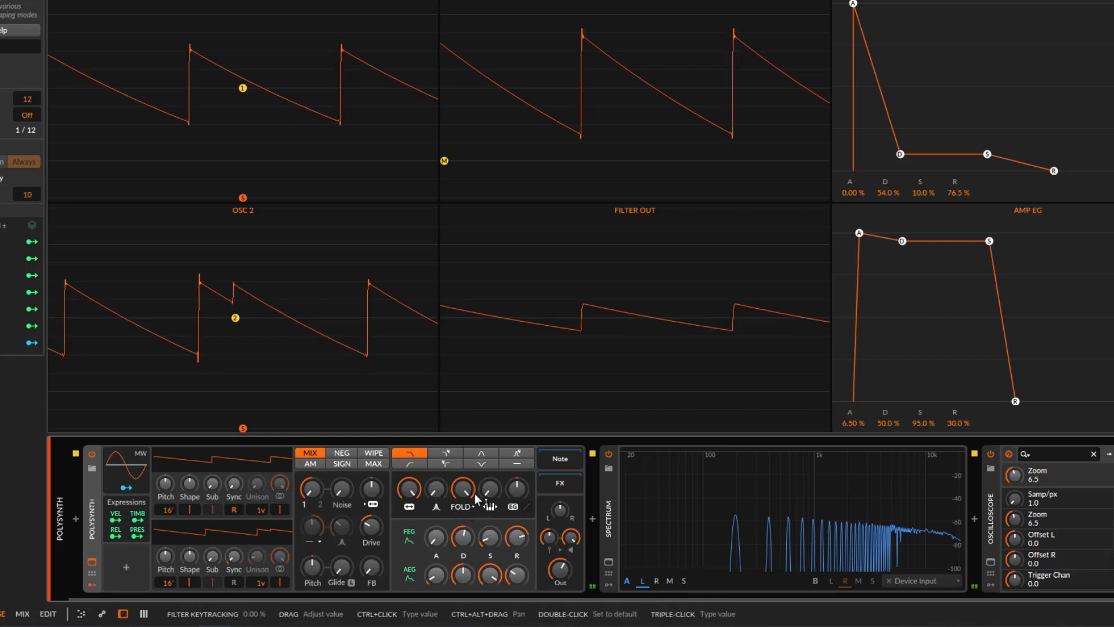
left_click_drag(462, 488, 463, 430)
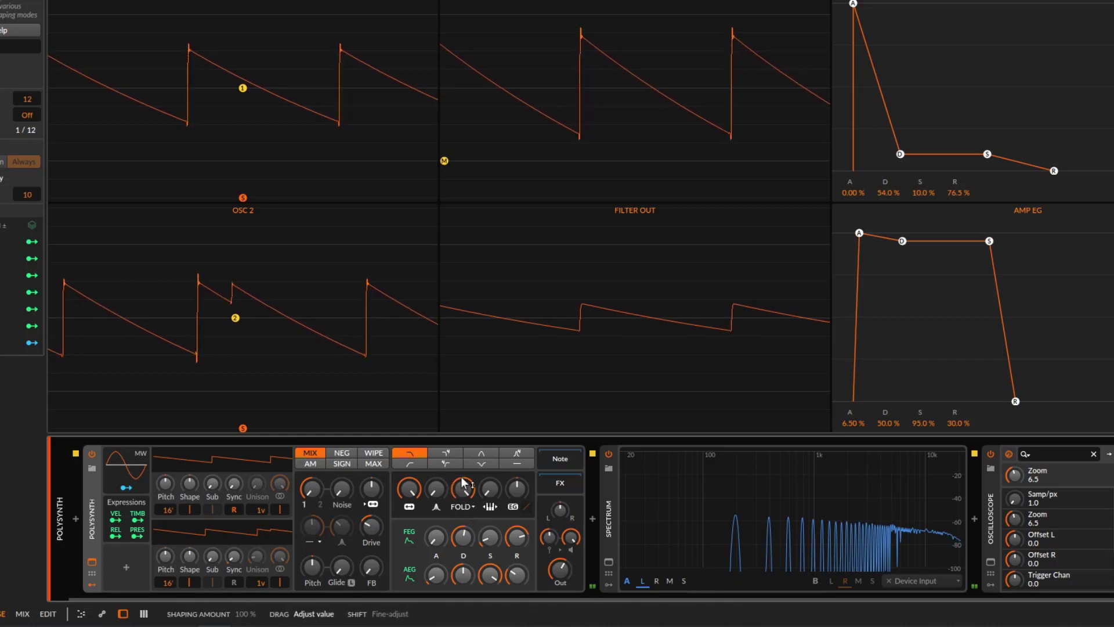
mouse_move(371, 526)
left_mouse_down()
mouse_move(371, 502)
mouse_move(371, 548)
left_mouse_up()
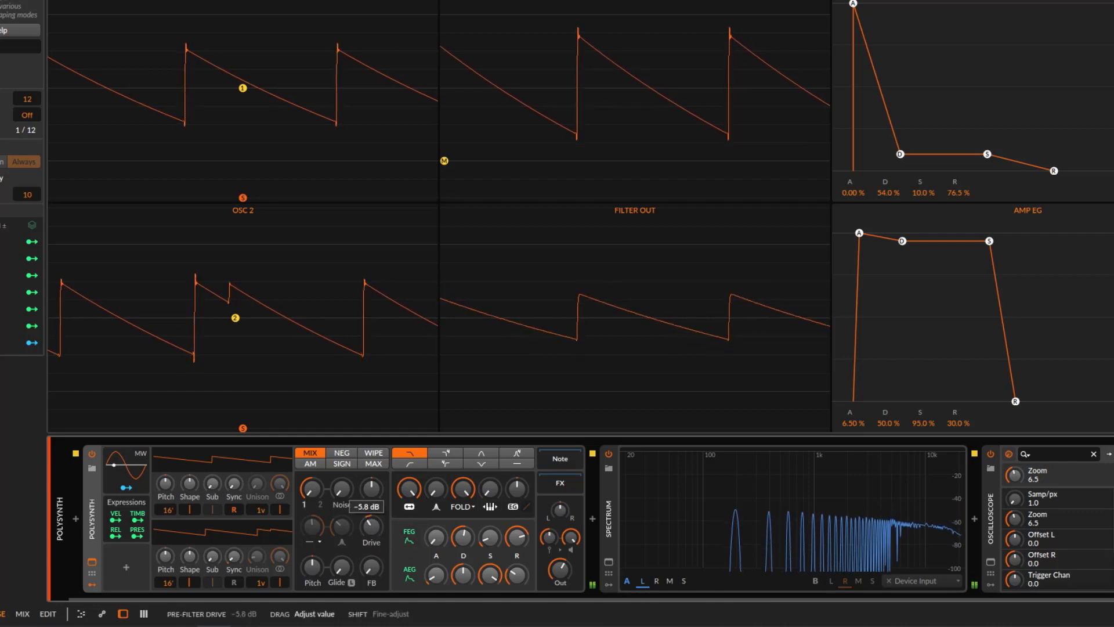
left_click_drag(462, 488, 462, 461)
left_click_drag(371, 488, 372, 458)
left_click_drag(371, 526, 371, 505)
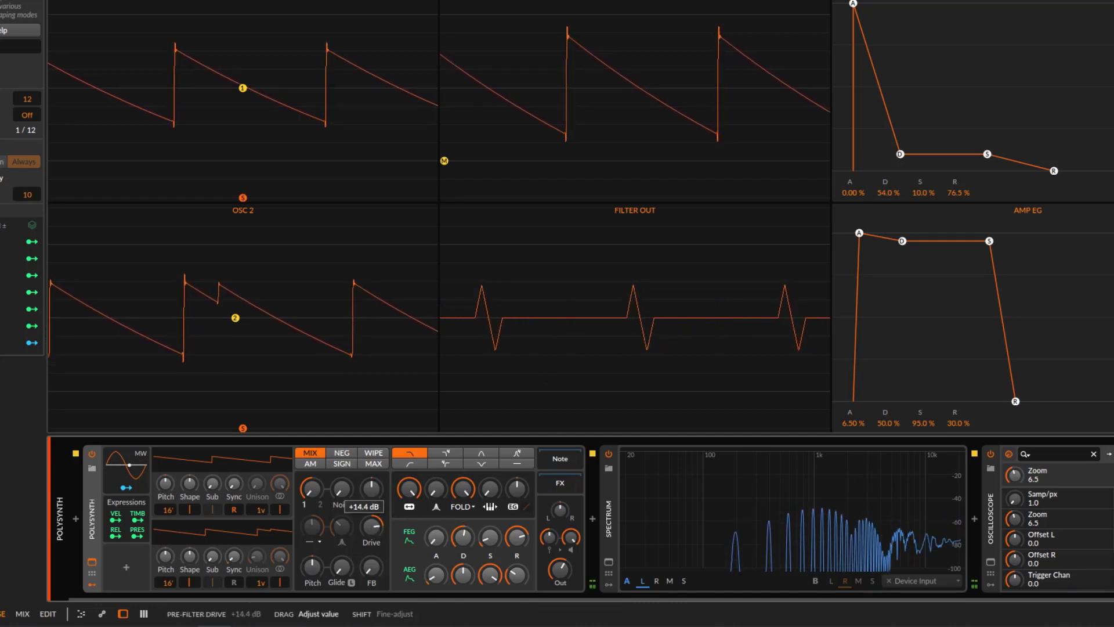
Set the FOLD shaping amount to zero, push the pre-filter drive to +24.0 dB, and bring the shaping back to maximum
left_click_drag(463, 488, 463, 517)
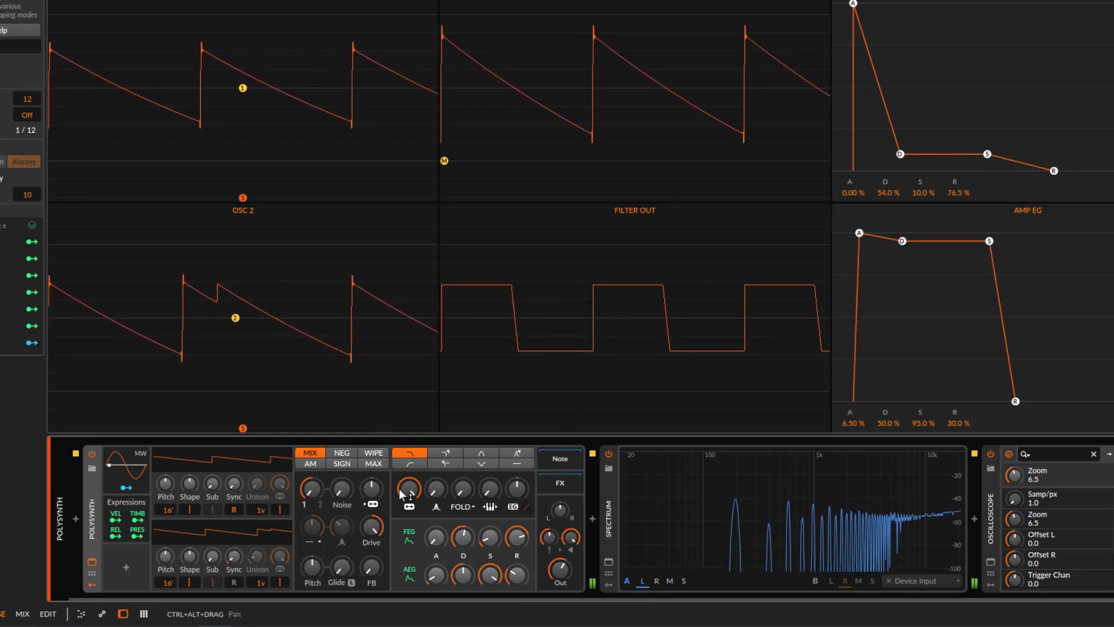
mouse_move(371, 527)
left_mouse_down()
mouse_move(371, 575)
mouse_move(371, 525)
left_mouse_up()
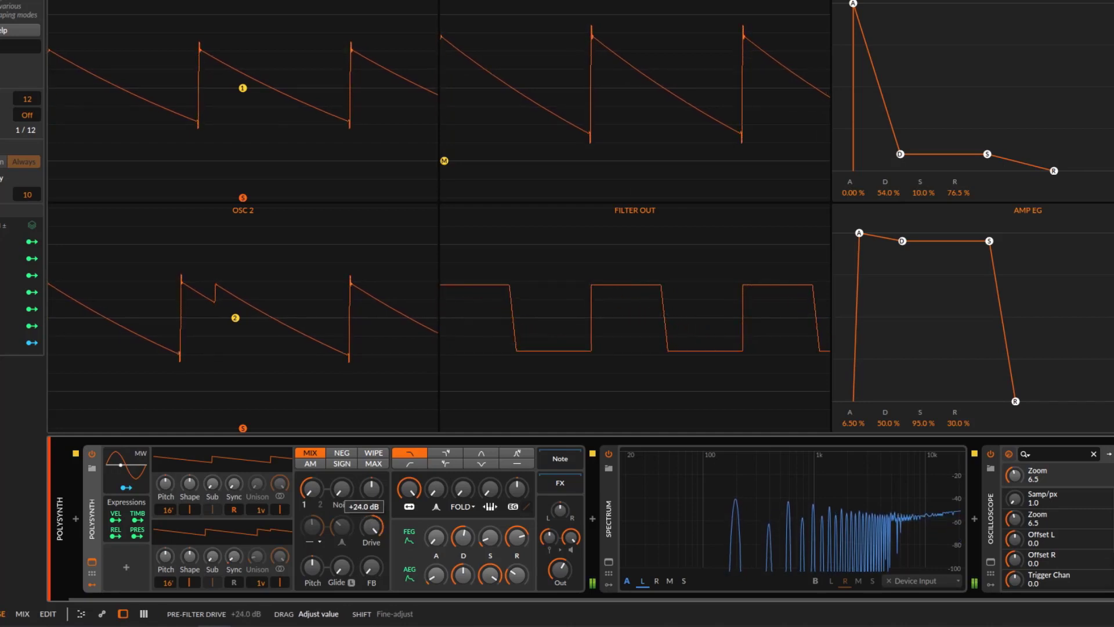
left_click_drag(462, 489, 462, 460)
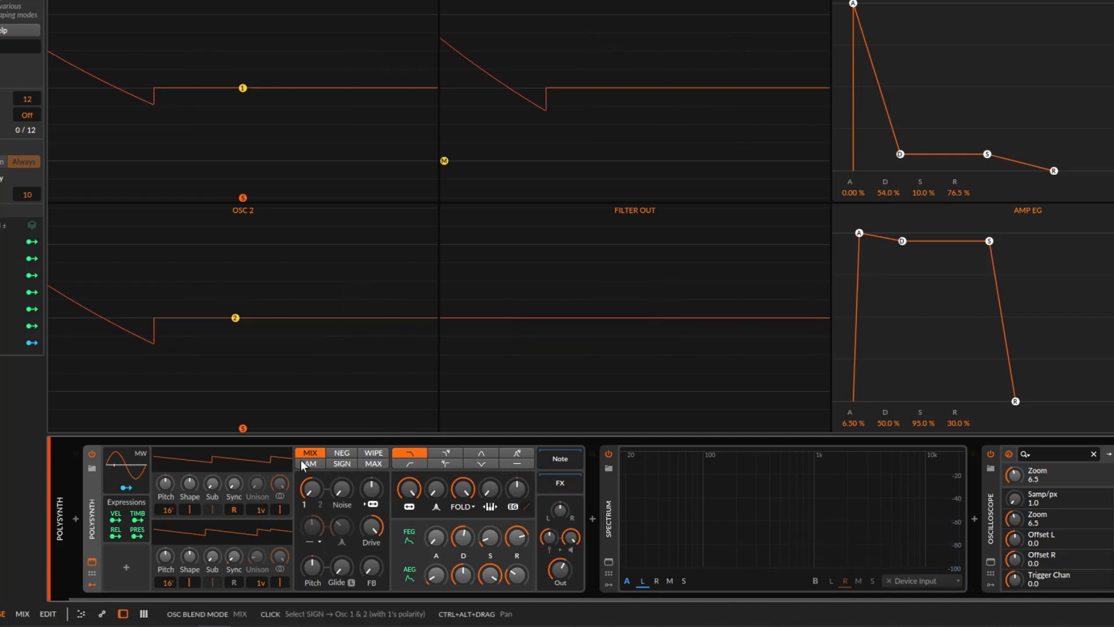
Turn off the waveshaping by setting the shaper mode to OFF
left_click(467, 508)
left_click(473, 522)
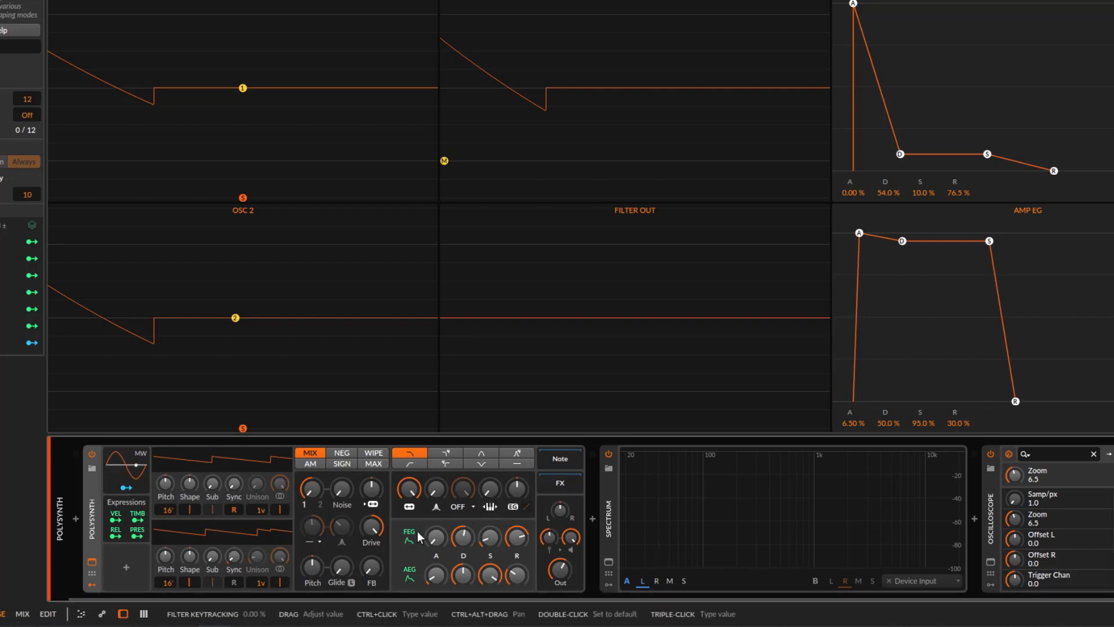
mouse_move(221, 624)
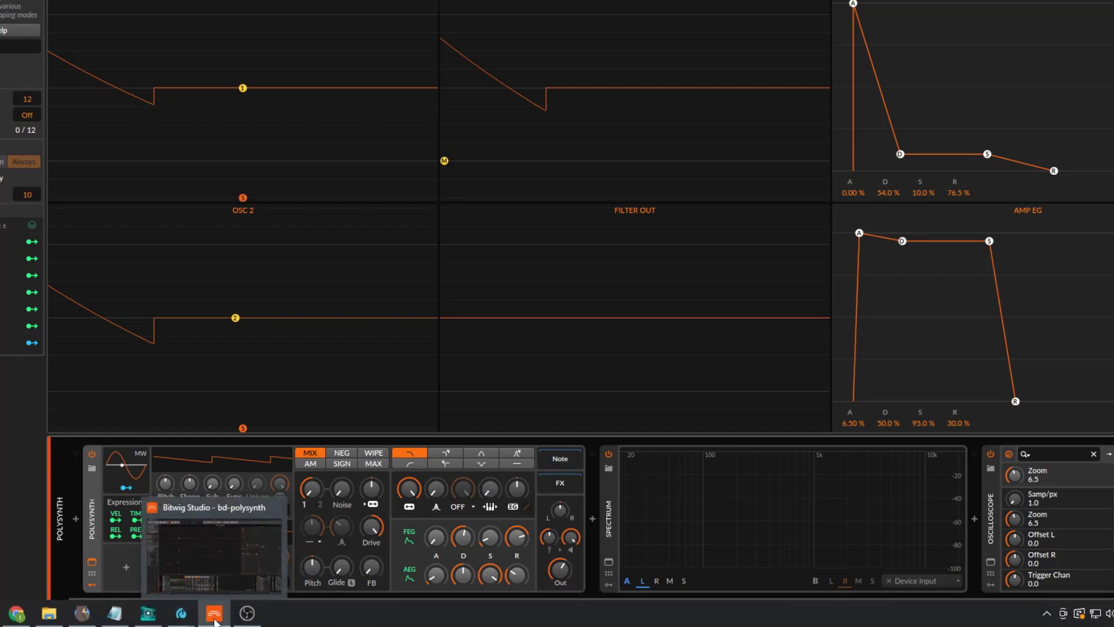